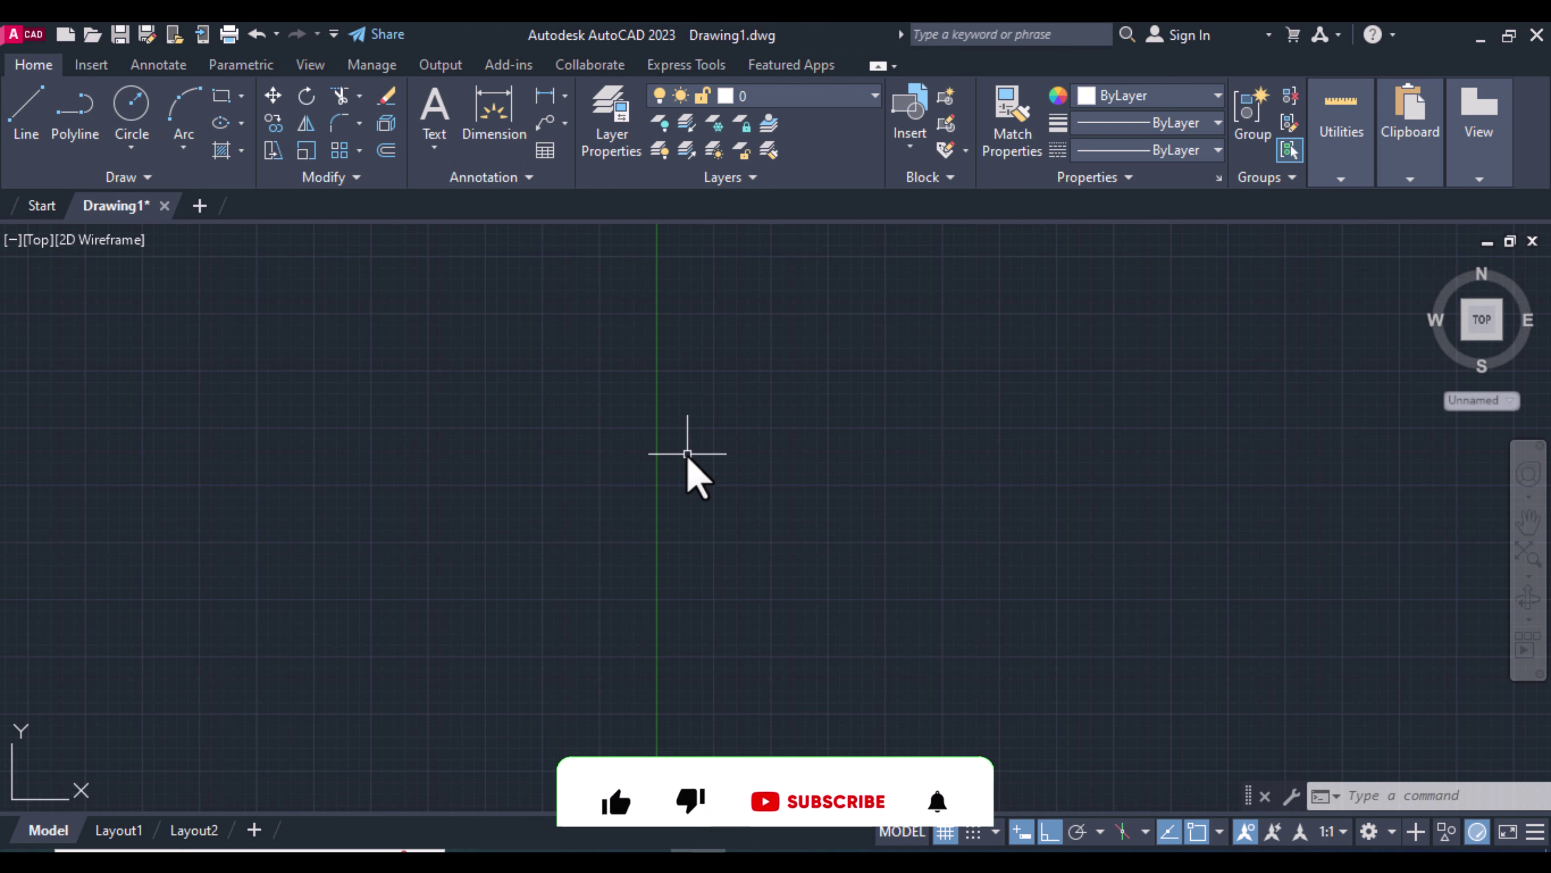
Draw a circle of radius 5
type("c")
key("Return")
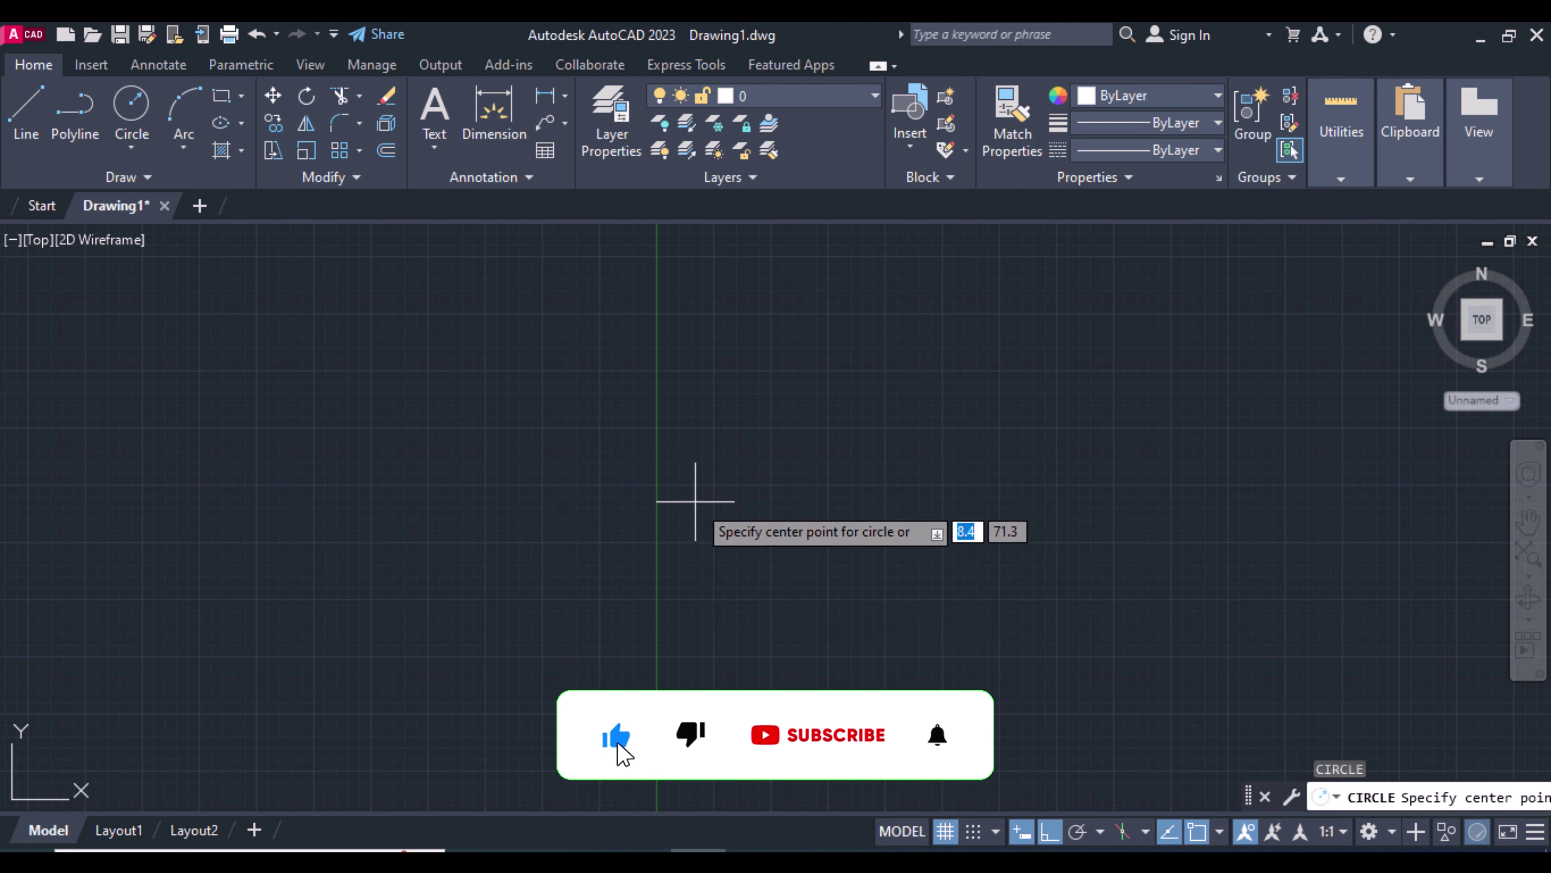
left_click(687, 526)
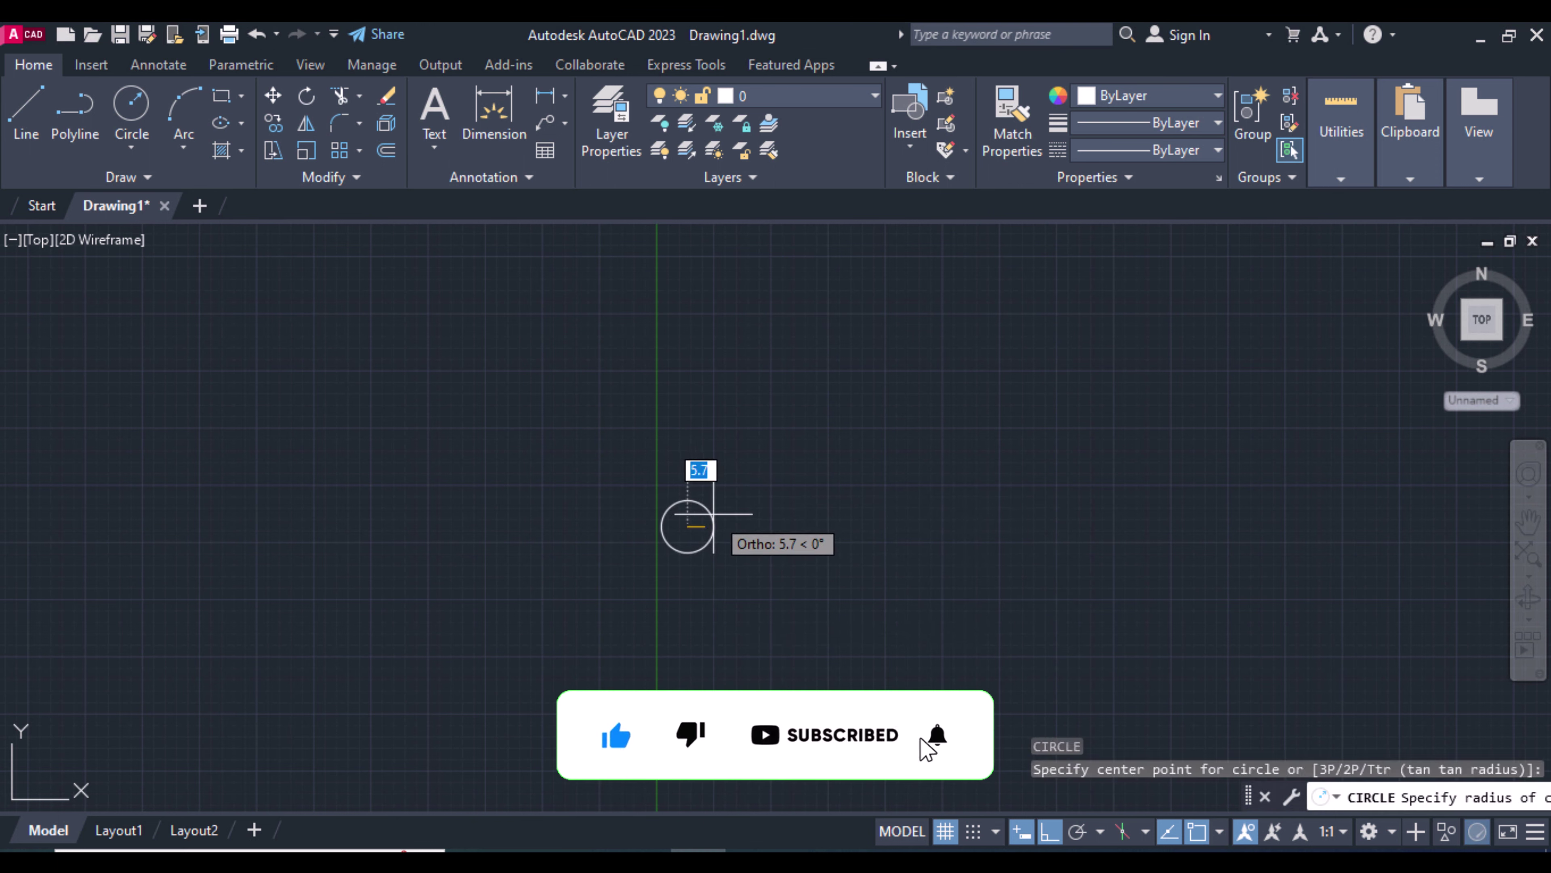
type("5")
key("Return")
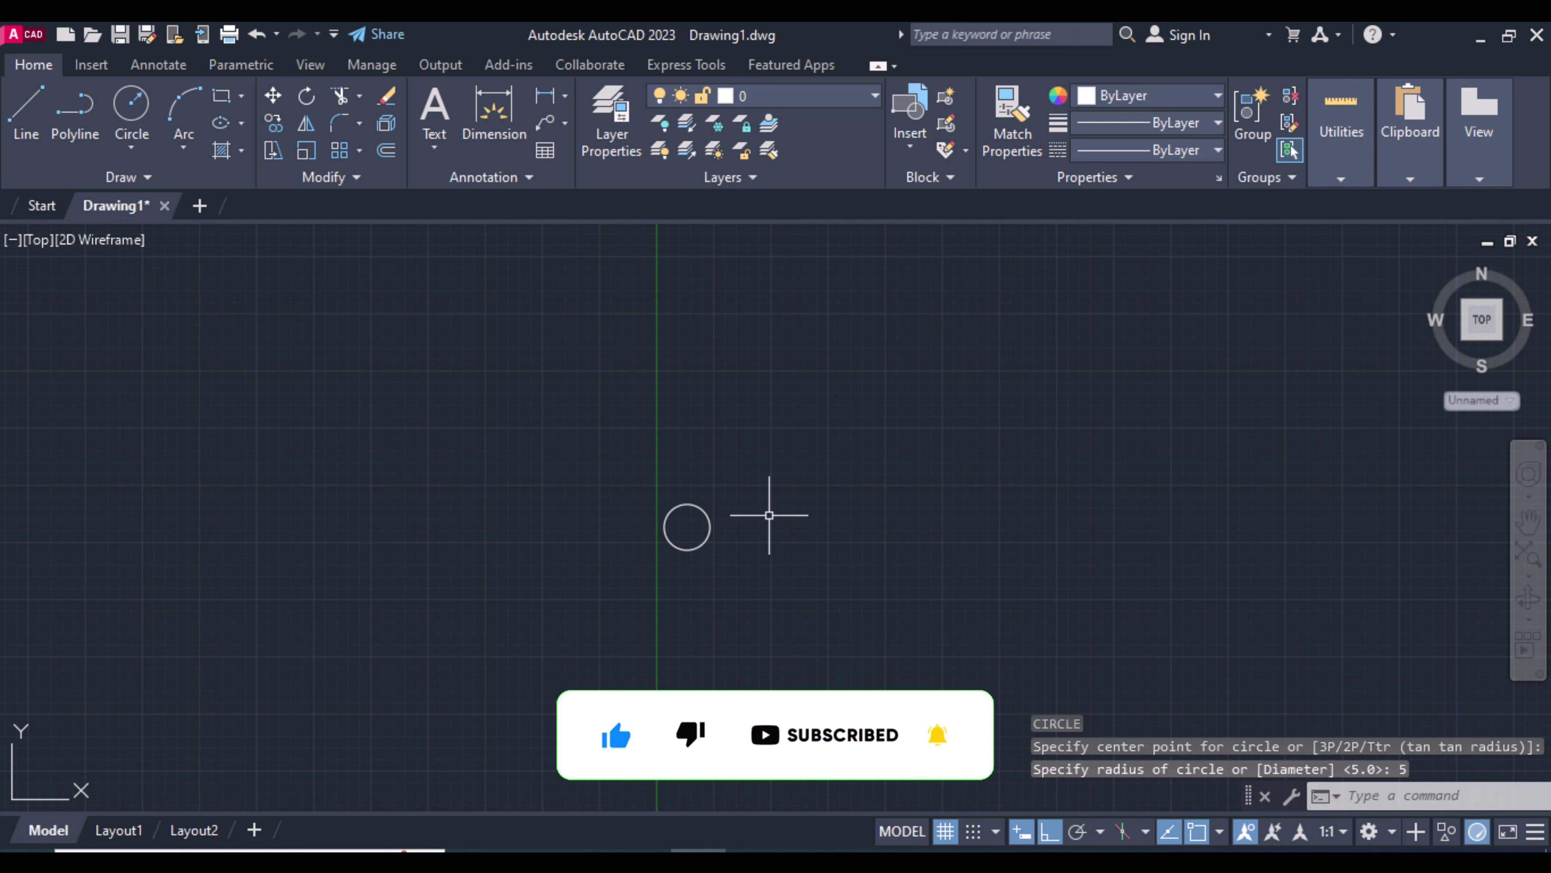
Draw a 62.9-unit horizontal line running right from the circle's centre
type("l")
key("Return")
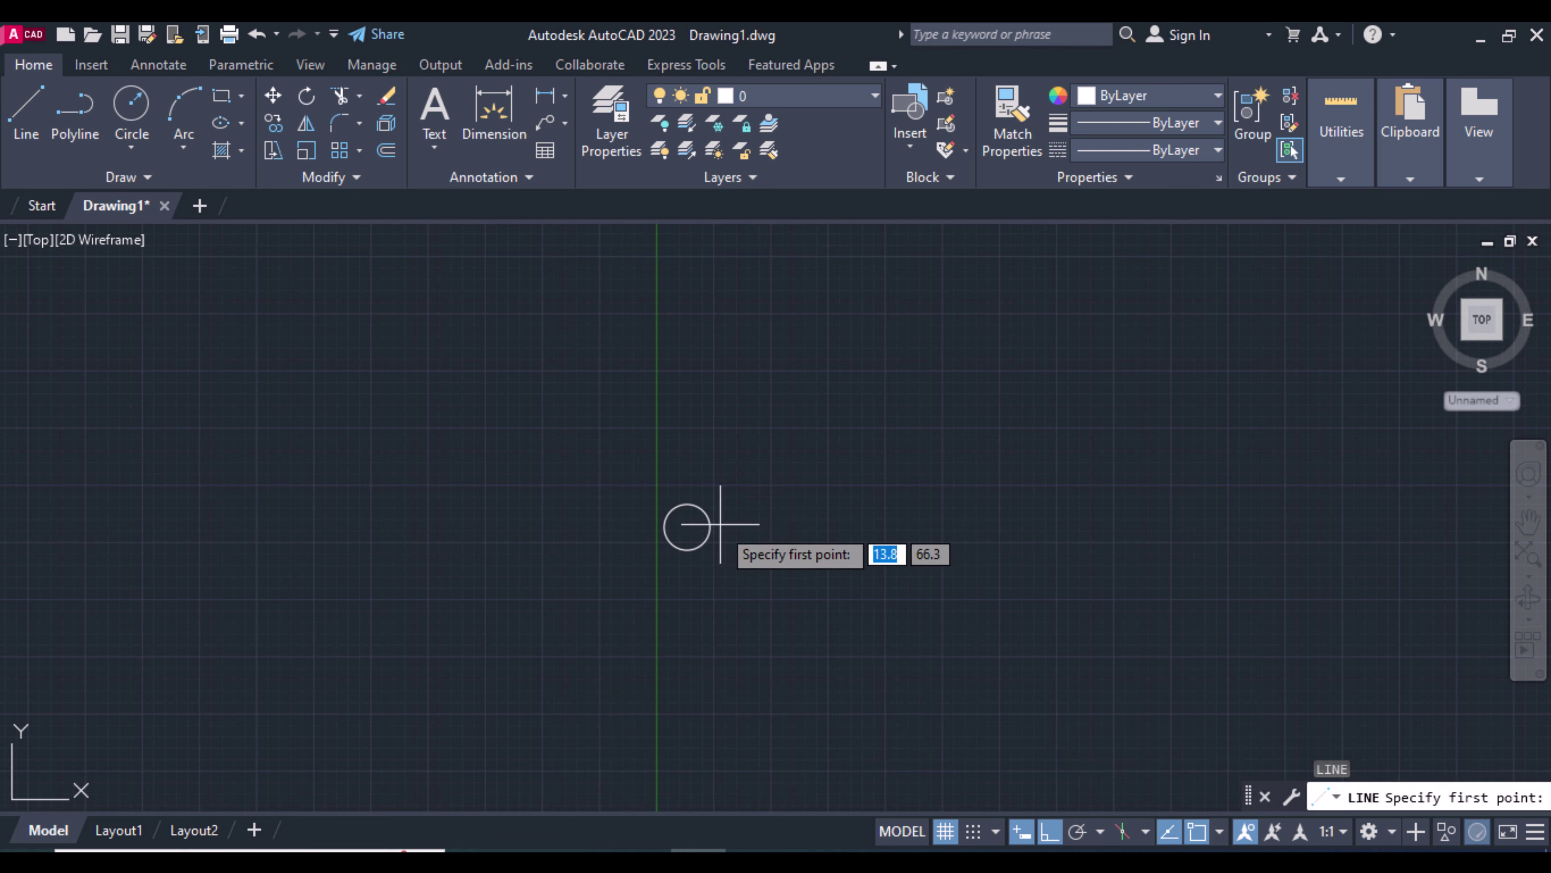
left_click(690, 526)
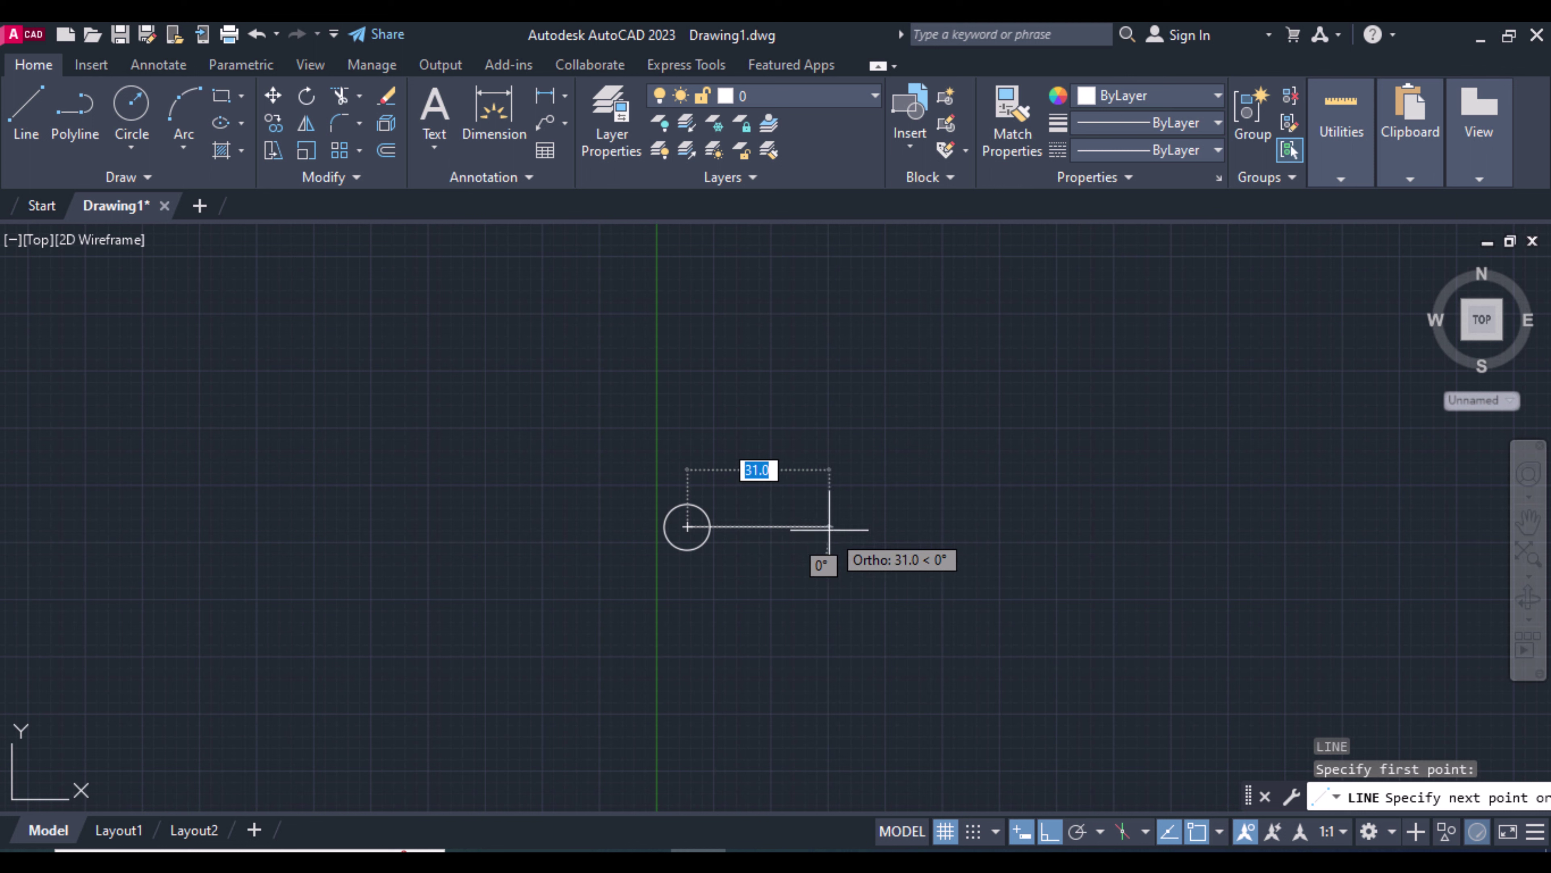
type("62.9")
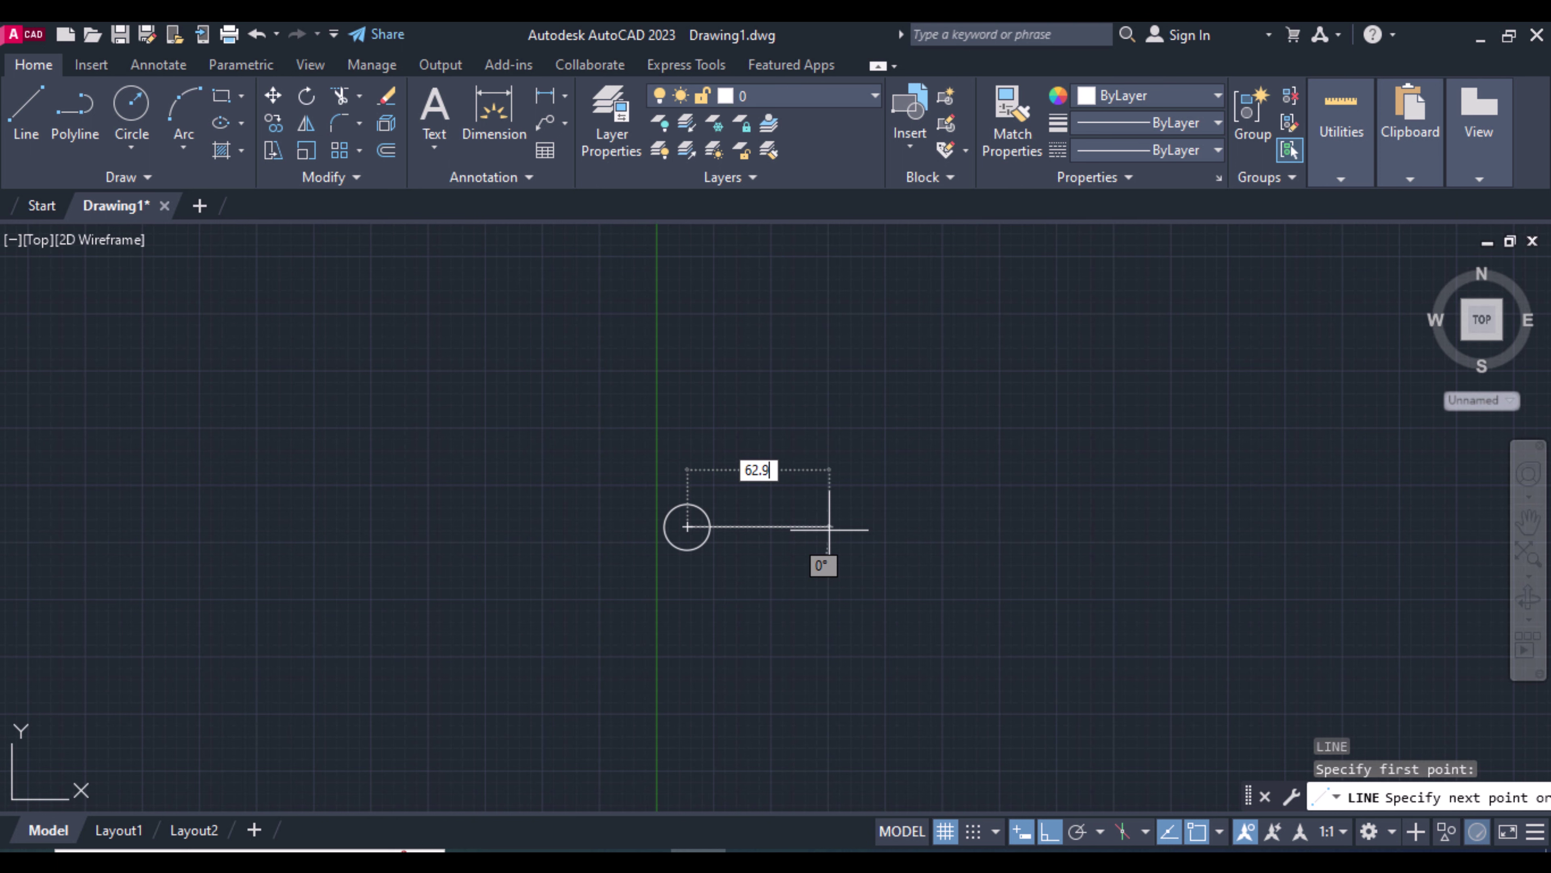
key("Return")
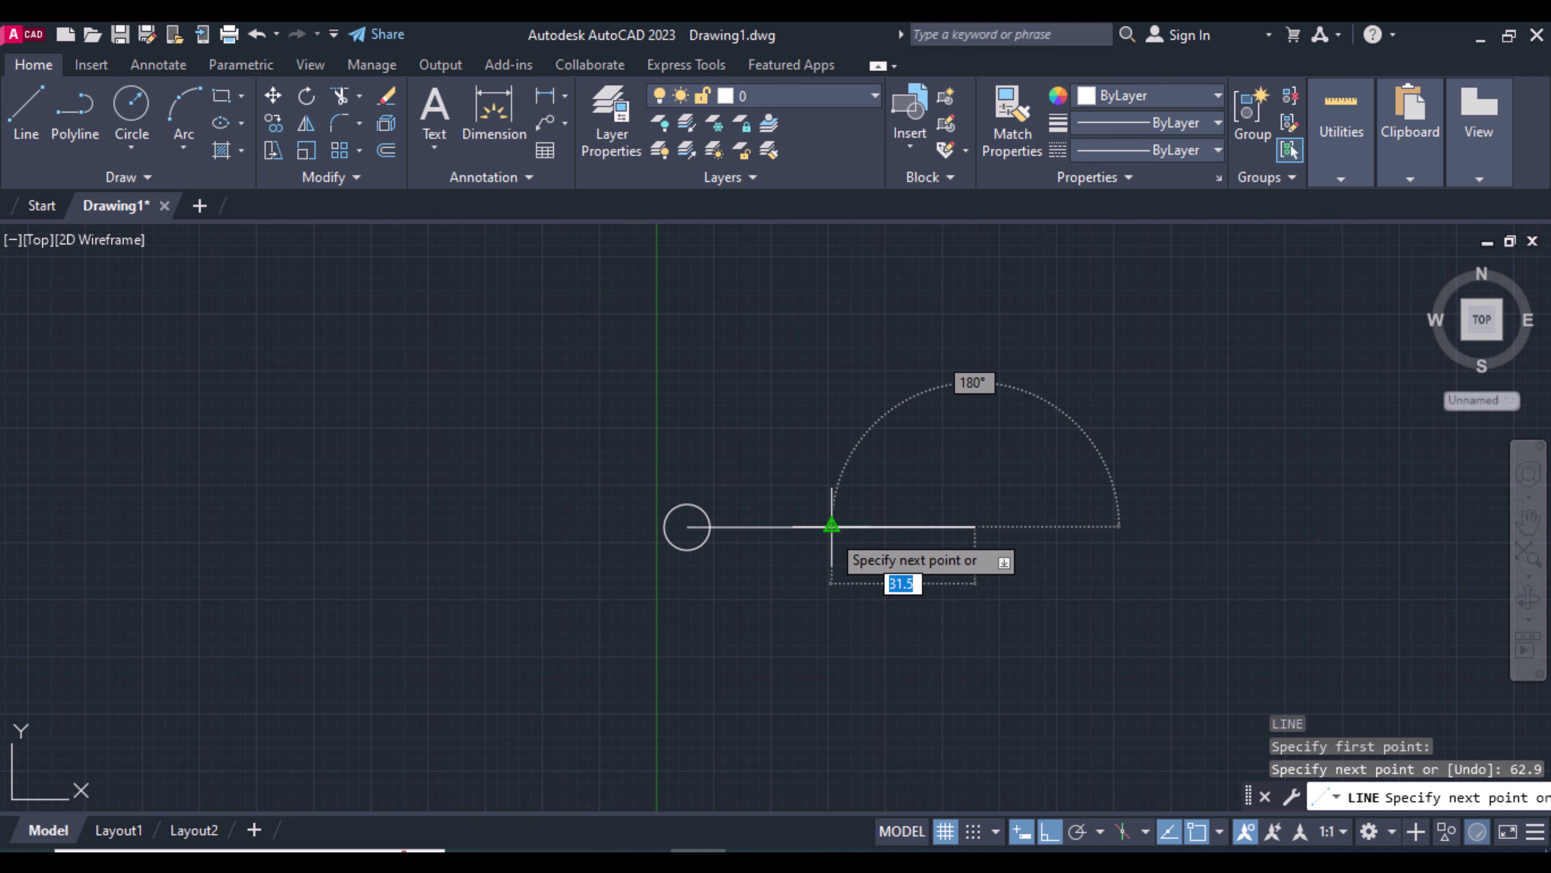
key("Return")
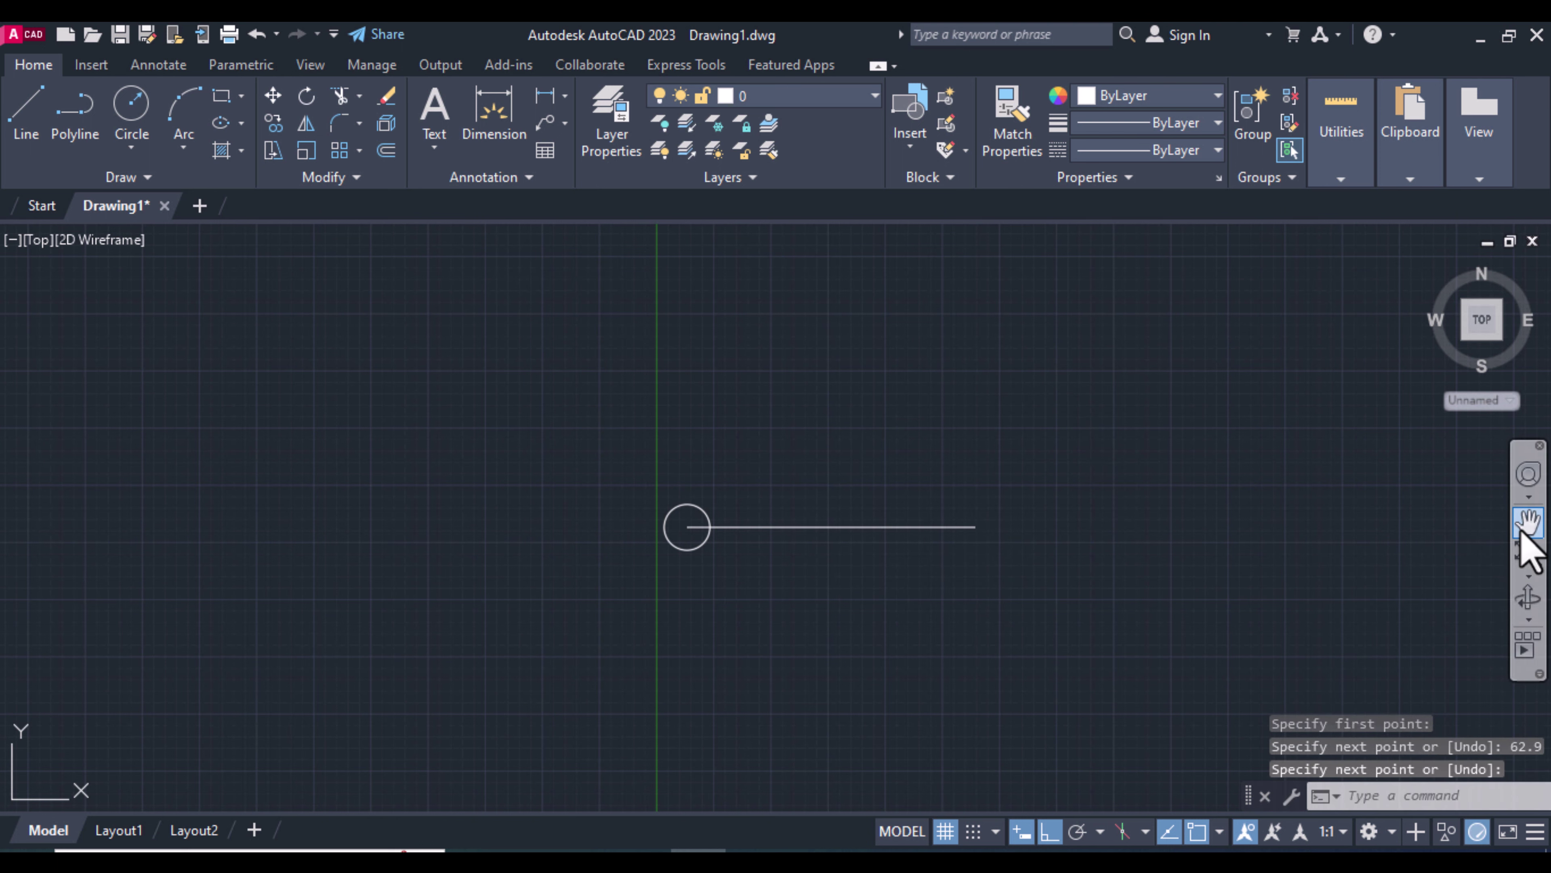
Pan over to the reference triangle and erase it along with its tan 30 notes
left_click(1527, 524)
left_click_drag(1361, 572, 754, 598)
left_click_drag(1020, 597, 915, 596)
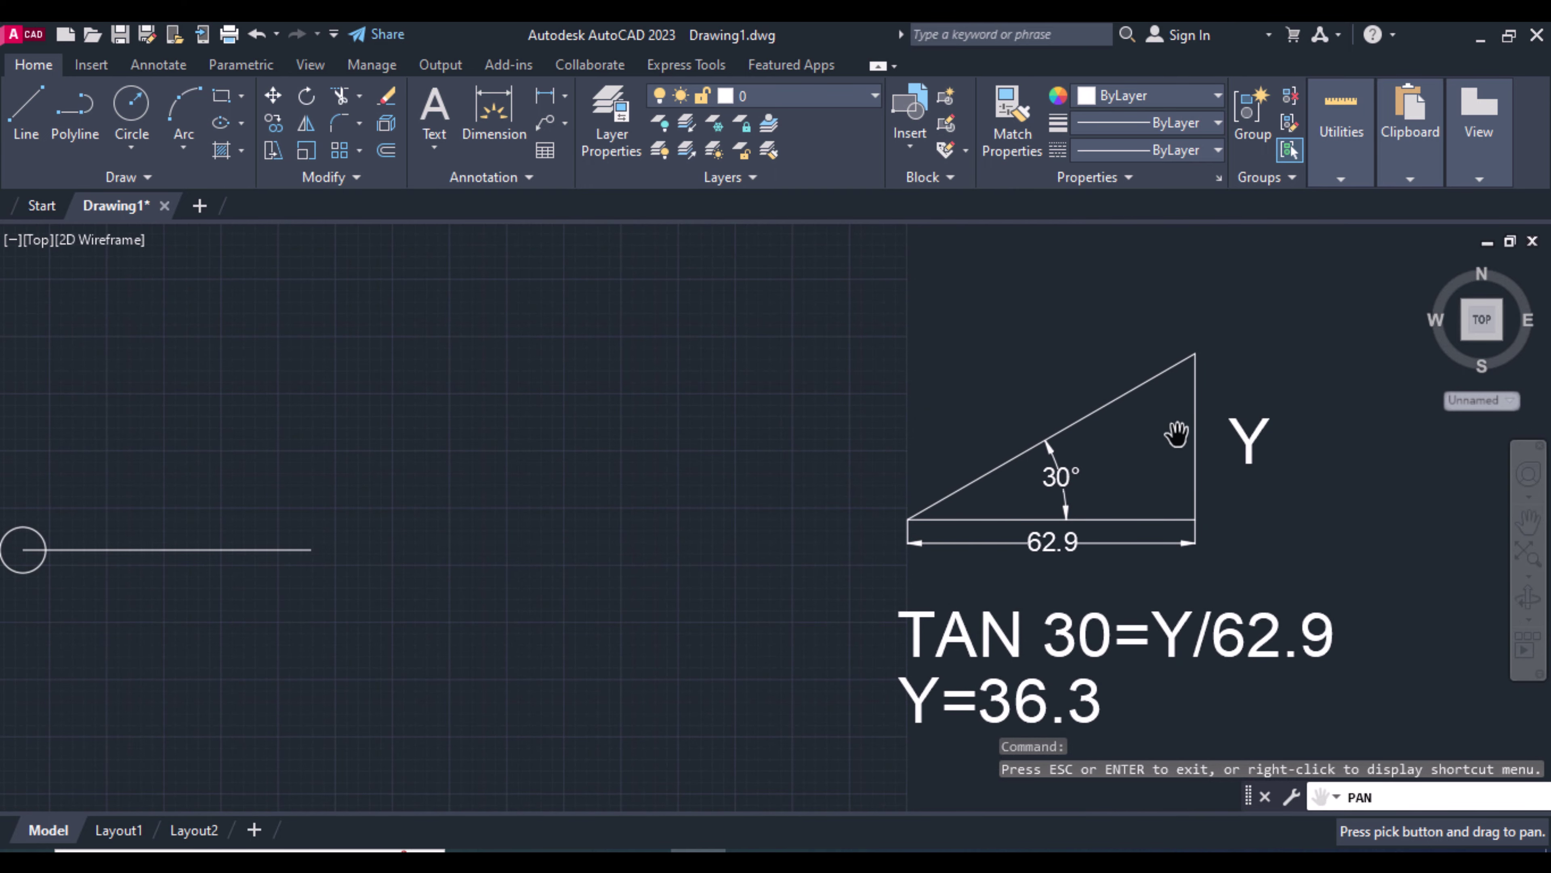
key("Escape")
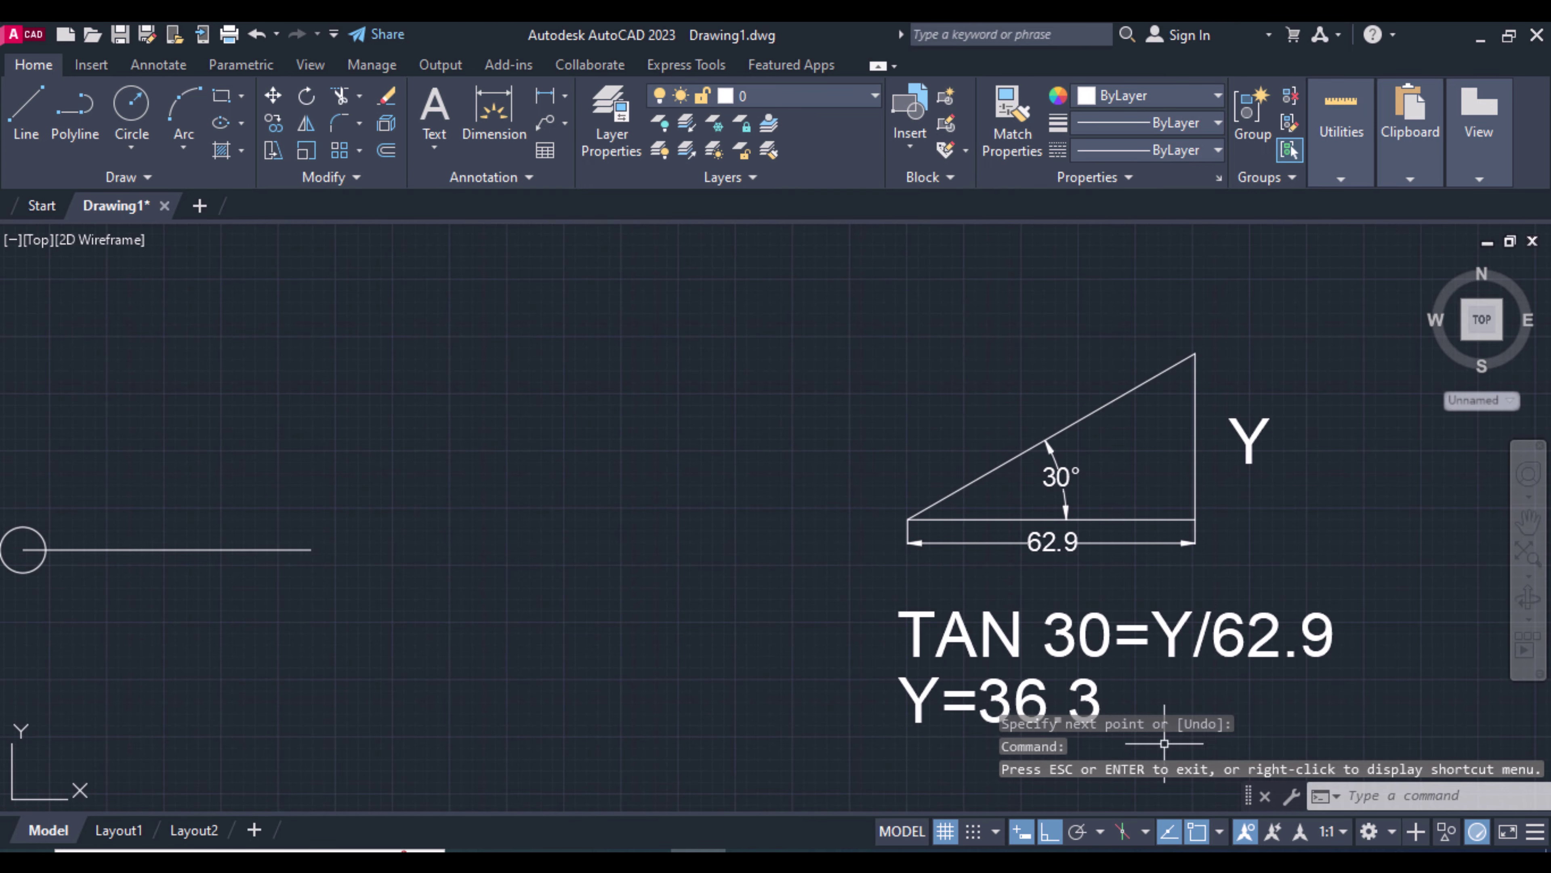
left_click(1308, 744)
left_click(872, 372)
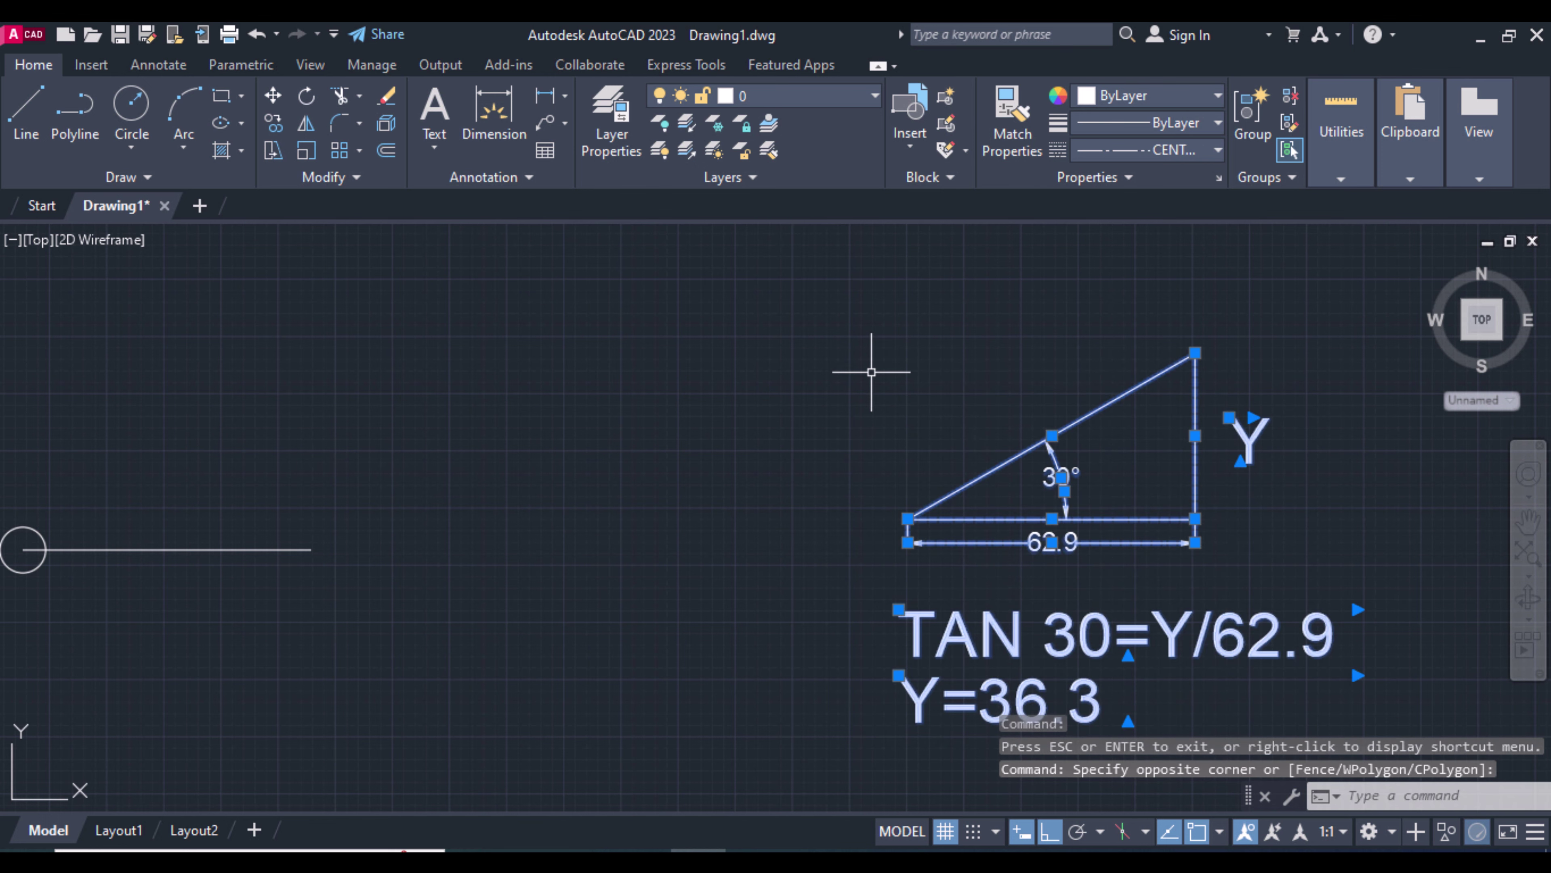
key("Delete")
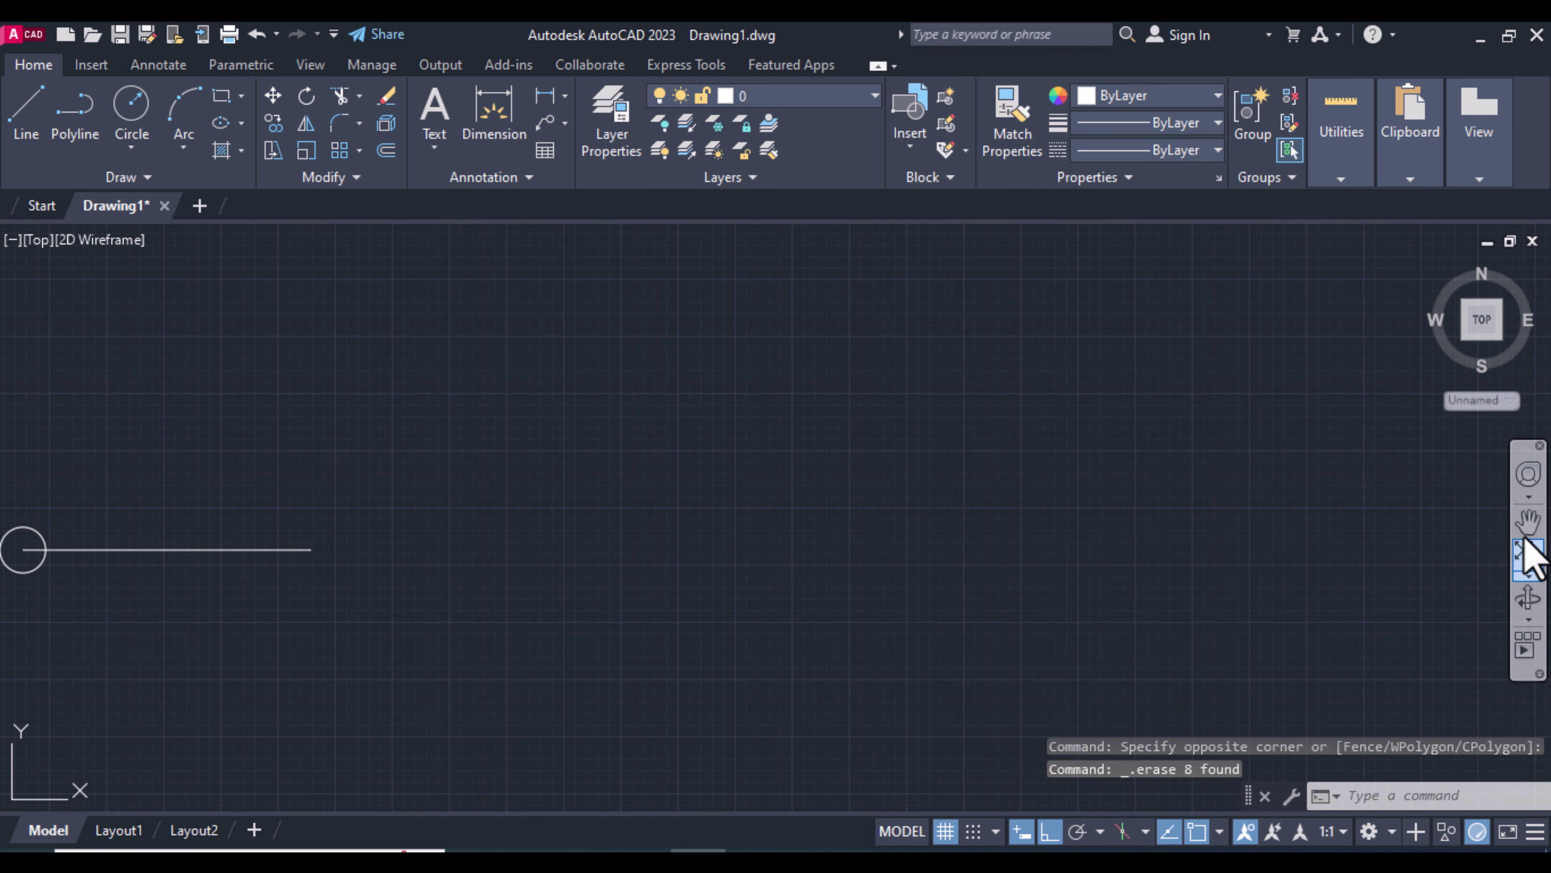
Pan back to recentre the circle and line in view
left_click(1521, 529)
mouse_move(440, 658)
left_mouse_down()
mouse_move(883, 665)
mouse_move(951, 621)
left_mouse_up()
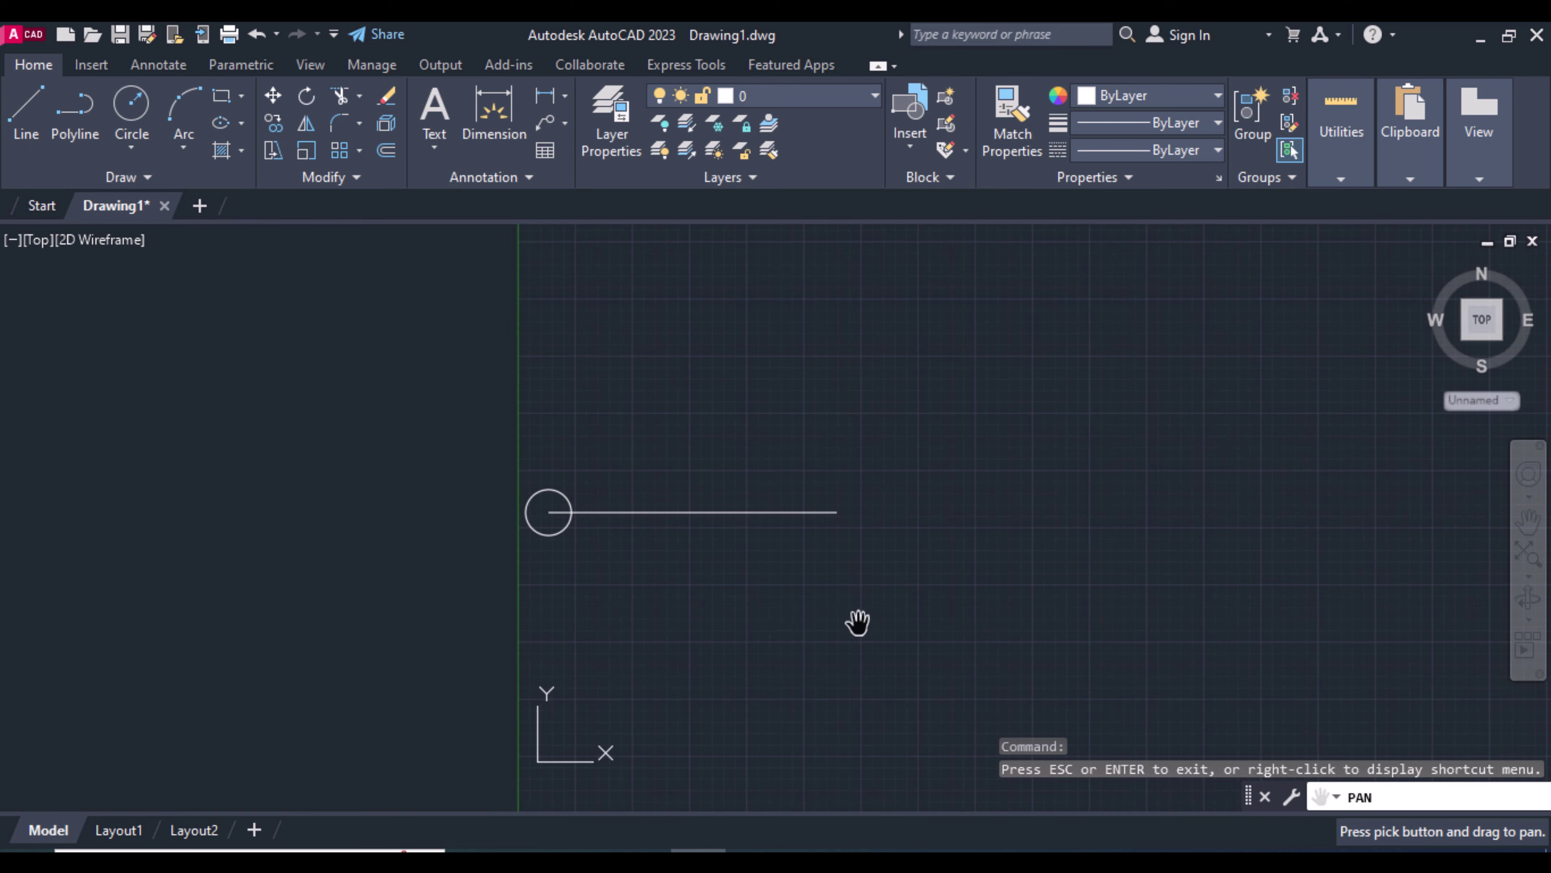
left_click_drag(782, 623, 876, 639)
key("Escape")
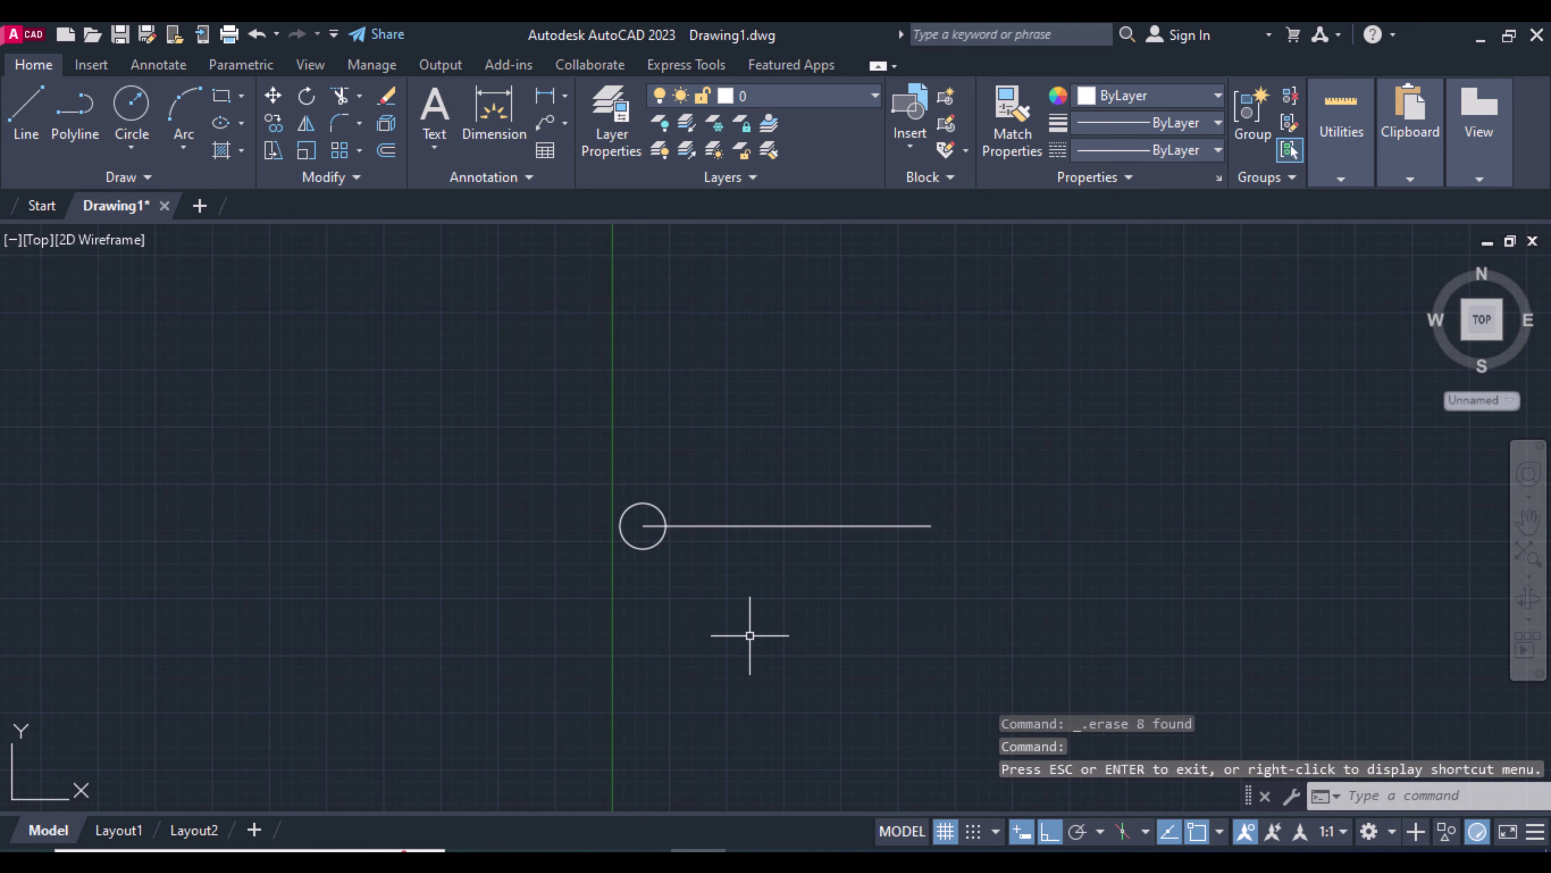
Draw a 36.3-unit vertical line up from the horizontal line's right end
type("l")
key("Return")
left_click(929, 525)
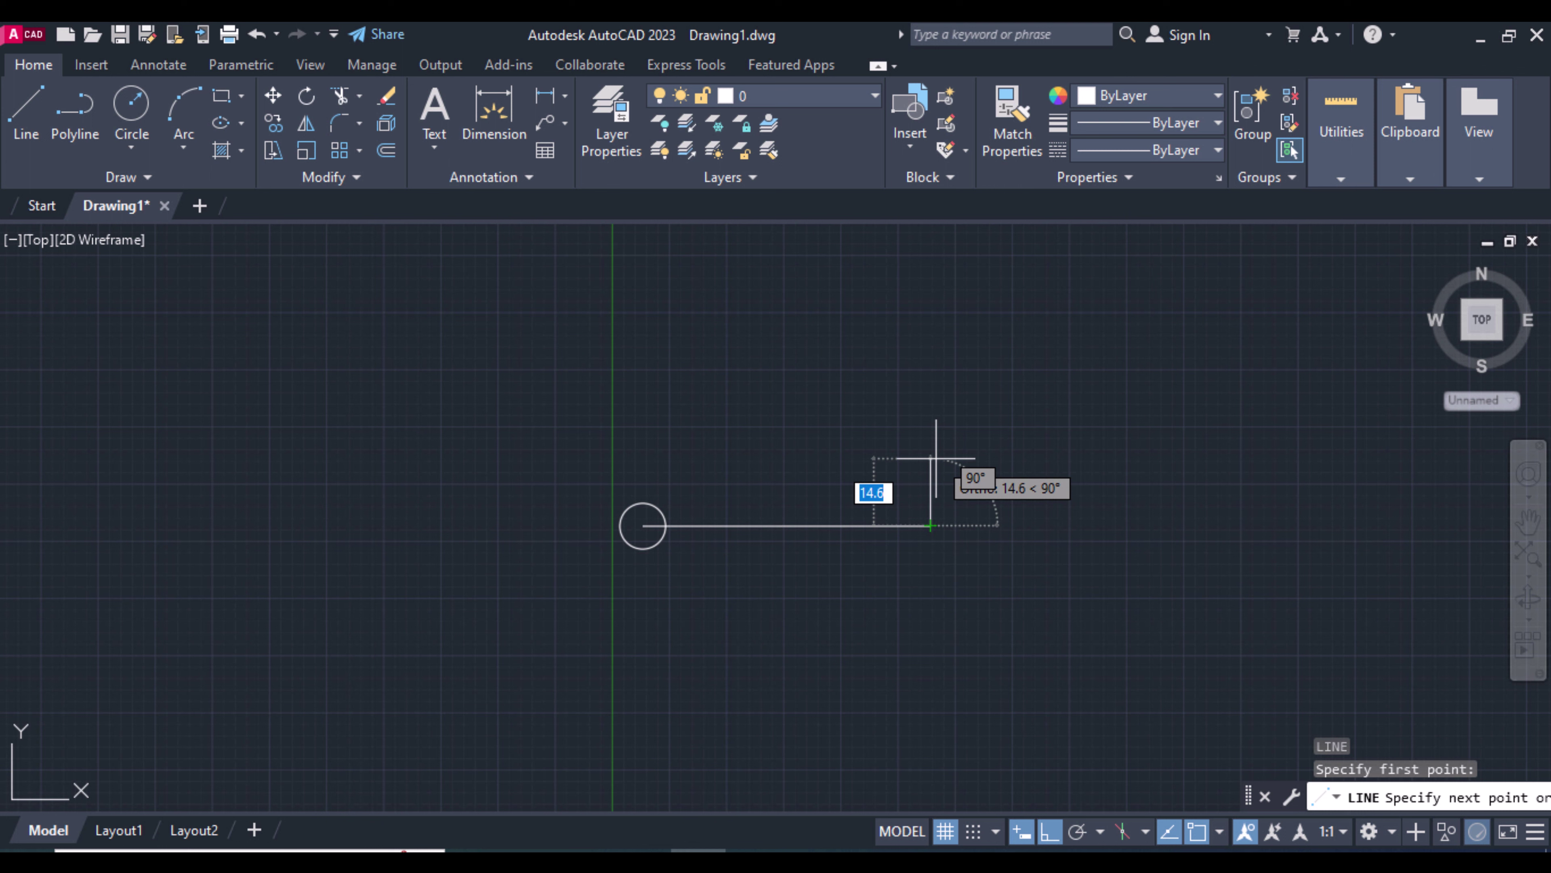
type("36.3")
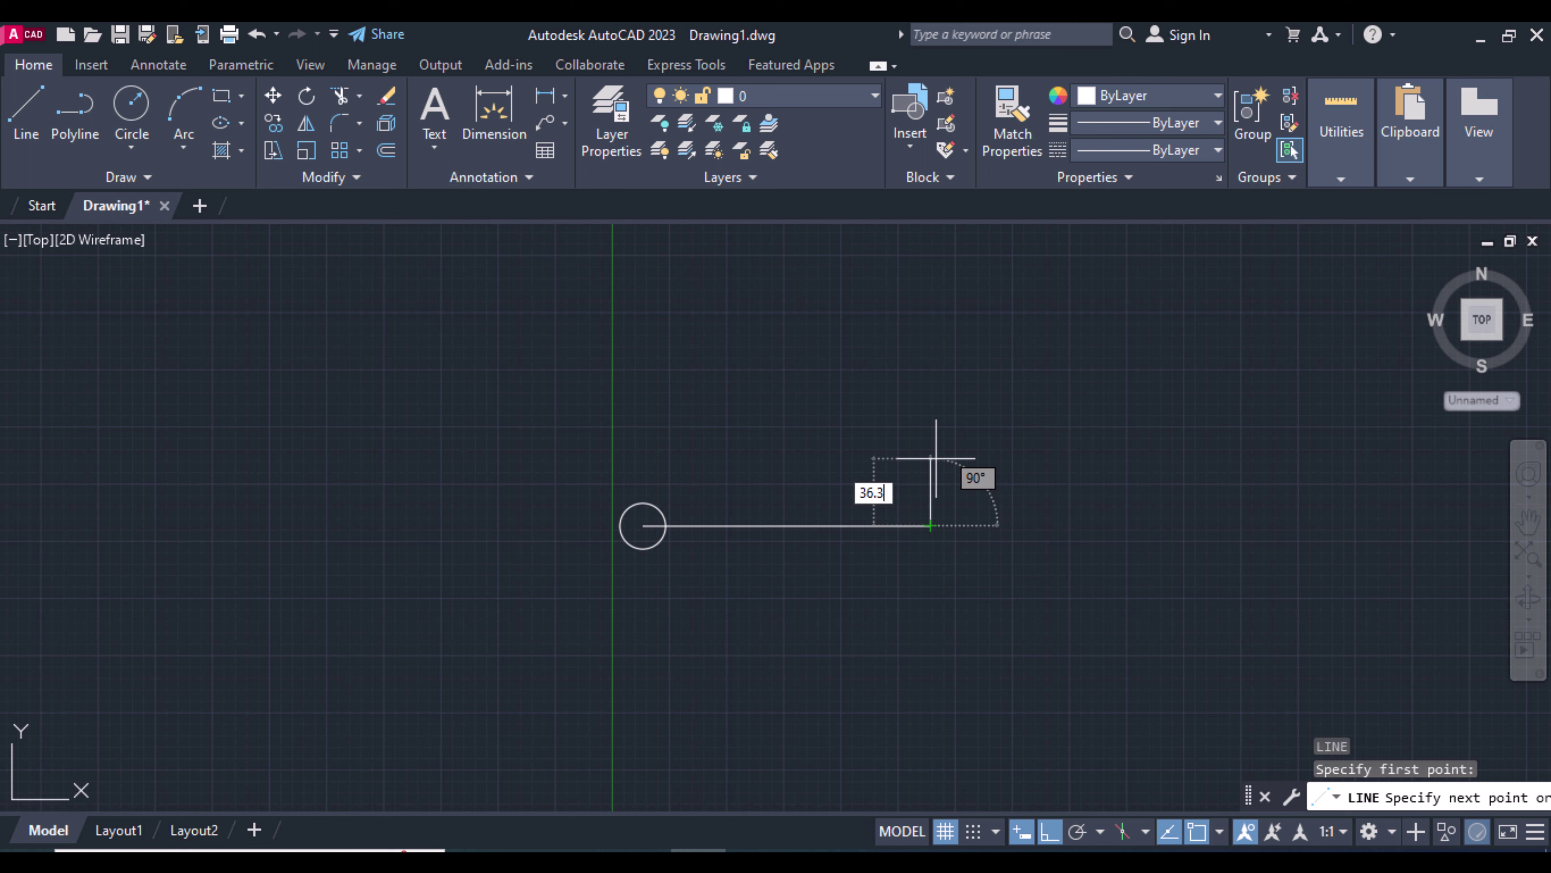
key("Return")
Place concentric circles of radius 5 and 7.5 at the vertical line's top
key("Return")
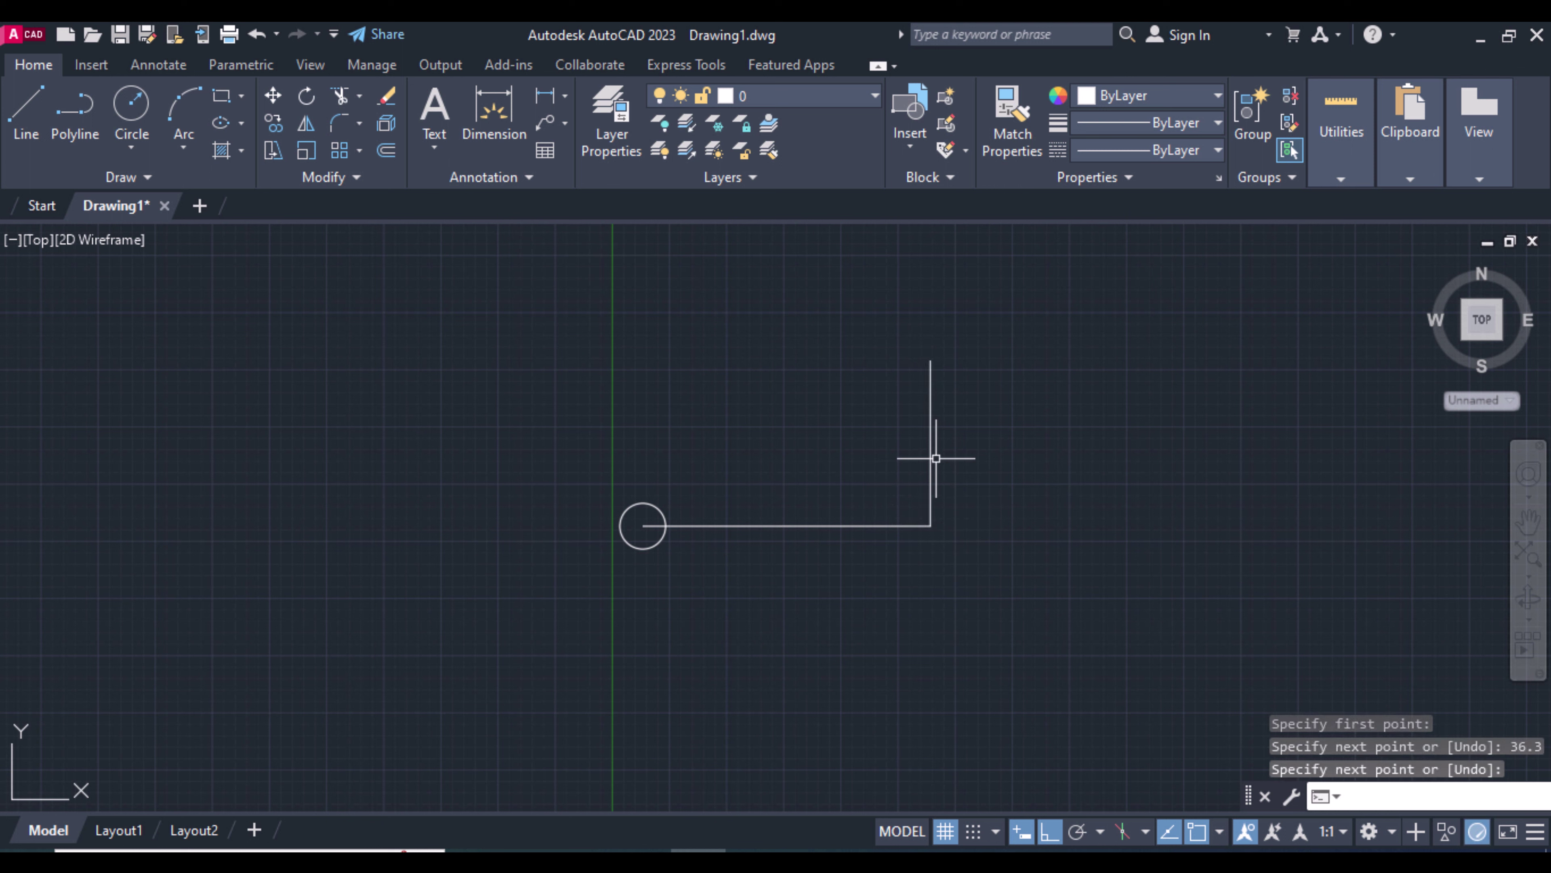
type("c")
key("Return")
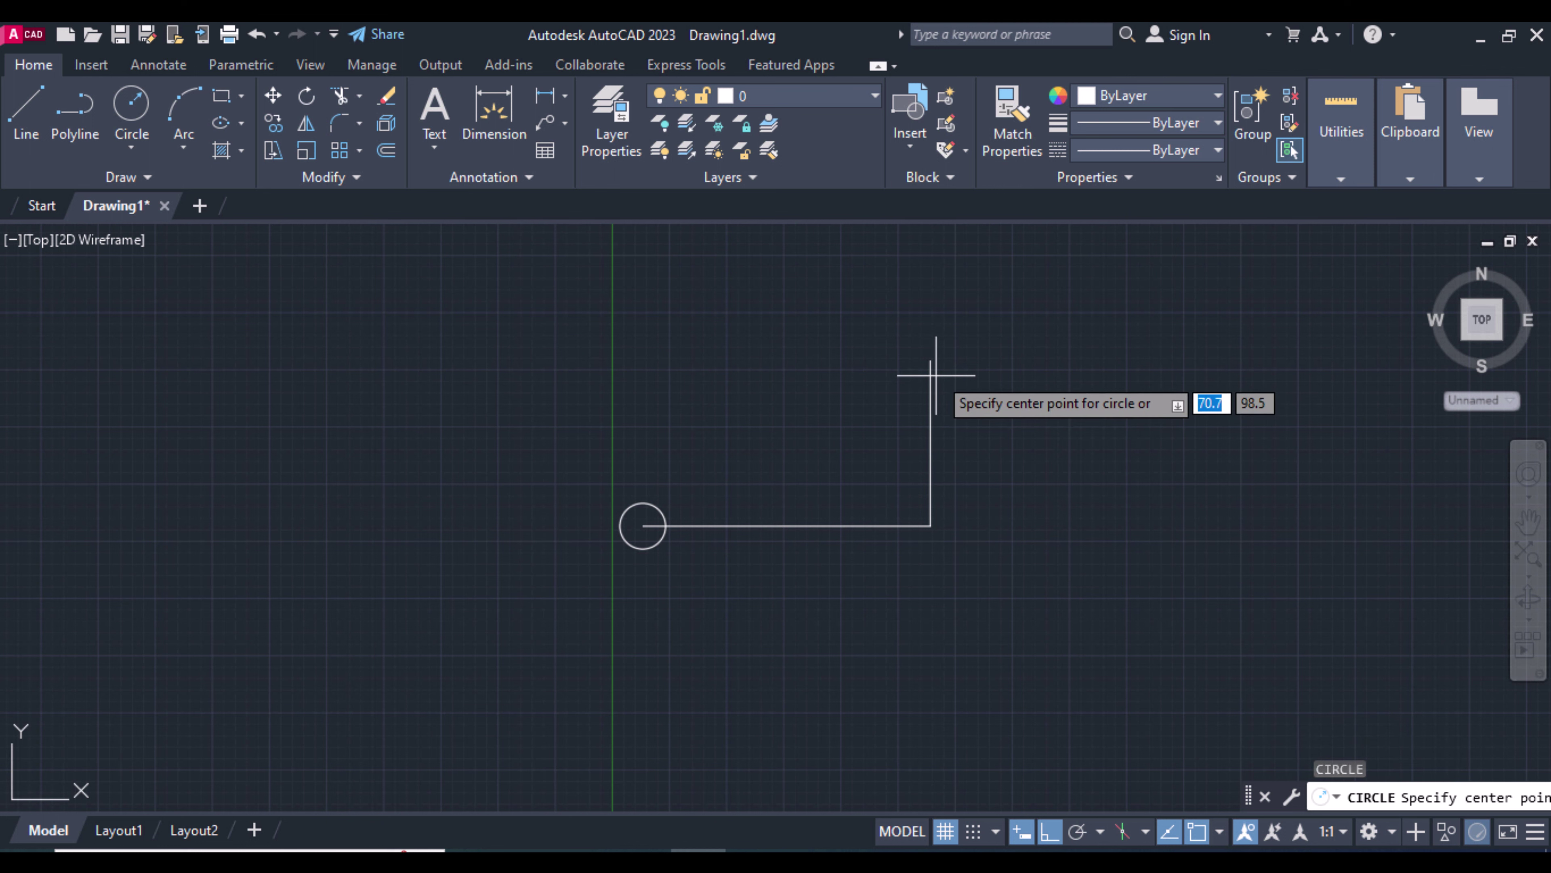
left_click(931, 359)
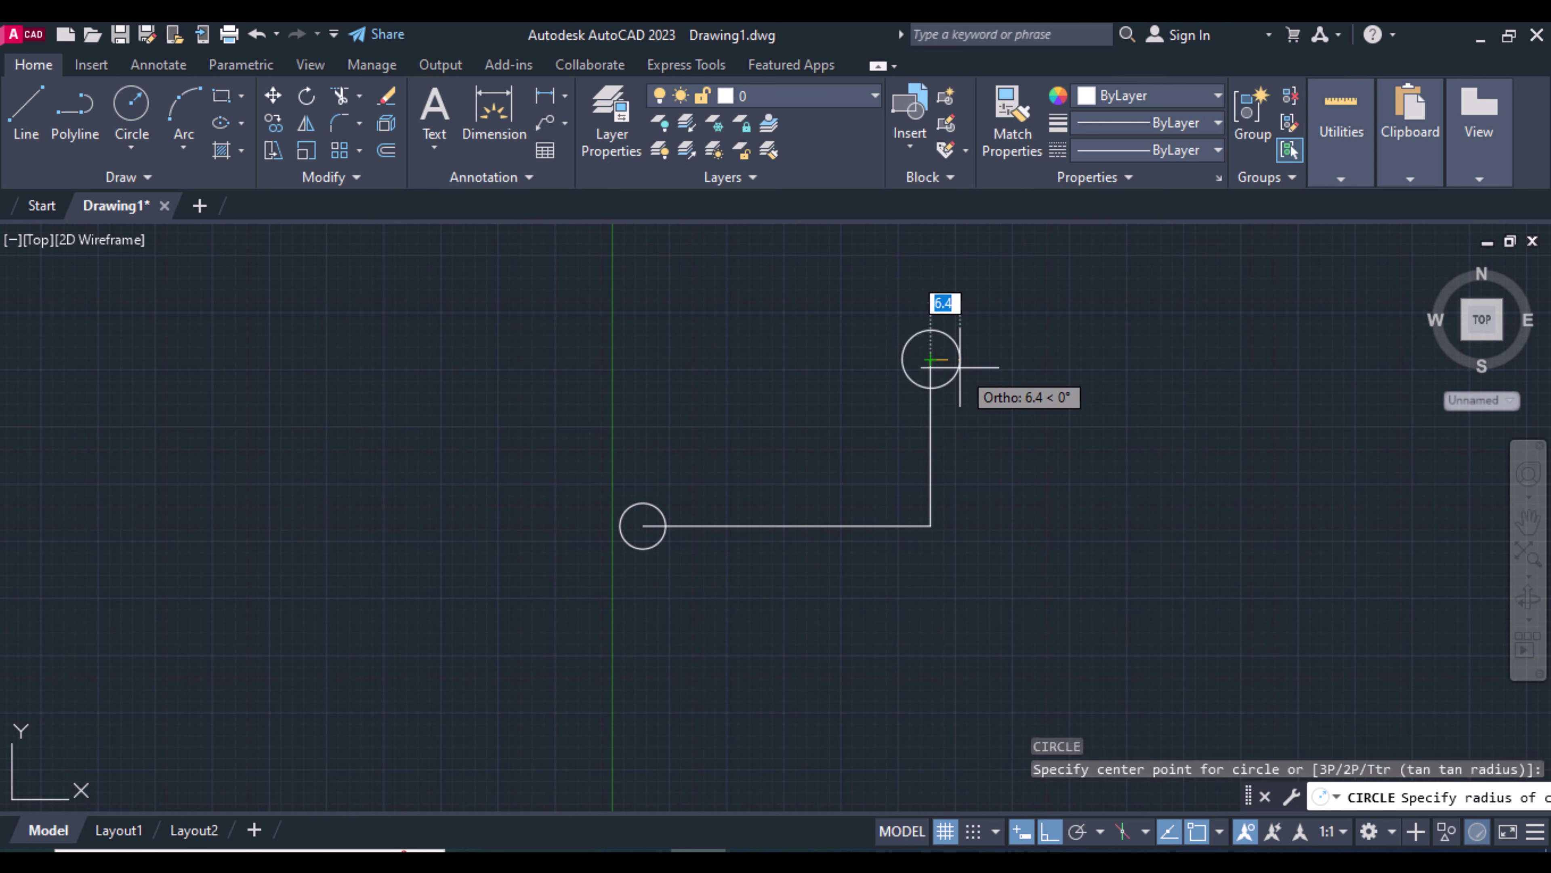
type("5")
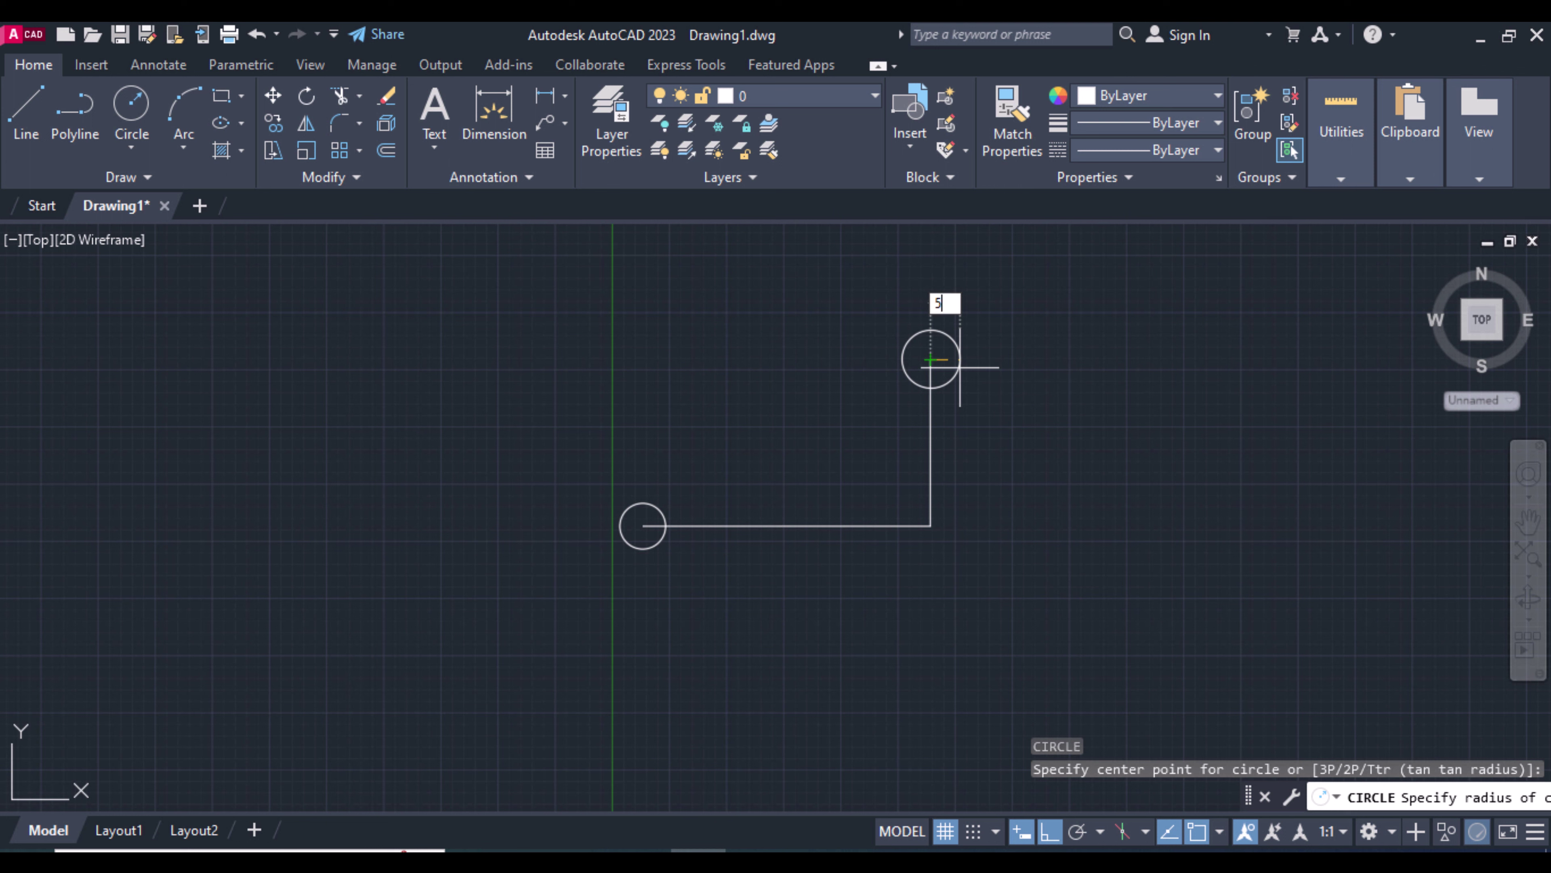
key("Return")
key("Return")
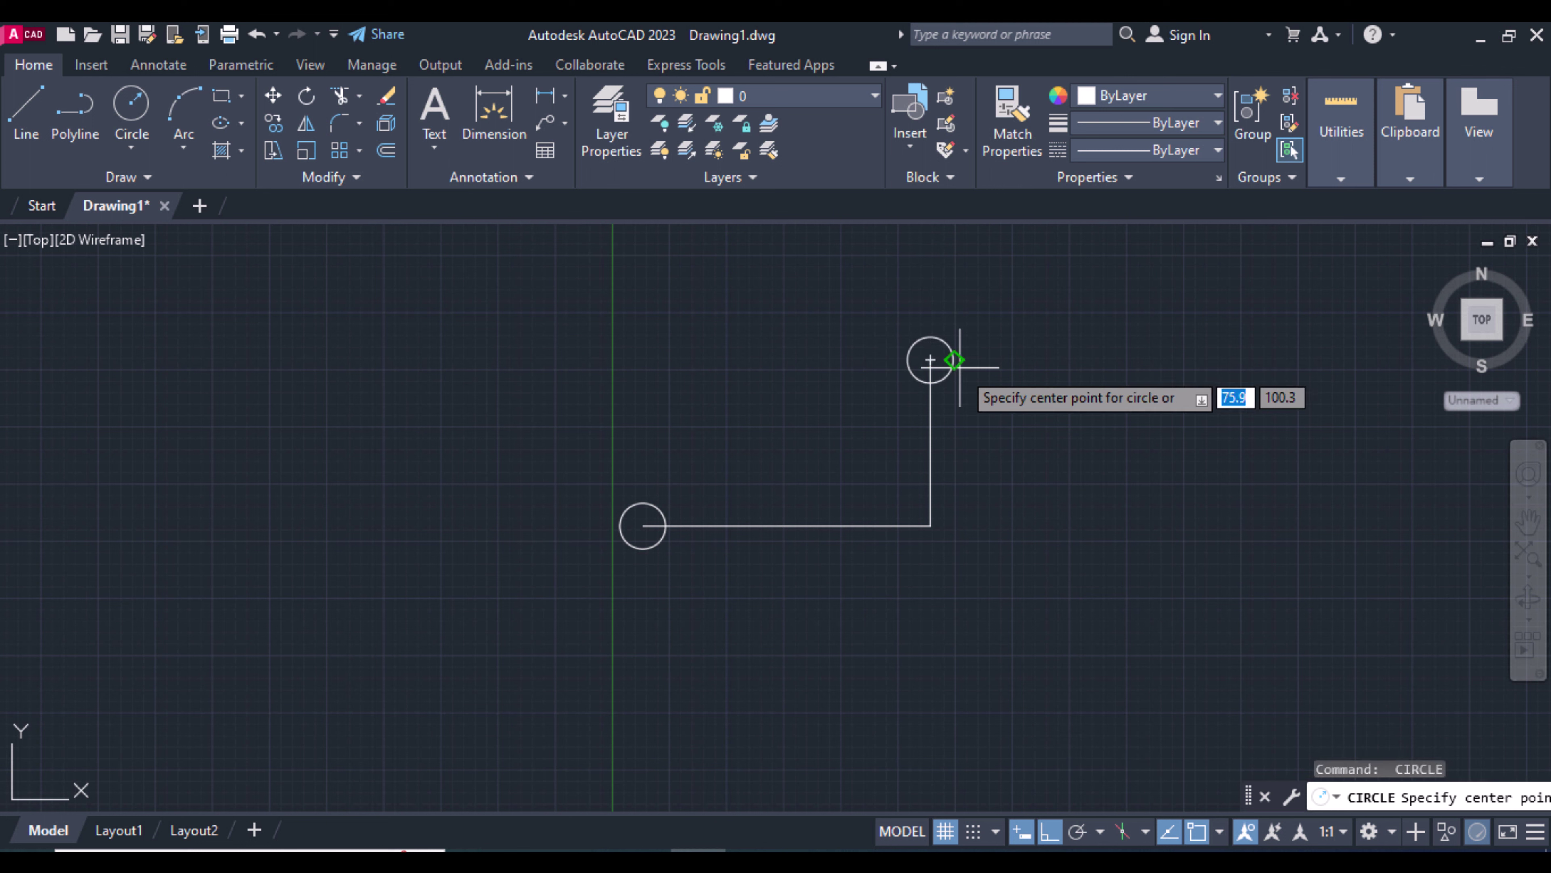
left_click(928, 358)
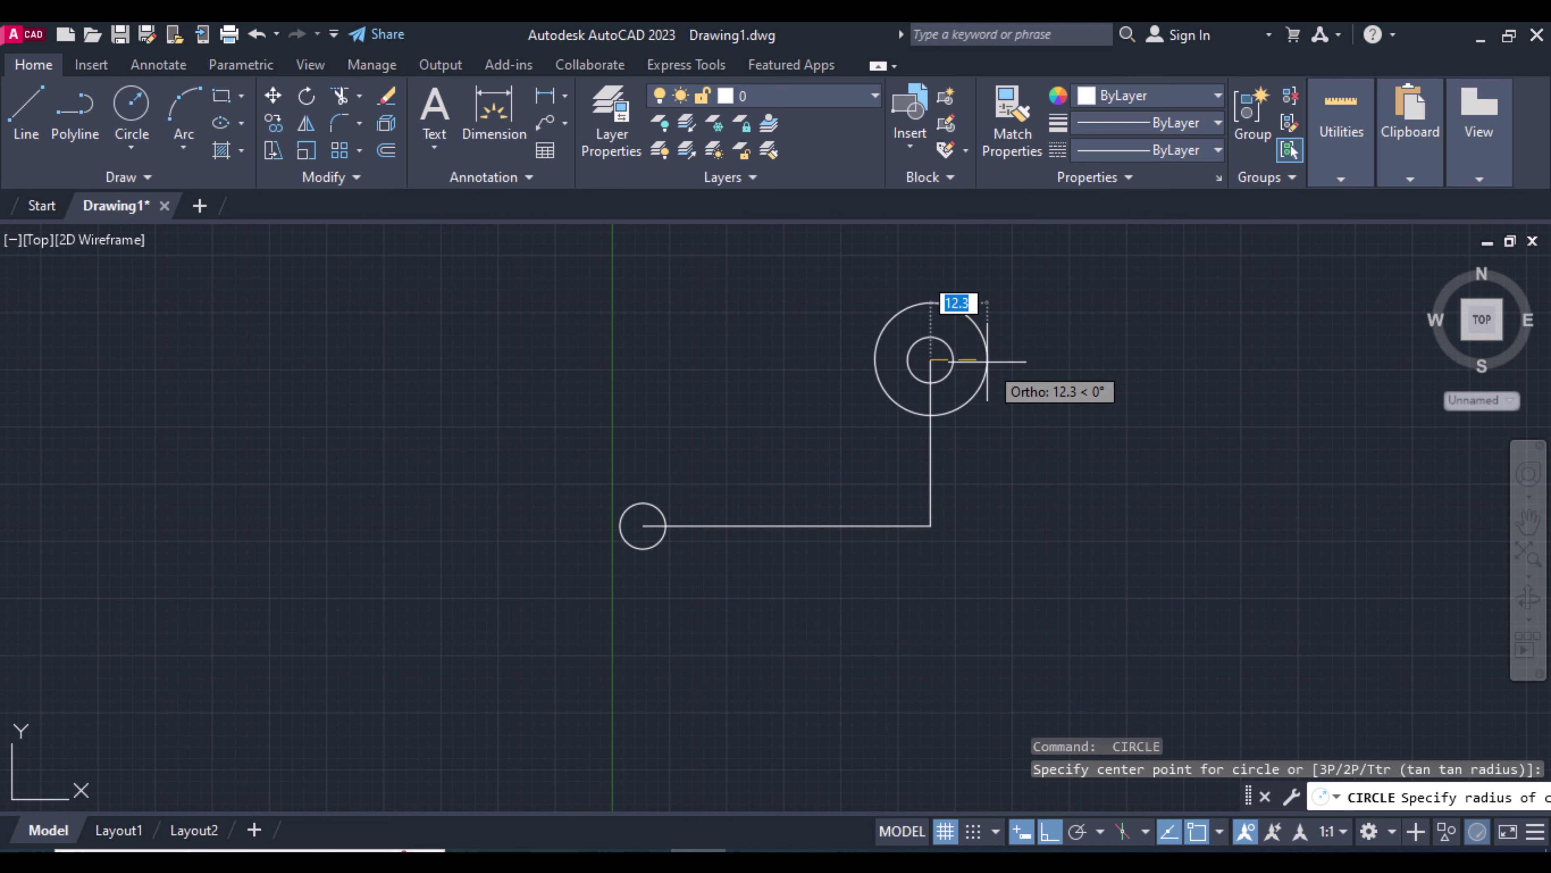
type("7.5")
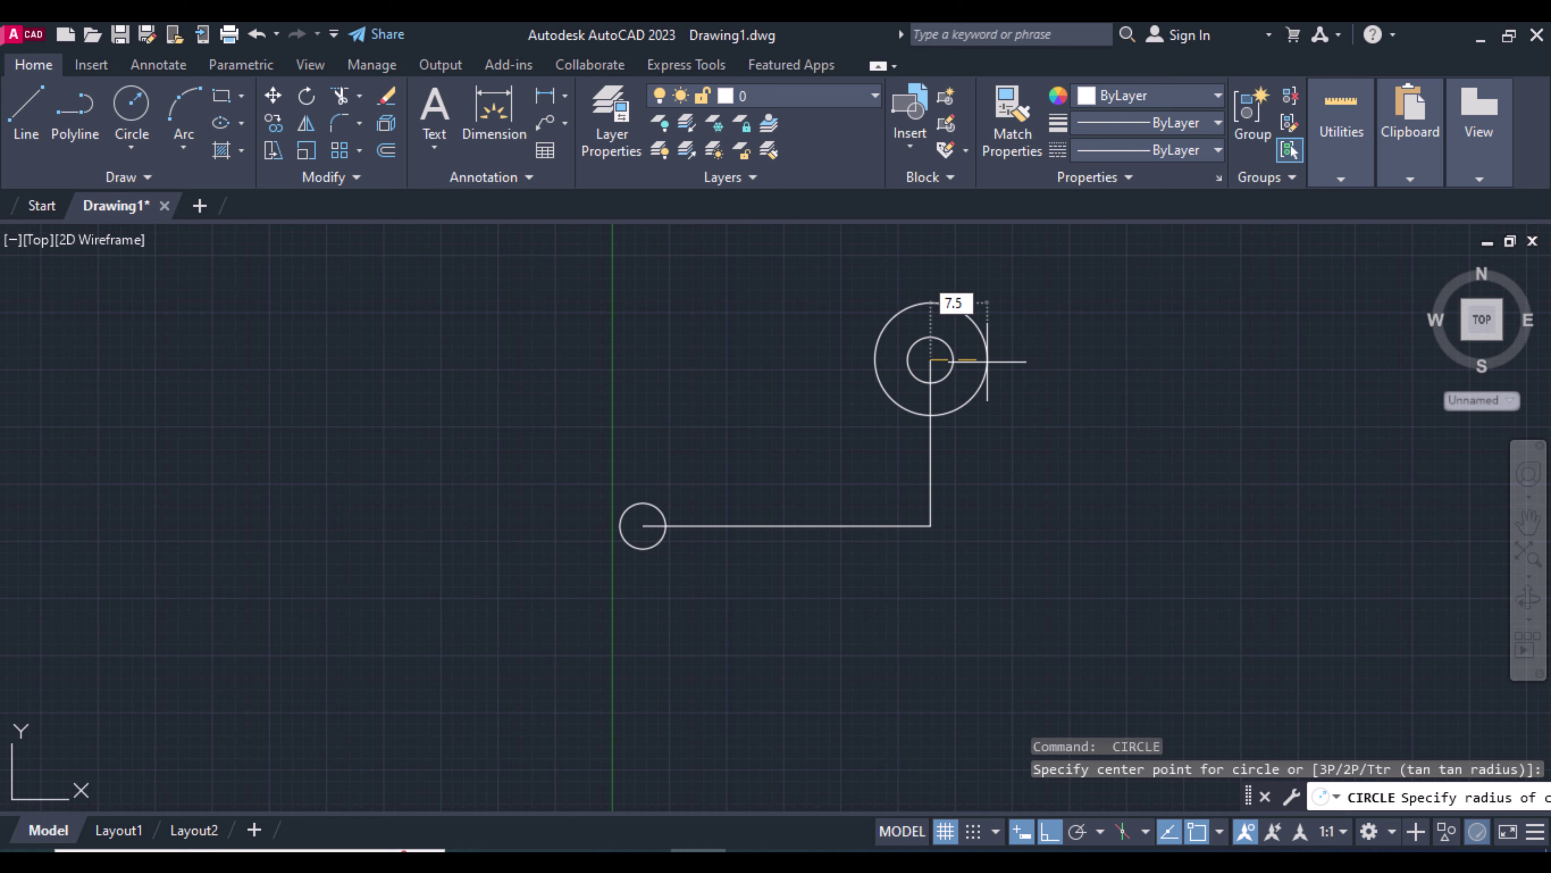
key("Return")
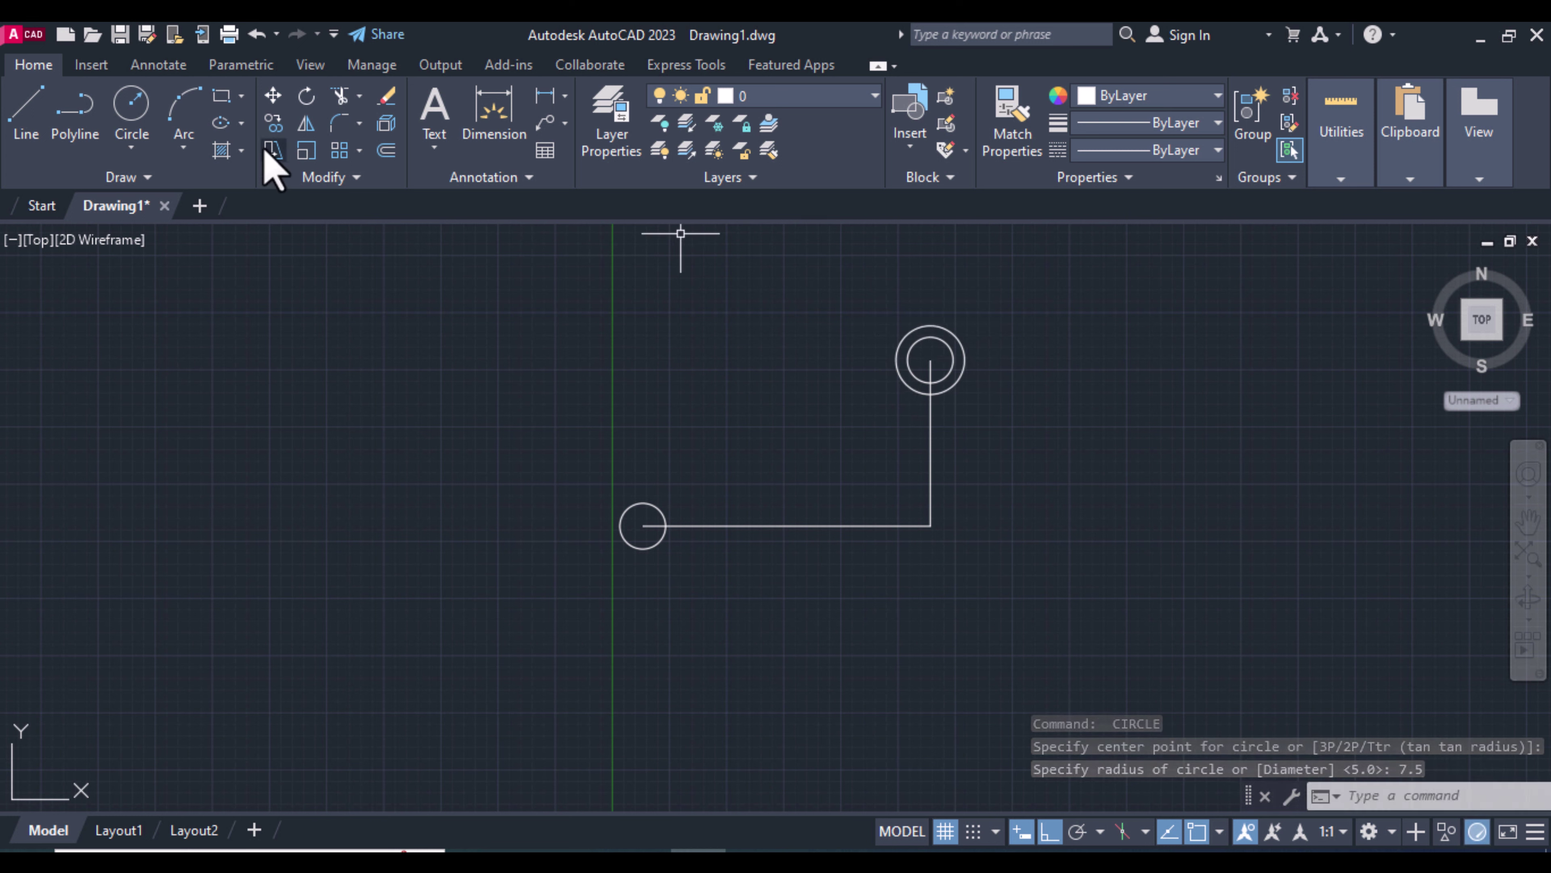
Mirror the top concentric circles across the horizontal line, keeping the originals
left_click(312, 124)
left_click(1023, 377)
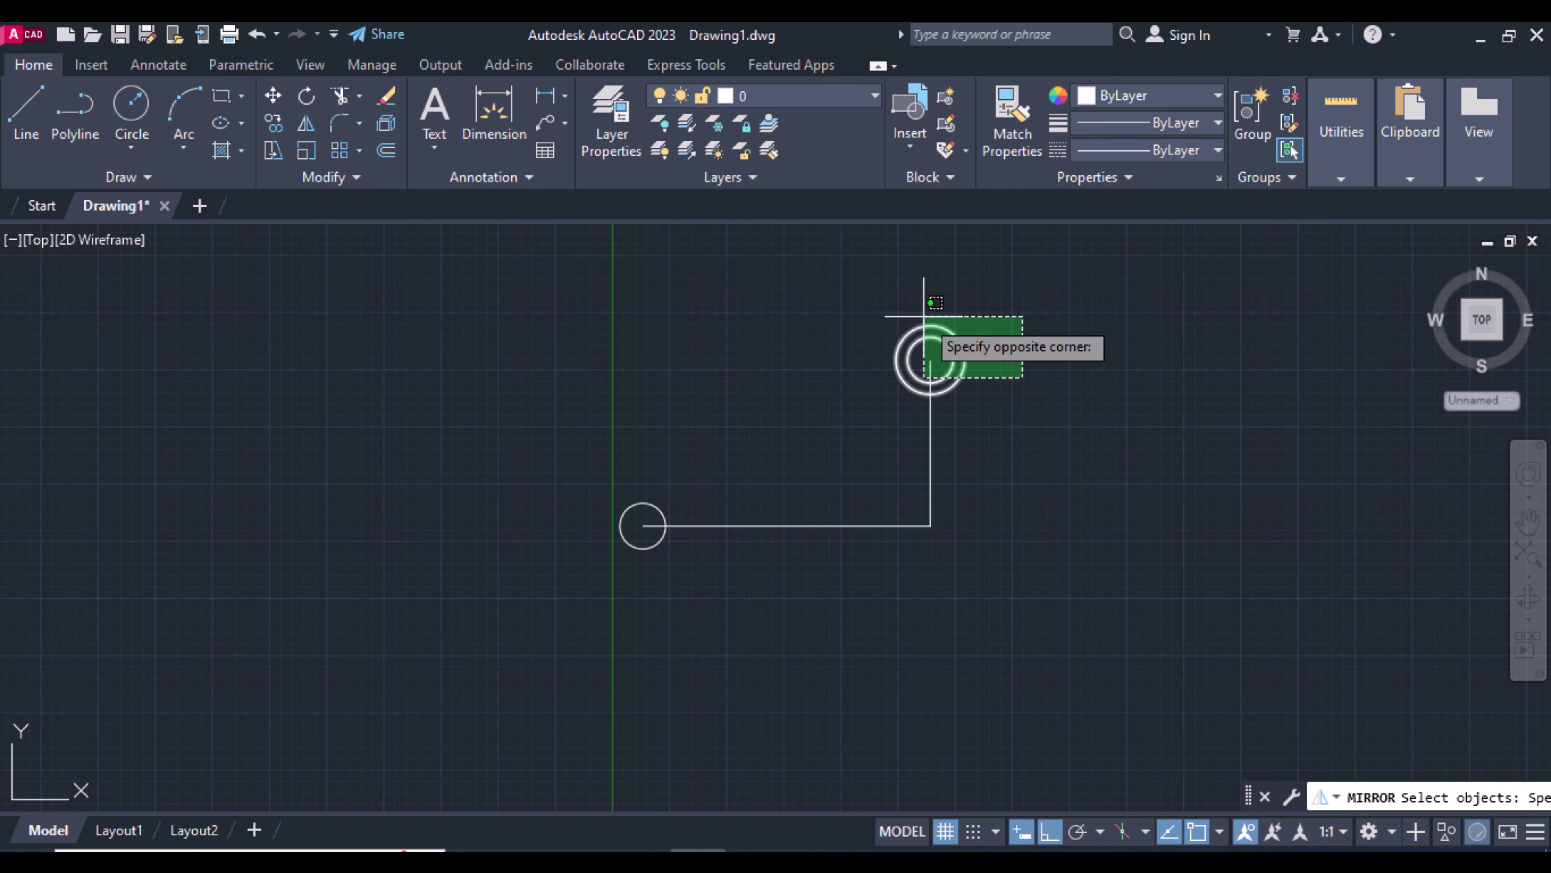
left_click(939, 307)
left_click(1028, 380)
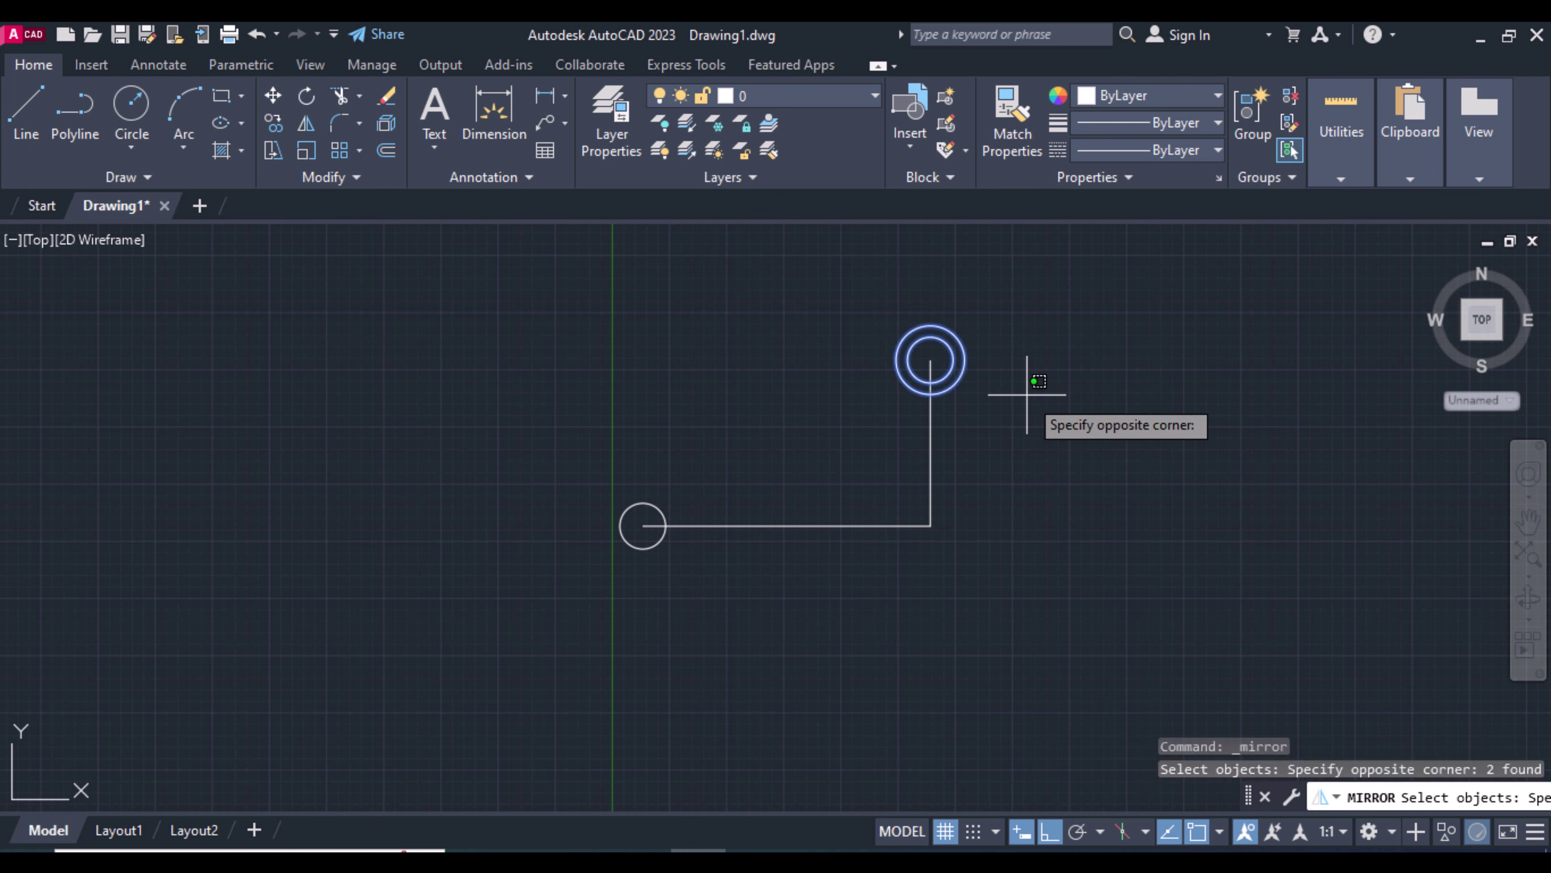
left_click(957, 348)
key("Return")
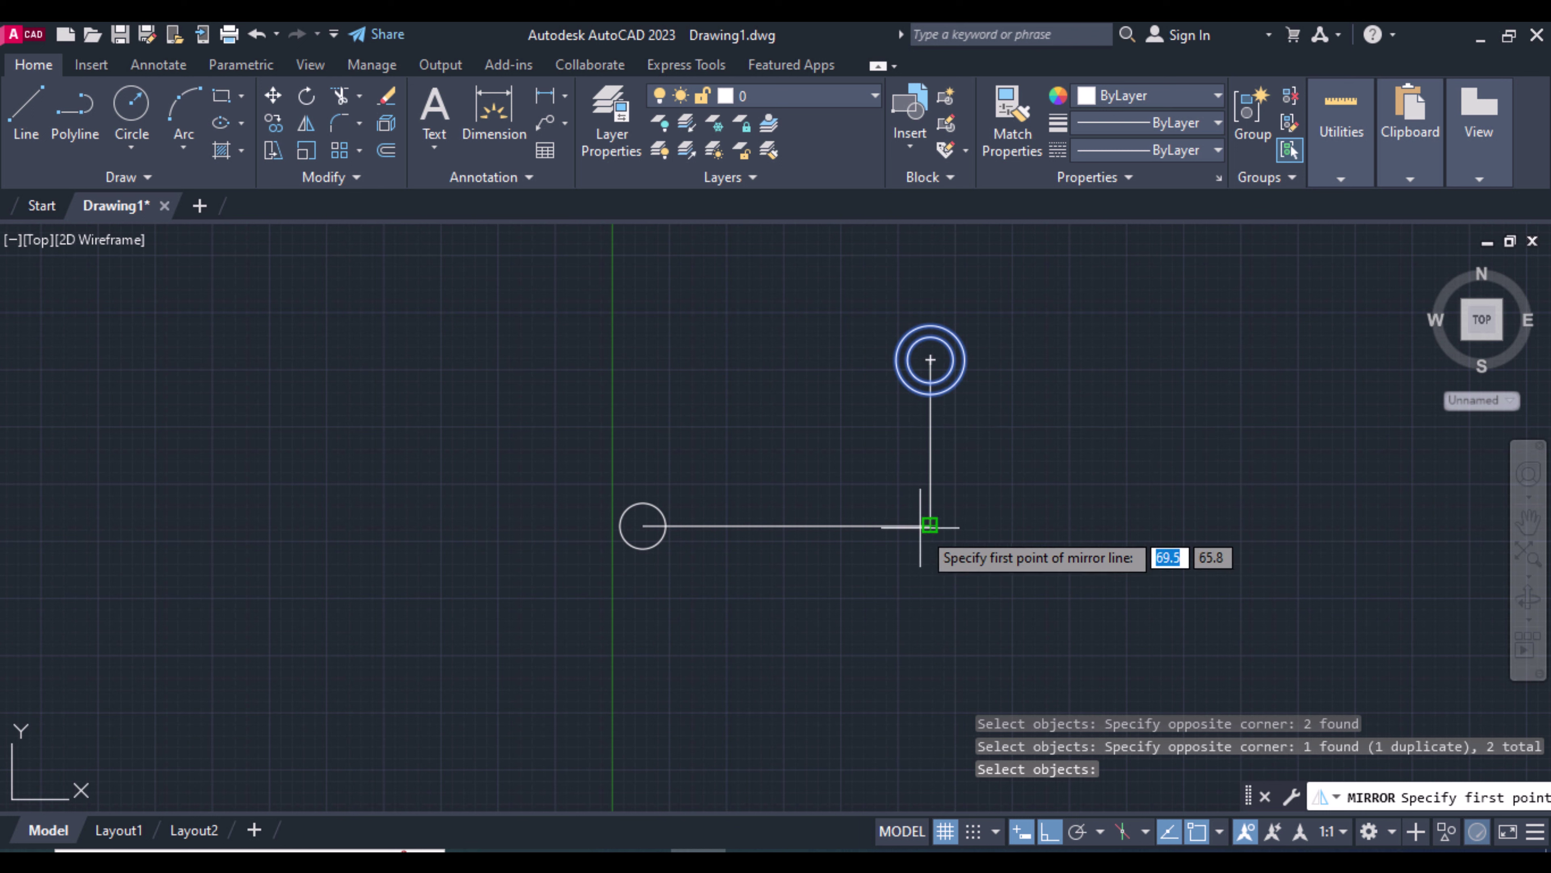
left_click(932, 524)
left_click(1007, 523)
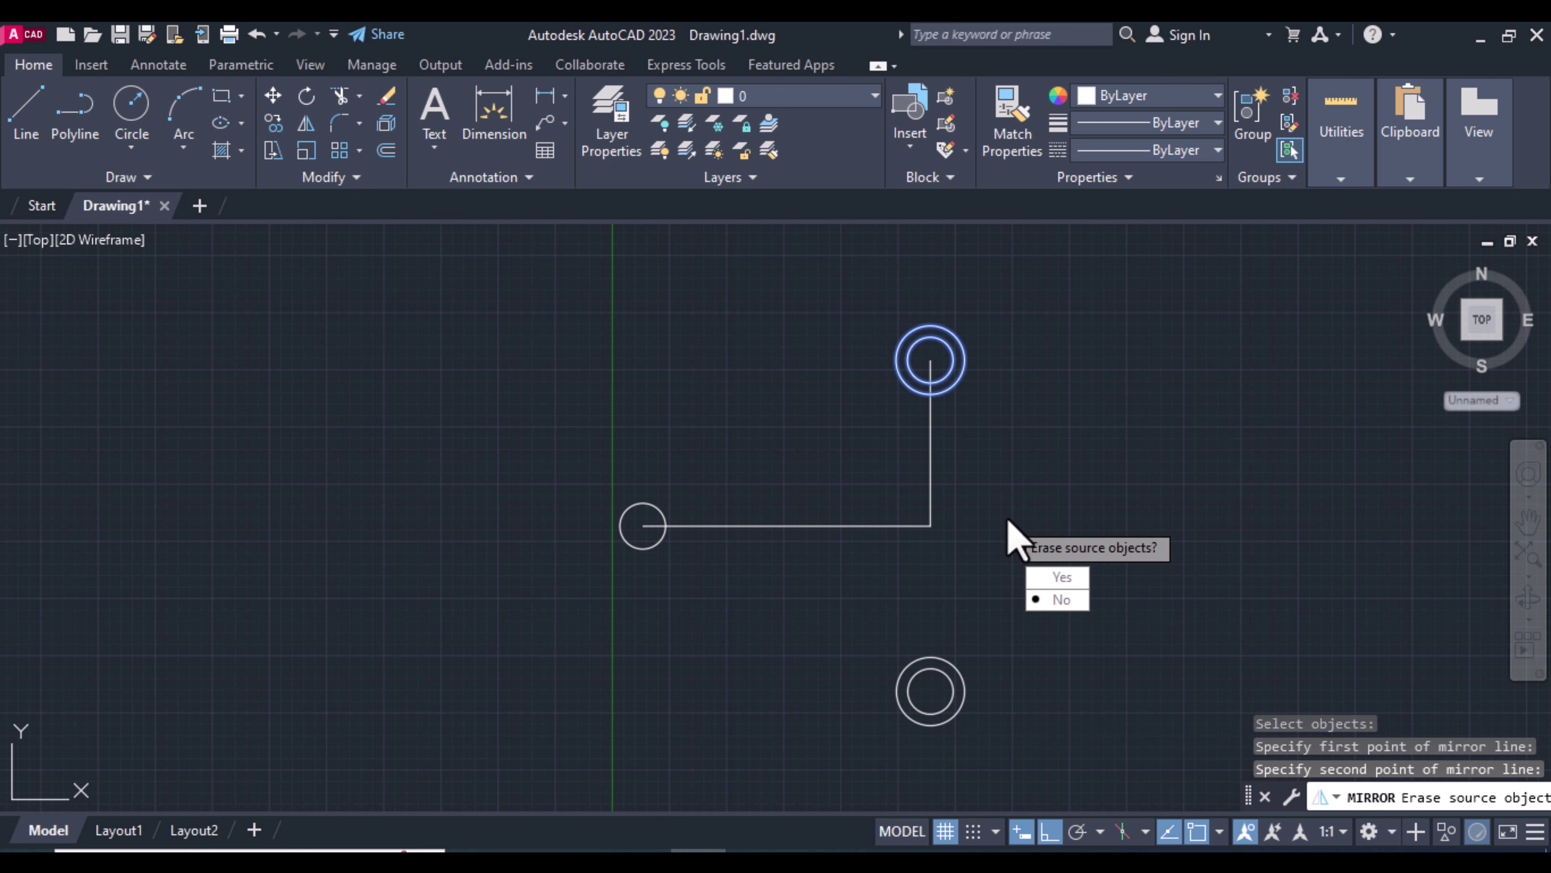
key("Return")
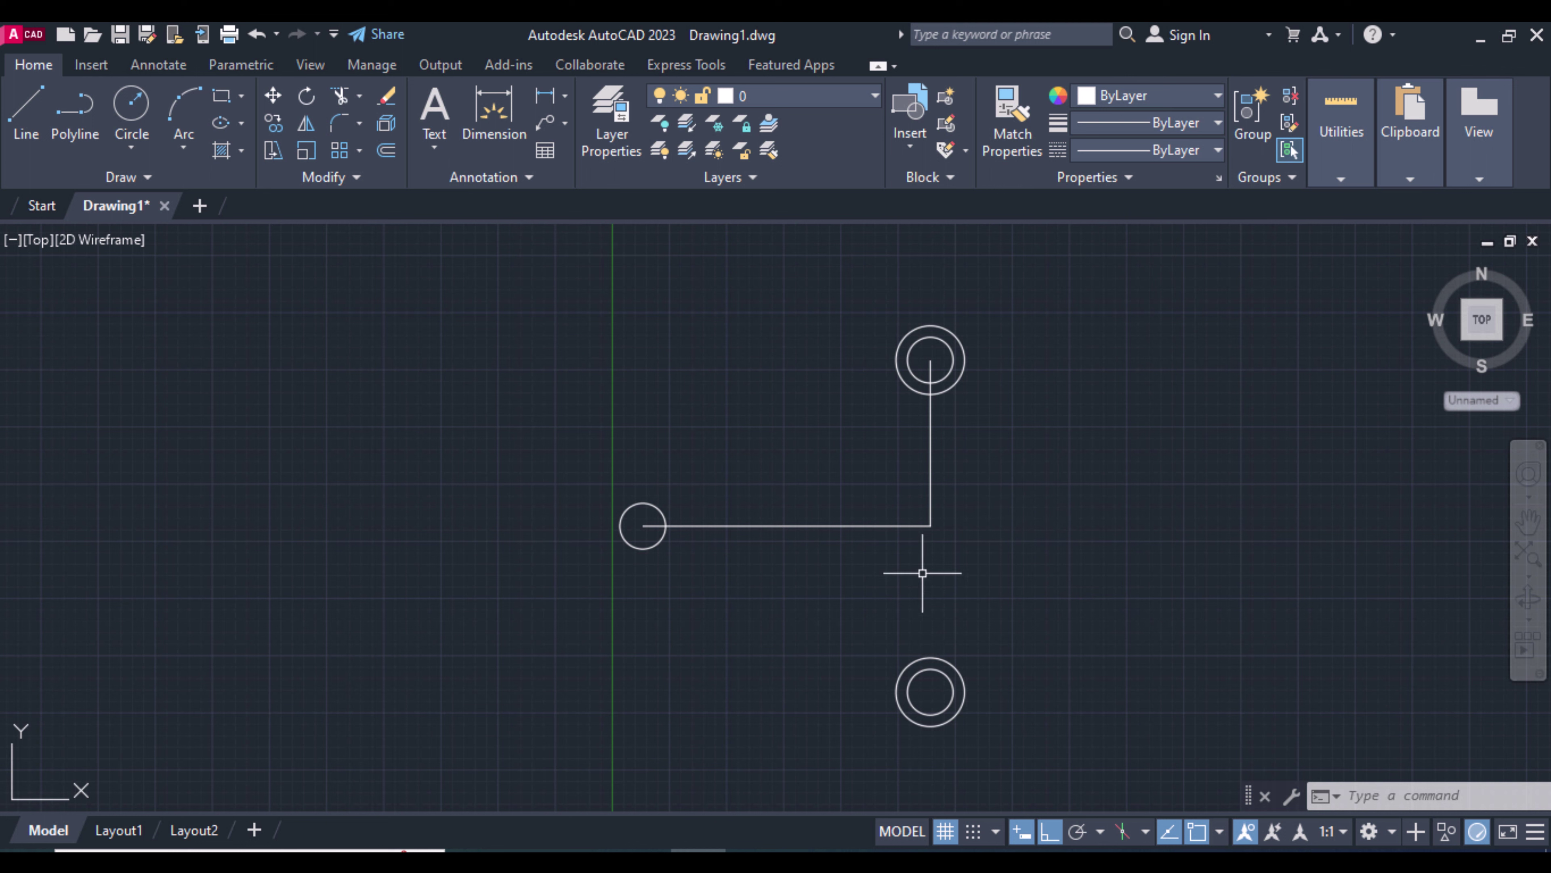
Delete the L-shaped construction lines, leaving only the circles
left_click(887, 576)
left_click(938, 502)
left_click(994, 581)
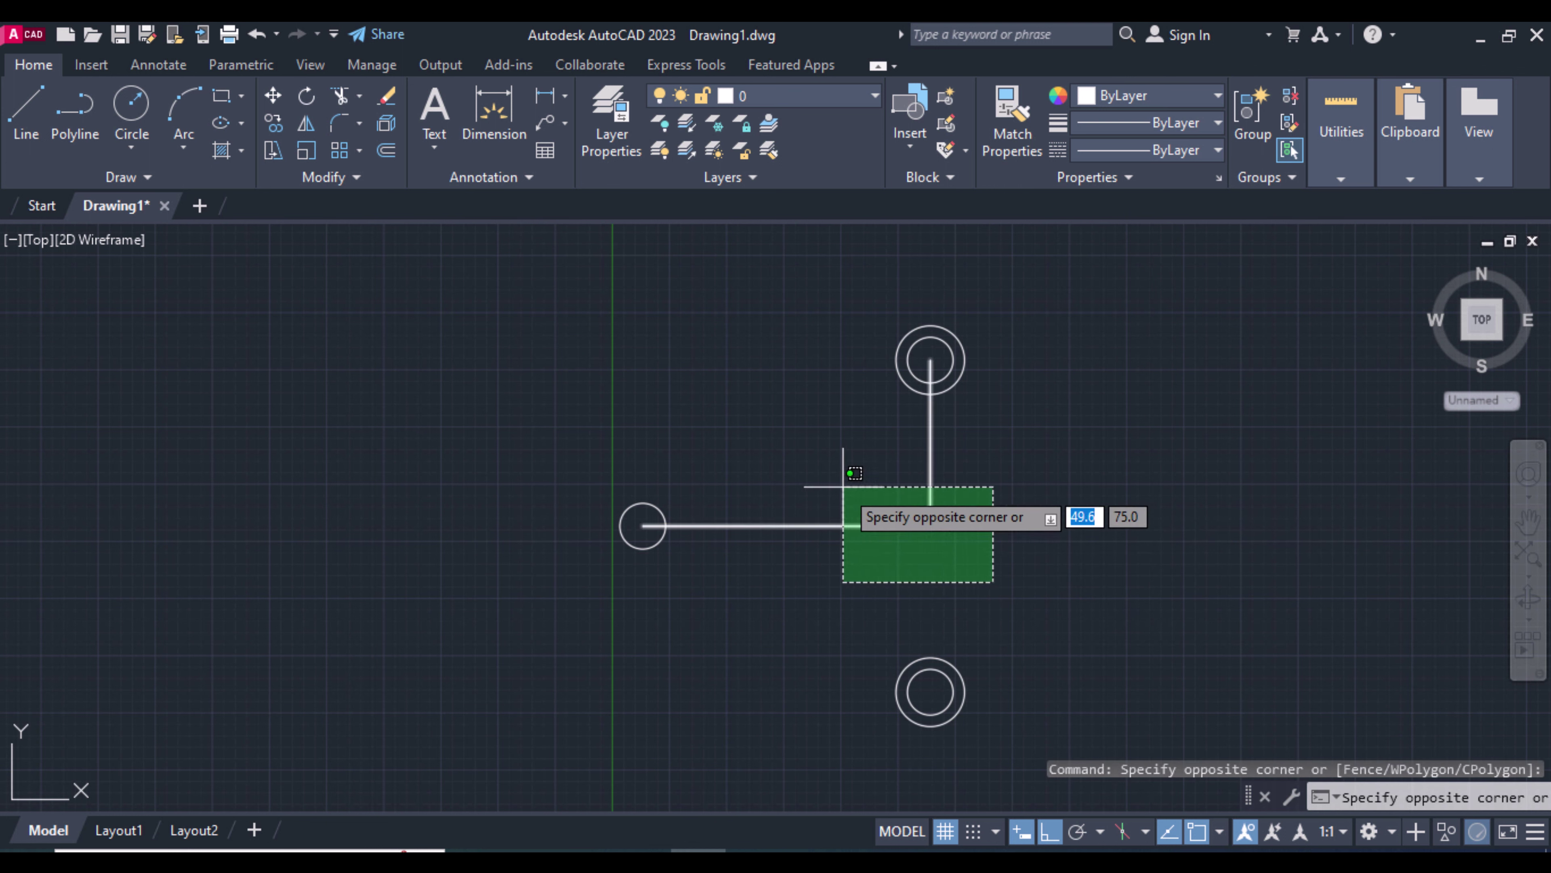
left_click(840, 484)
key("Delete")
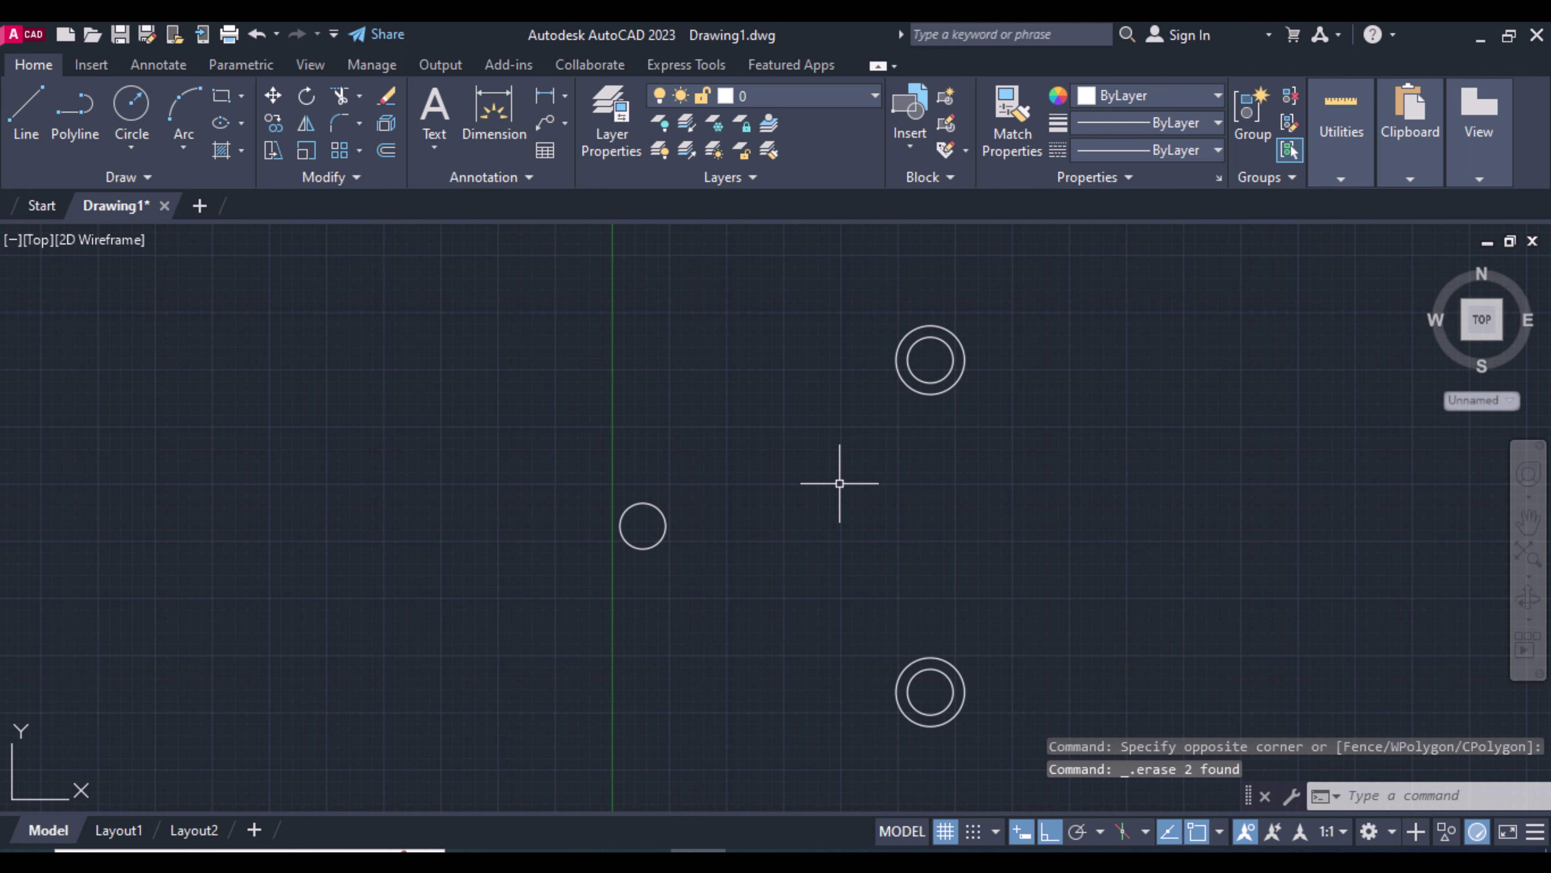
type("l")
key("Return")
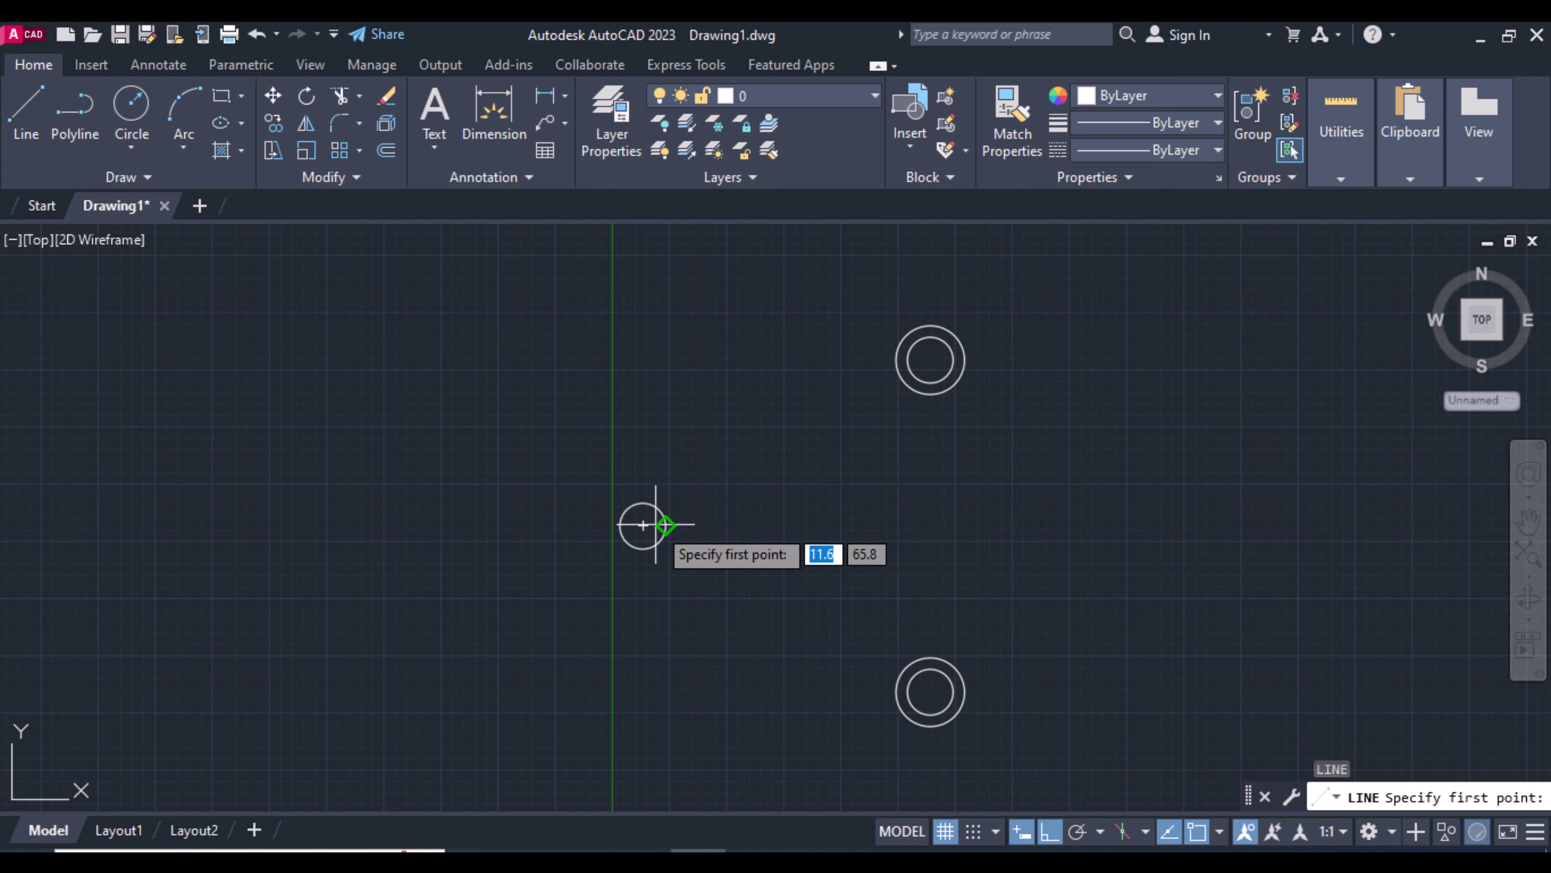
Draw a 30-unit horizontal line right from the left circle's centre
left_click(642, 524)
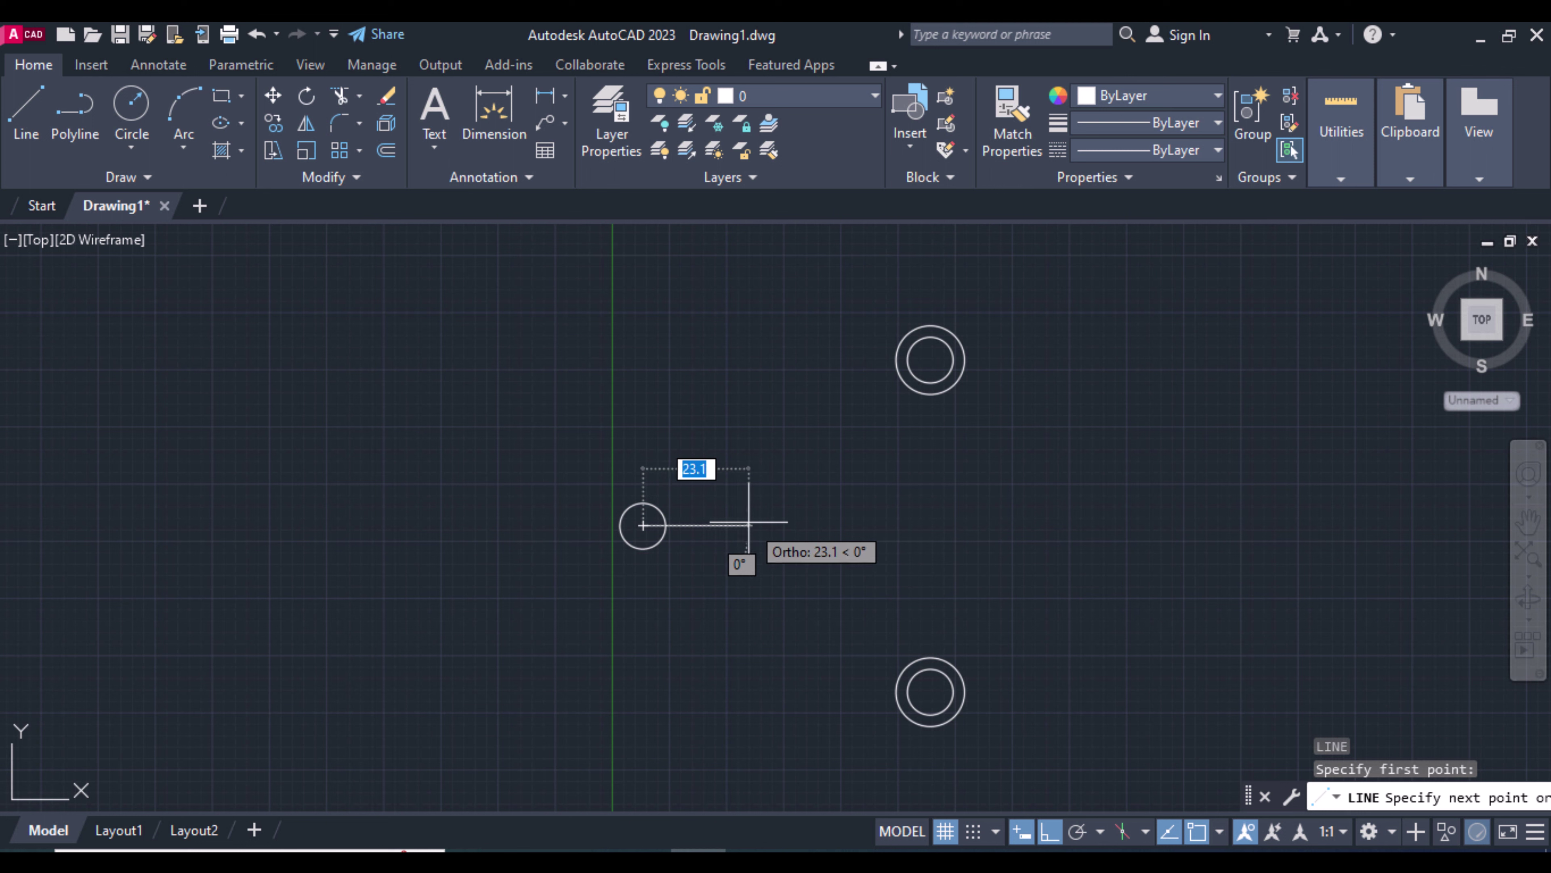
type("30")
key("Return")
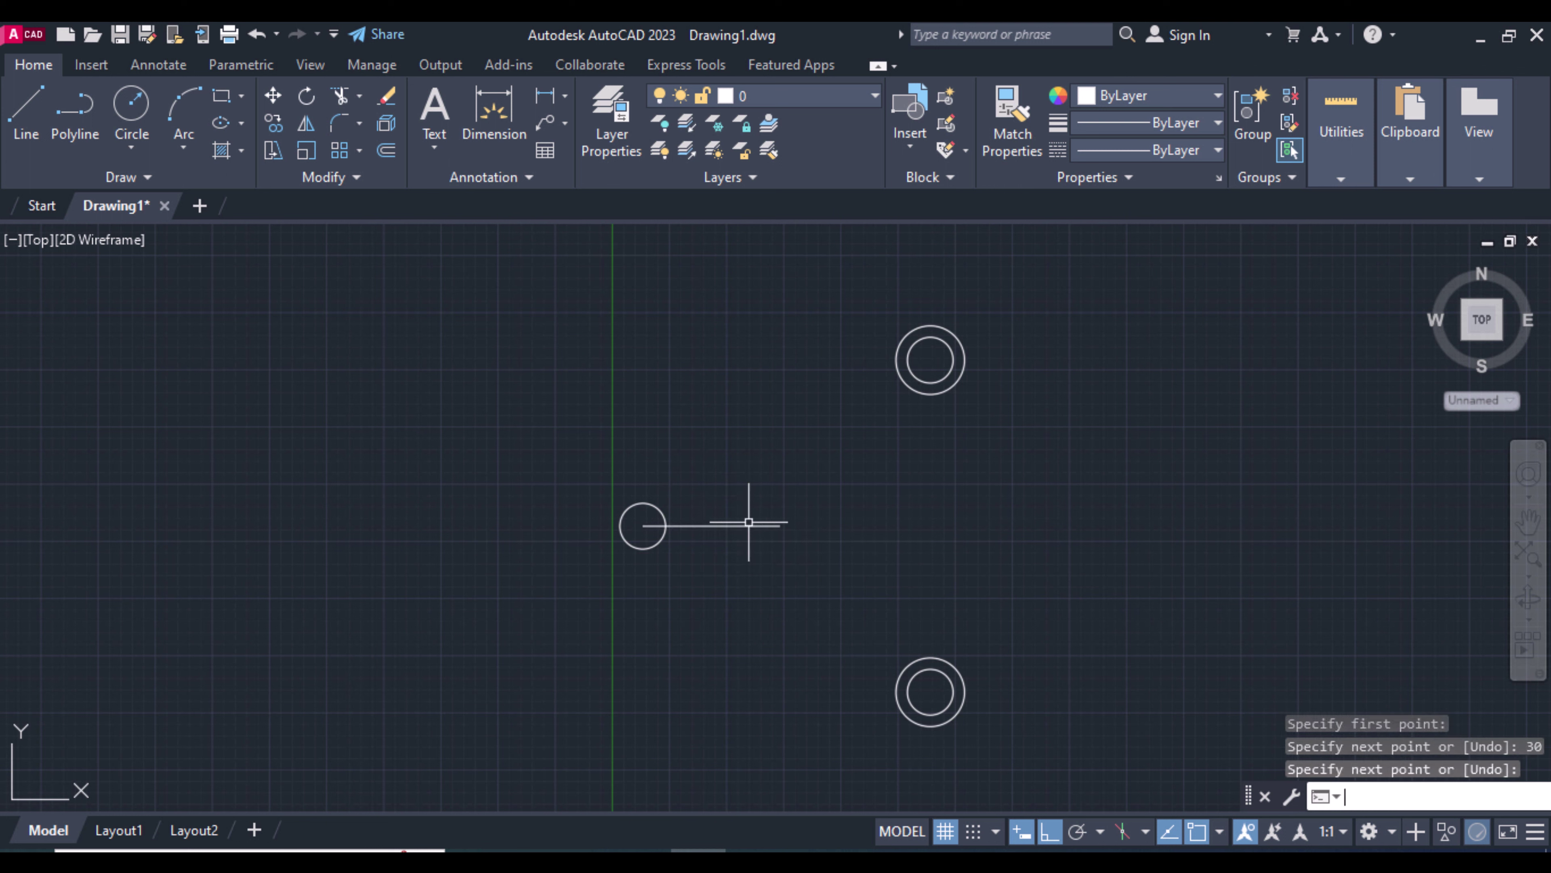
key("Return")
Add a radius-4 circle centred on the line's right end
type("c")
key("Return")
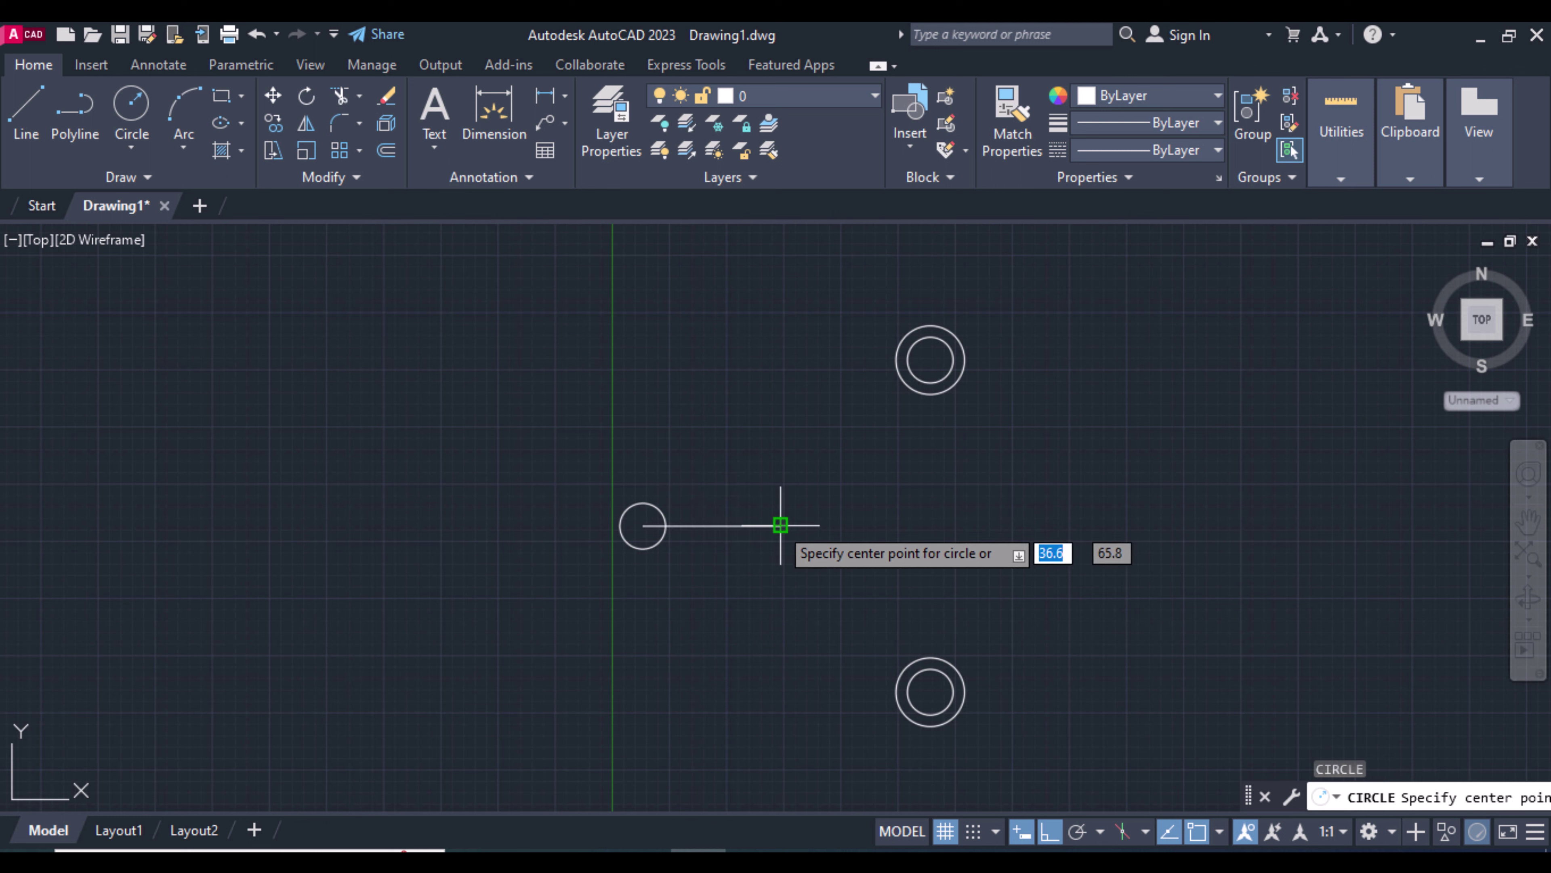
left_click(780, 524)
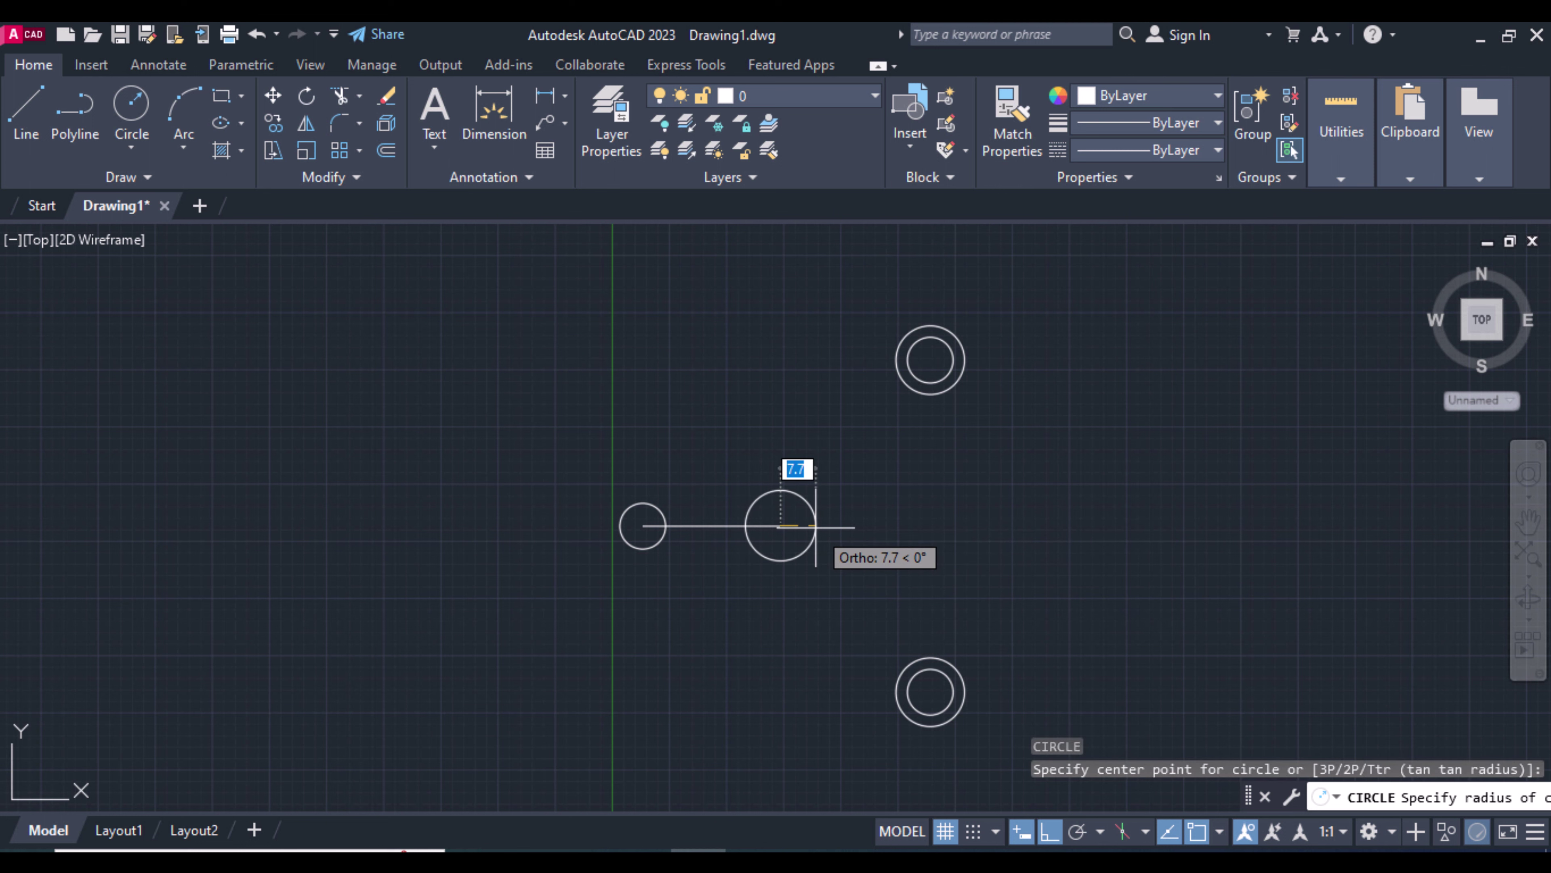
type("4")
key("Return")
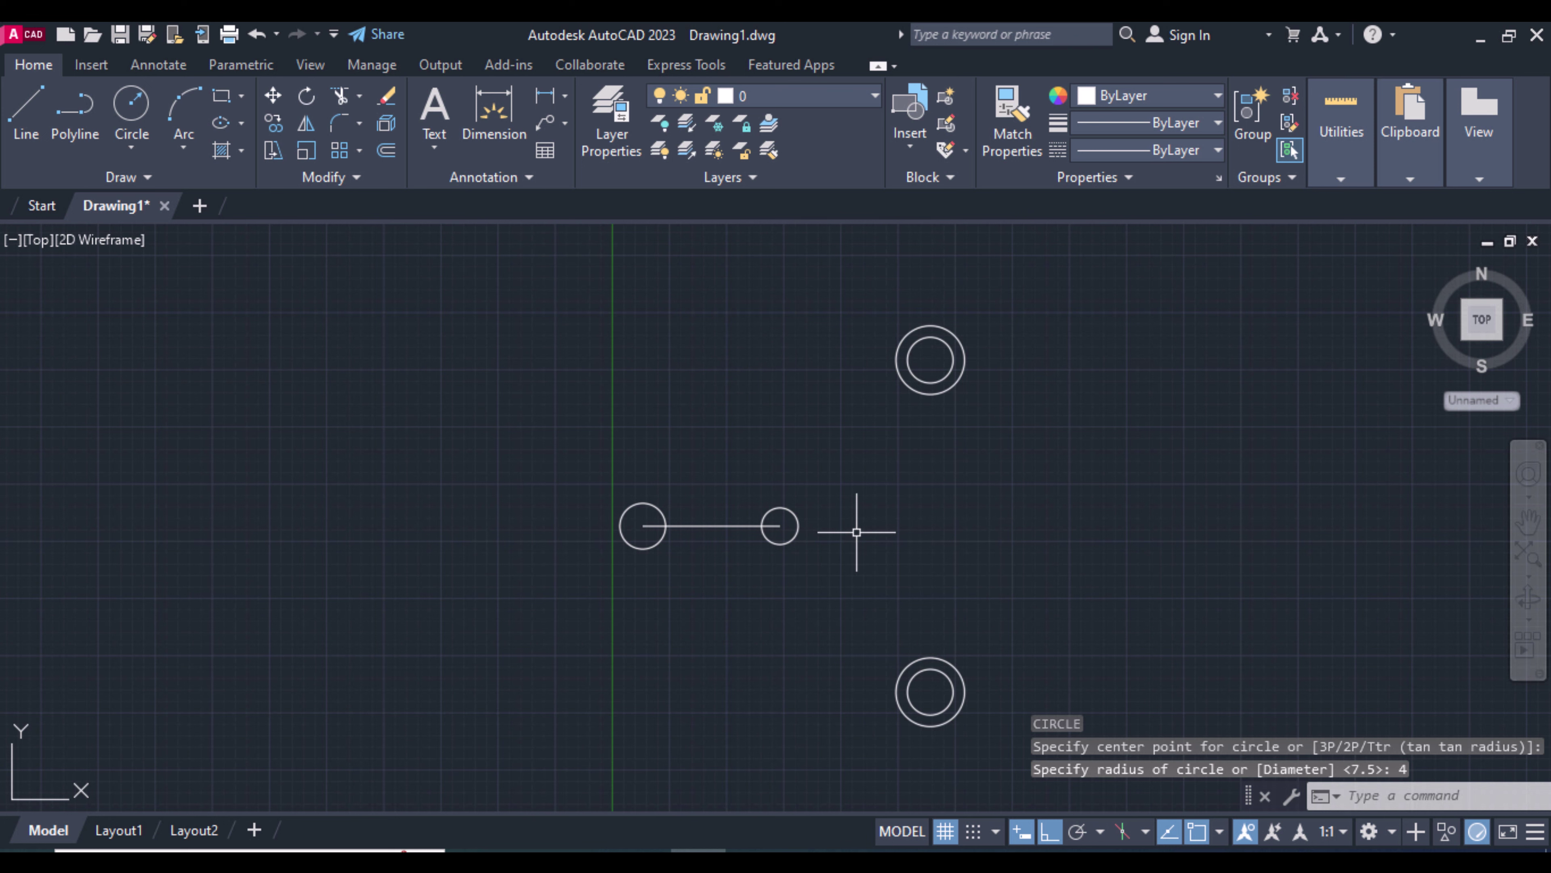
type("l")
key("Return")
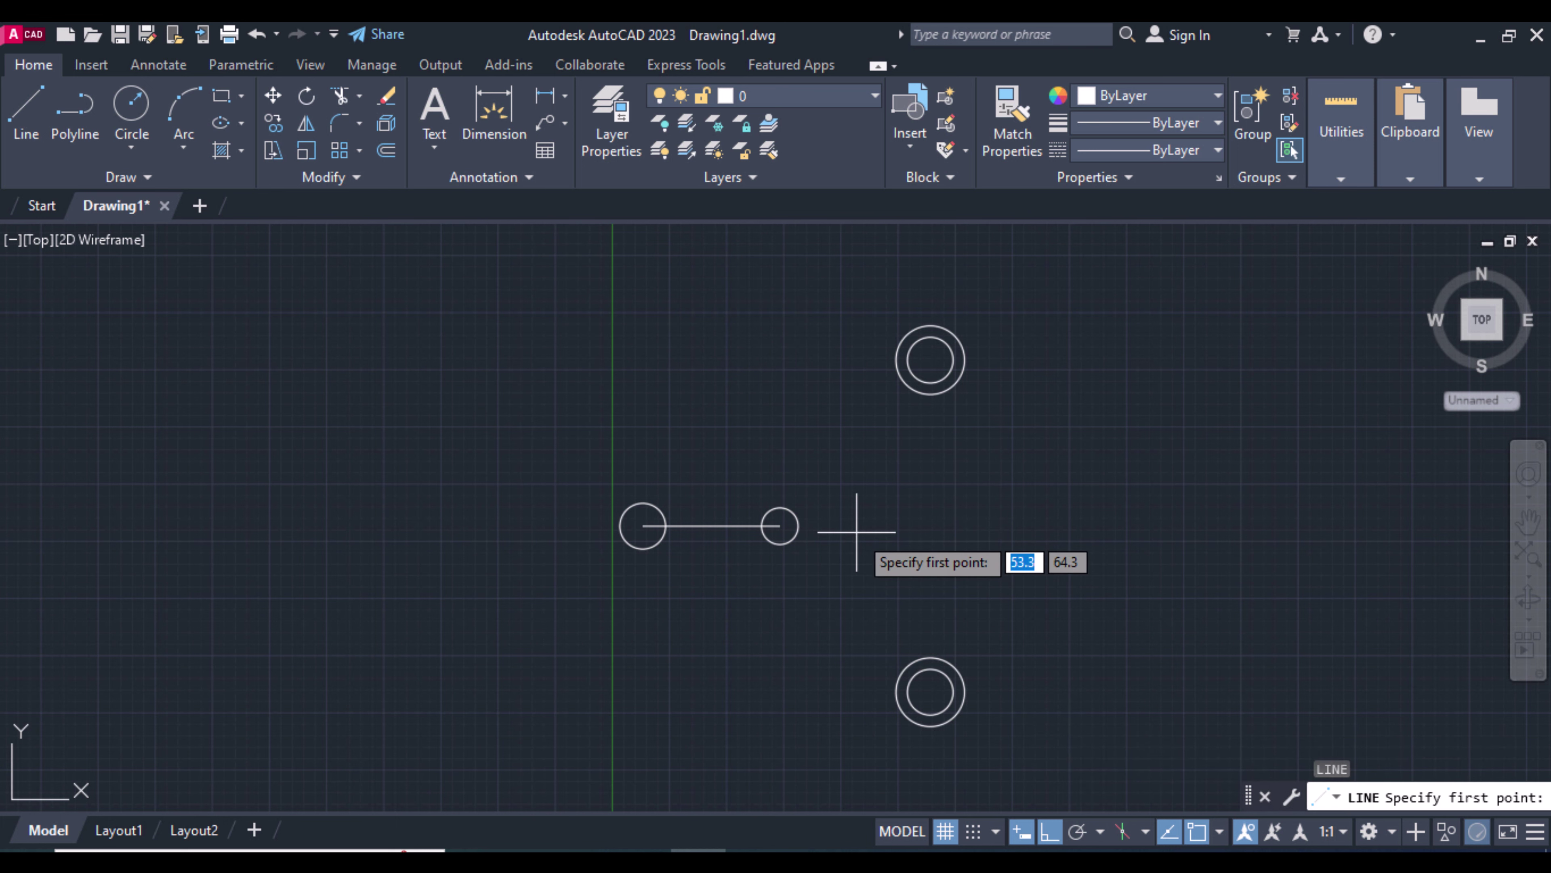
Draw a line tangent to the top outer circle and the radius-4 circle
right_click(856, 532, "shift")
left_click(925, 641)
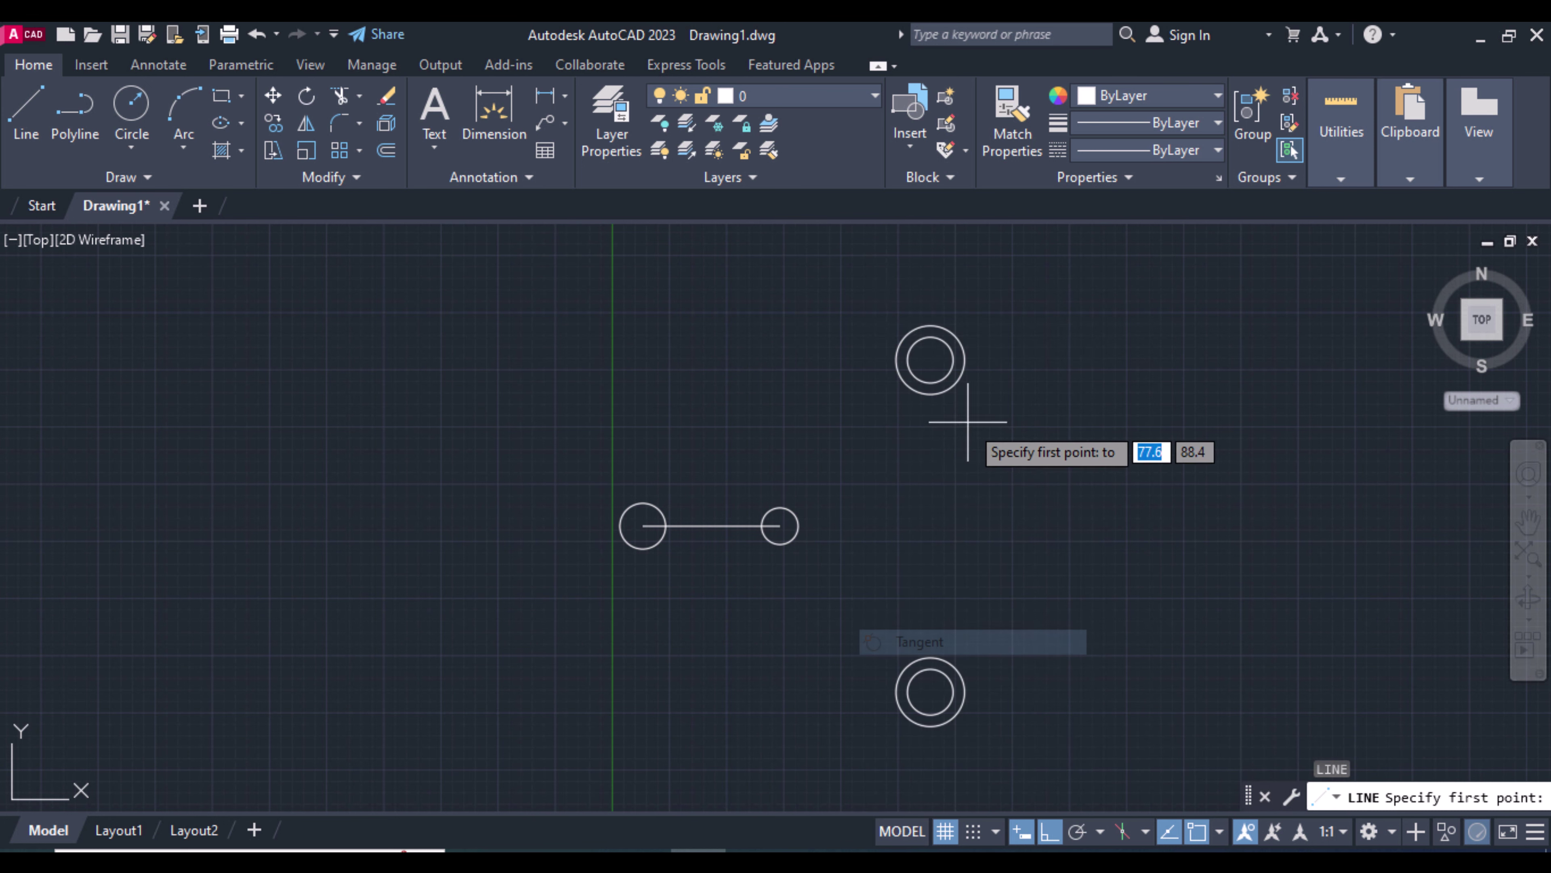
left_click(944, 394)
right_click(781, 506, "shift")
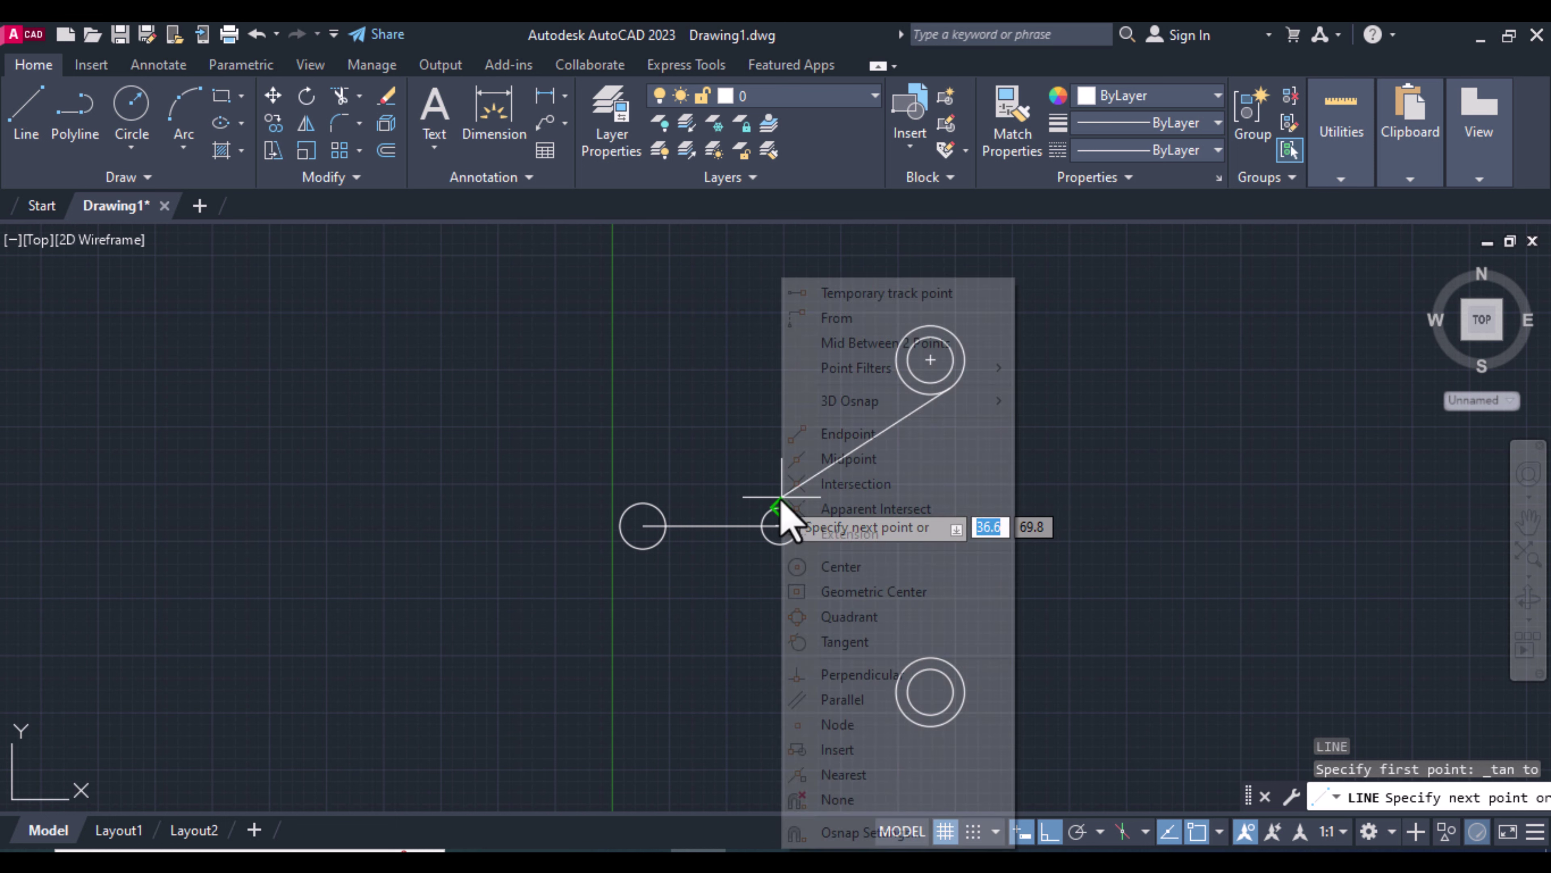
left_click(855, 641)
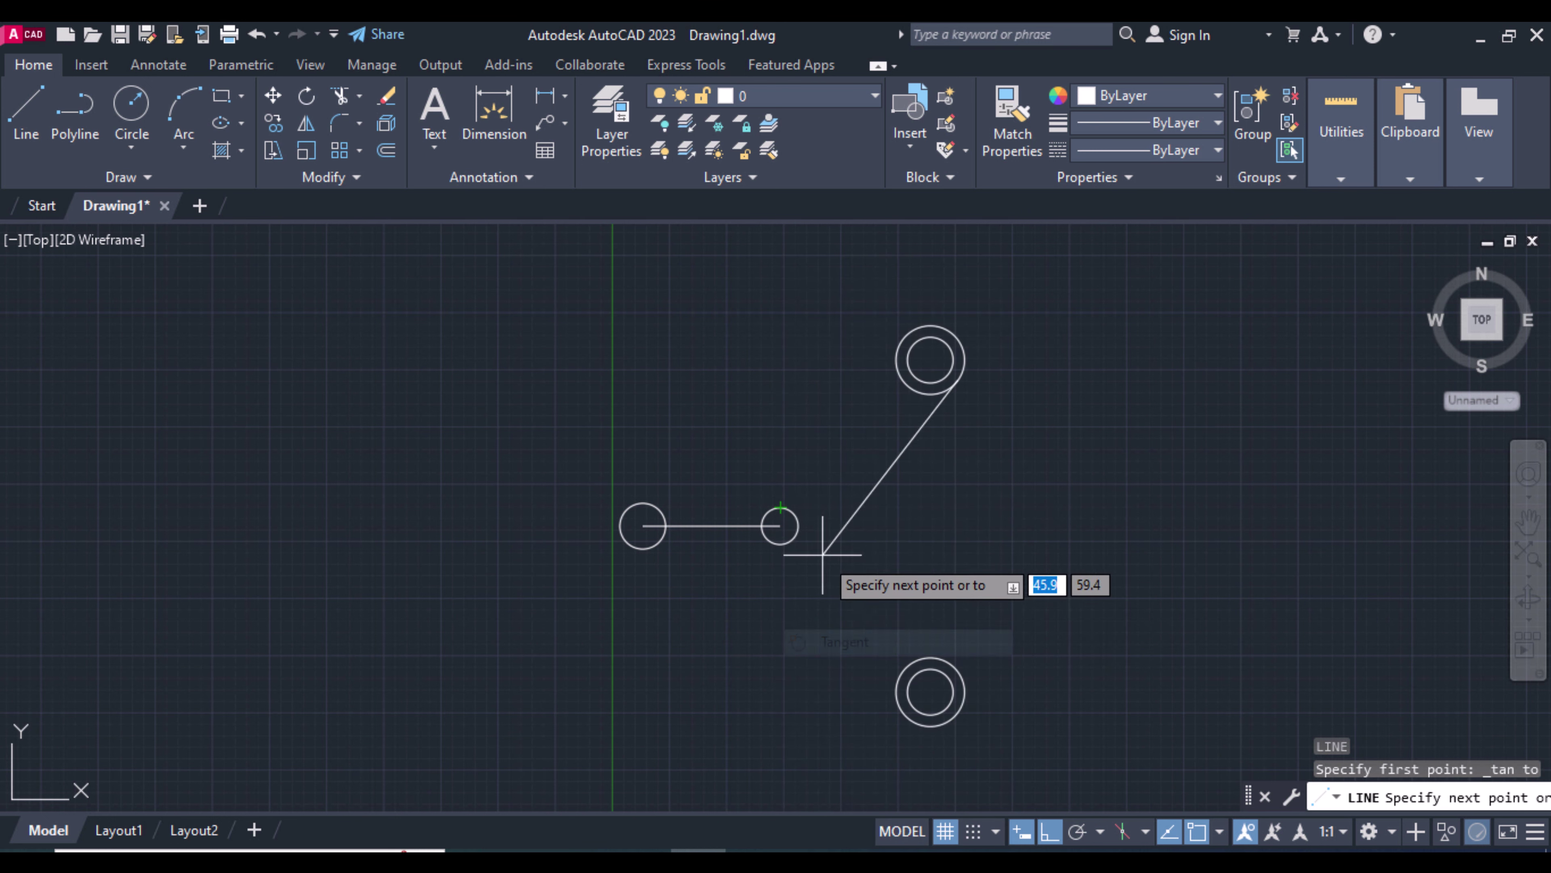
left_click(778, 516)
key("Return")
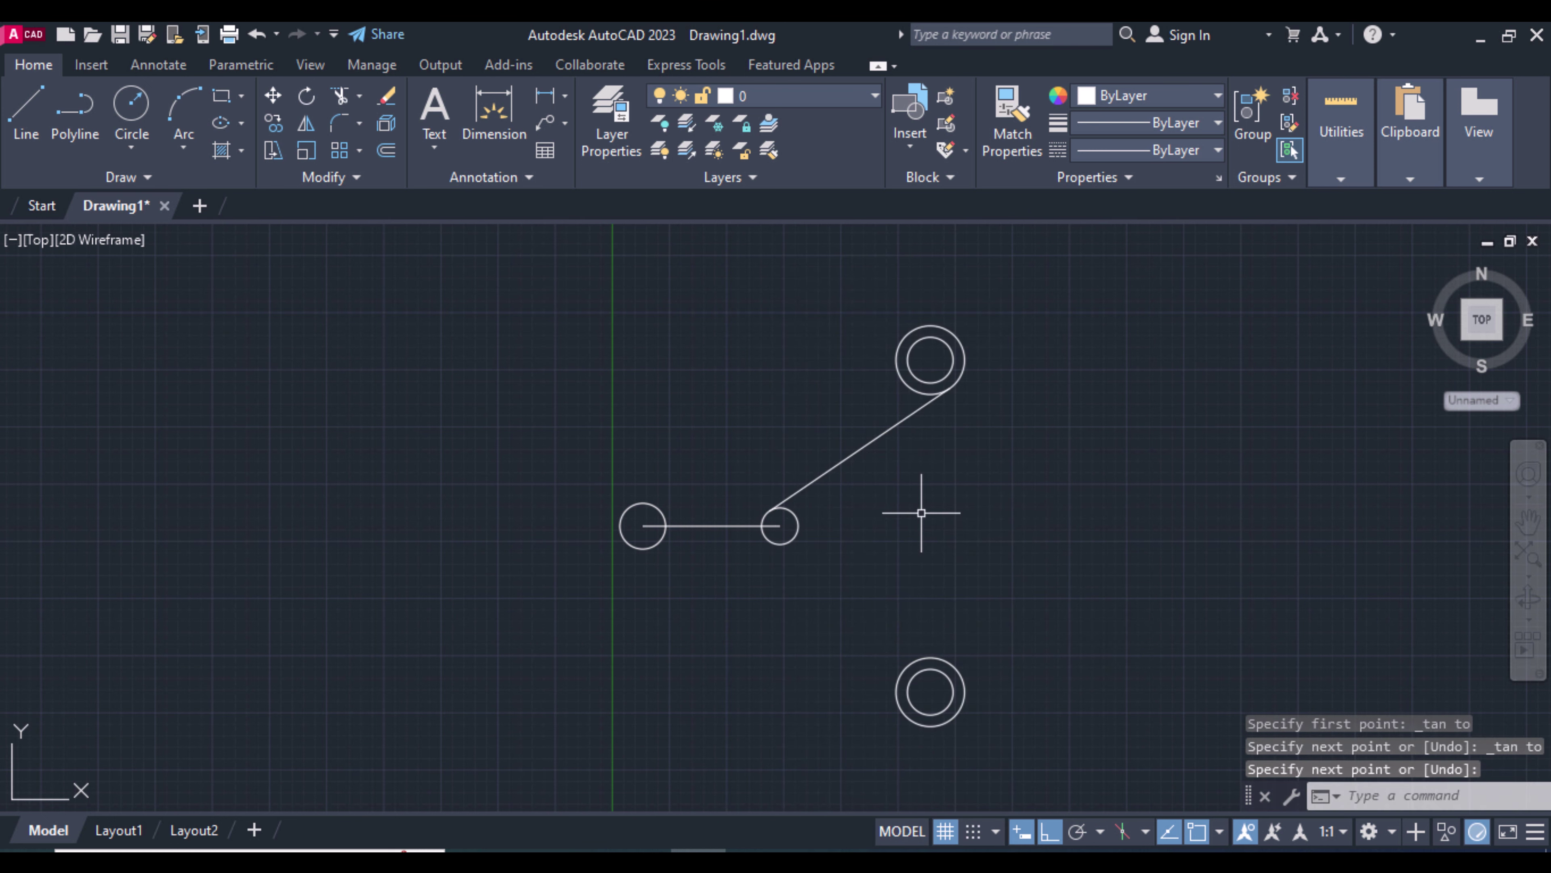
Draw a line tangent to the bottom outer circle and the radius-4 circle
key("Return")
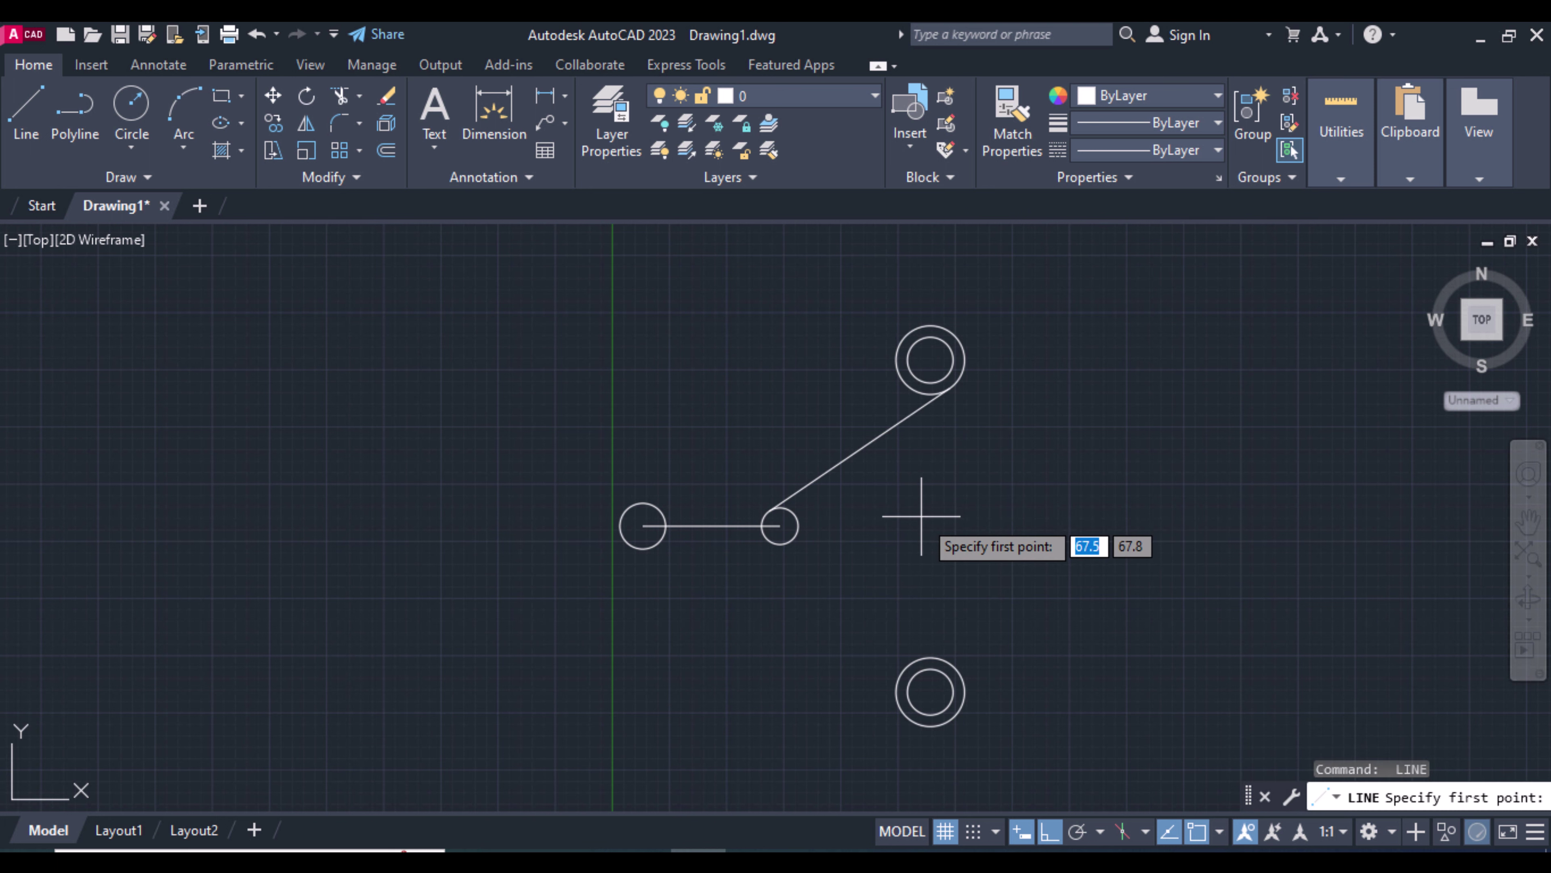
right_click(921, 515, "shift")
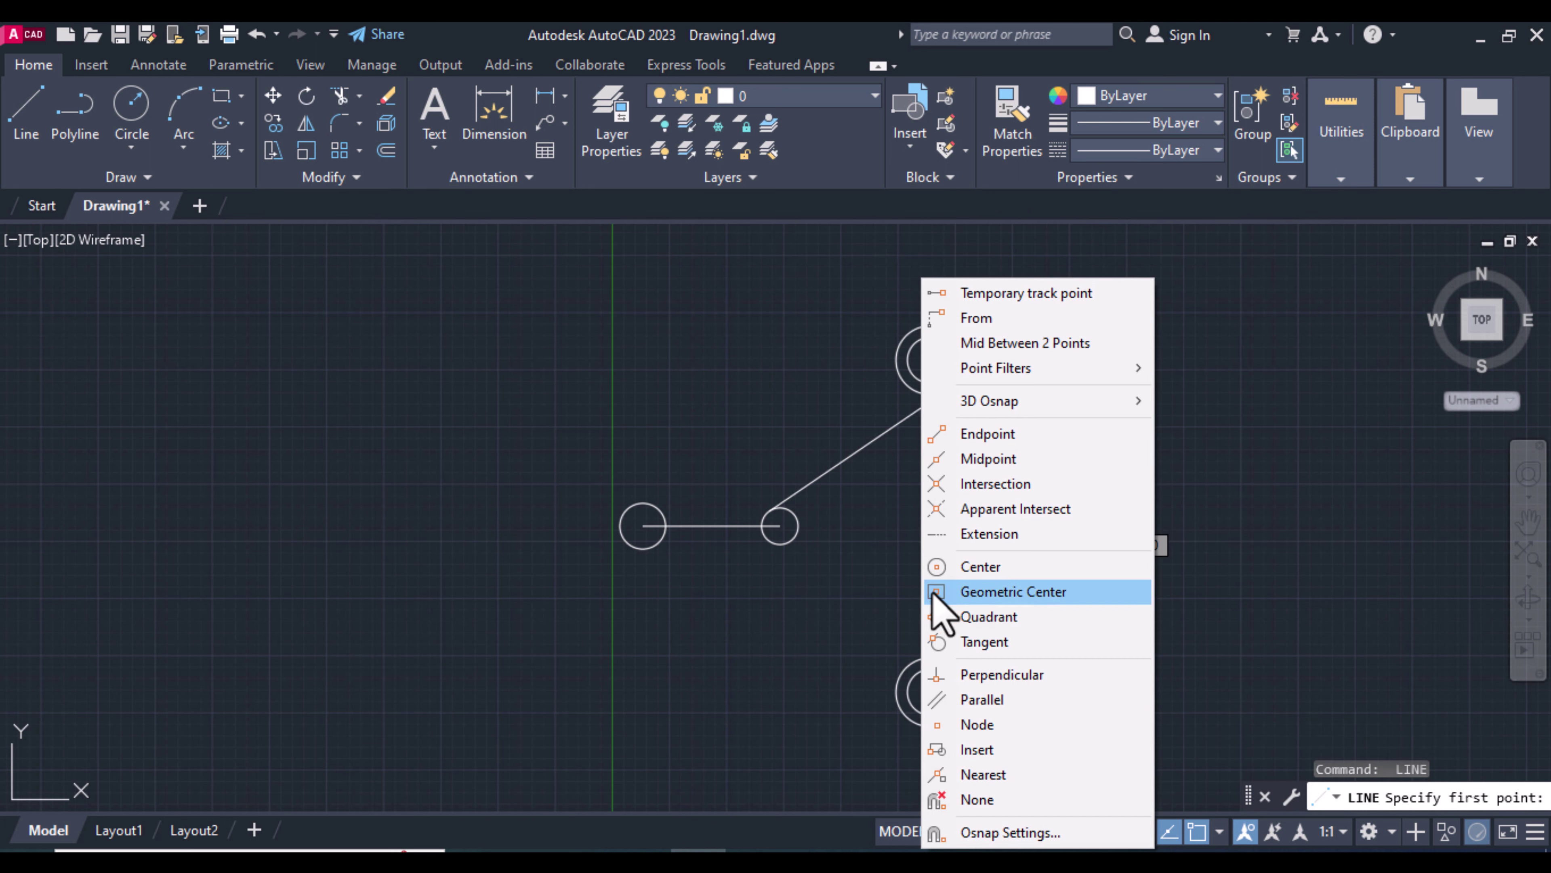
left_click(994, 643)
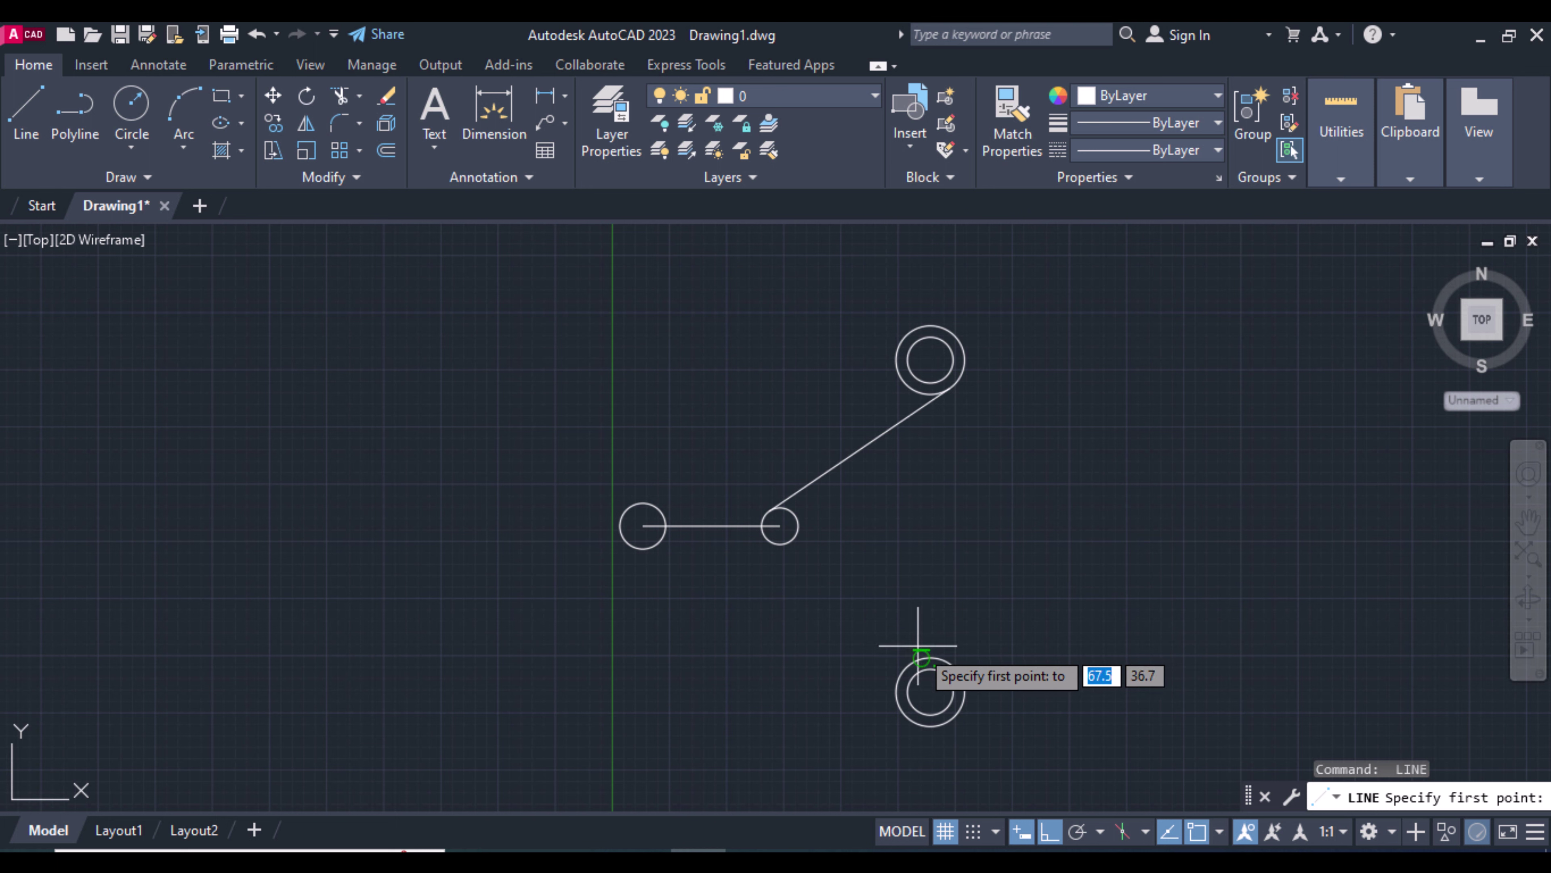
left_click(917, 647)
right_click(858, 602, "shift")
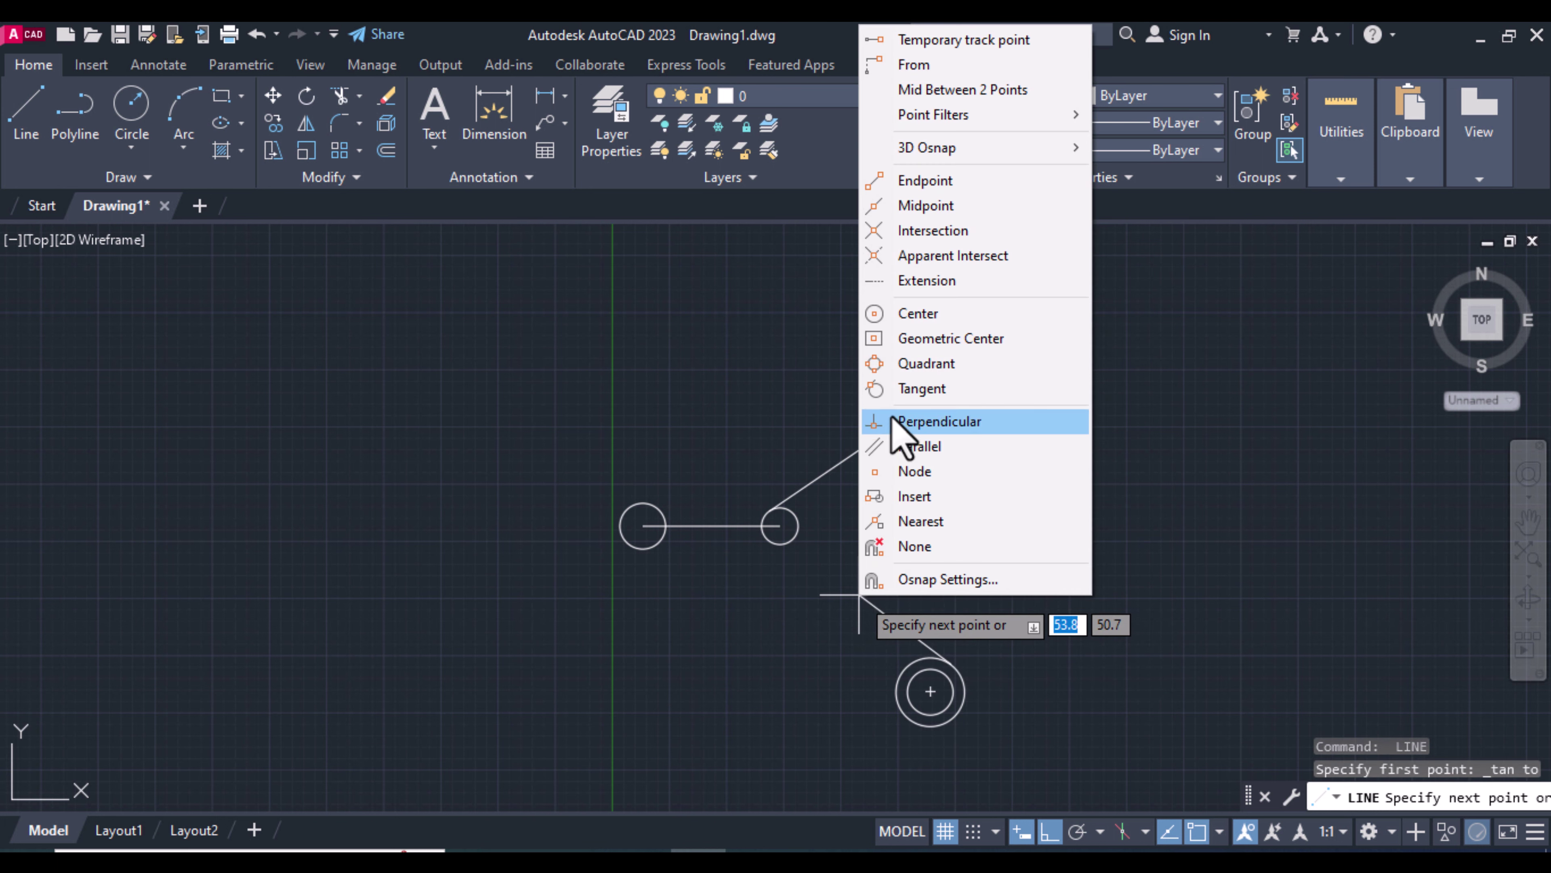
left_click(938, 391)
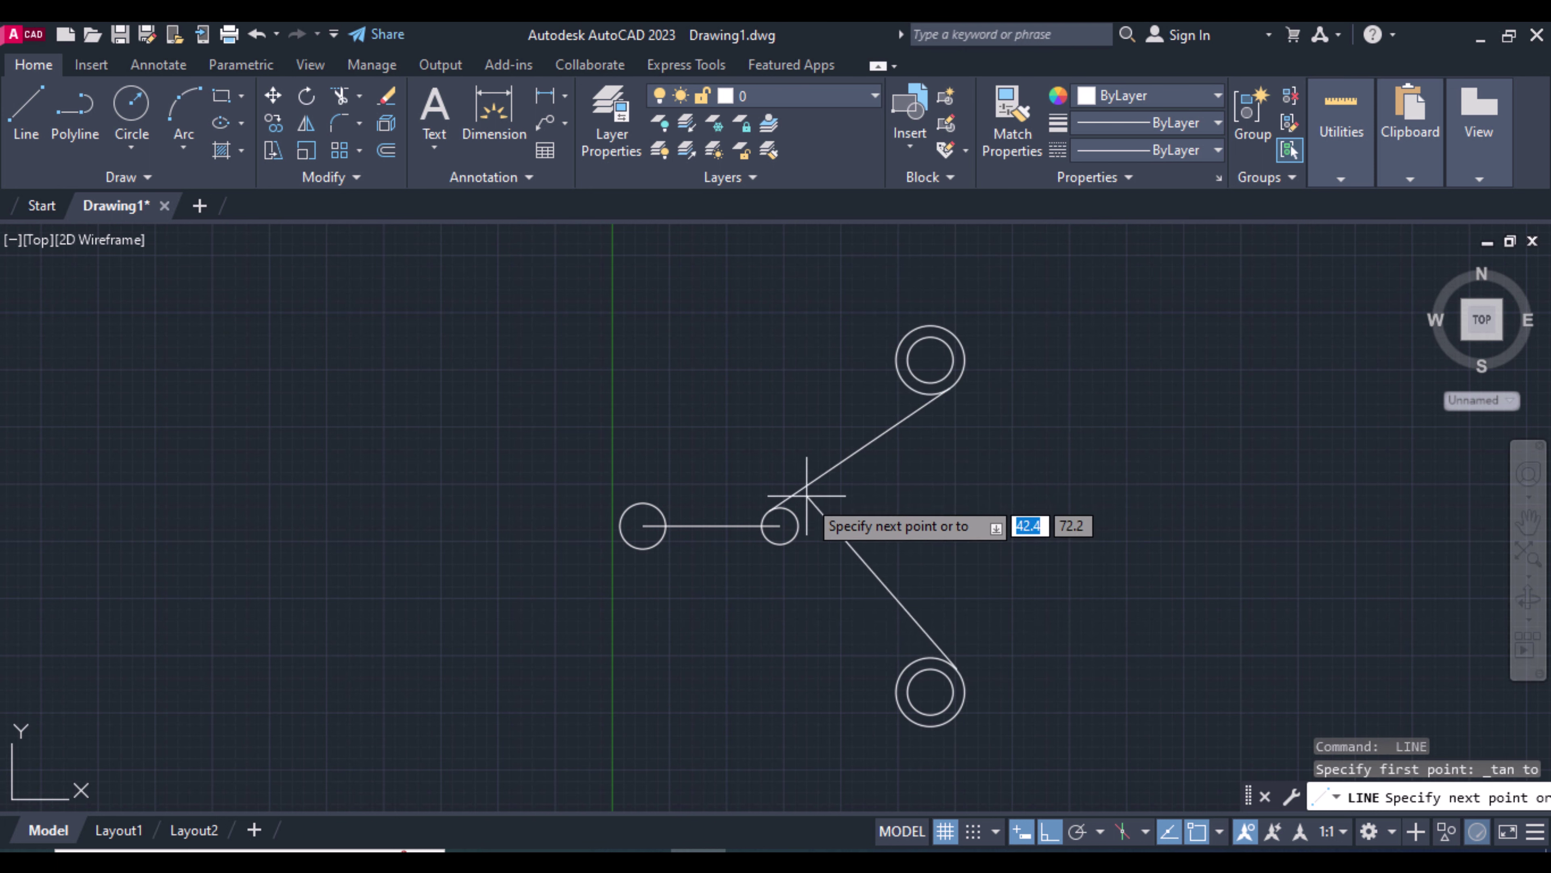
left_click(789, 541)
key("Return")
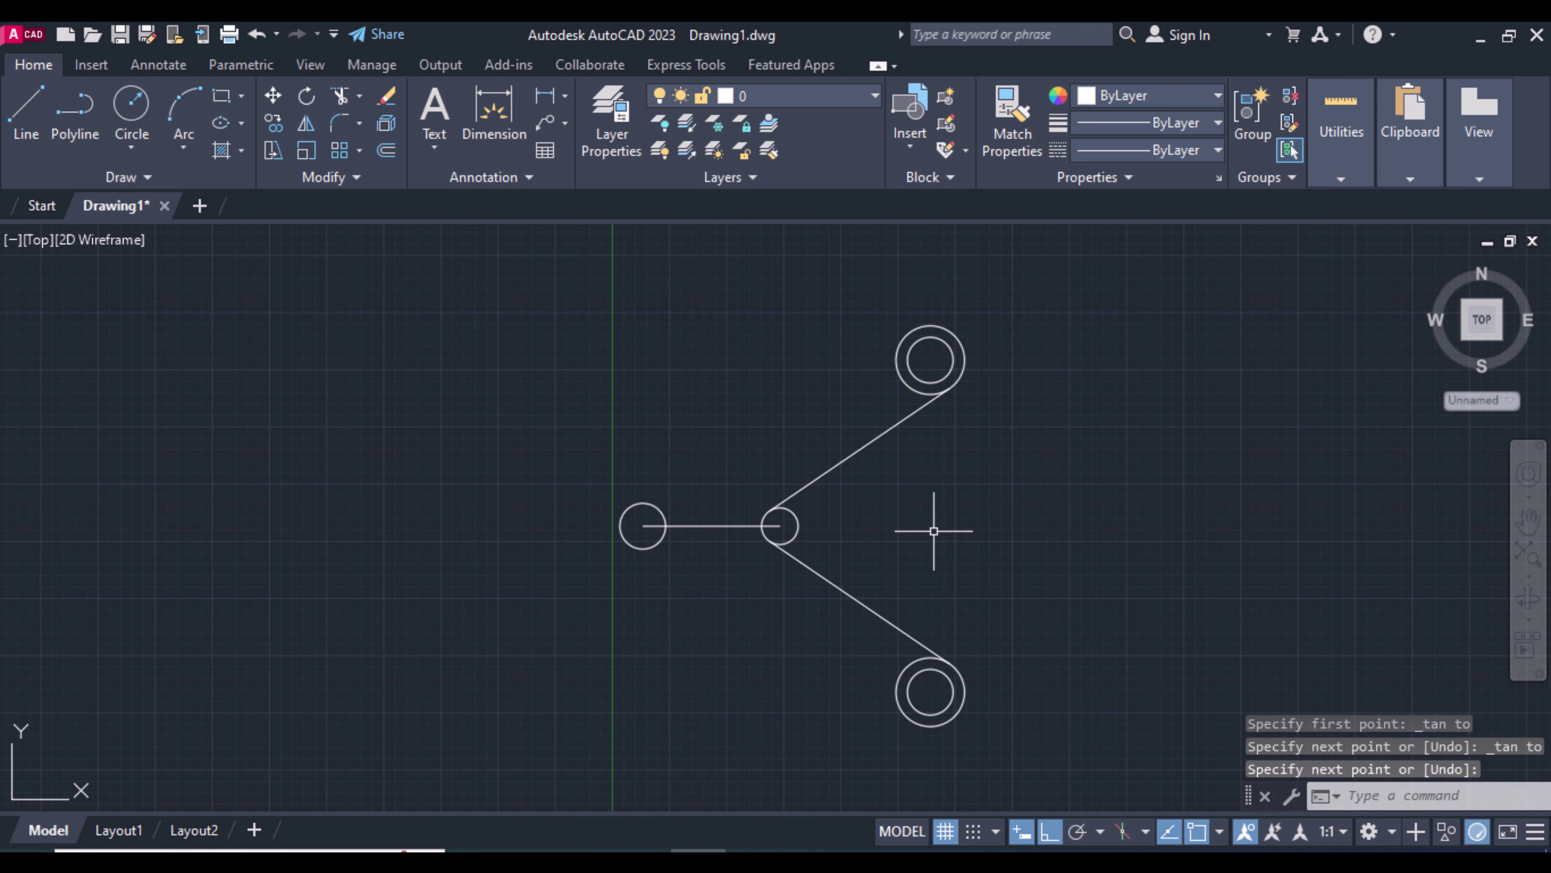
Trim off the right portion of the radius-4 circle, leaving a short arc at the joint
type("tr")
key("Return")
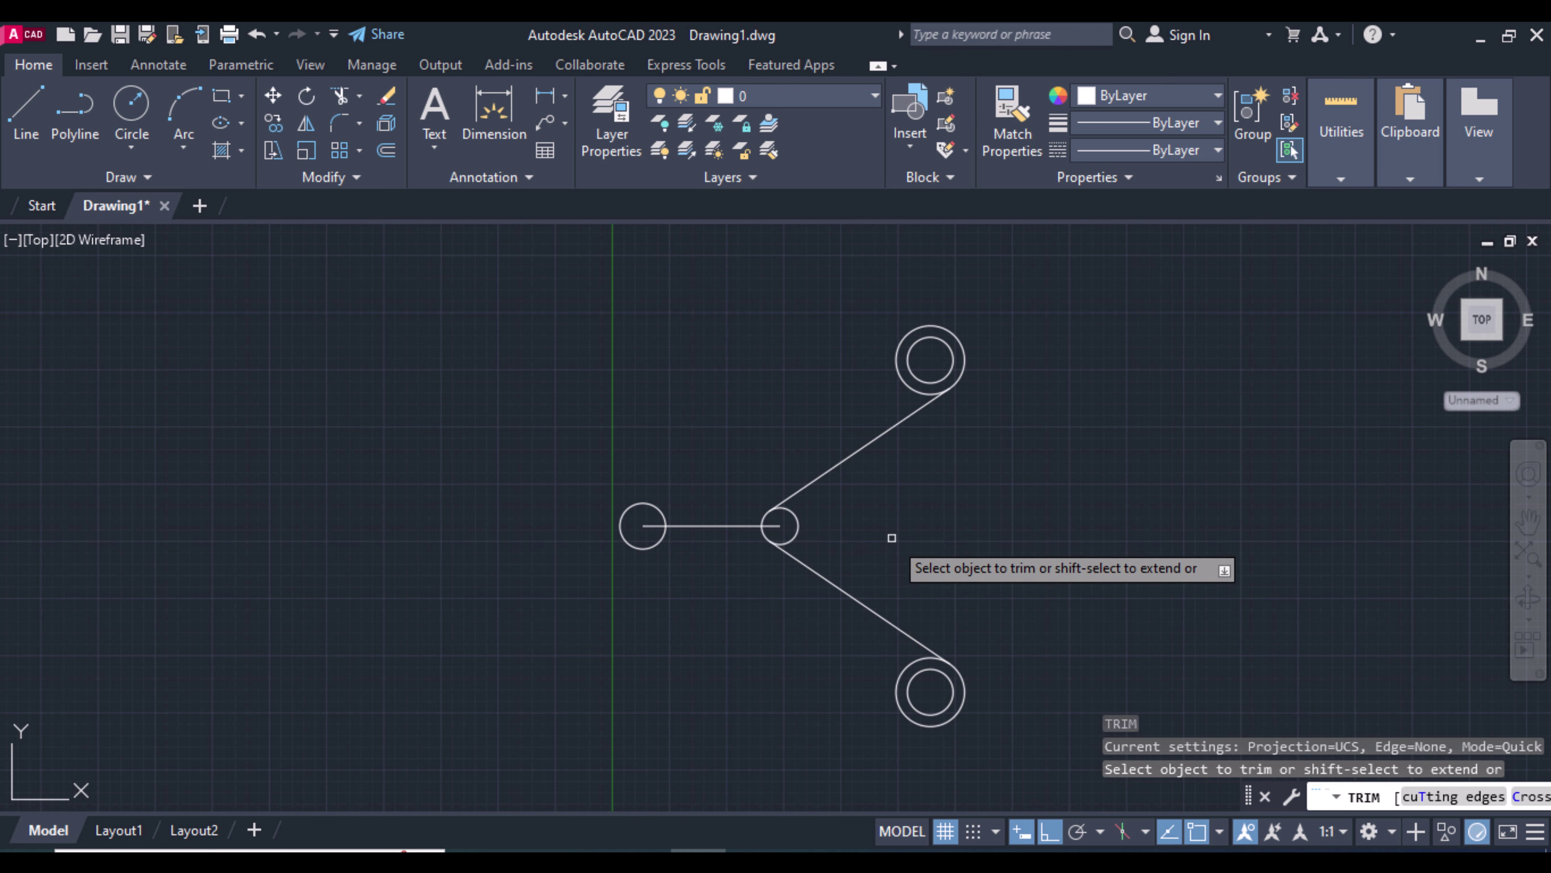
left_click(799, 522)
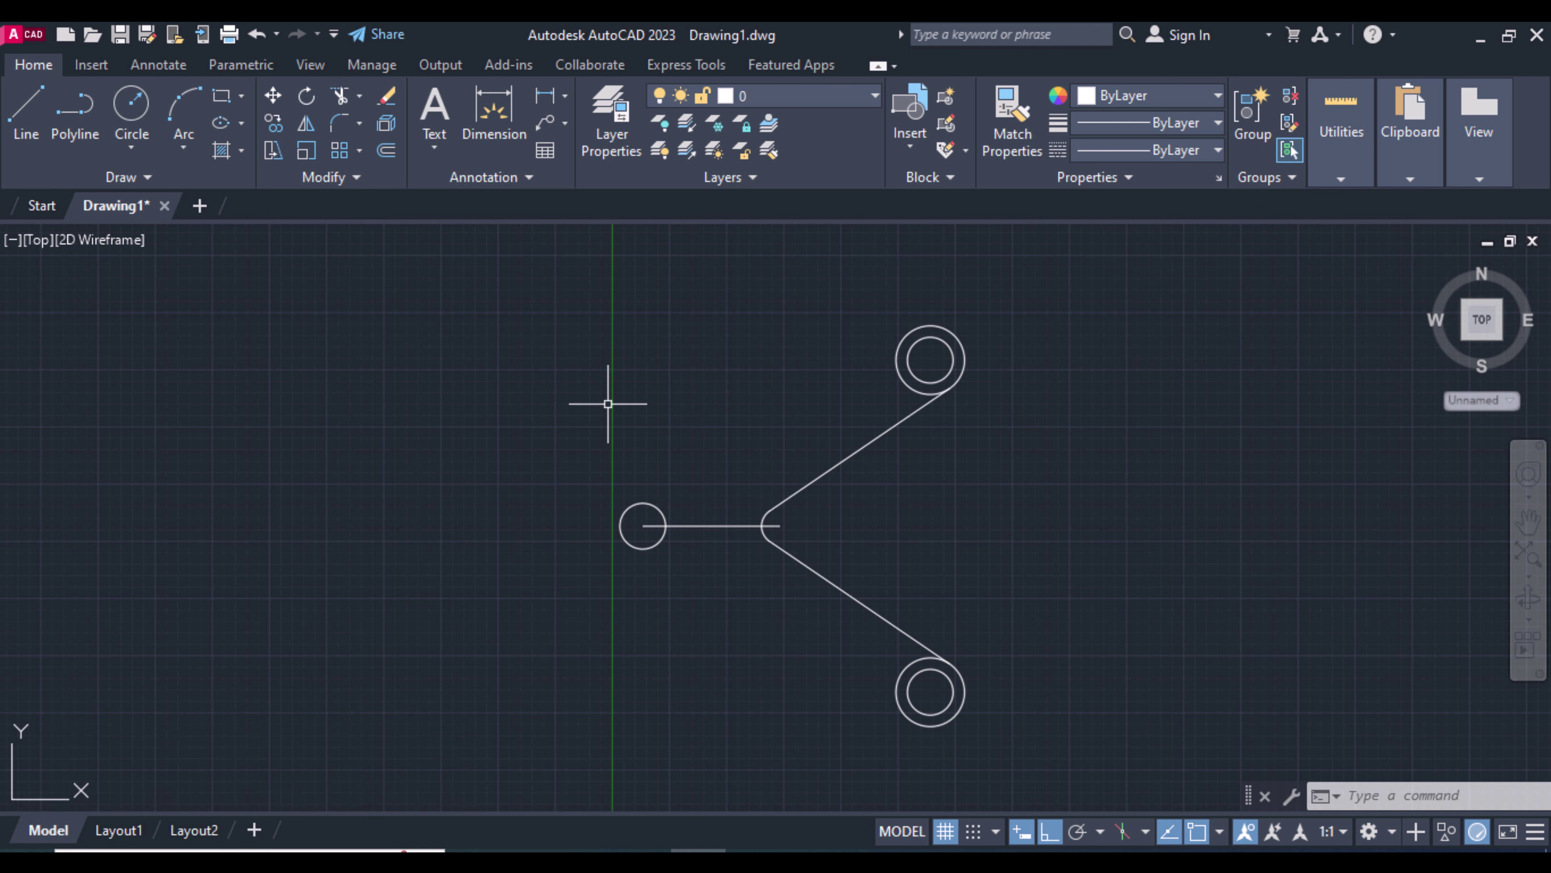
Draw a CENTER2 line from the top circle's centre through the left circle's centre, extending 32 units beyond
left_click(27, 113)
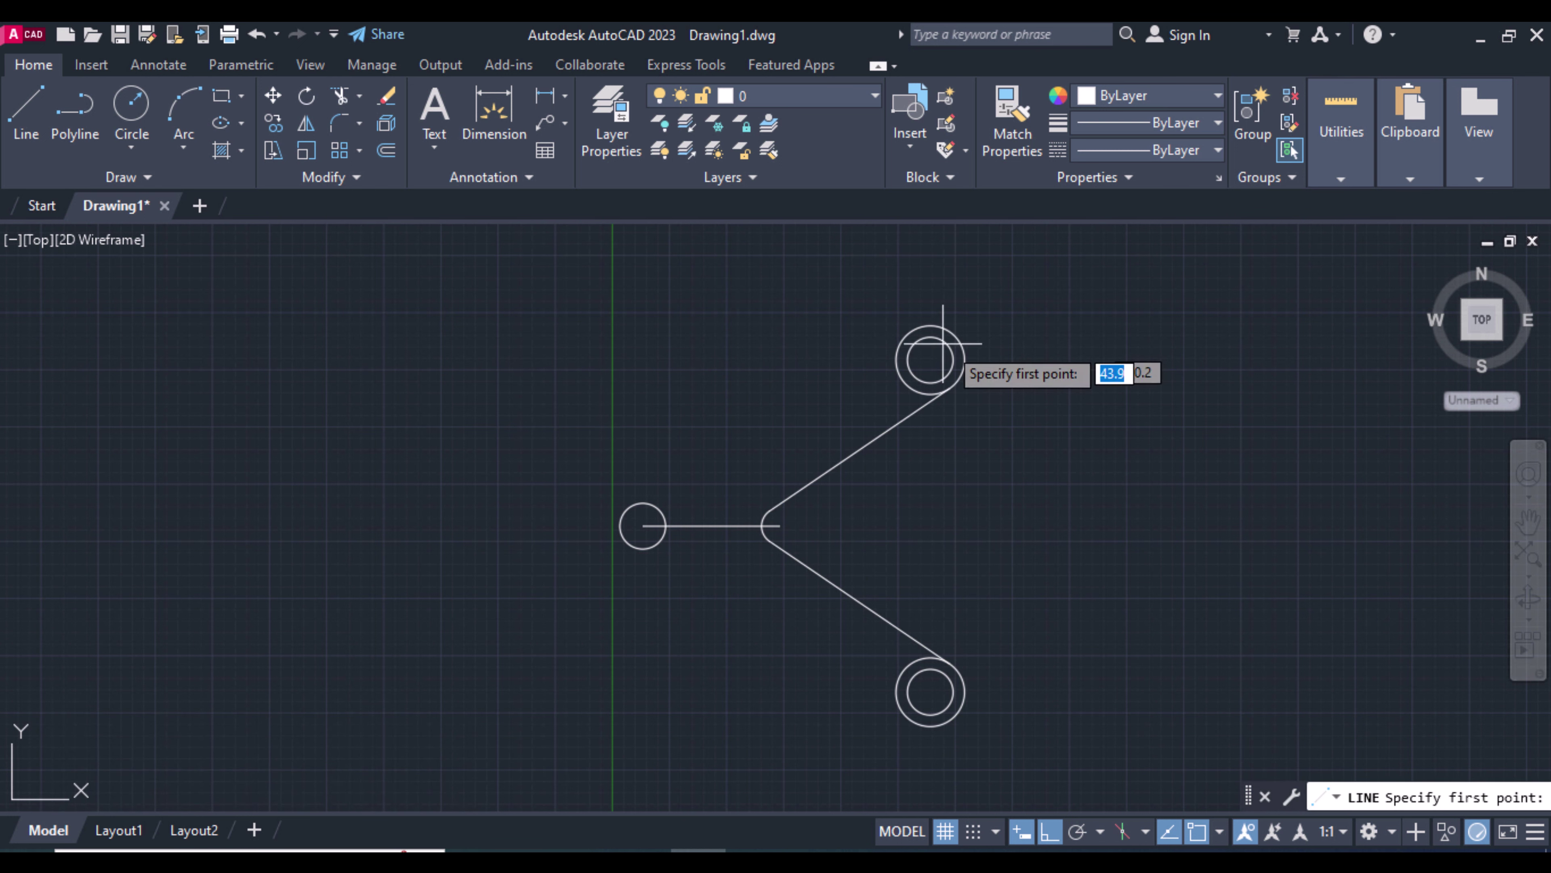
left_click(1217, 150)
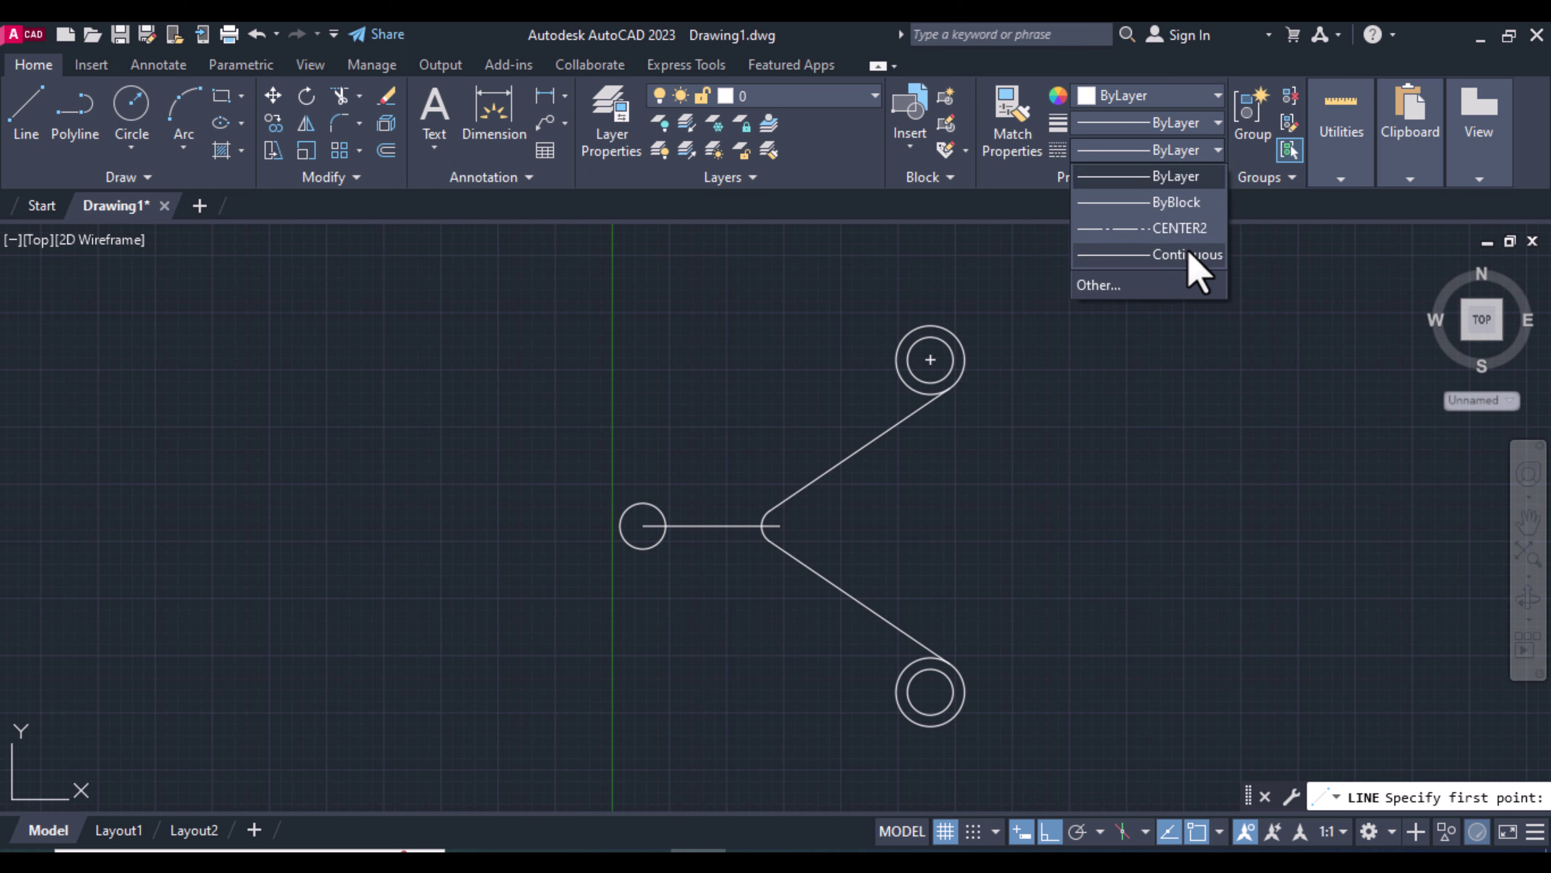
left_click(1152, 229)
left_click(930, 359)
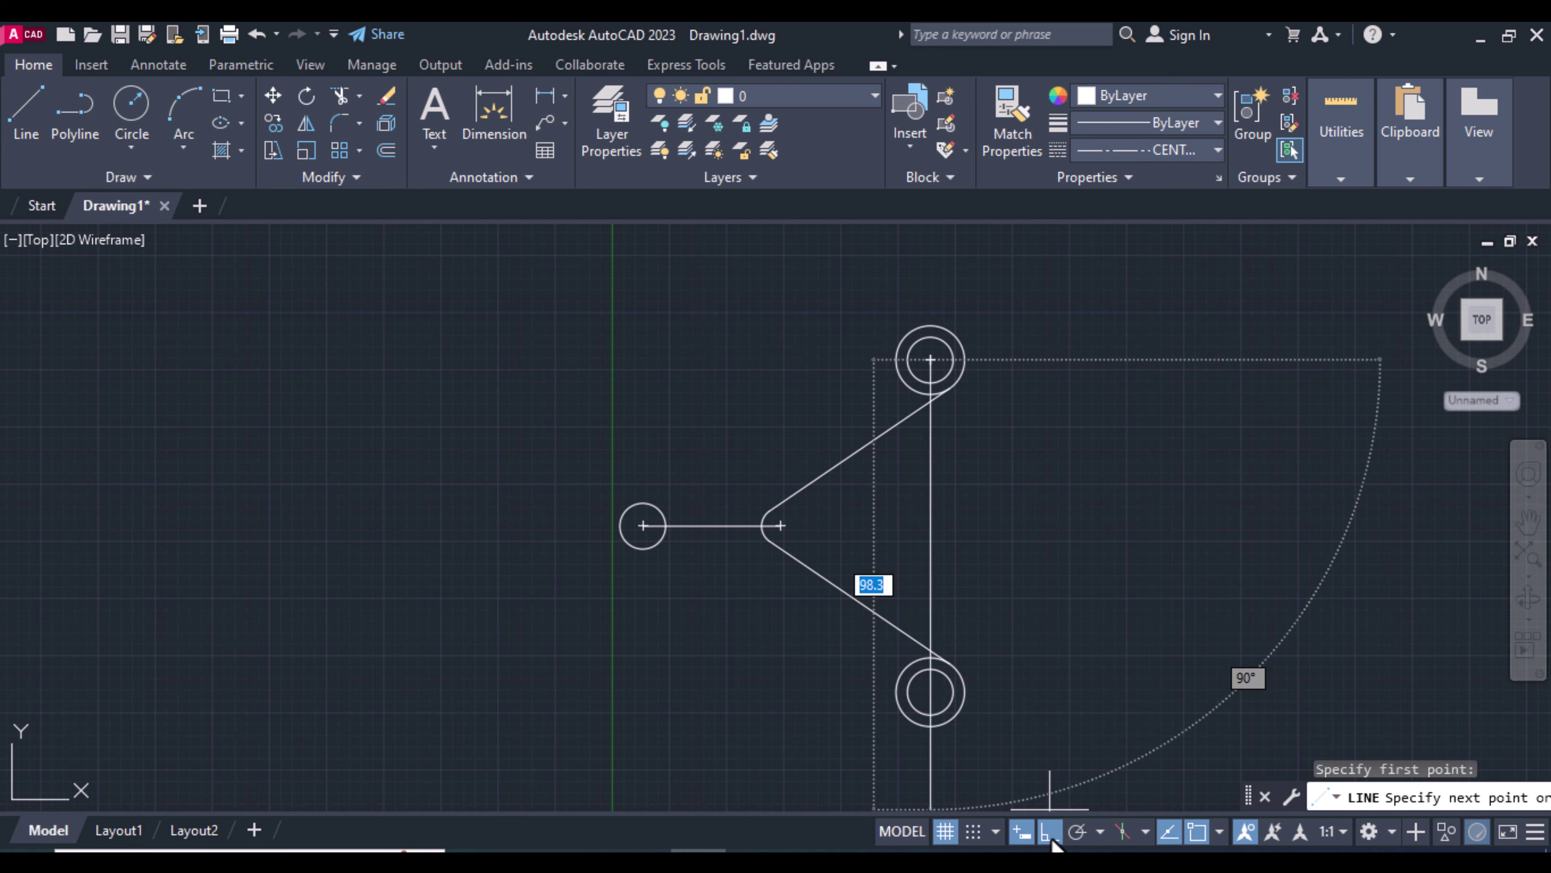
left_click(643, 525)
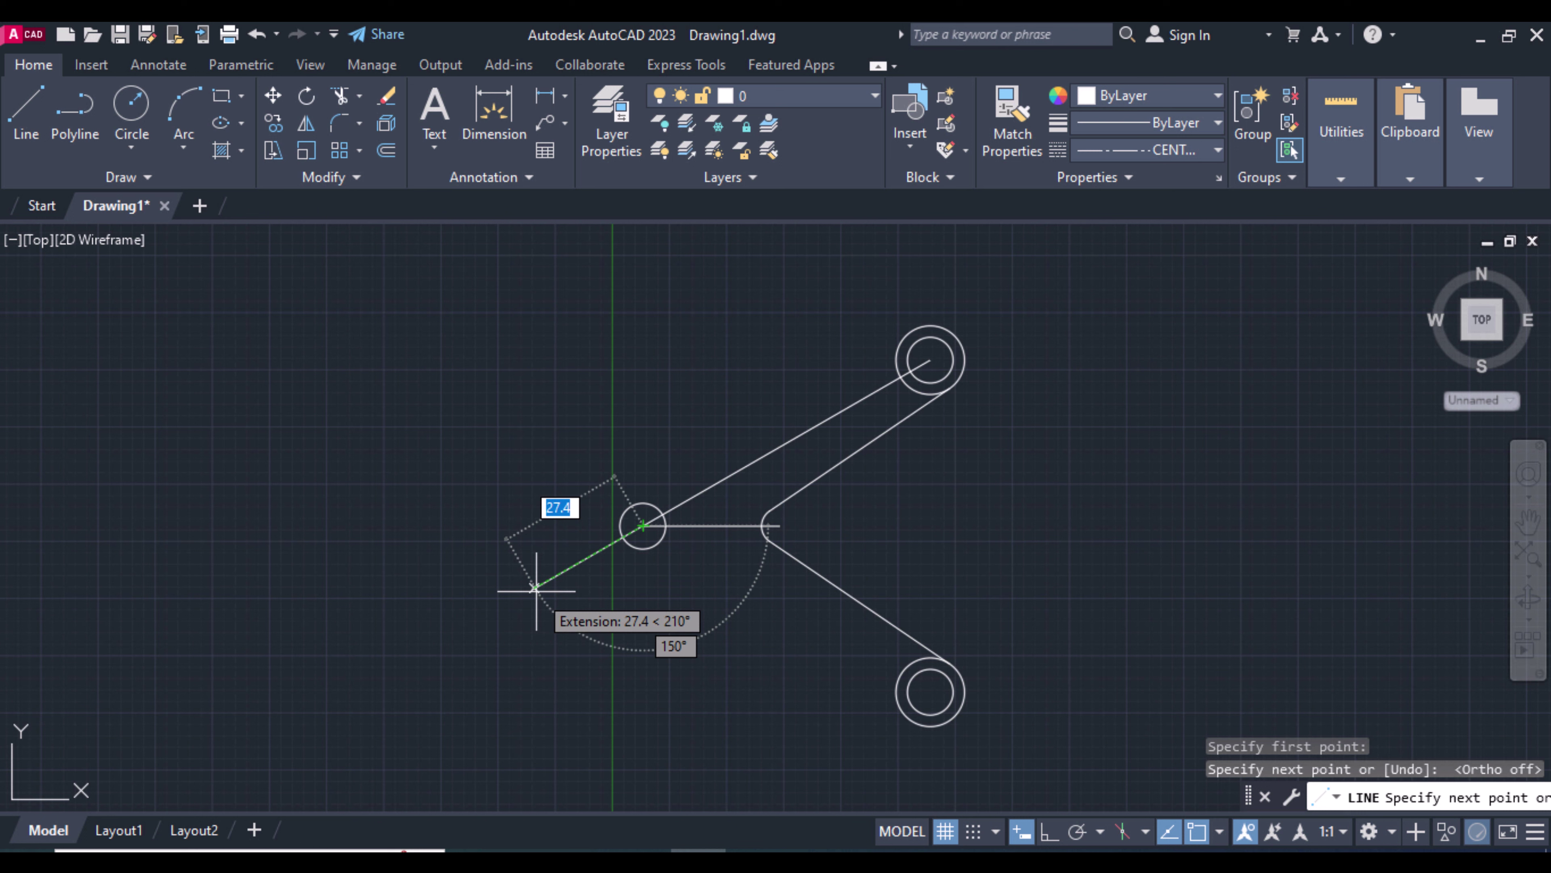
type("32")
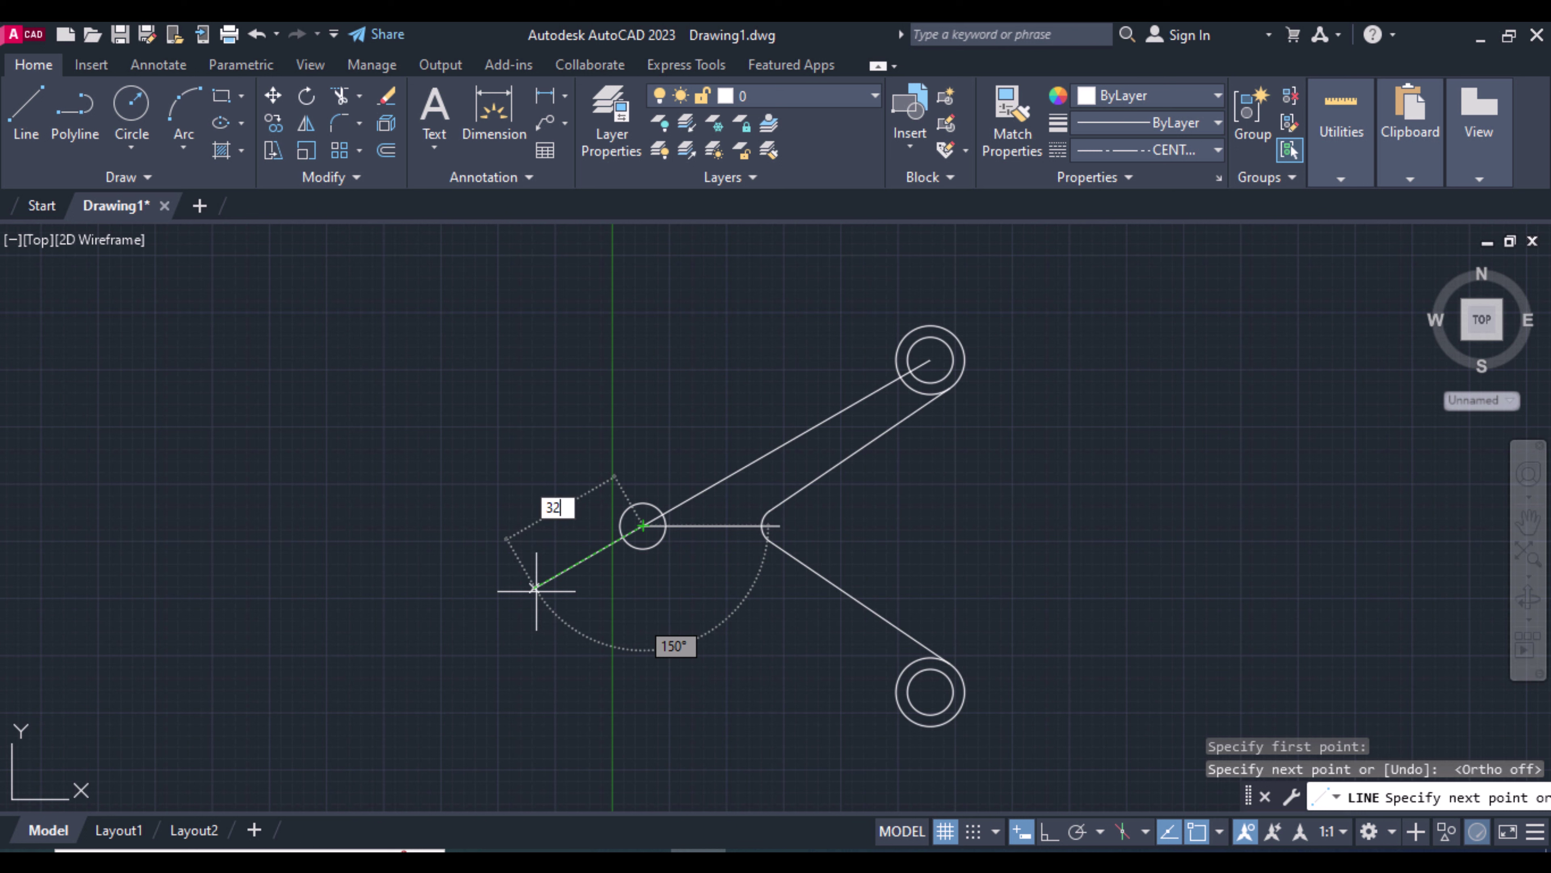
key("Return")
key("Return")
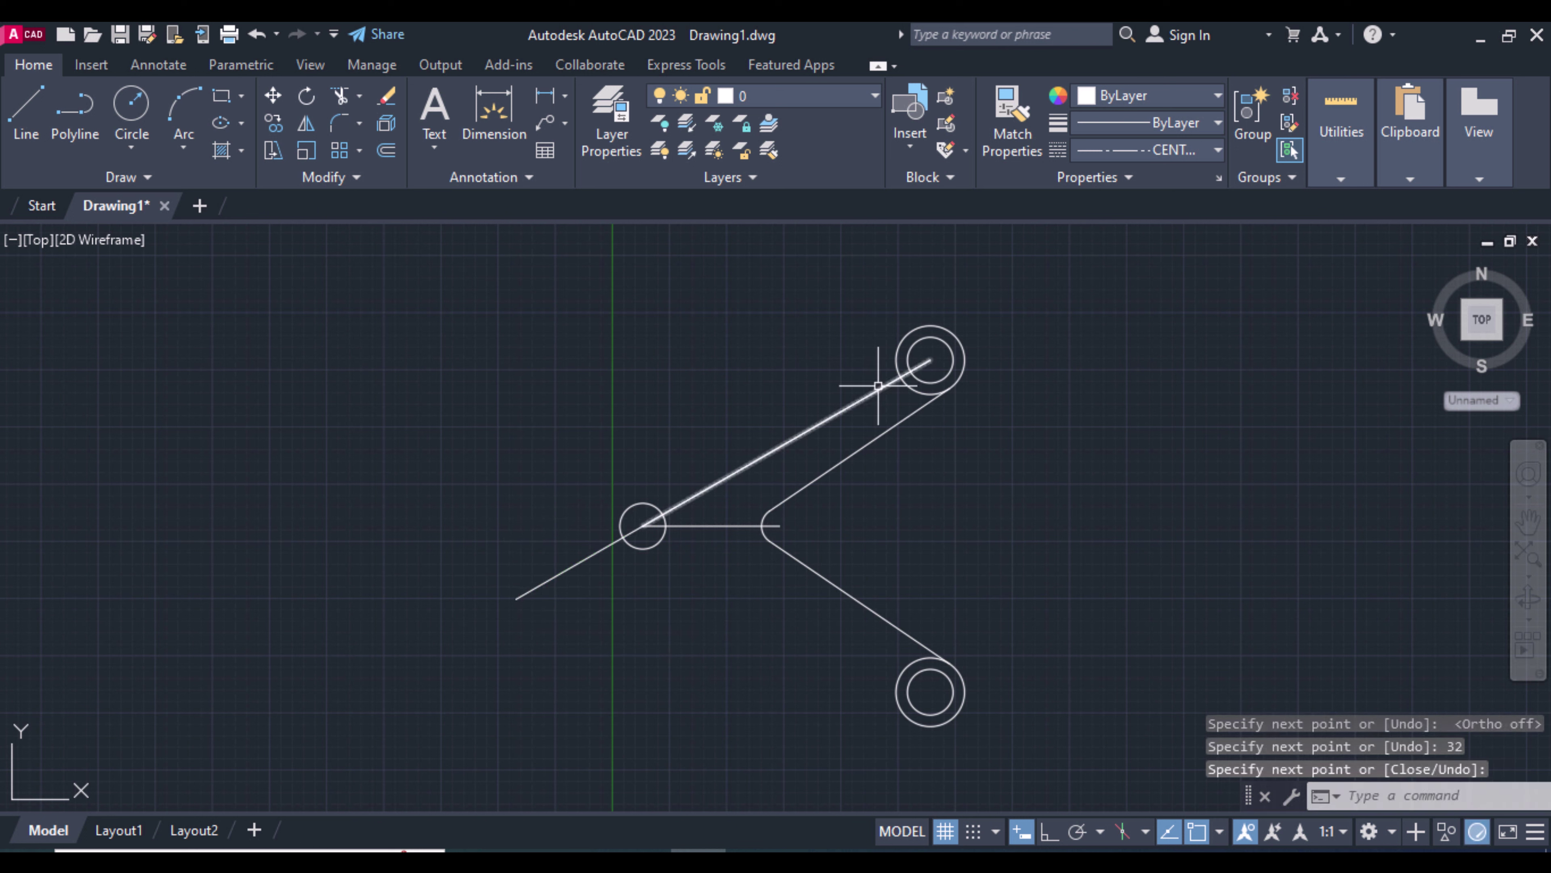
scroll(873, 390, "up", 2)
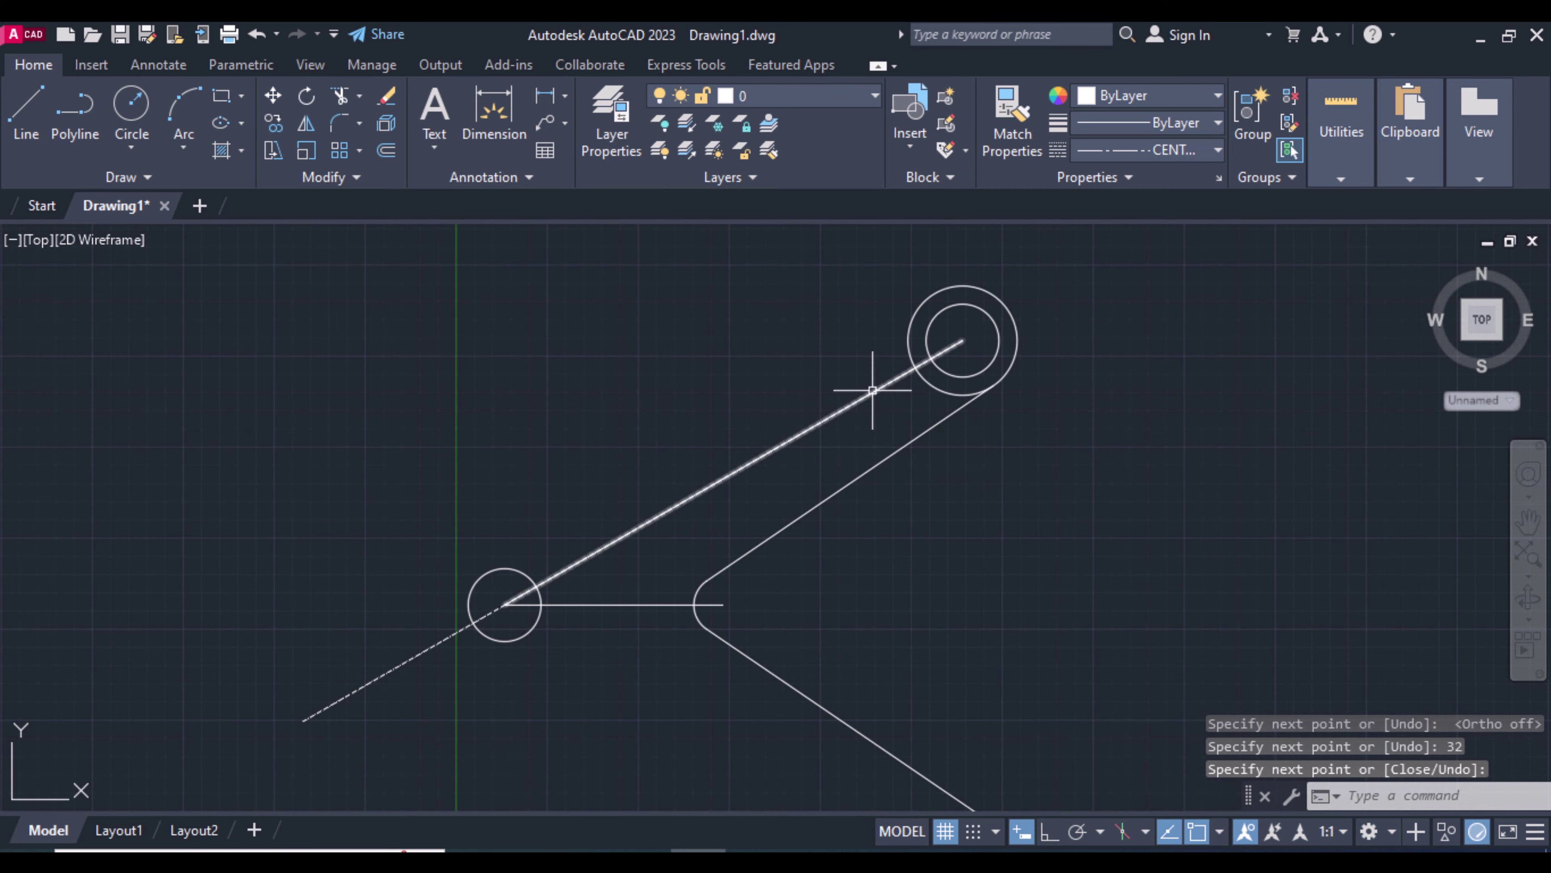
scroll(724, 505, "down", 2)
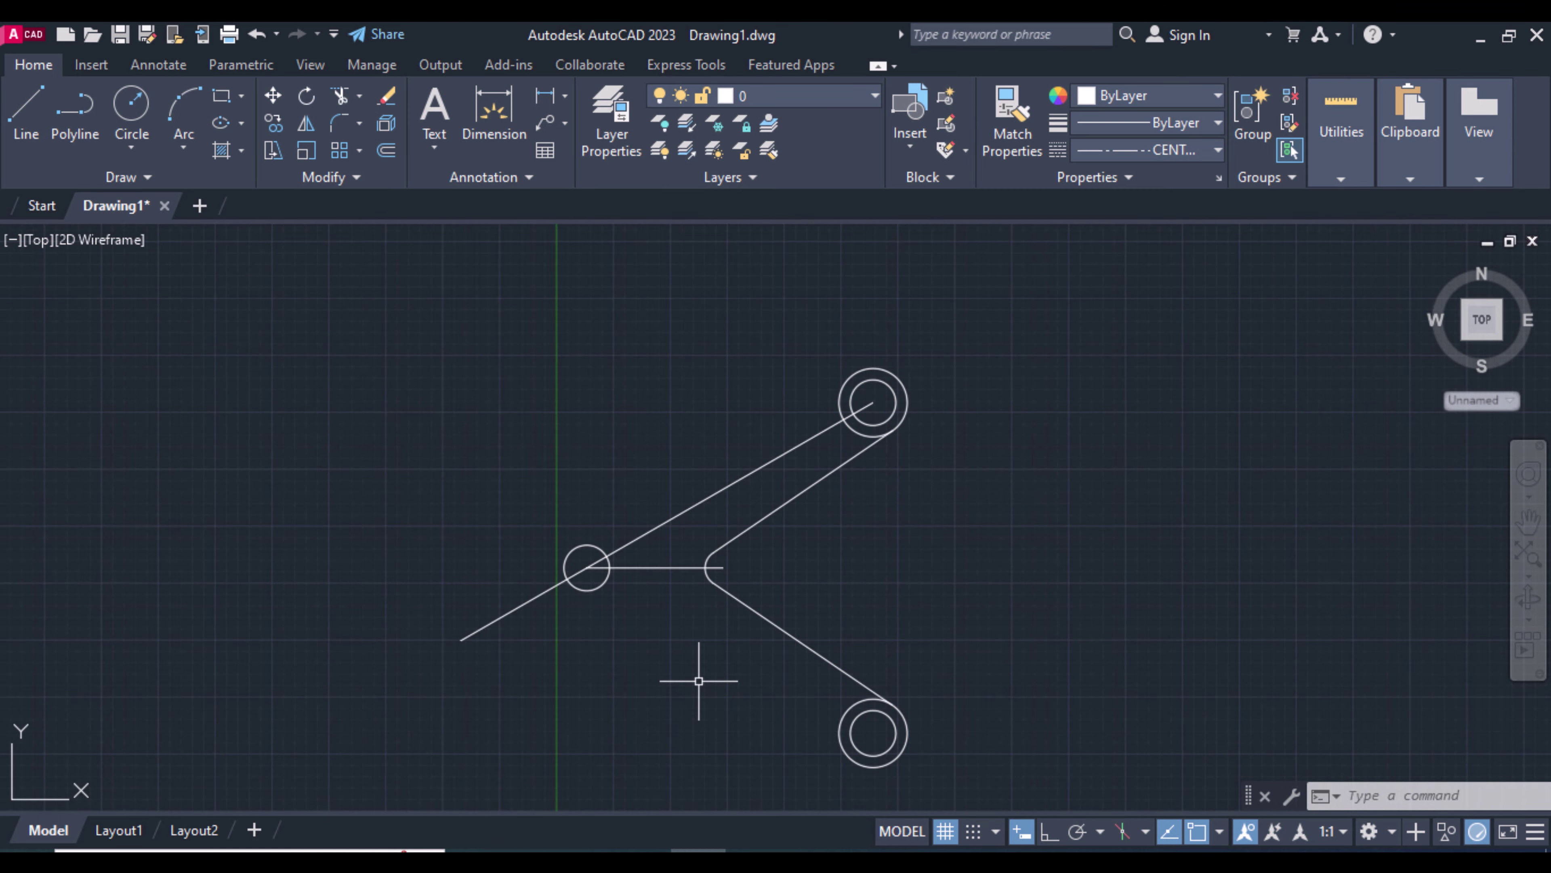
Draw a second line from the bottom circle's centre through the left circle's centre, extending 32 units
type("l")
key("Return")
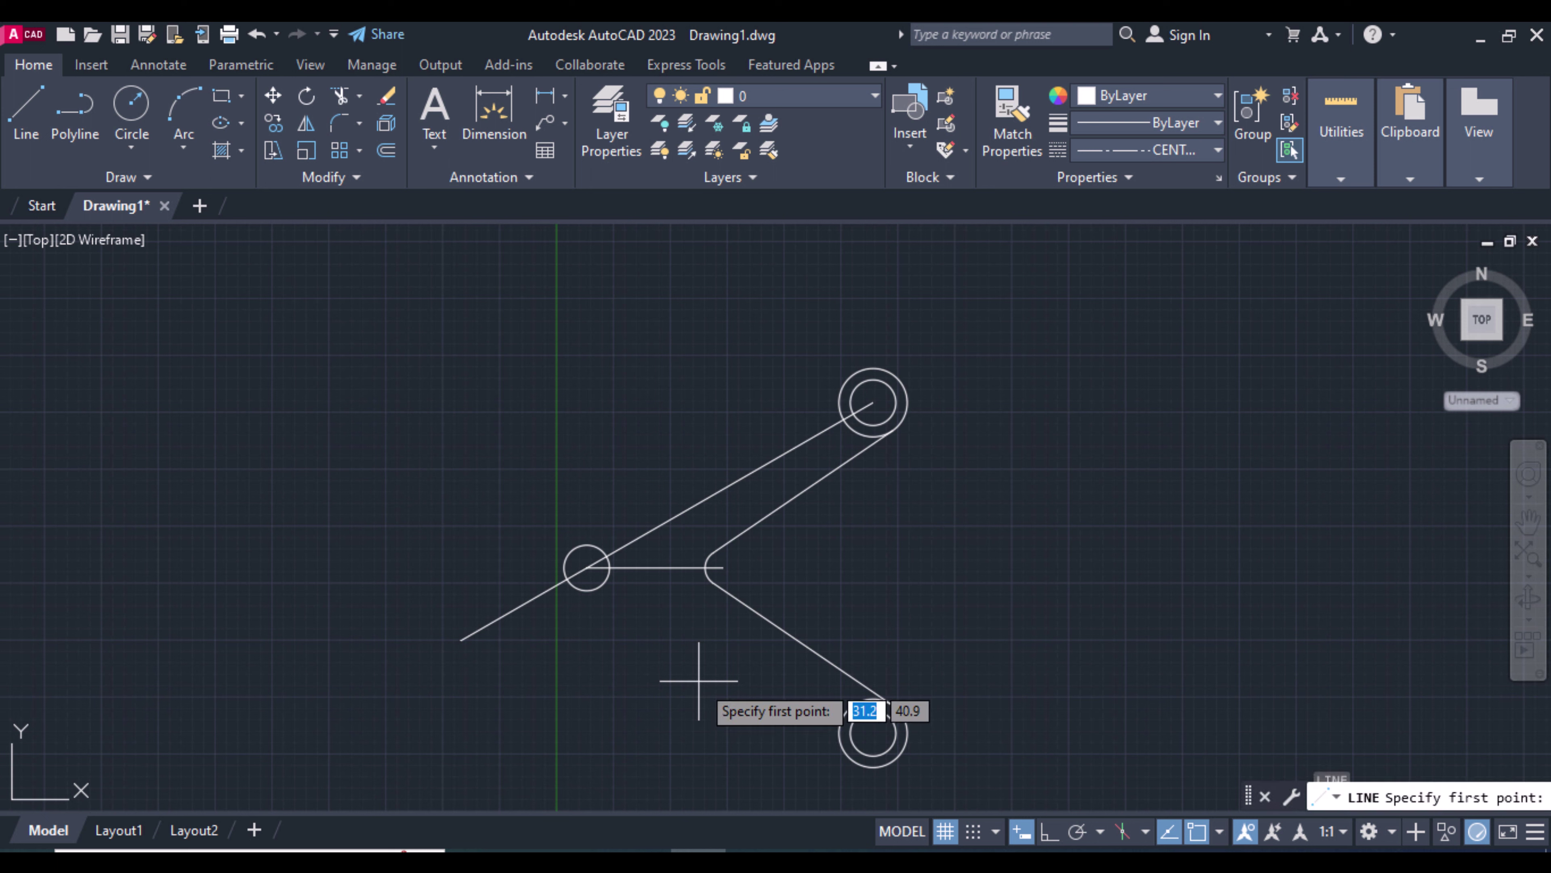
left_click(873, 733)
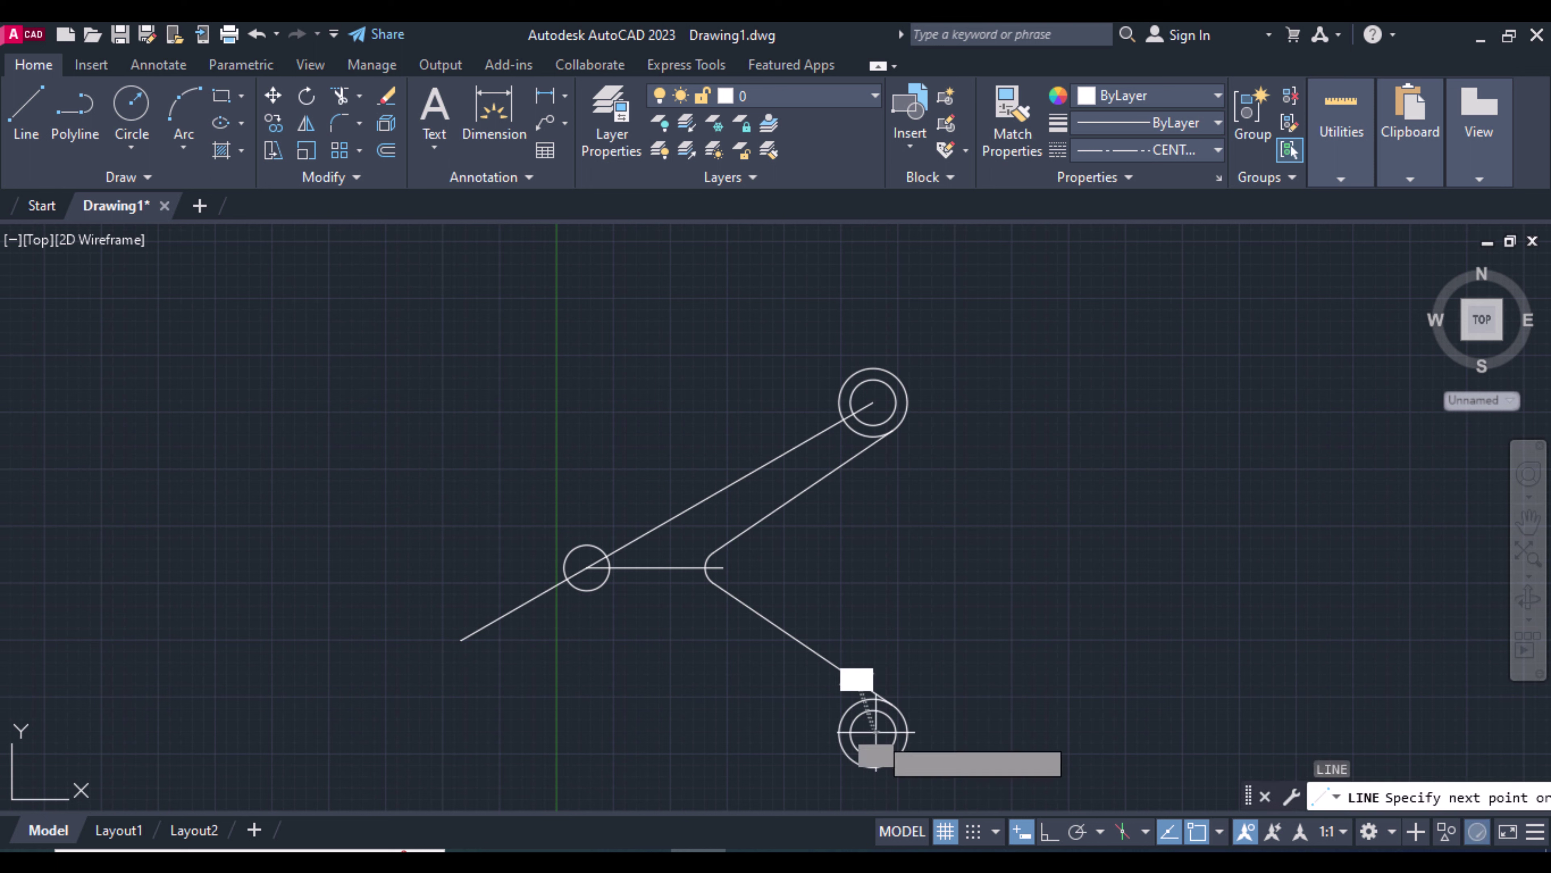
left_click(588, 567)
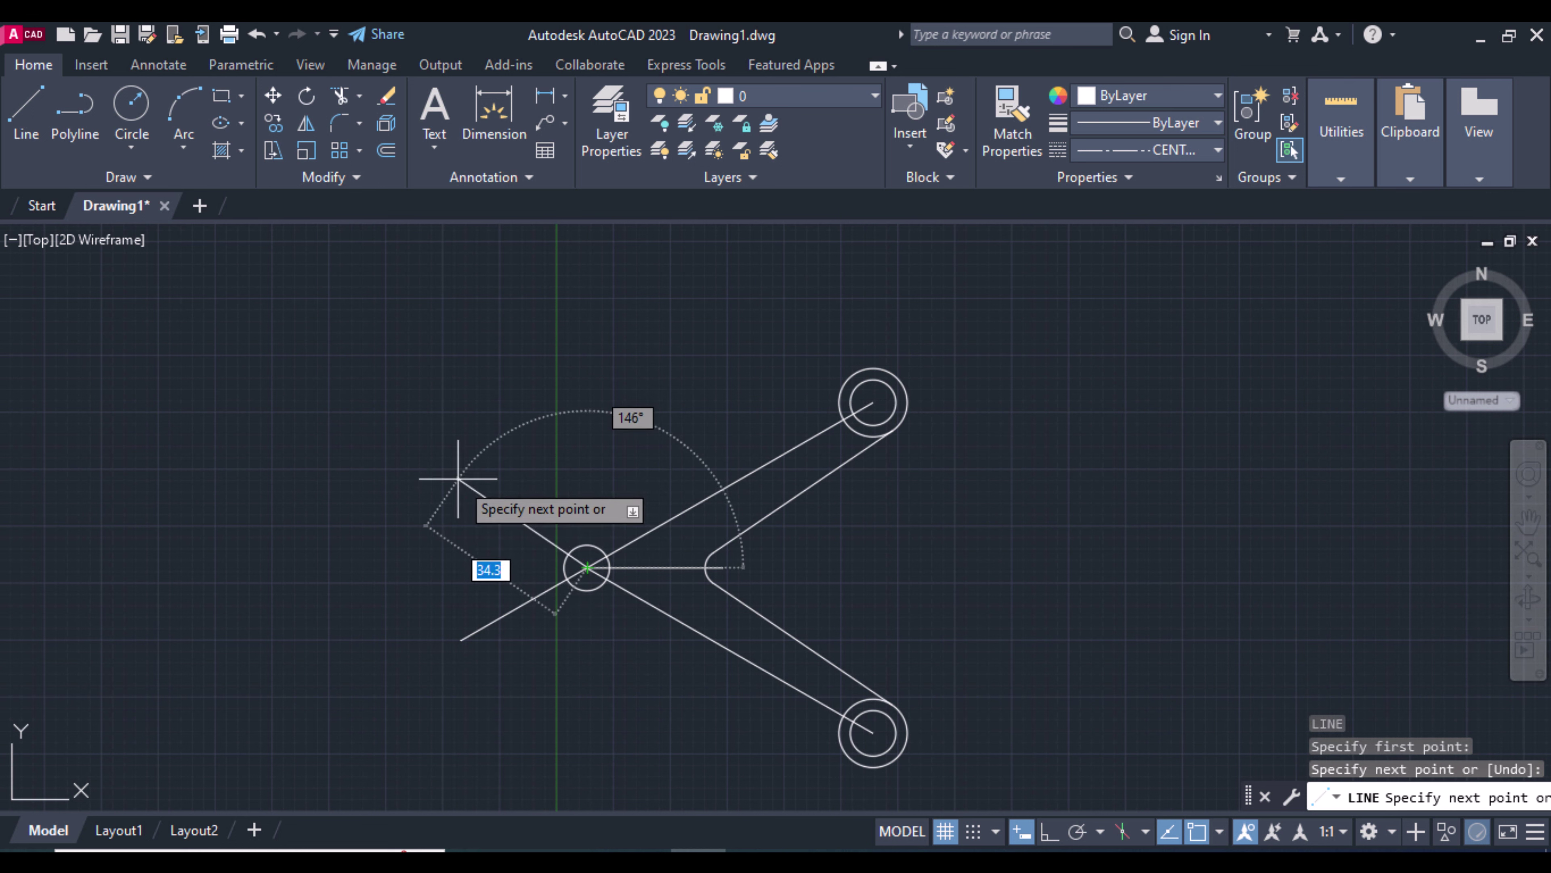
type("32")
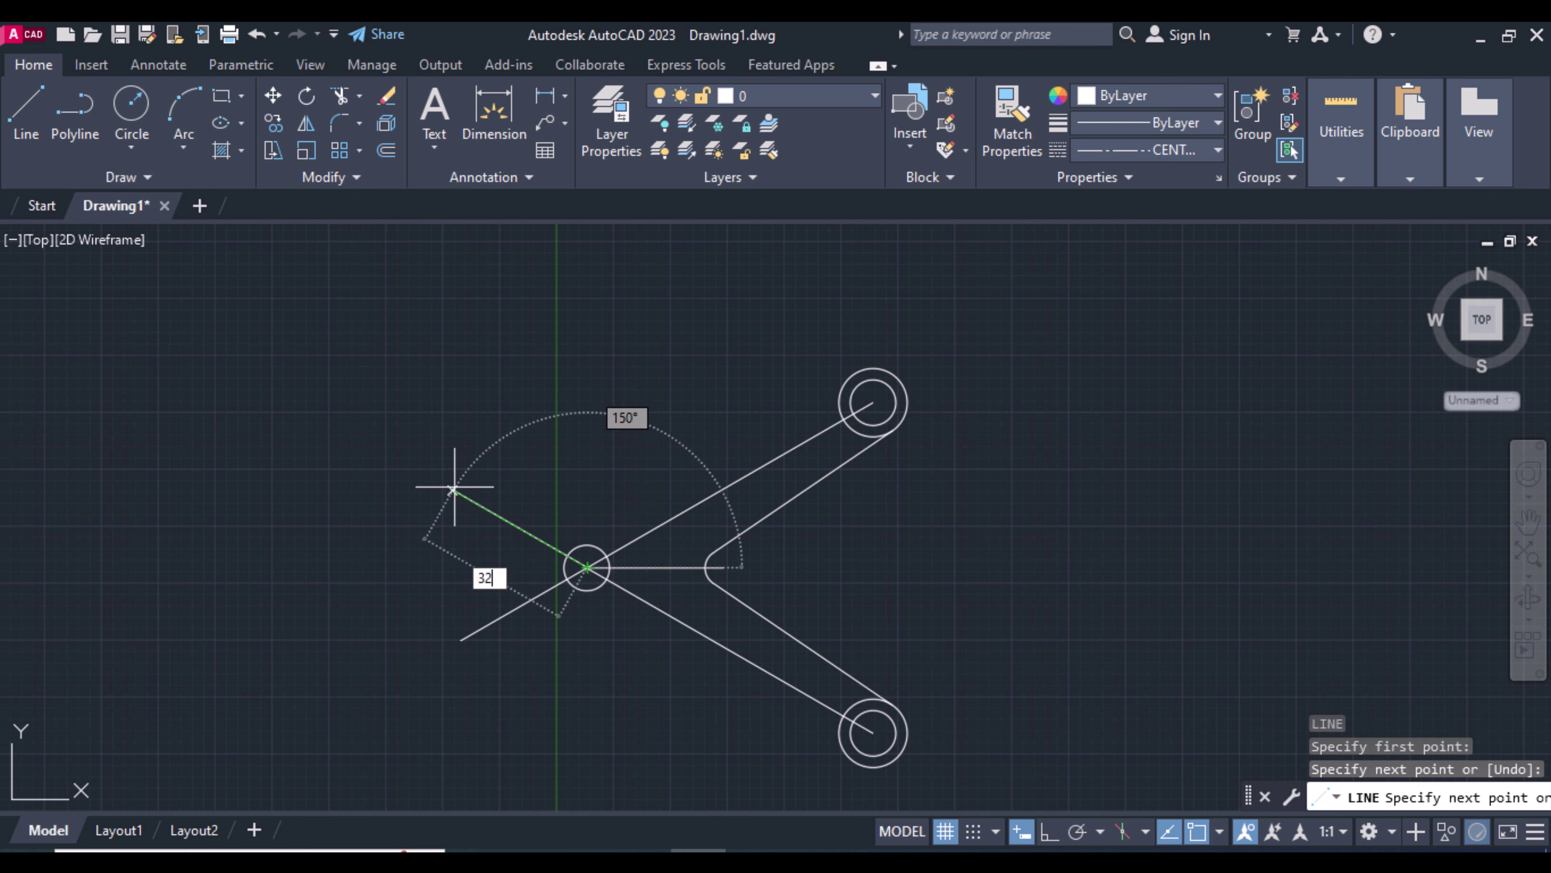
key("Return")
key("Return")
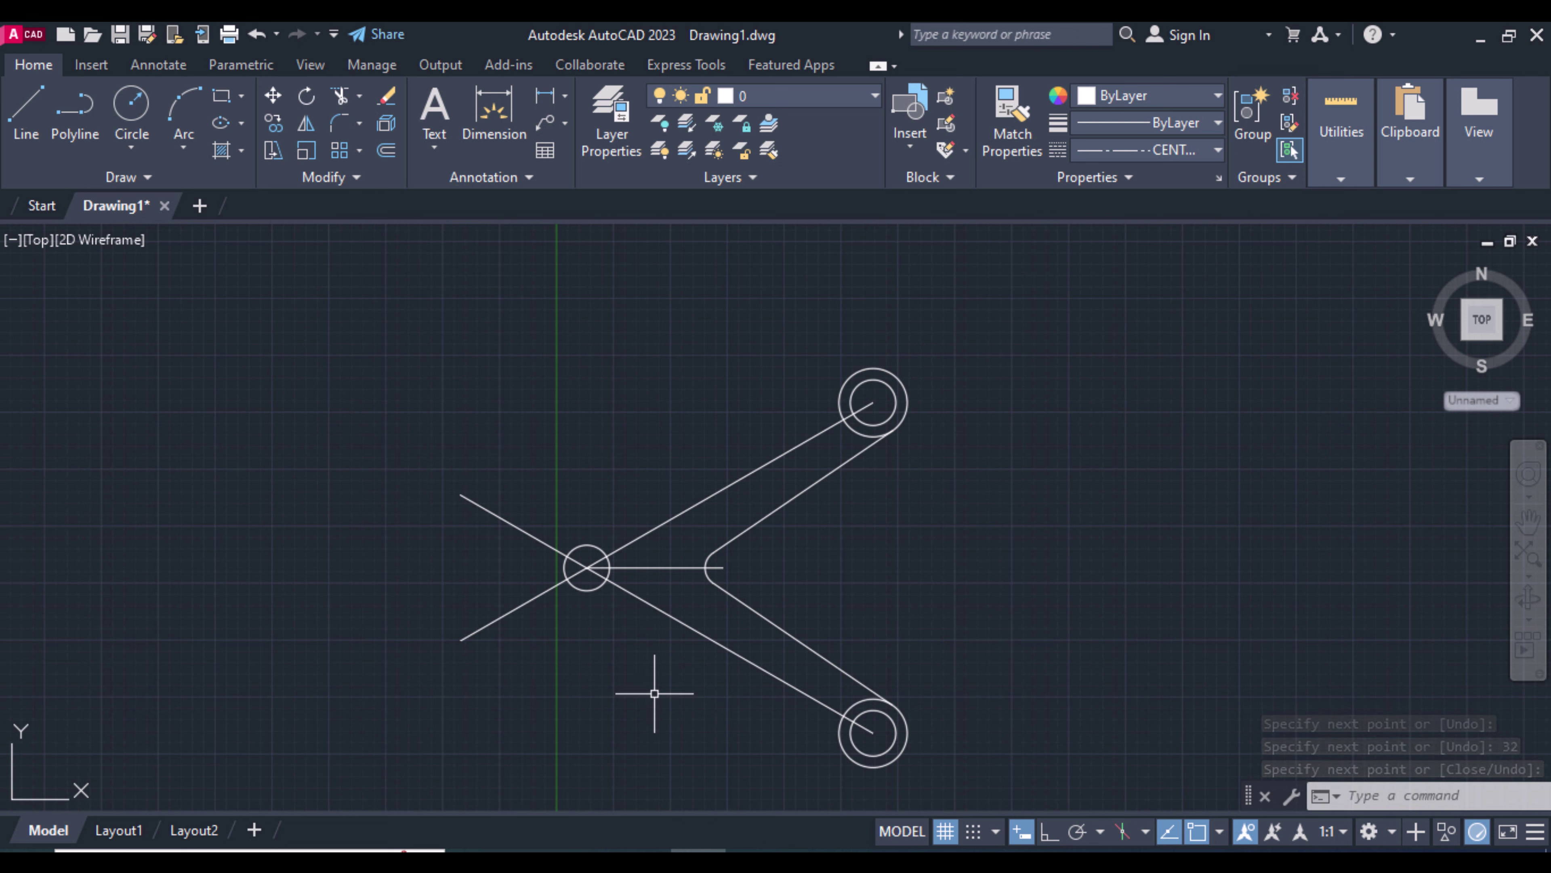
type("c")
key("Return")
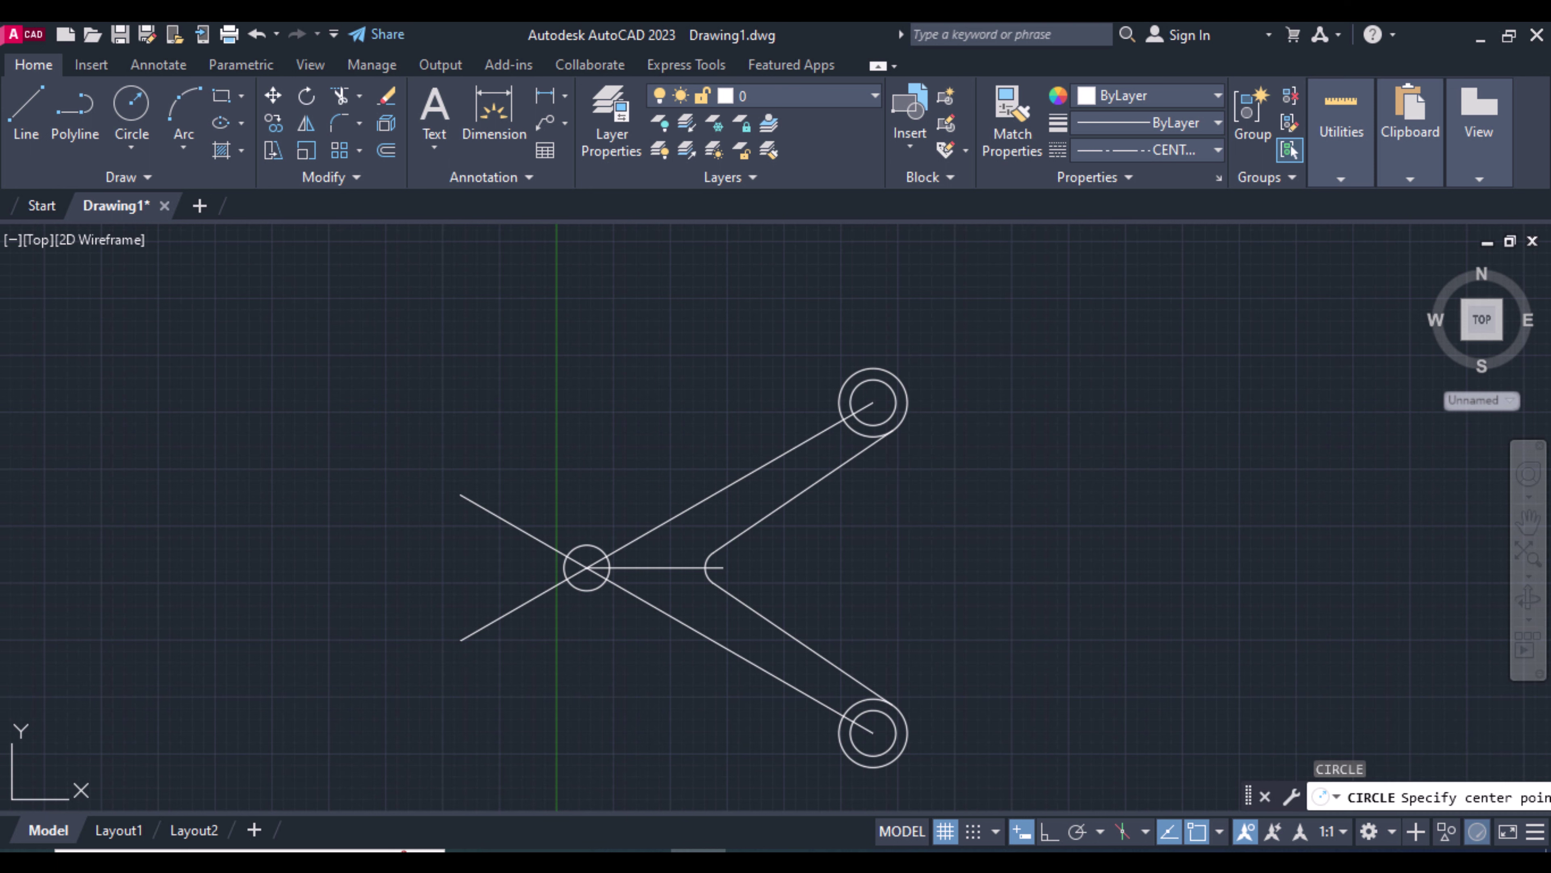
Switch linetype to ByLayer and draw radius 5 and 10 circles at the lower-left line end
left_click(1158, 158)
left_click(1130, 170)
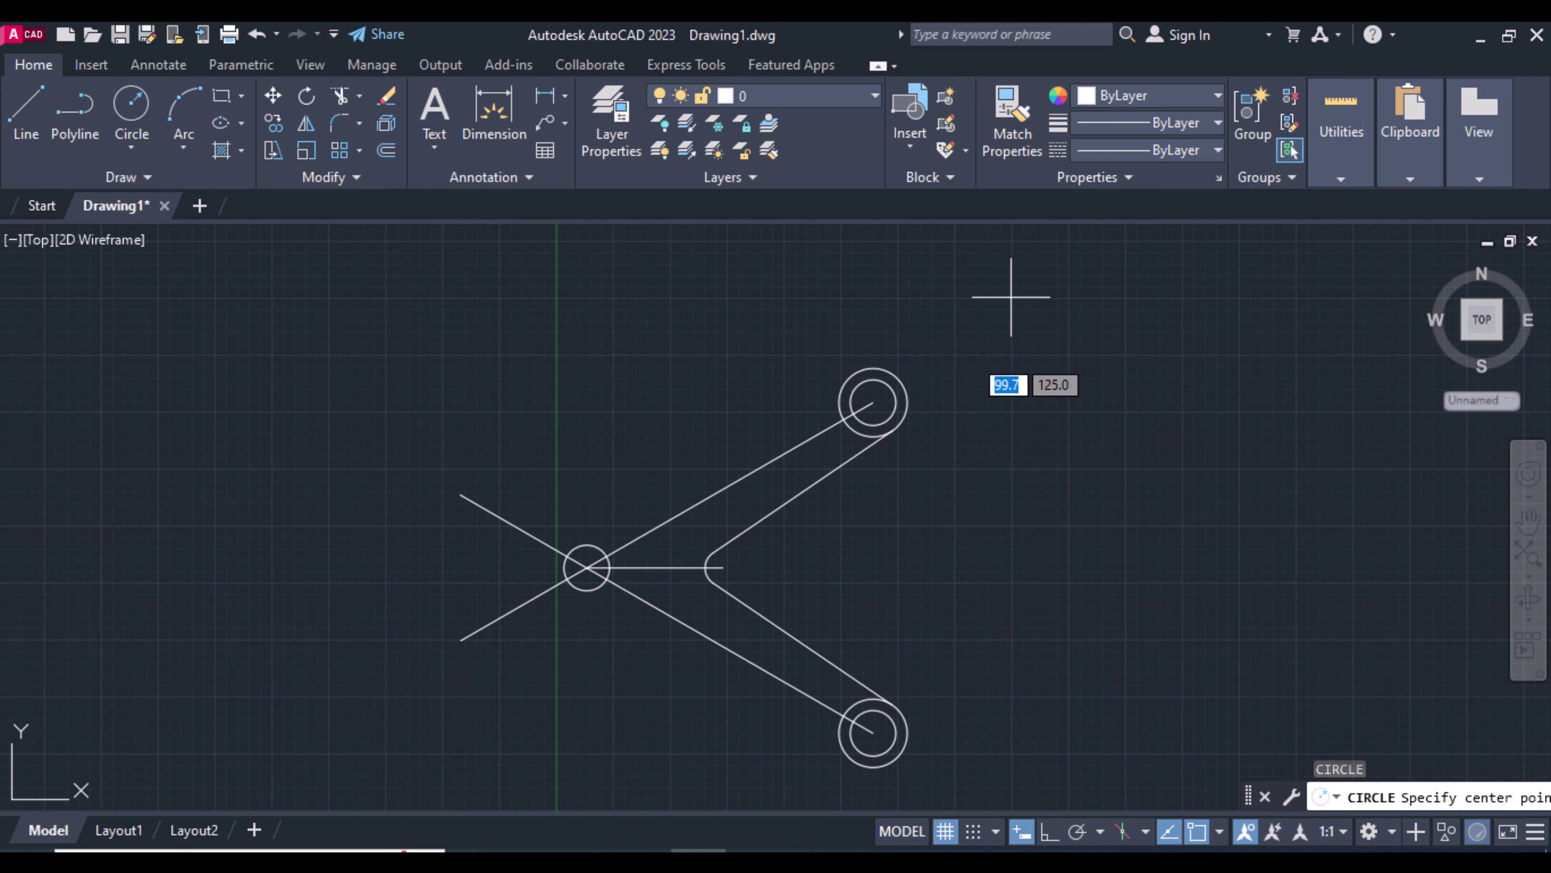
left_click(460, 640)
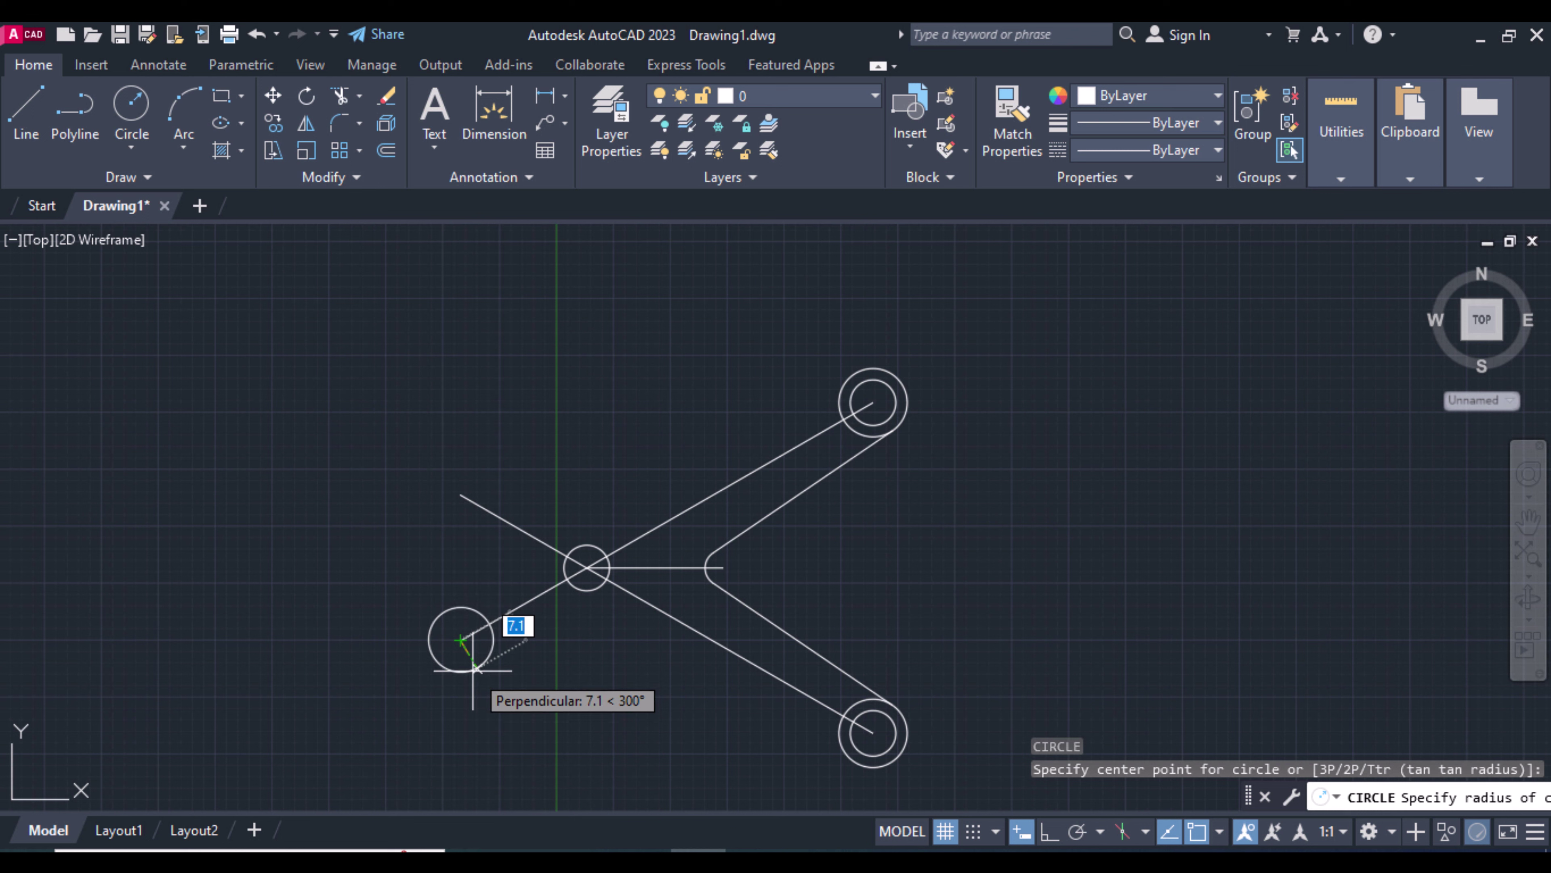
type("5")
key("Return")
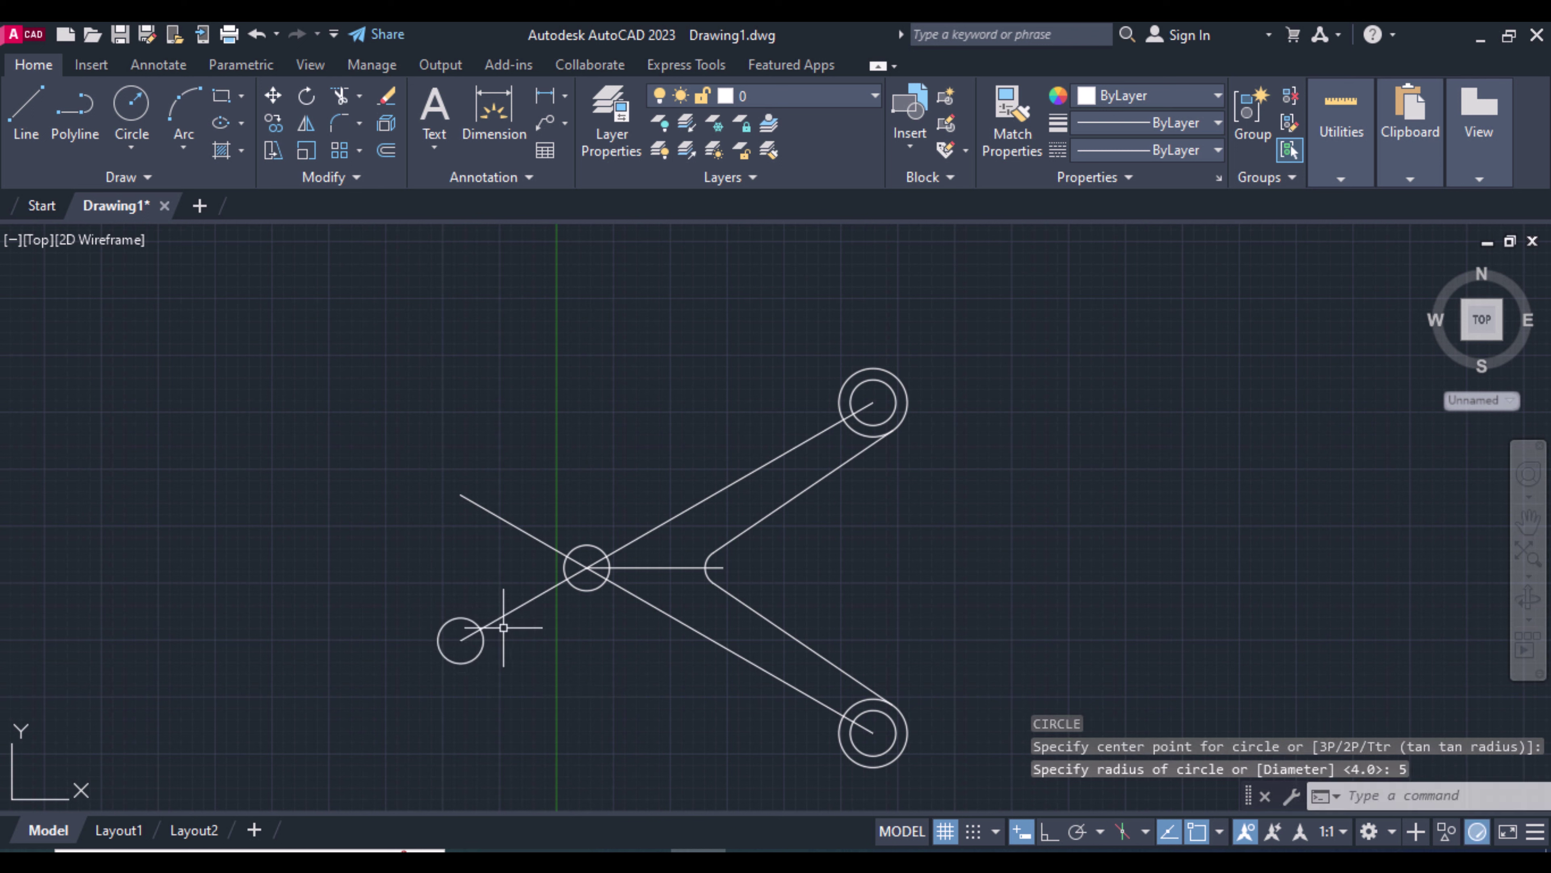
key("Return")
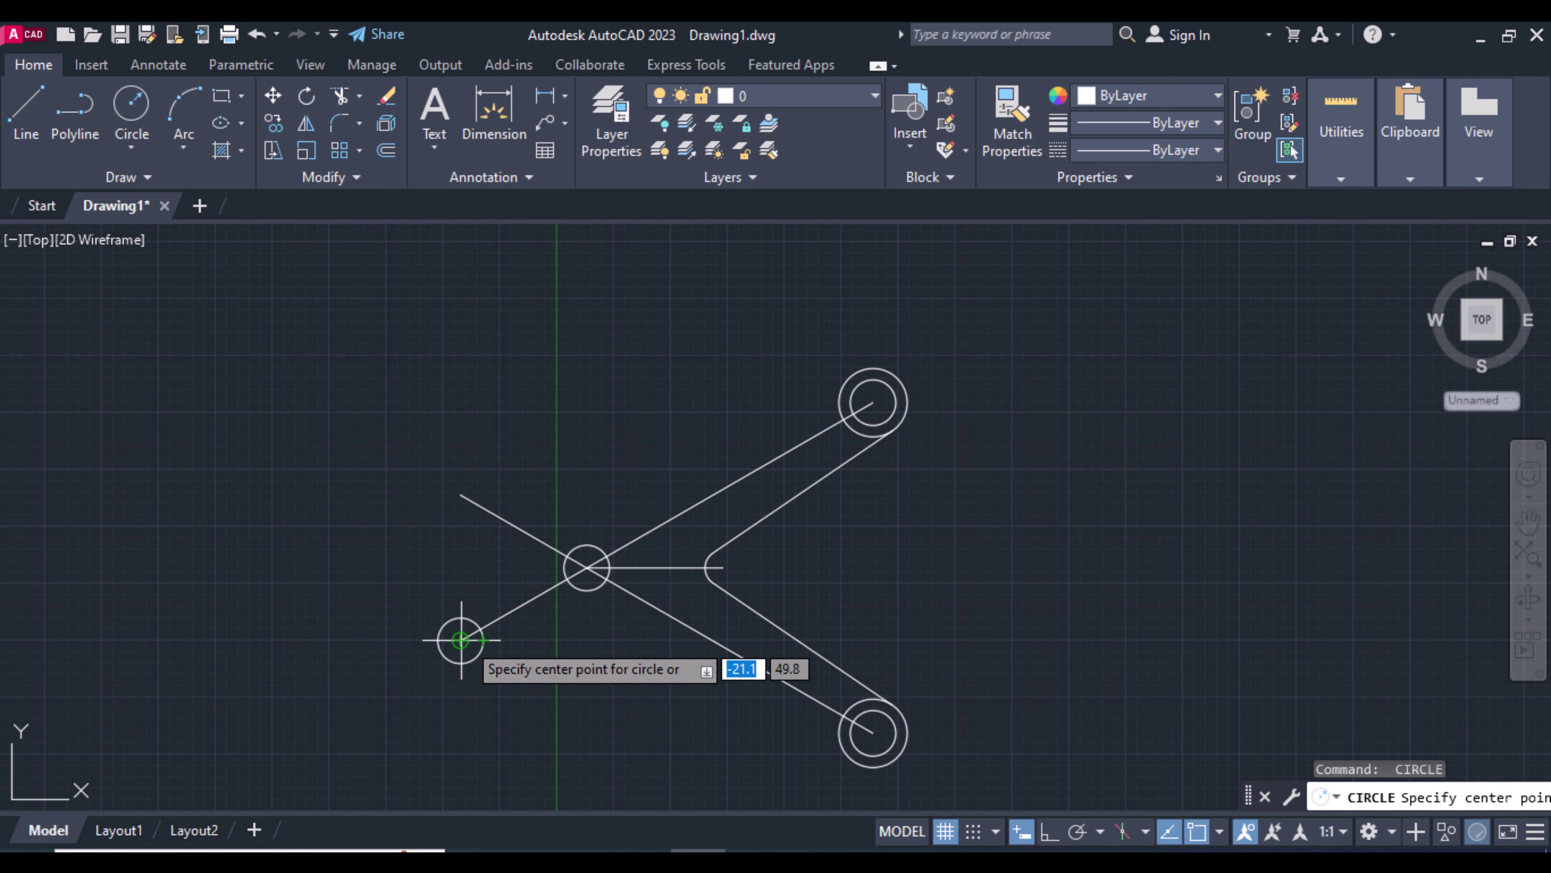
left_click(461, 640)
type("10")
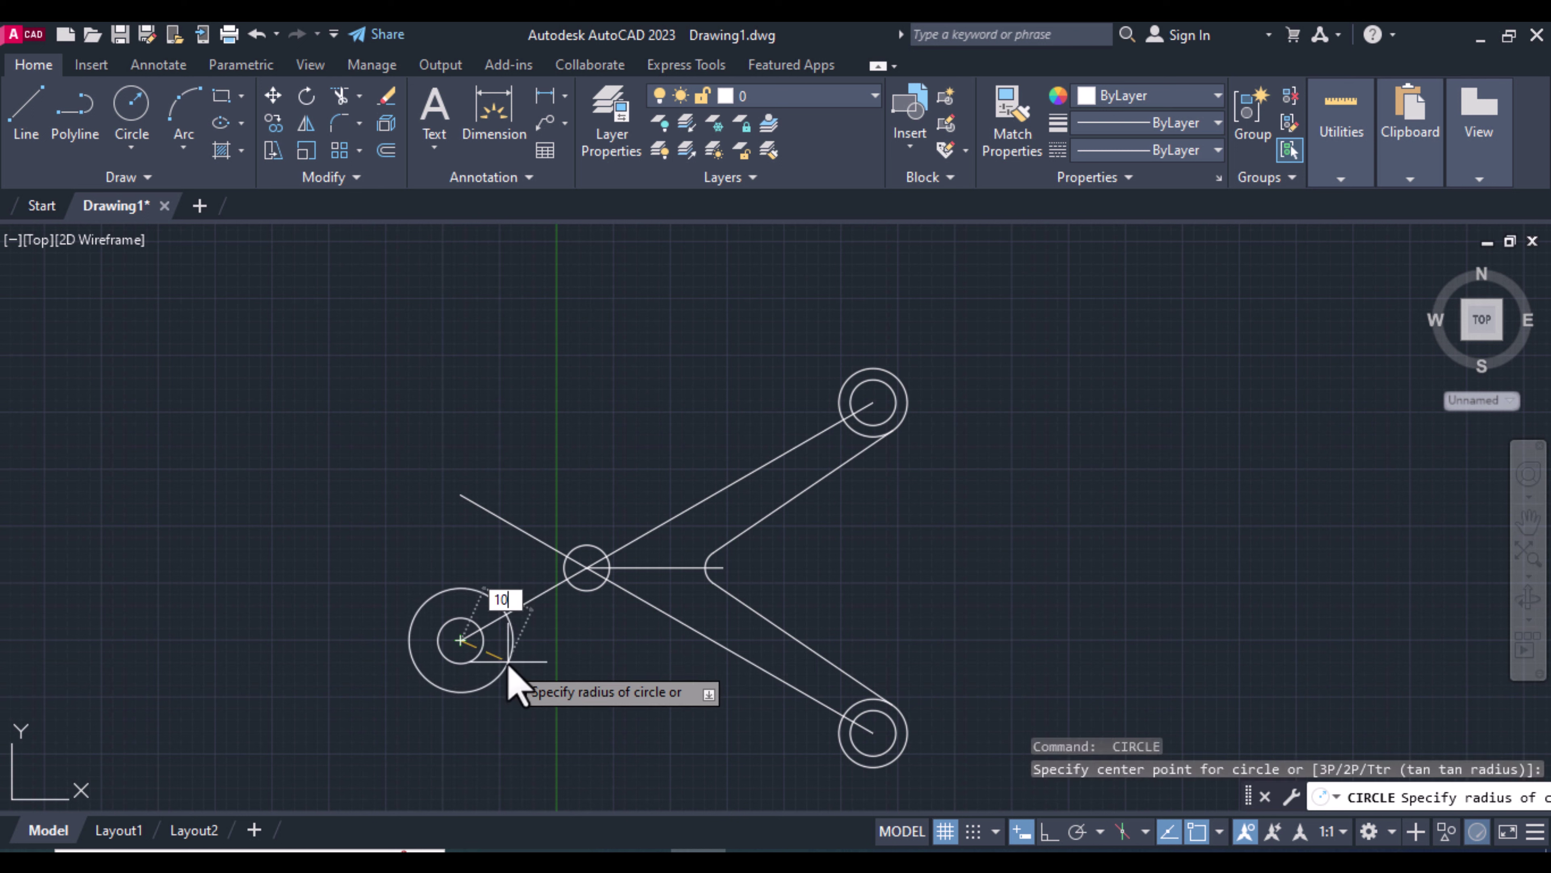
key("Return")
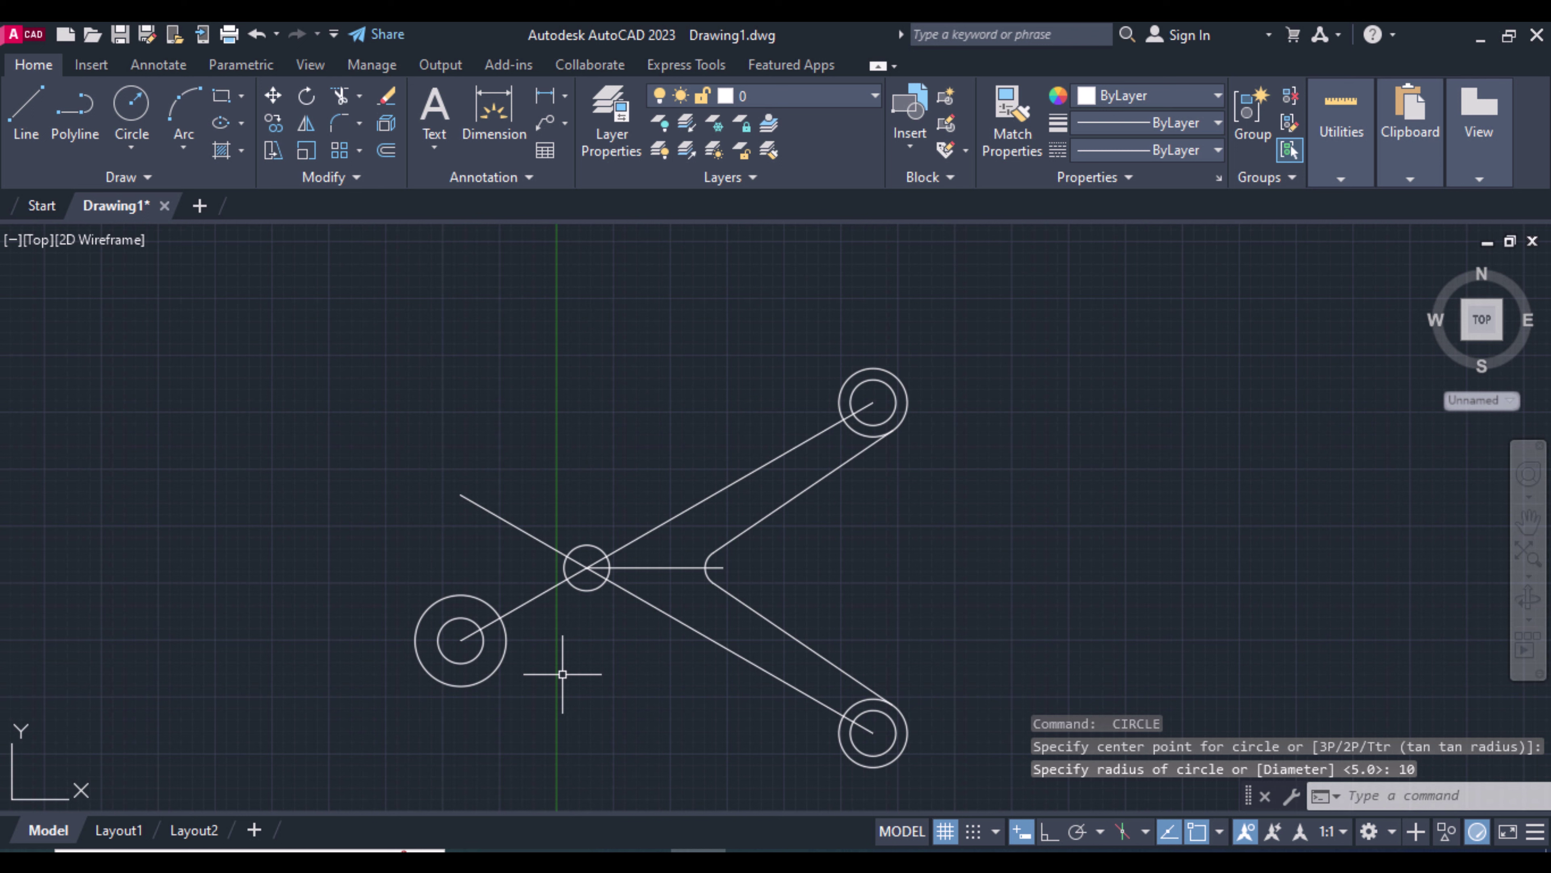
Mirror the lower-left radius 5 and 10 circles upward across a horizontal line through the centre circle, keeping the originals
left_click(306, 124)
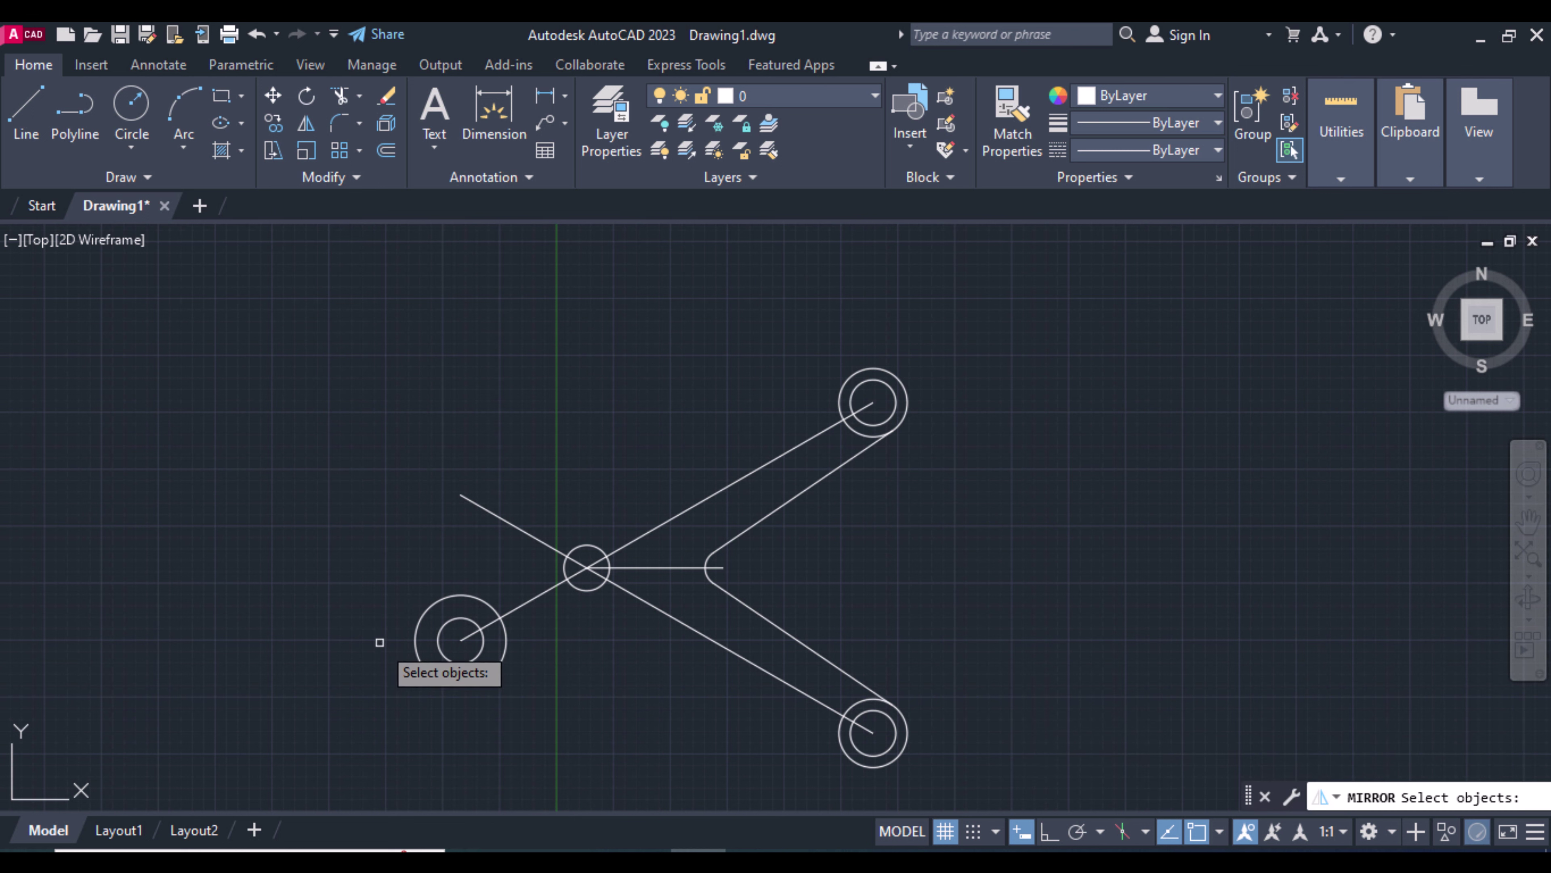
left_click(374, 636)
left_click(484, 717)
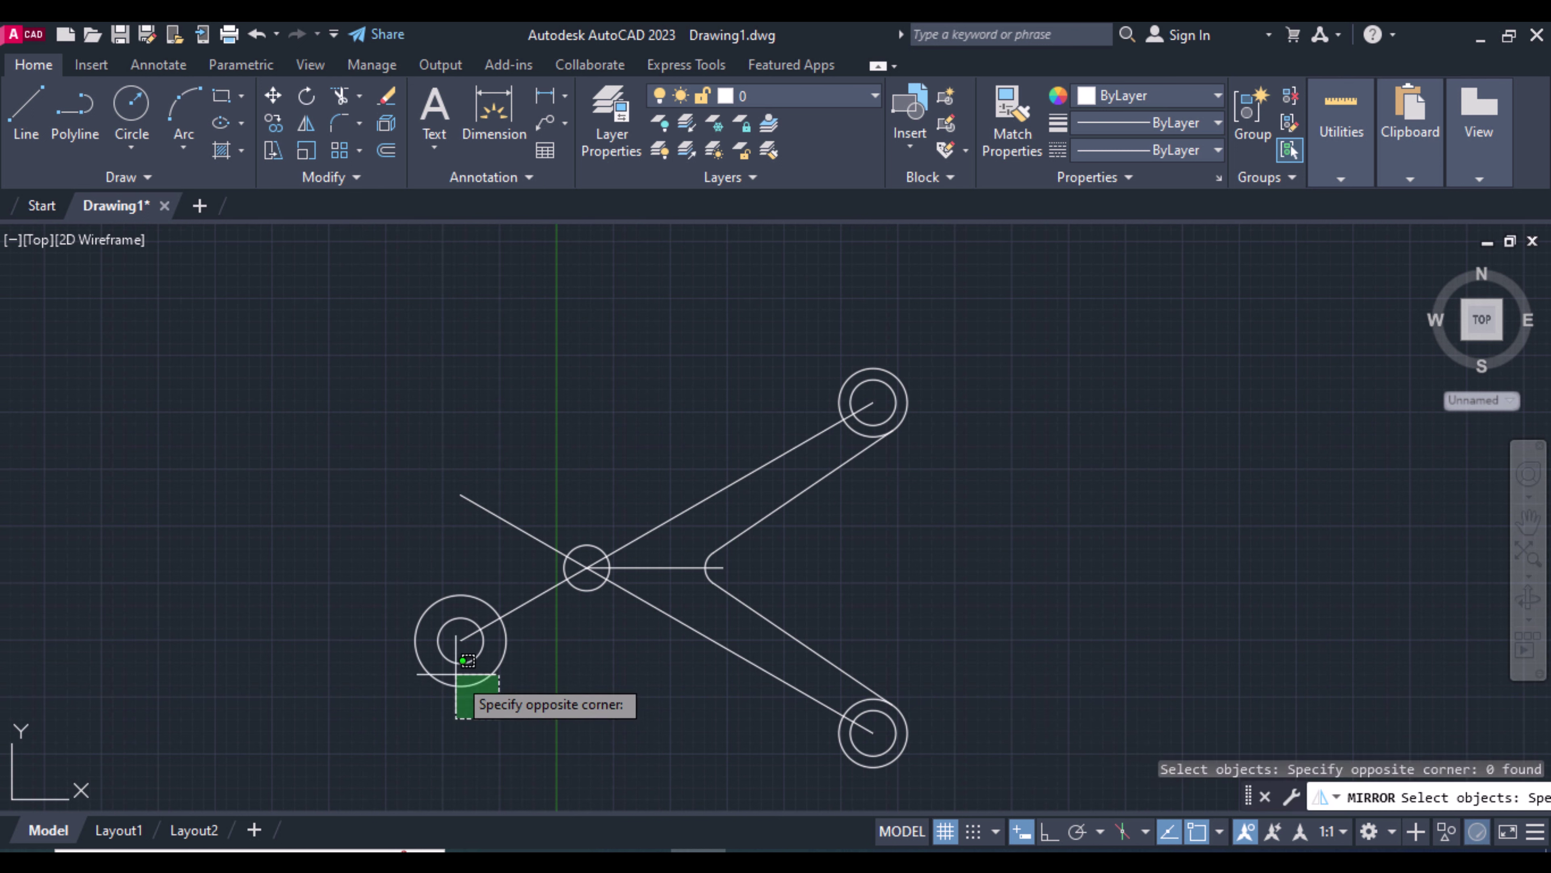
left_click(436, 659)
key("Return")
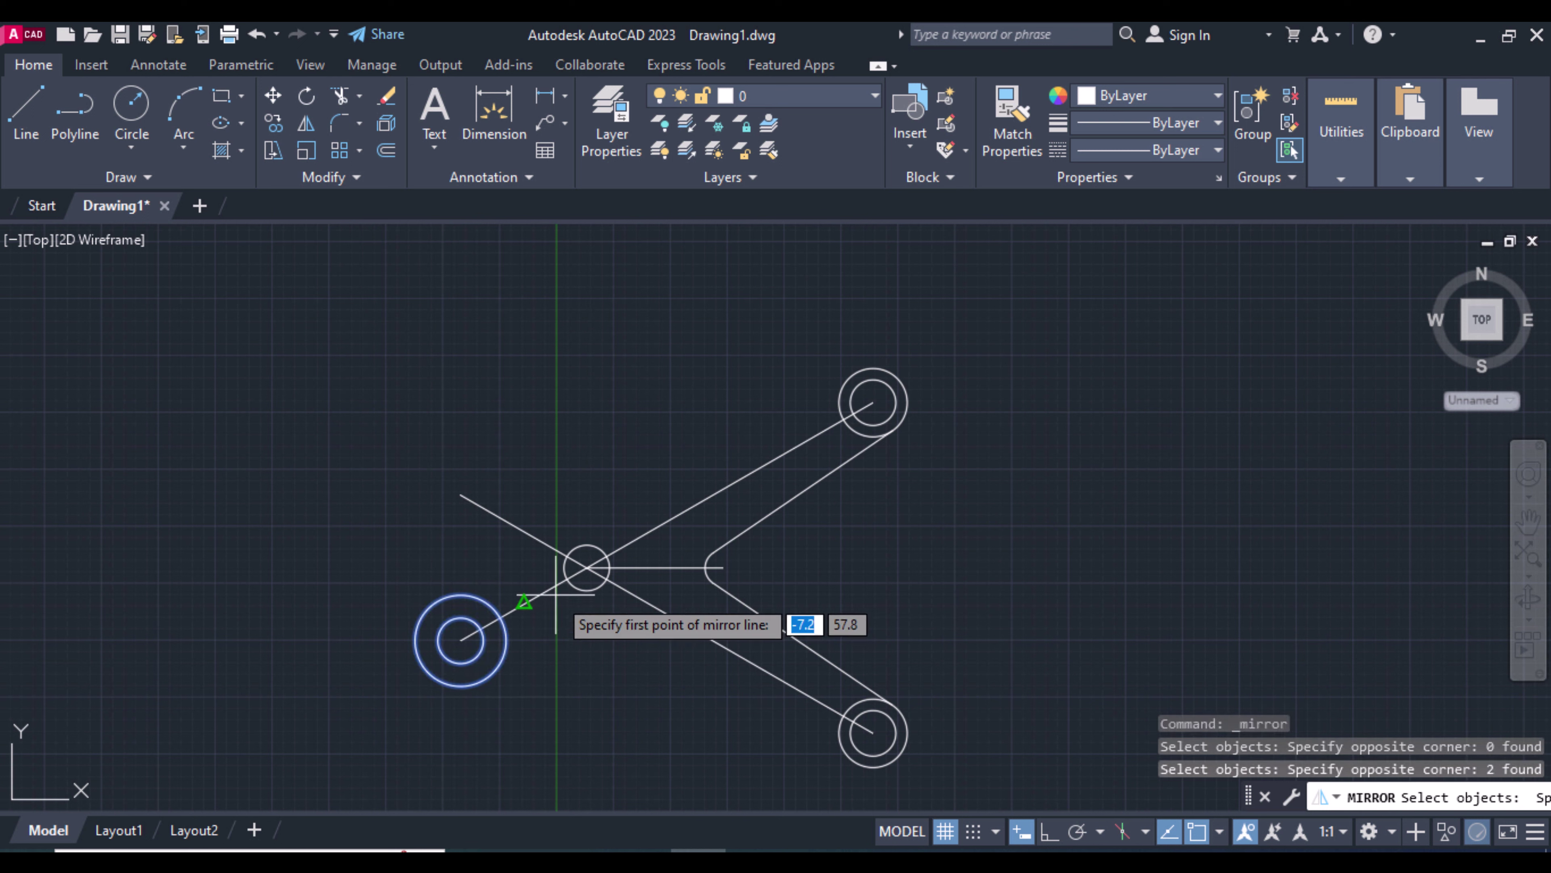
left_click(586, 567)
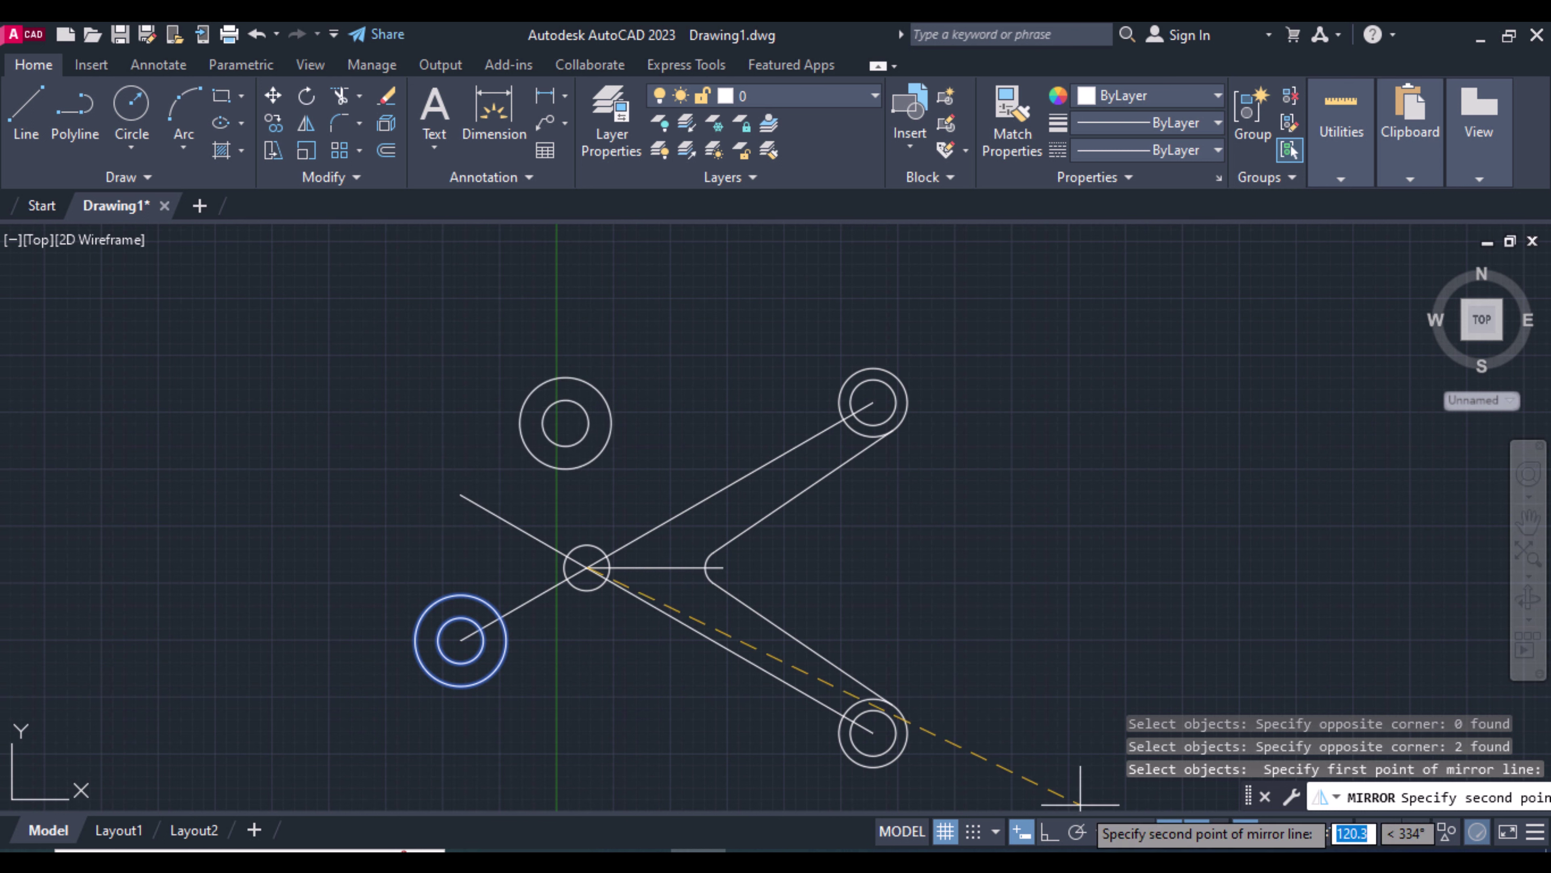
left_click(1049, 831)
left_click(1012, 655)
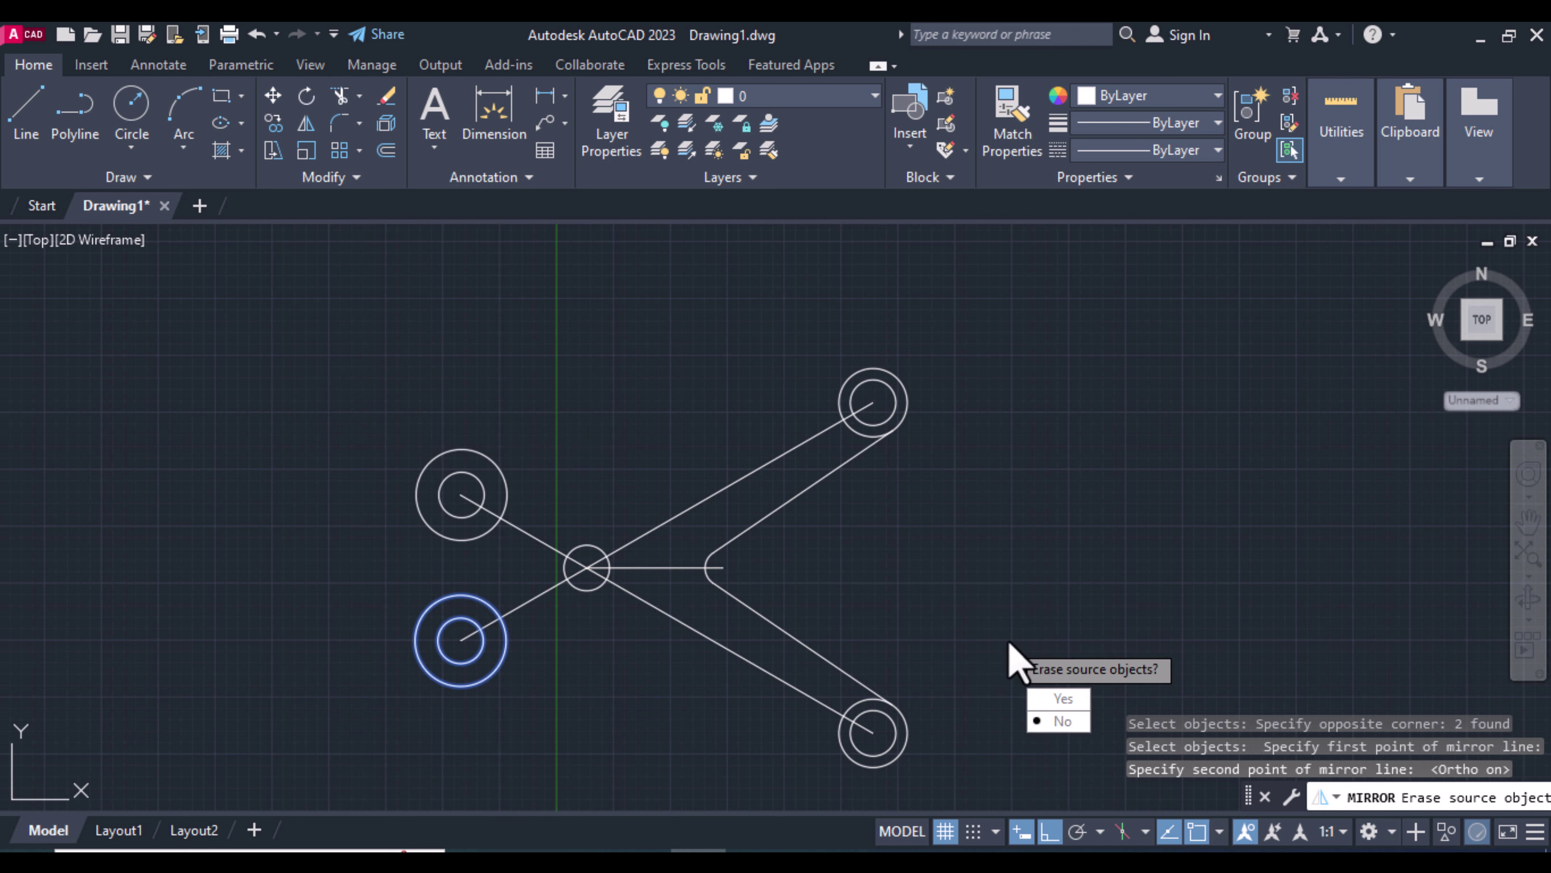
key("Return")
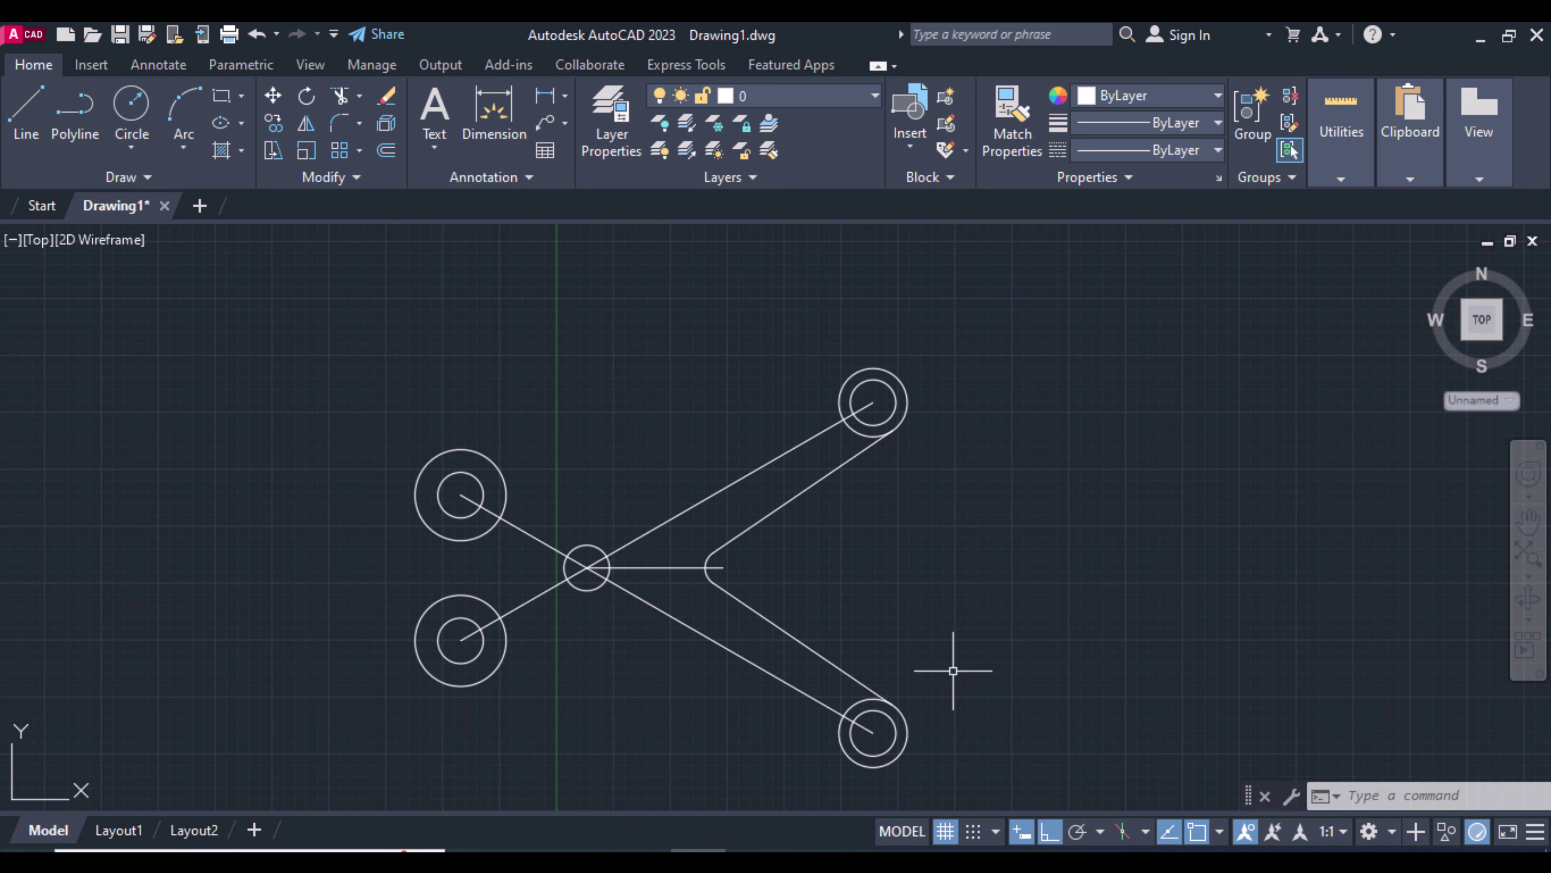
Mirror the upper arm's inner edge line across its 30° centerline, keeping the original
left_click(306, 124)
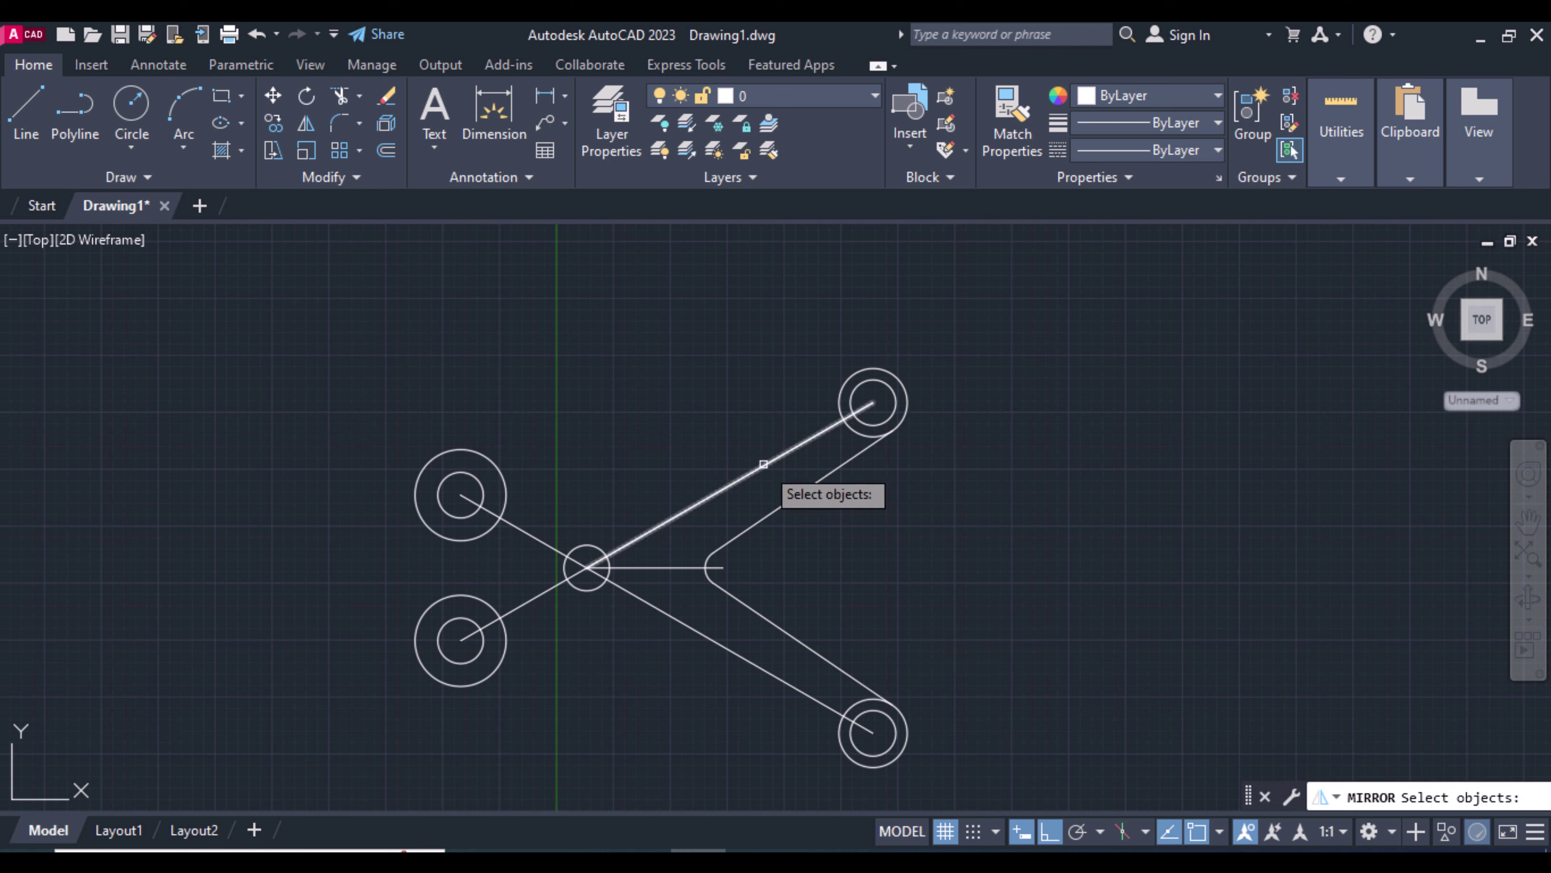
left_click(784, 501)
key("Return")
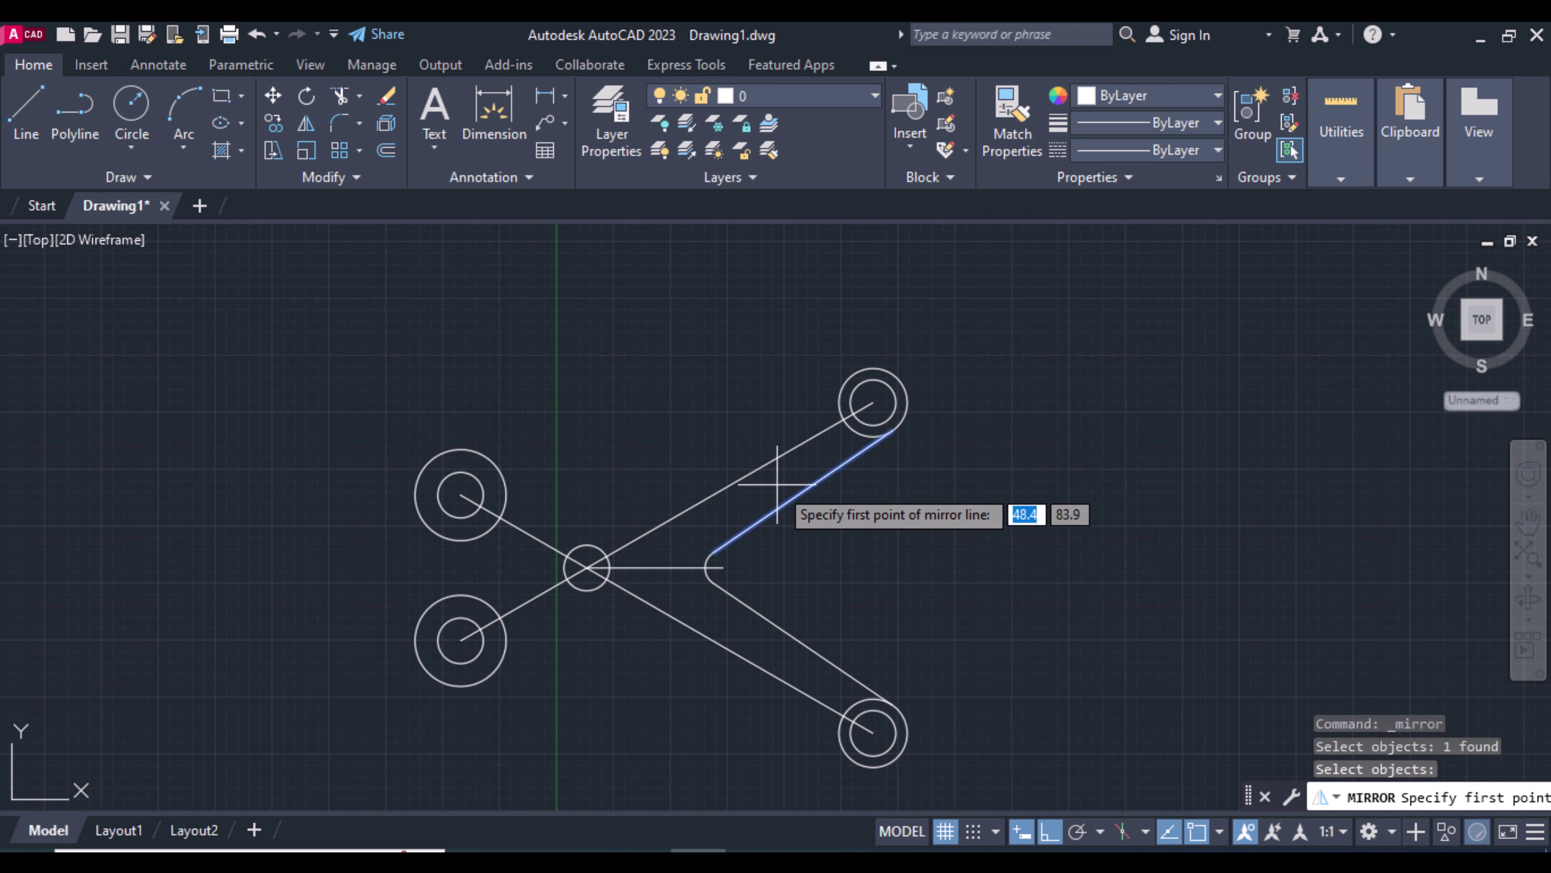
left_click(762, 465)
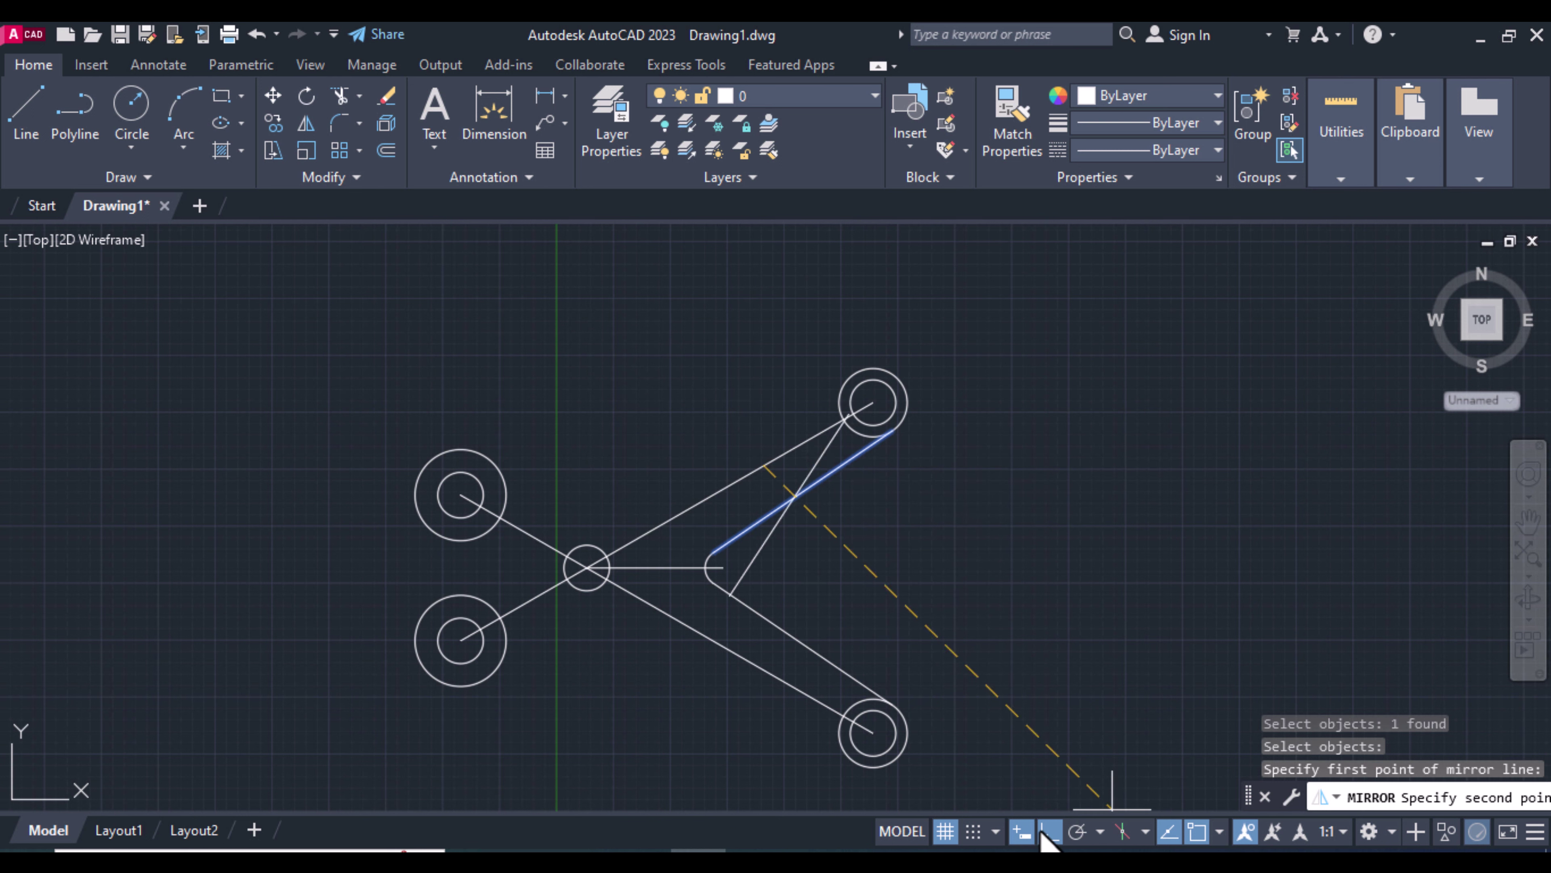
left_click(809, 438)
key("Return")
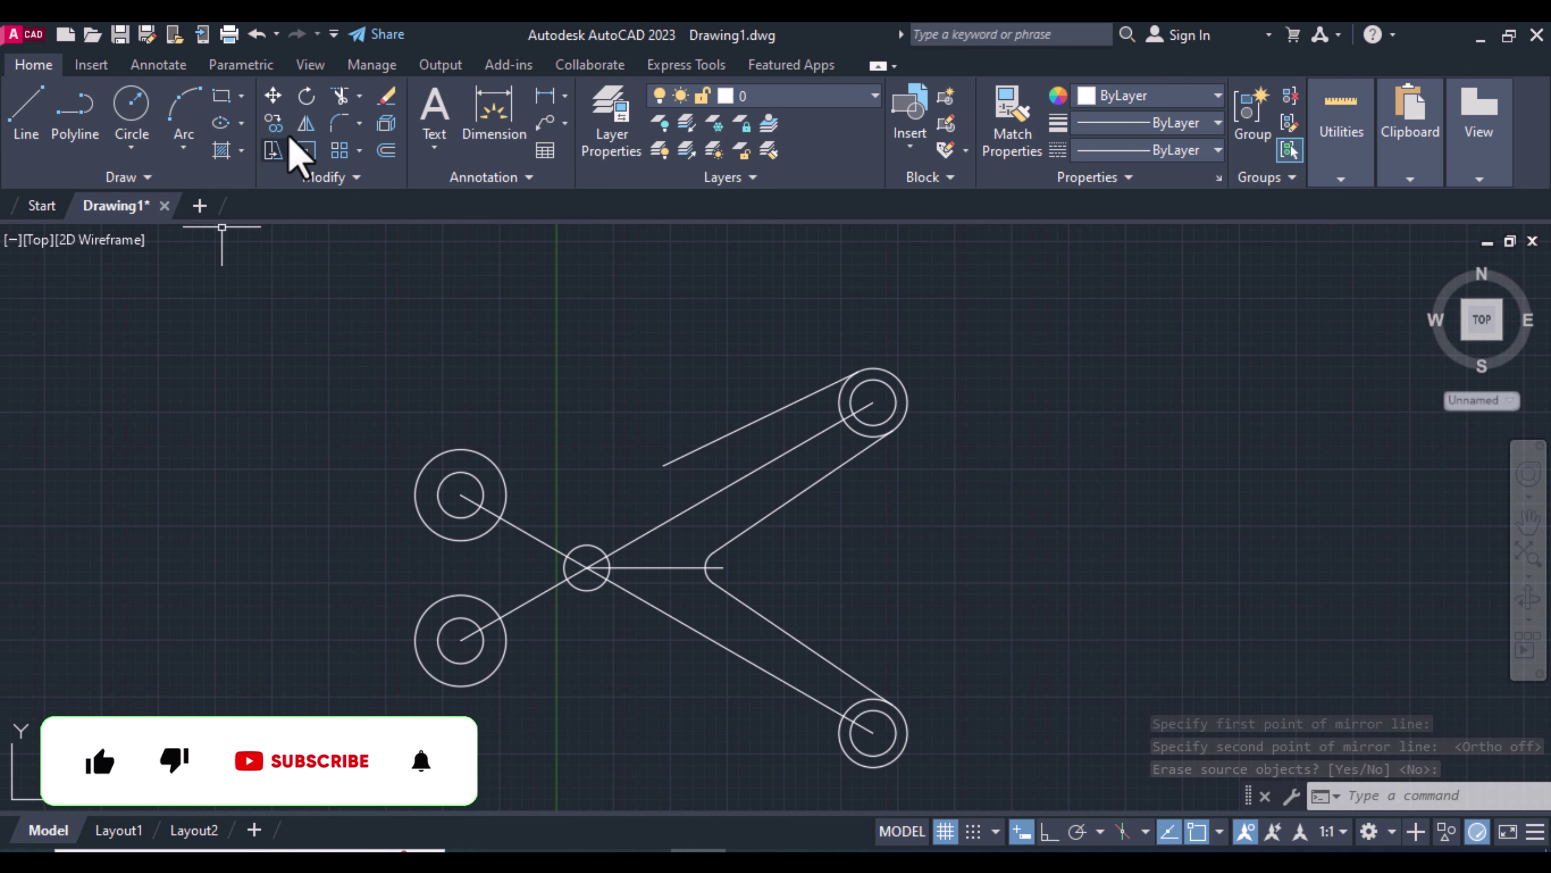
Mirror the lower arm's inner edge line across its 150° centerline, keeping the original
left_click(305, 123)
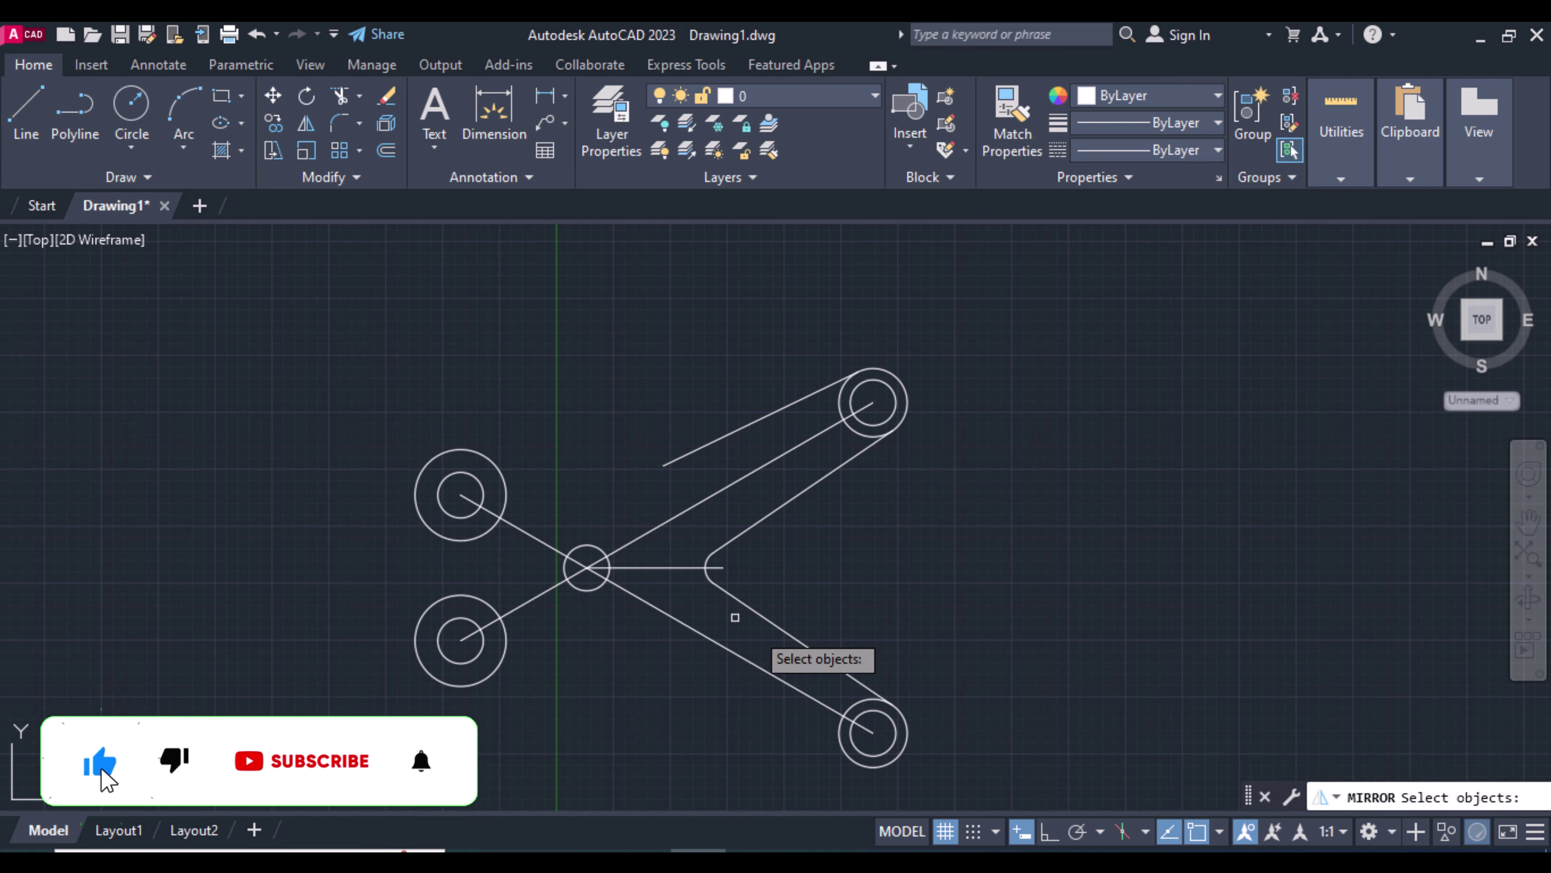
left_click(789, 637)
key("Return")
left_click(809, 688)
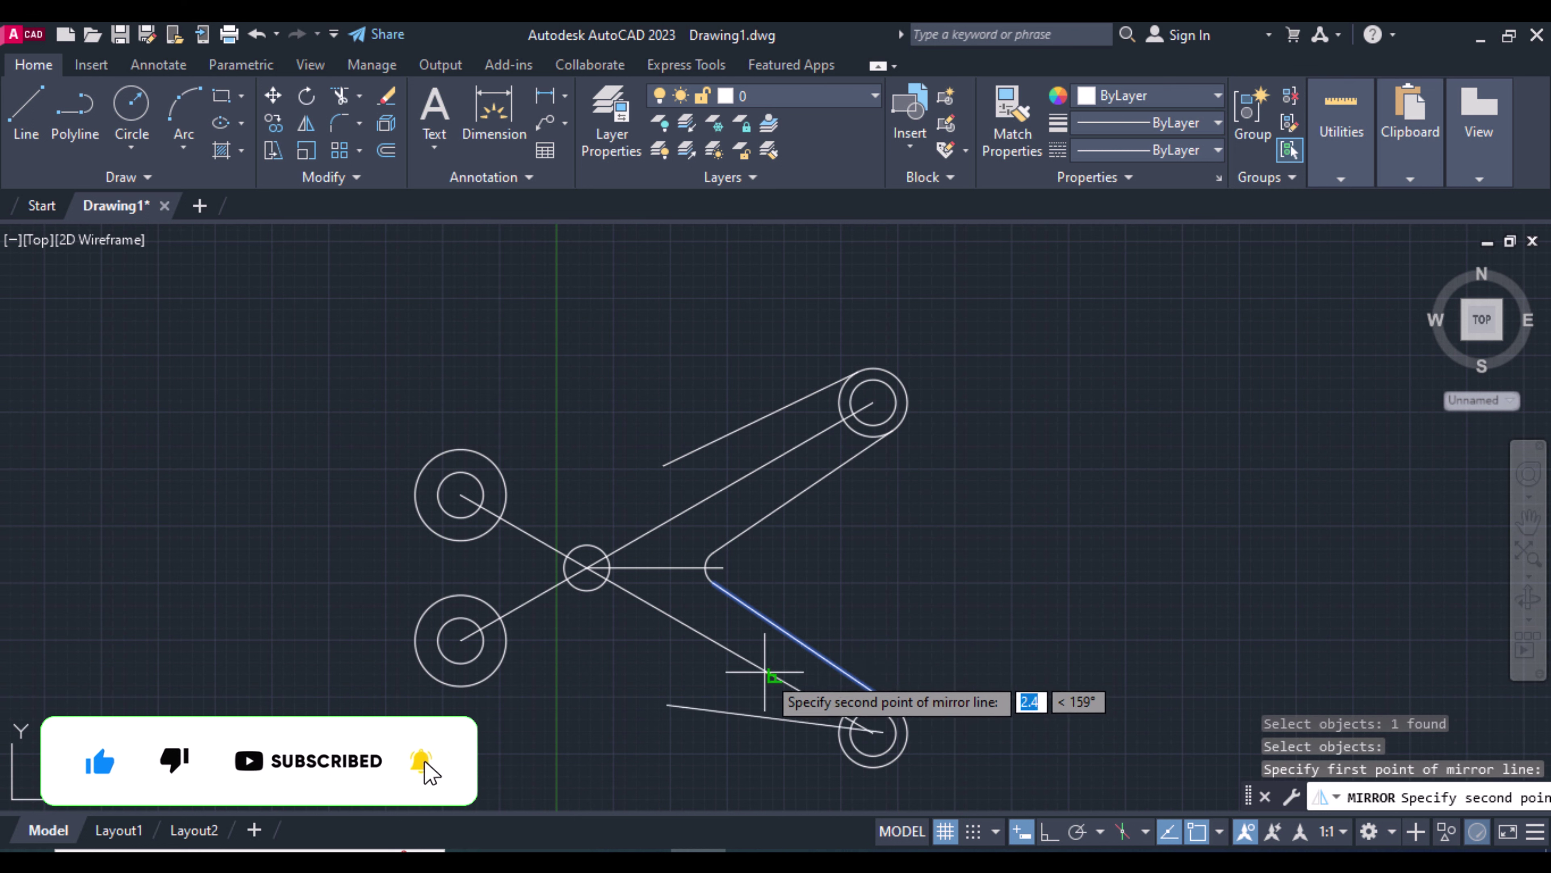
left_click(721, 643)
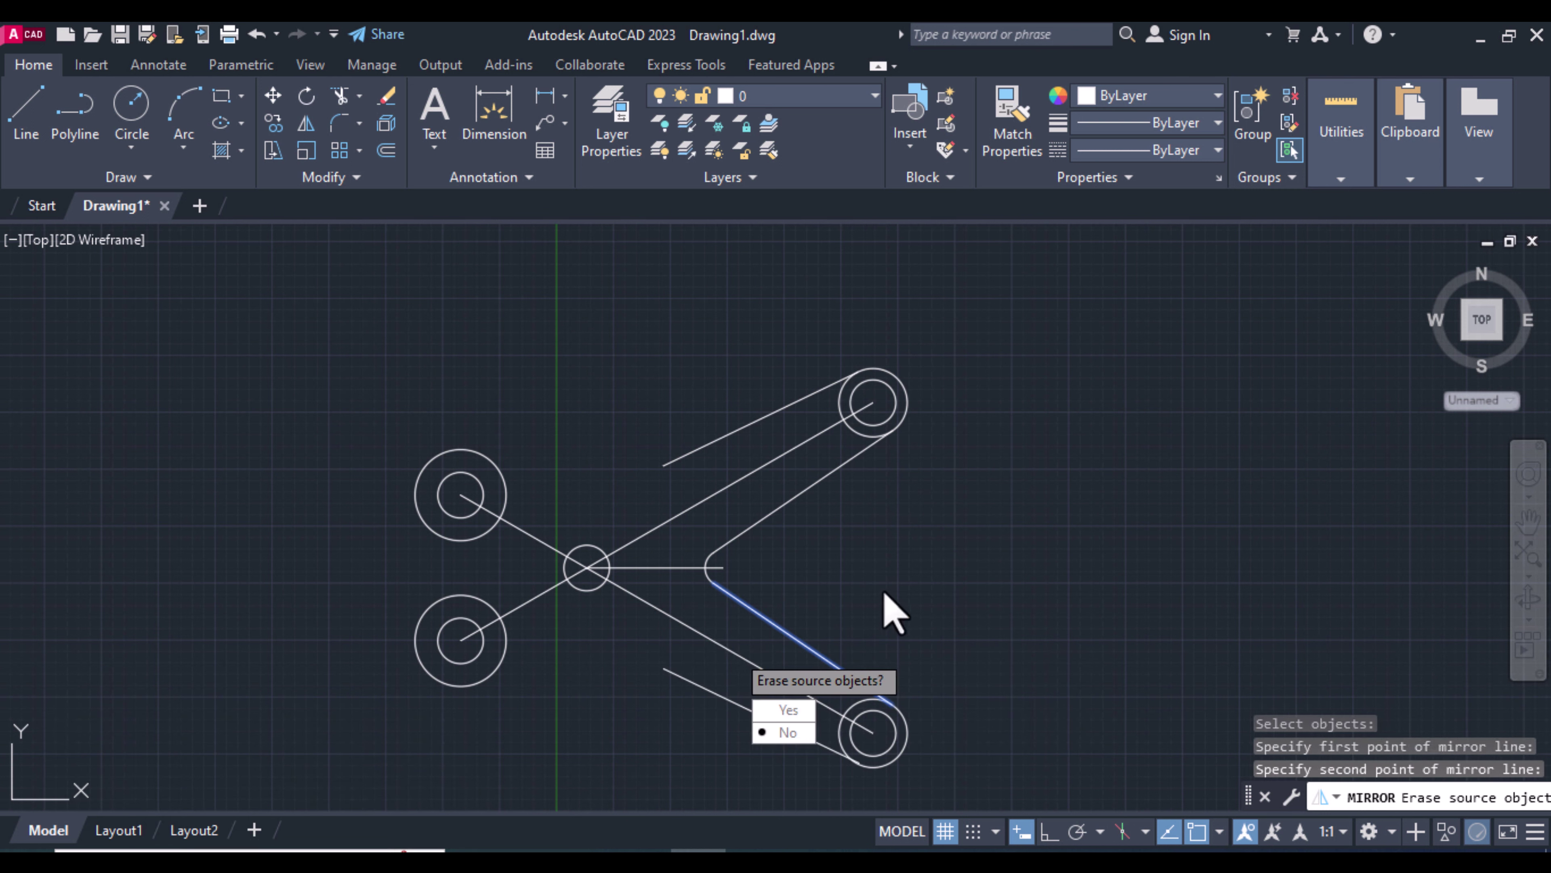
key("Return")
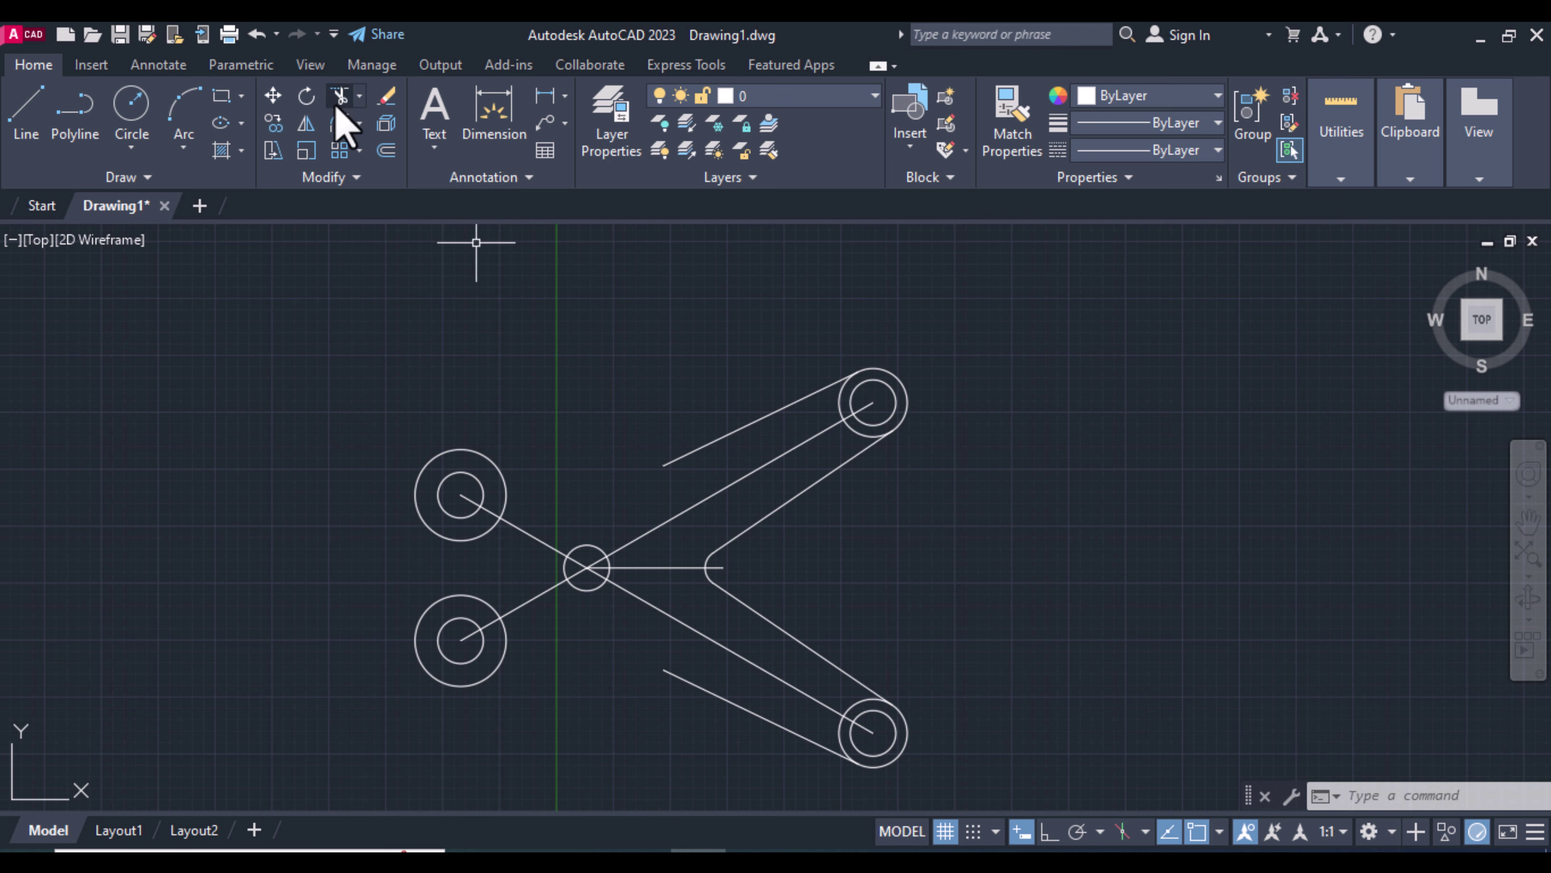
Fillet the upper-left and lower-left outer circles into the upper and lower outer arm lines with radius 27
left_click(340, 123)
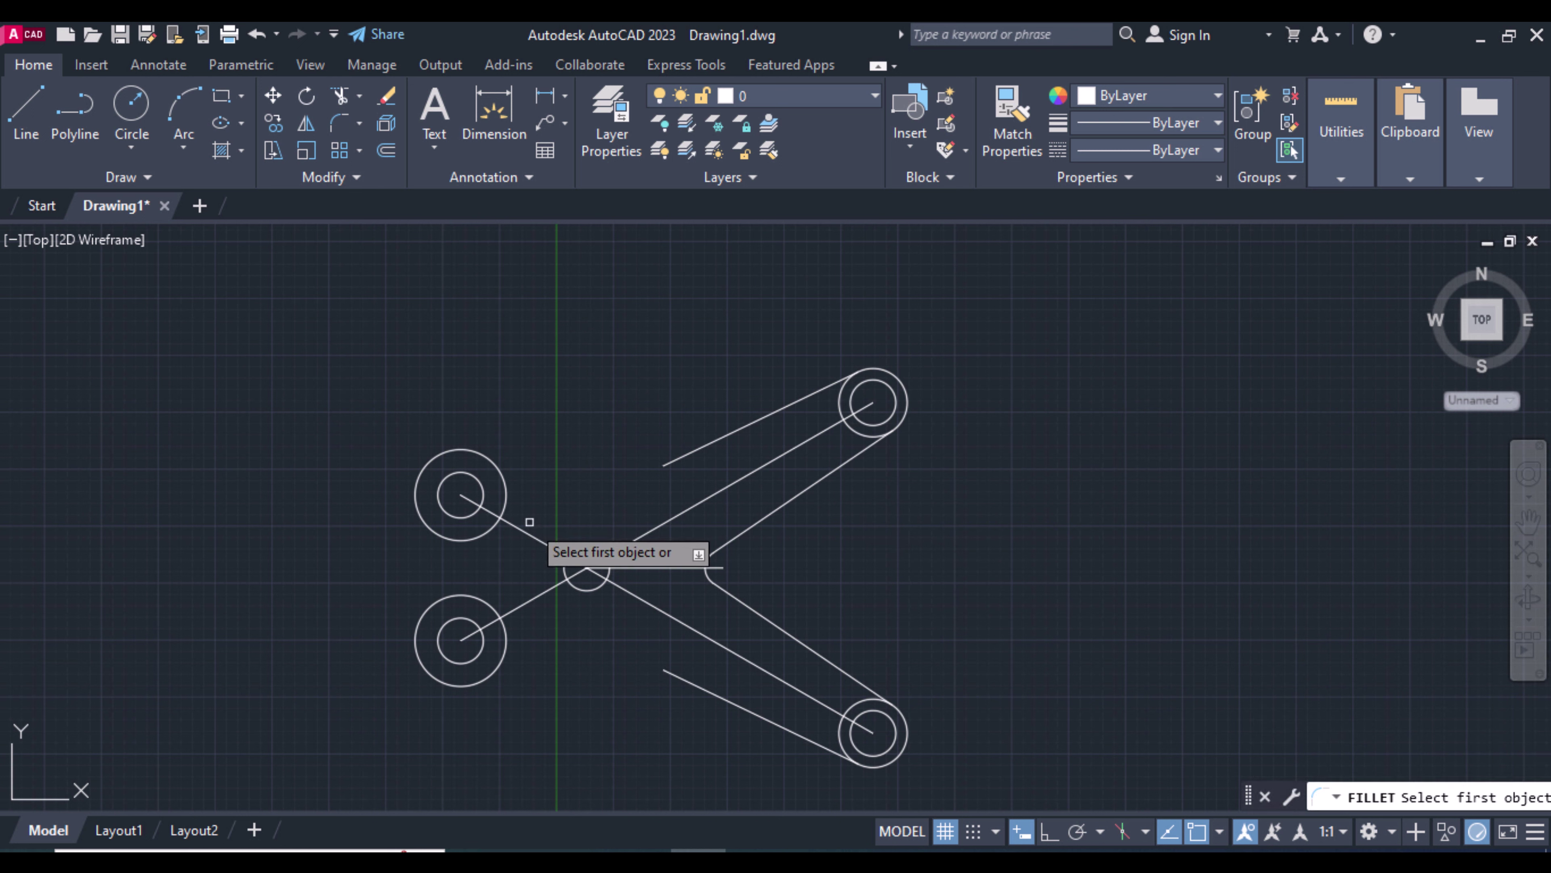
left_click(482, 457)
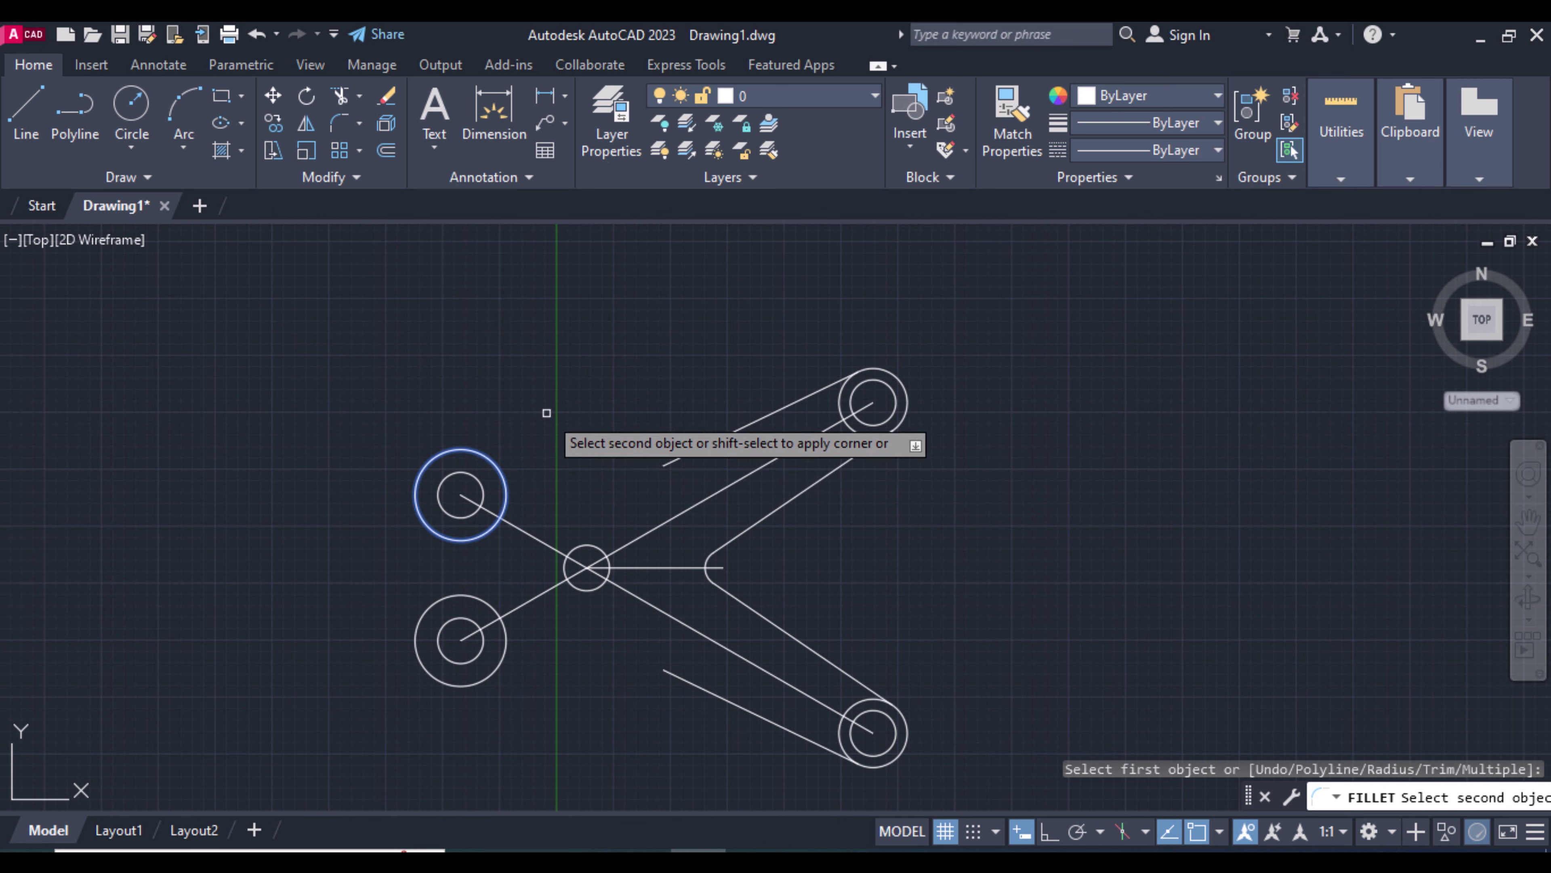
type("R")
key("Return")
type("27")
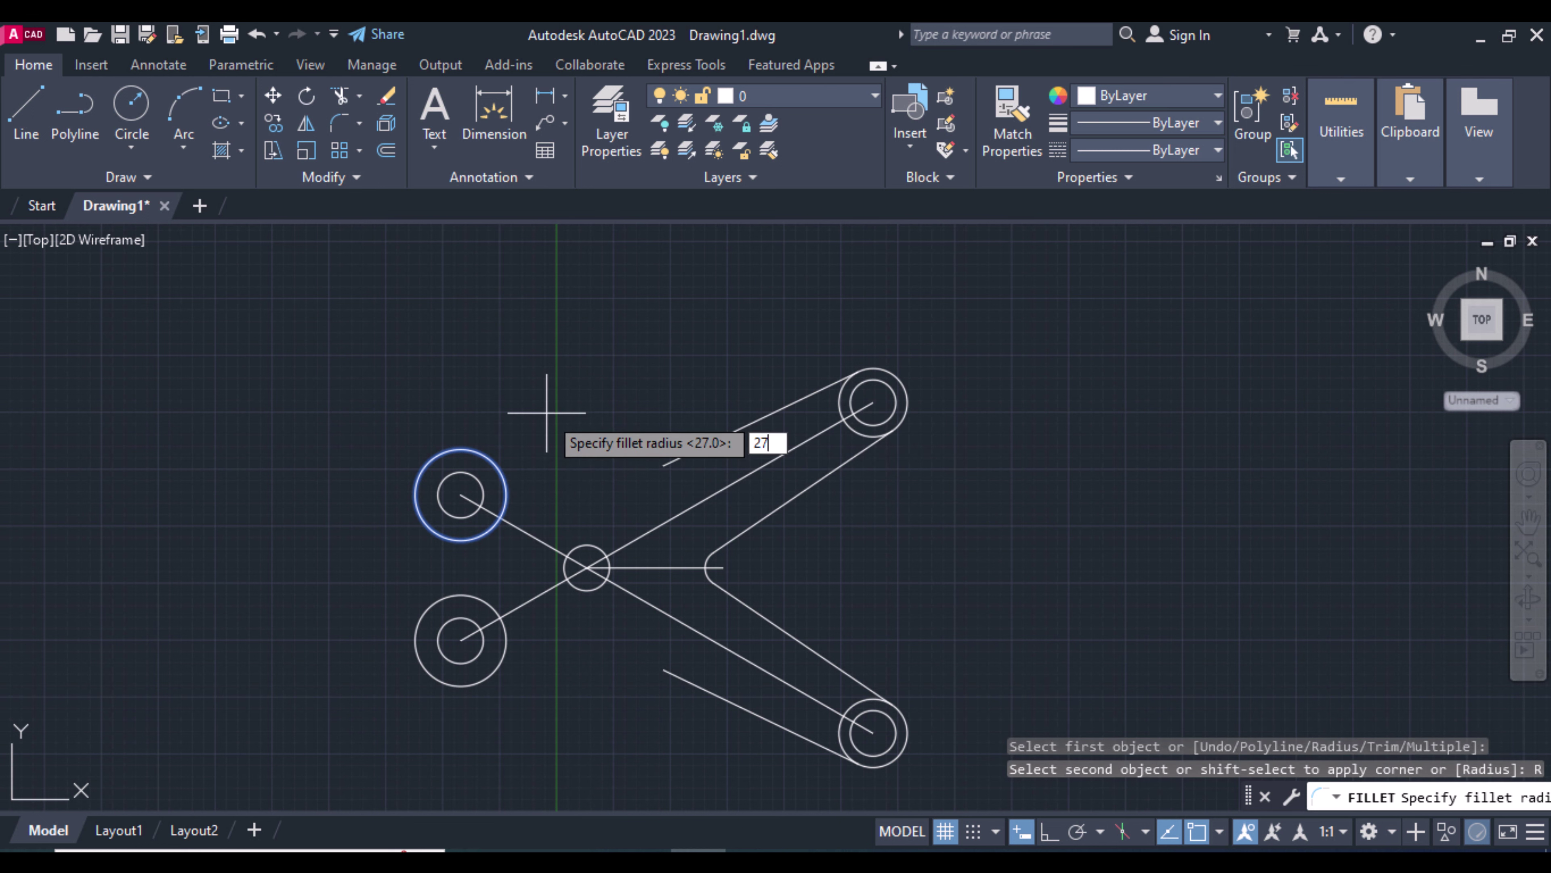
key("Return")
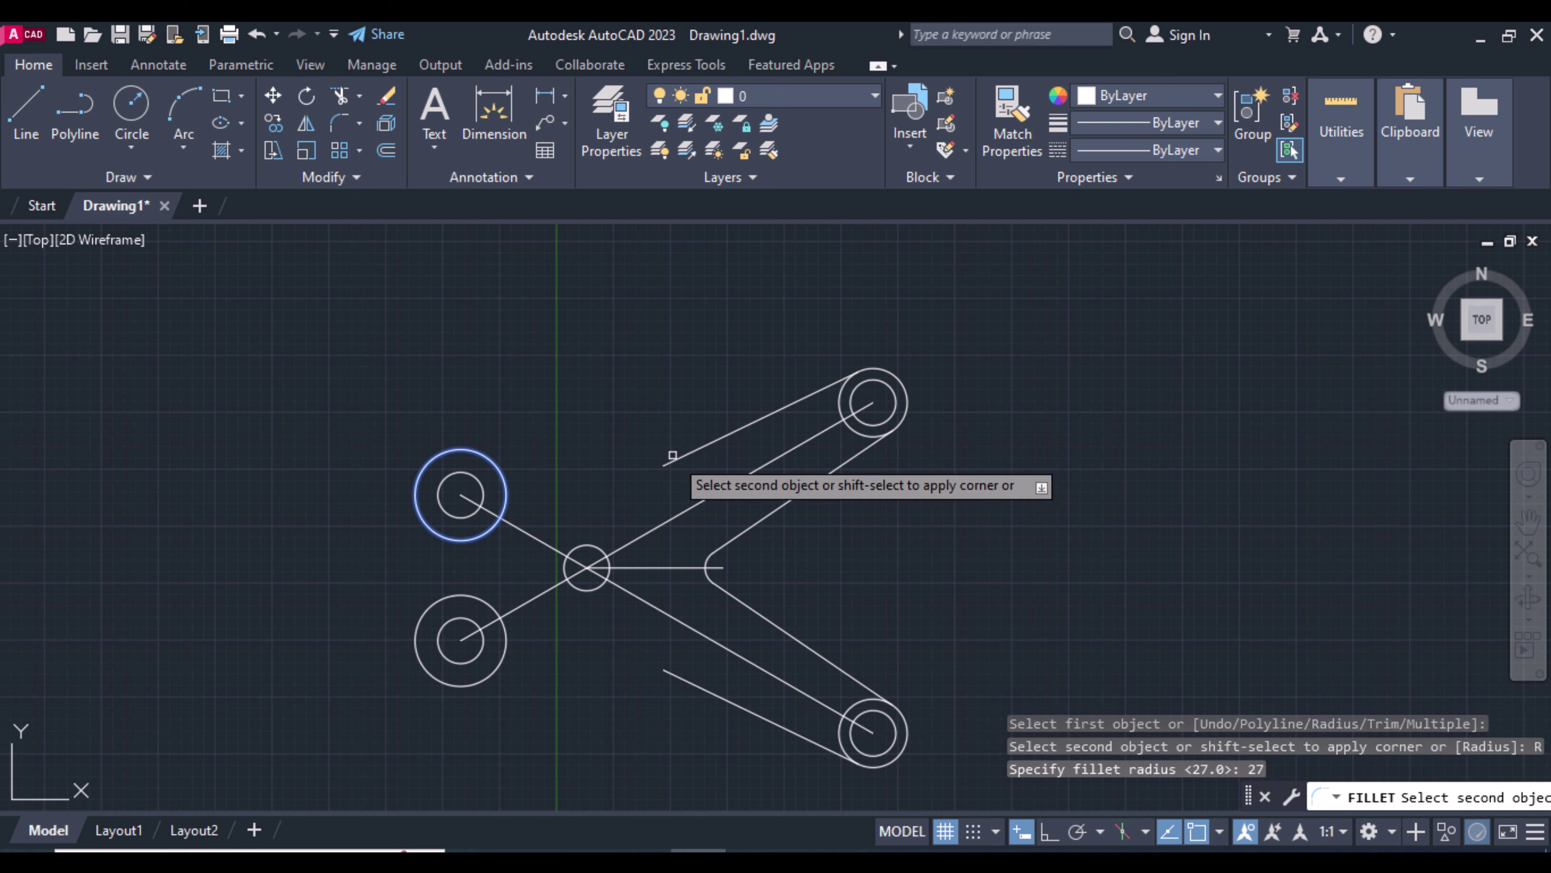
left_click(685, 459)
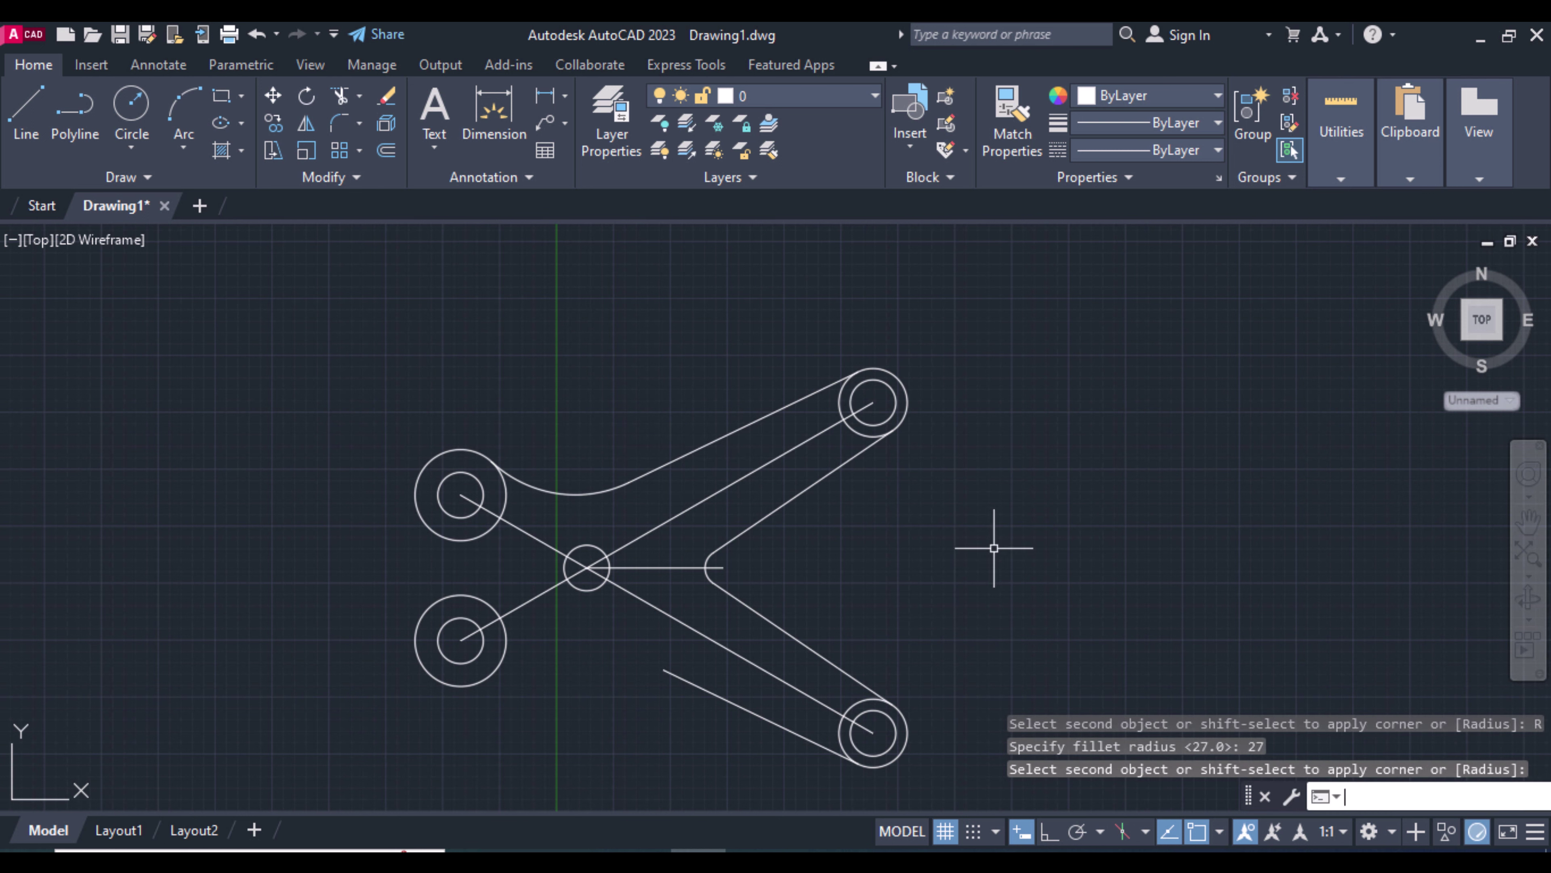
key("Return")
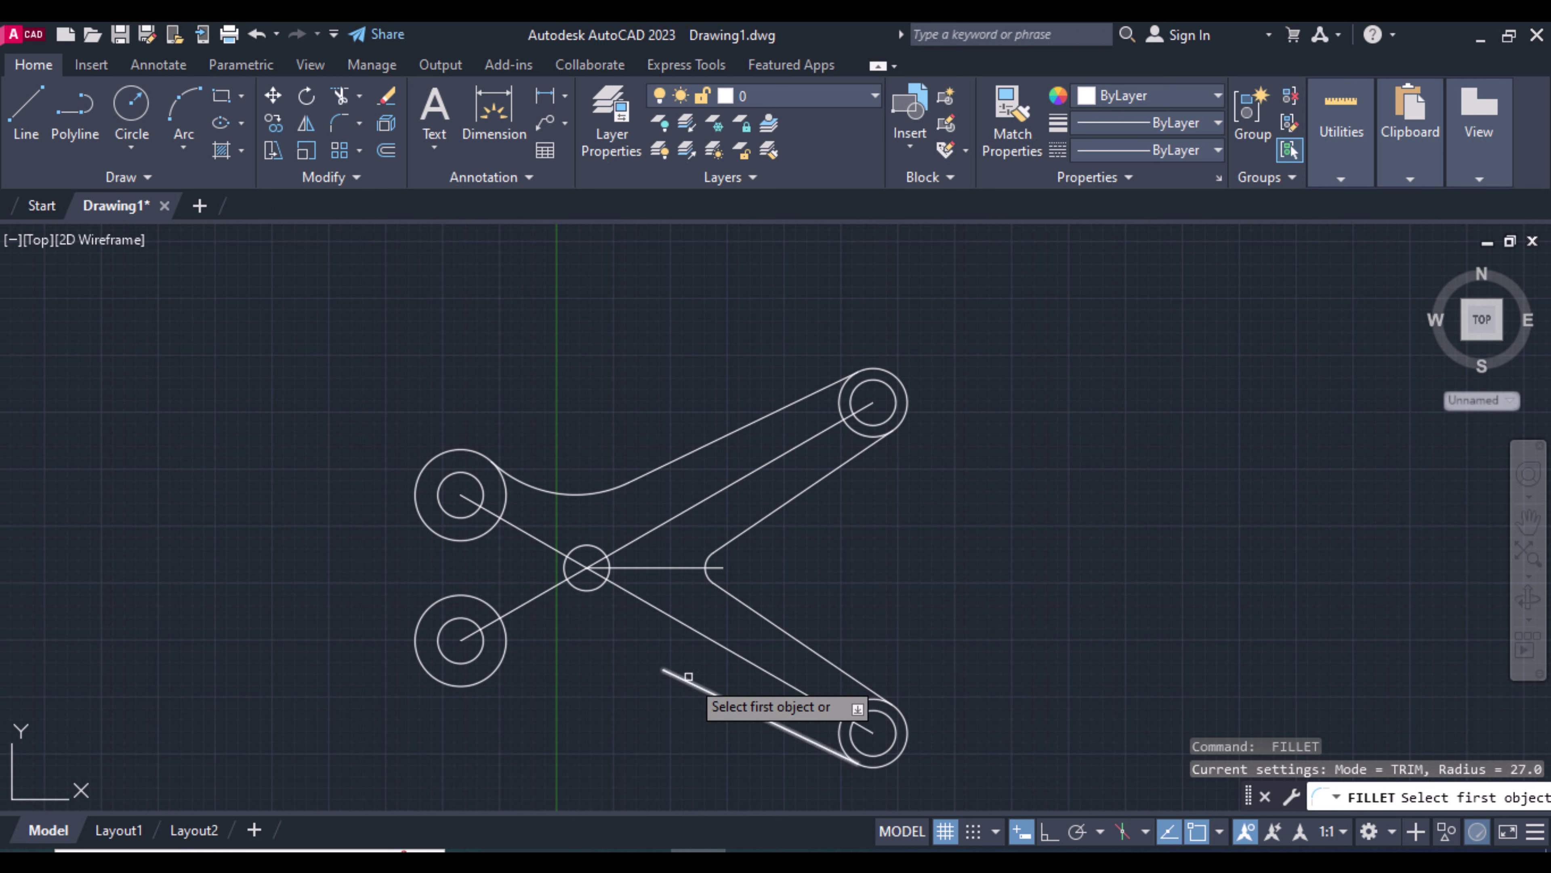
left_click(671, 675)
left_click(482, 673)
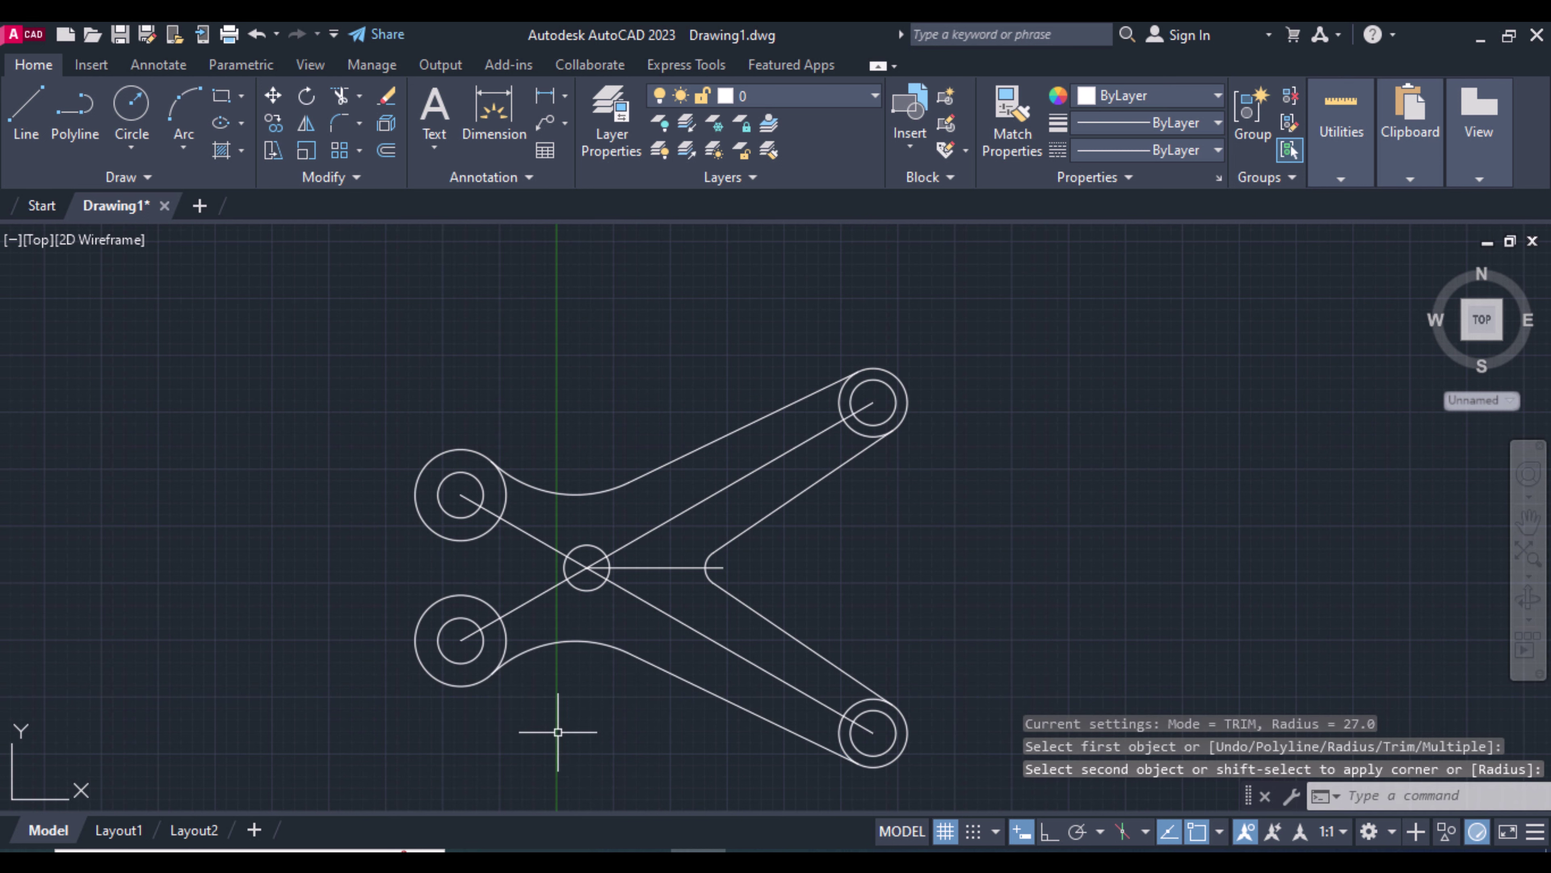
type("c")
key("Return")
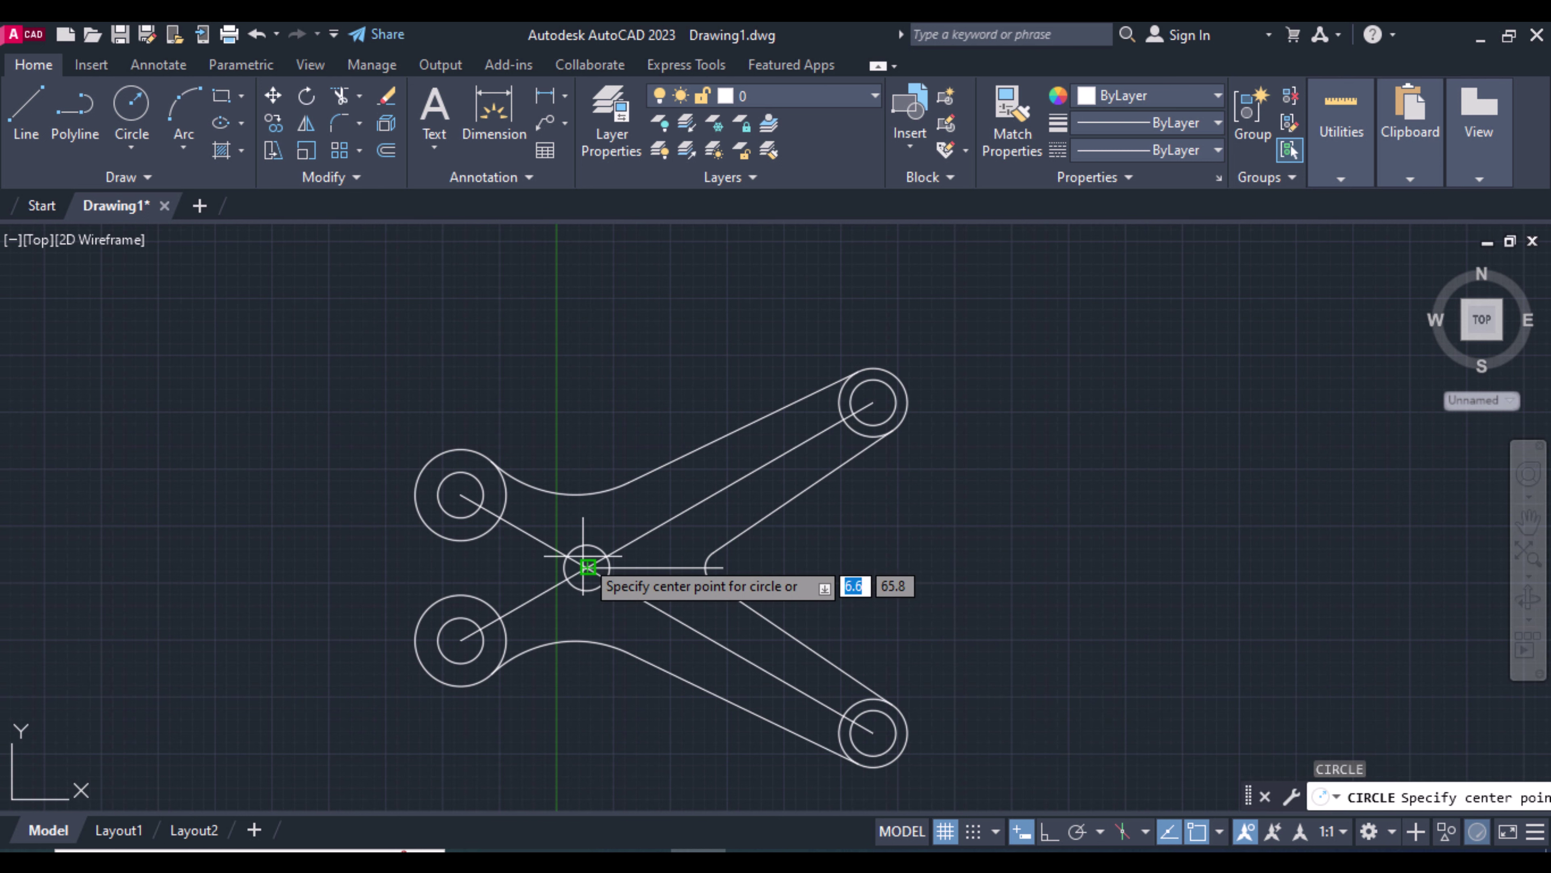
Draw circles of radius 27, 37 and 42 centred on the middle hole
left_click(588, 567)
type("27")
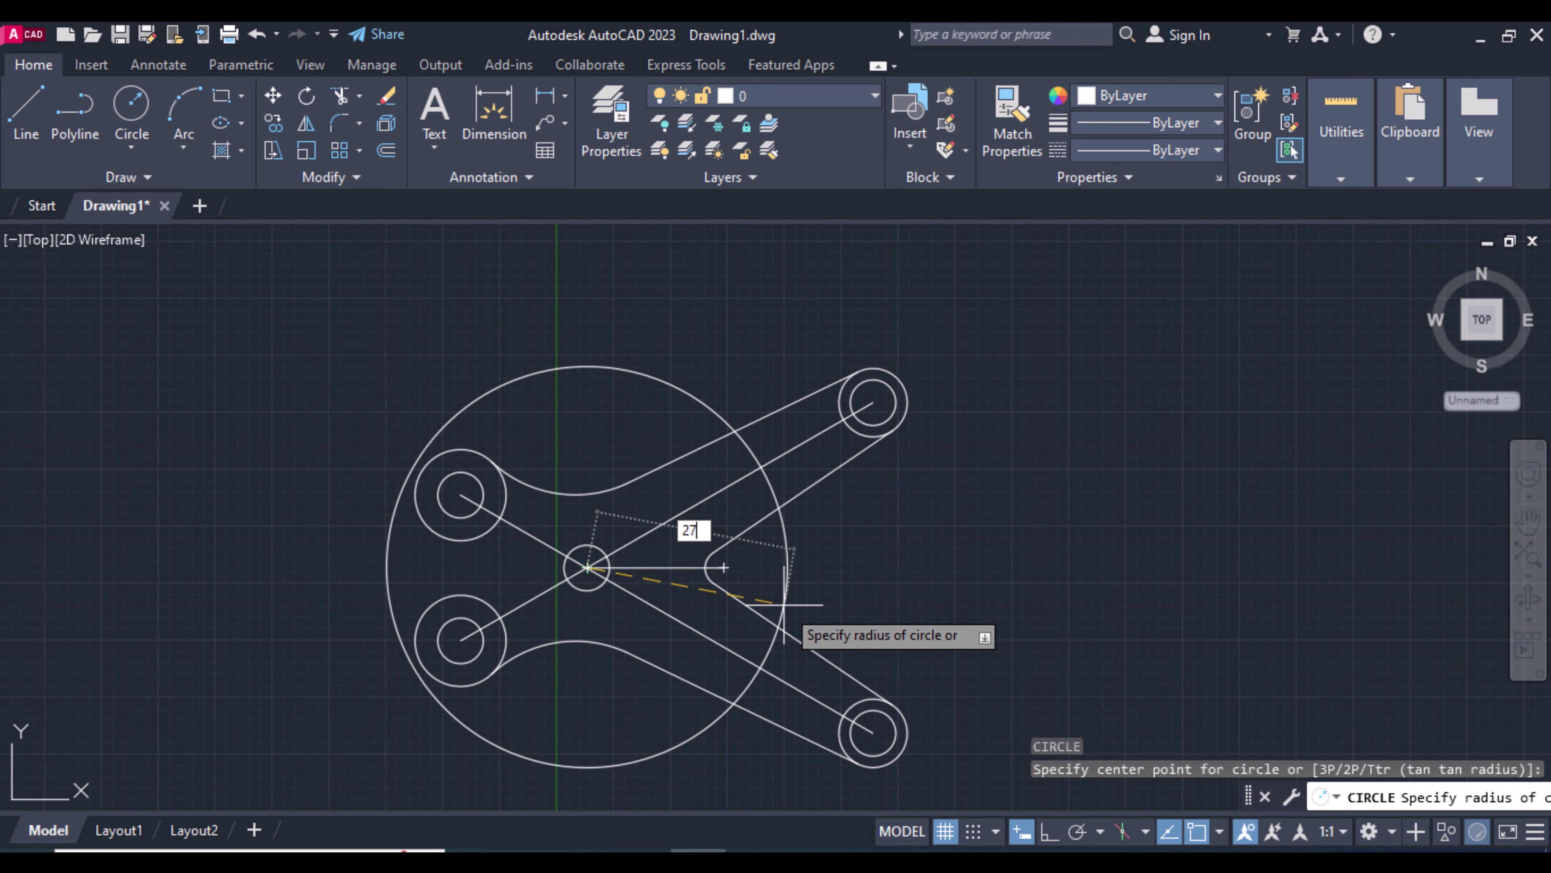
key("Return")
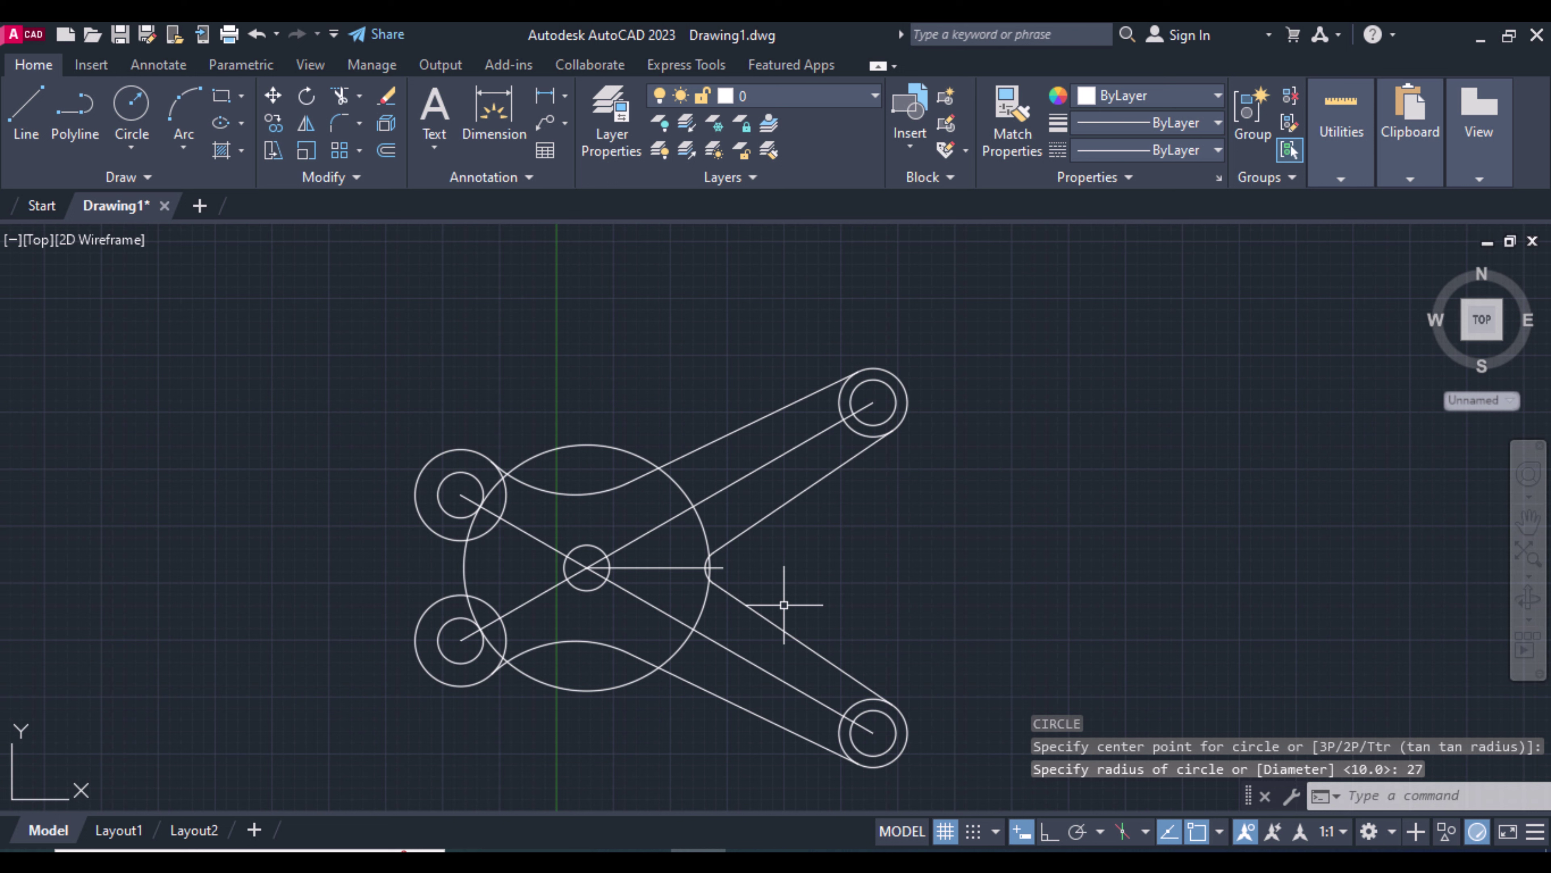
key("Return")
left_click(586, 568)
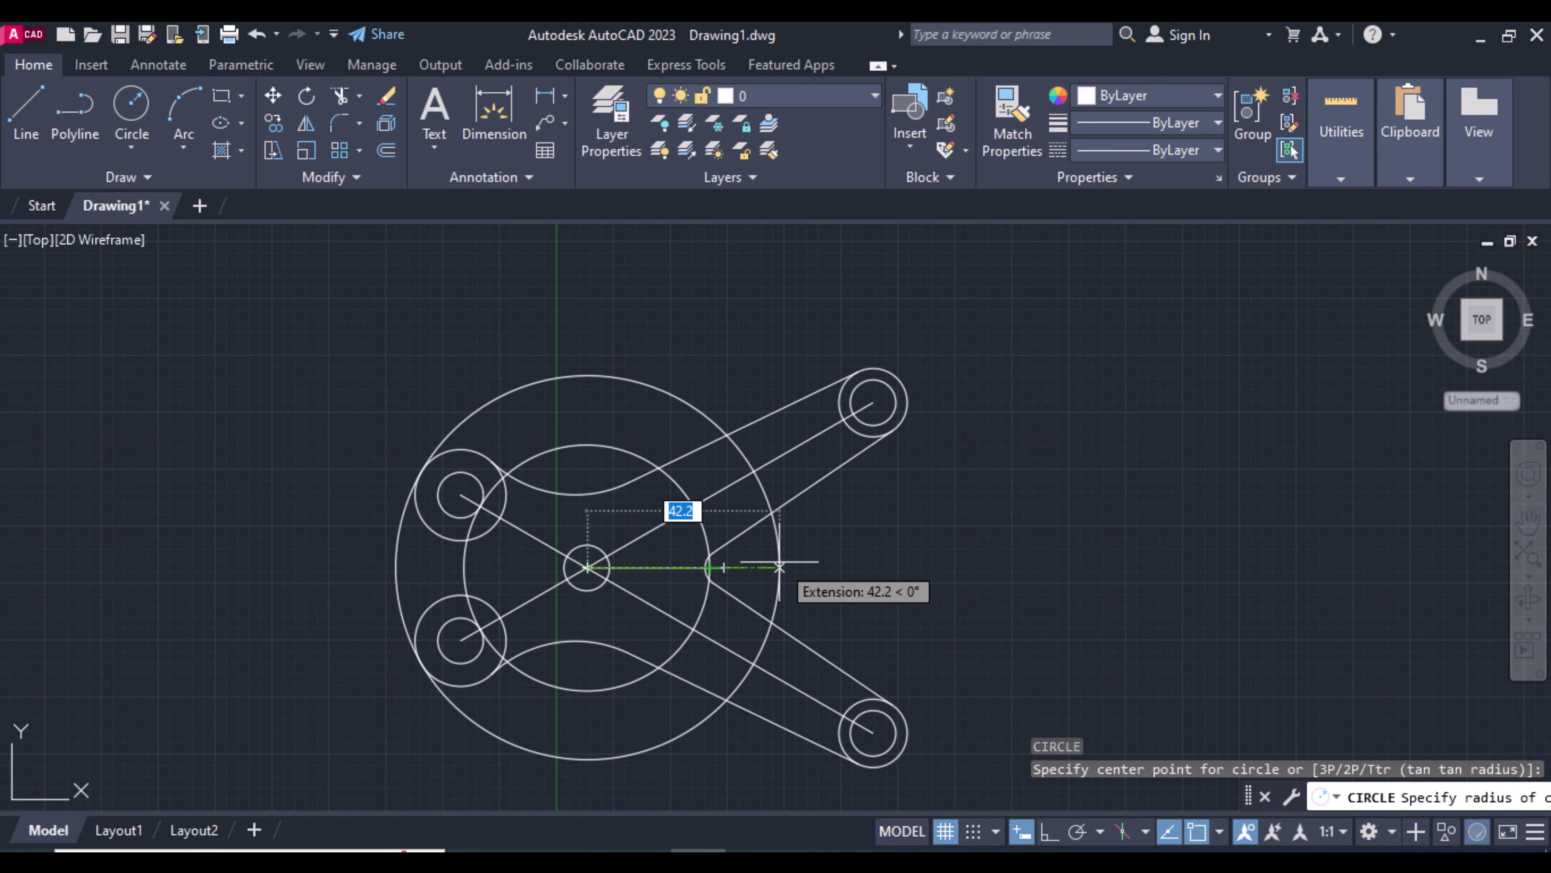
type("37")
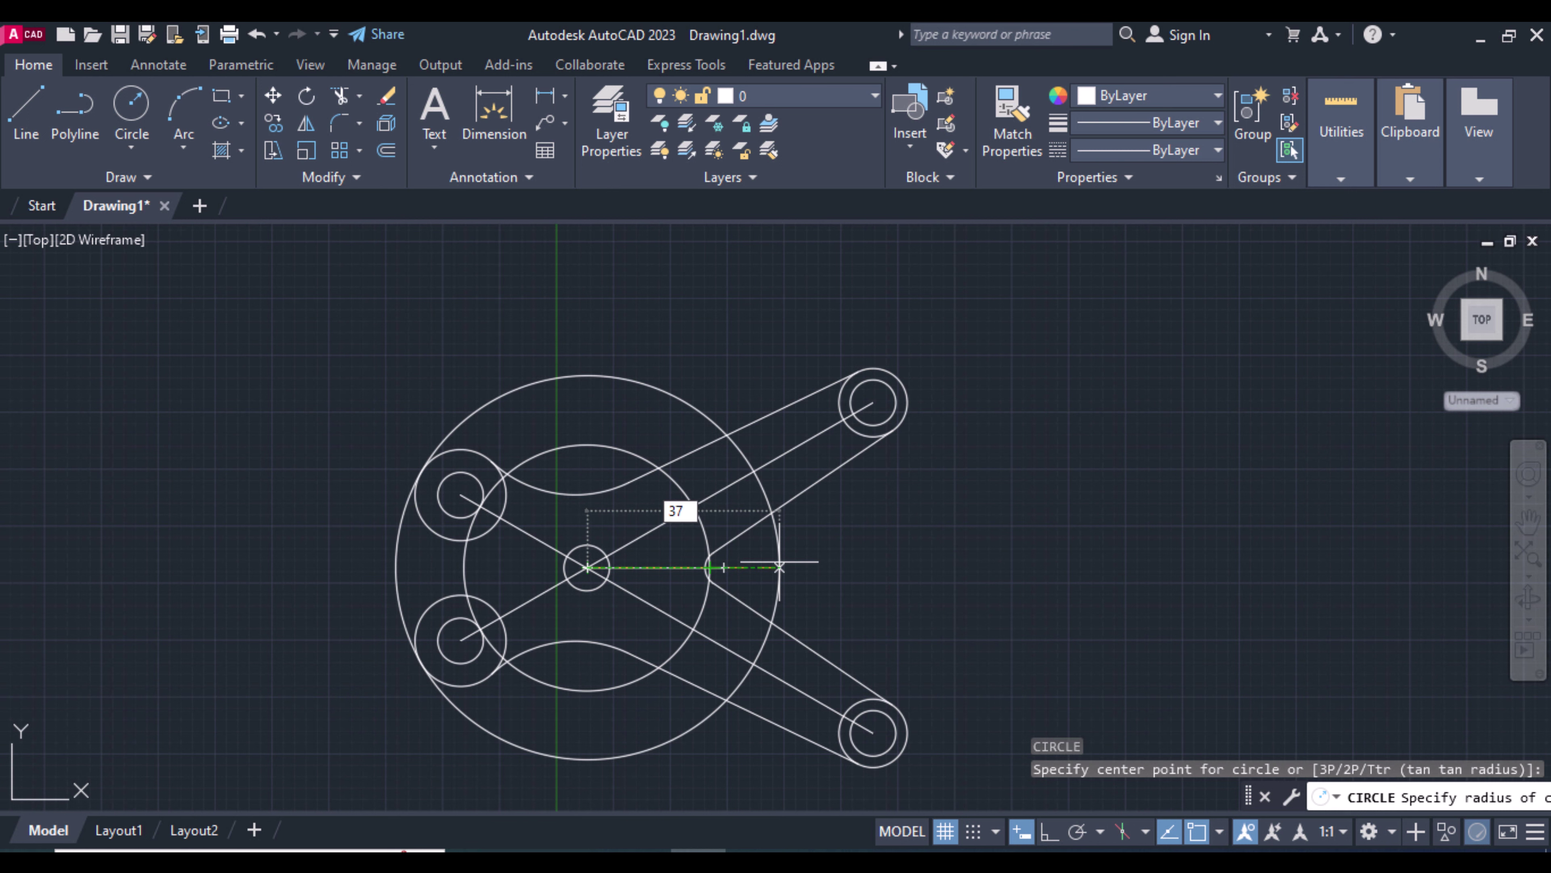
key("Return")
key("Return")
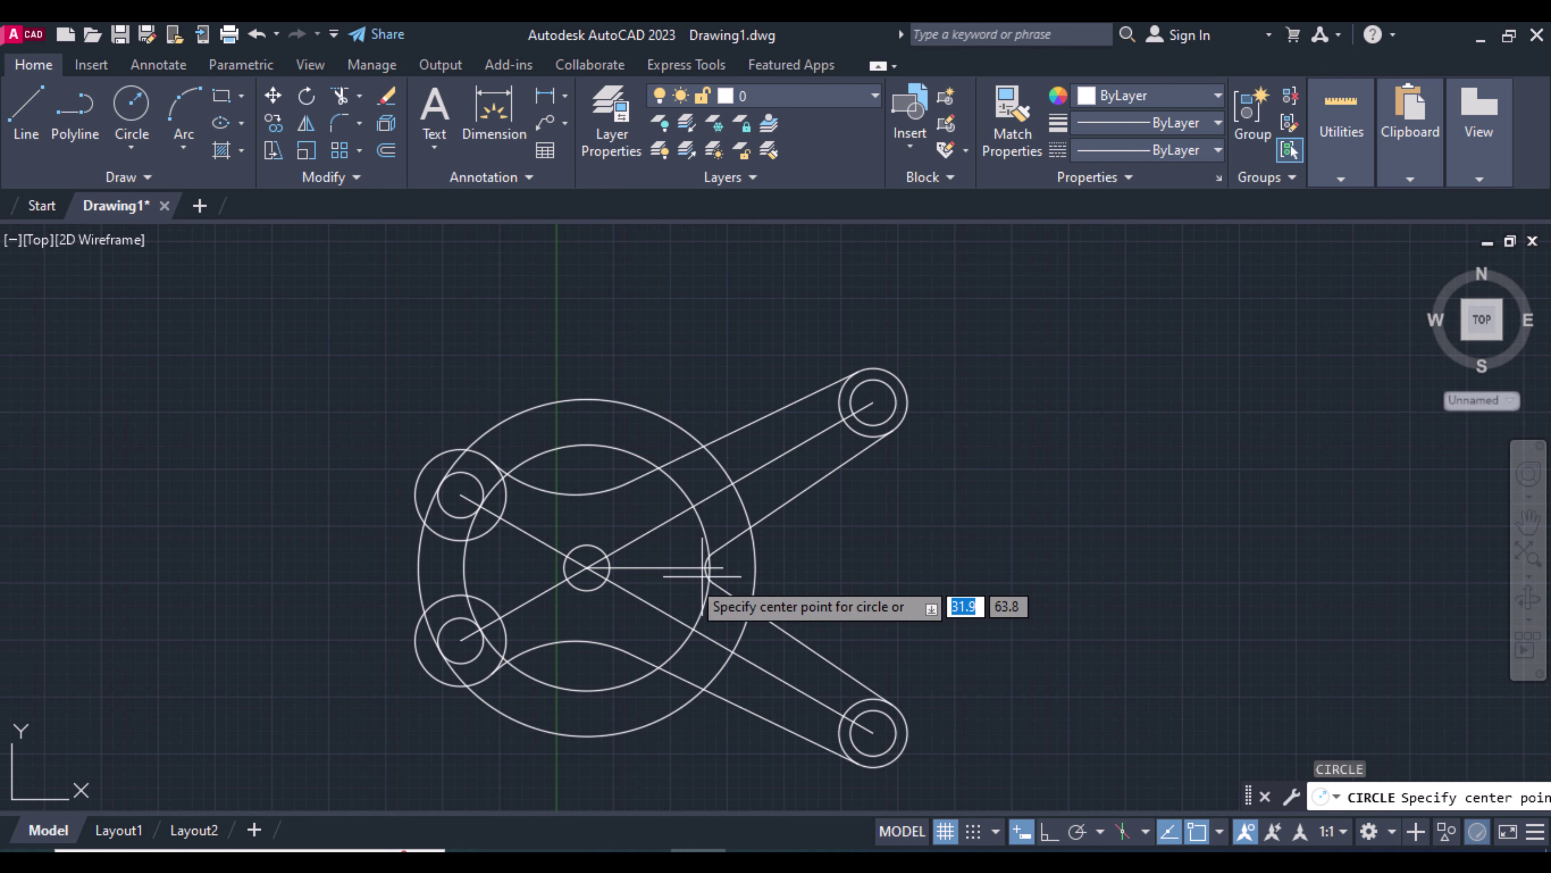
left_click(587, 567)
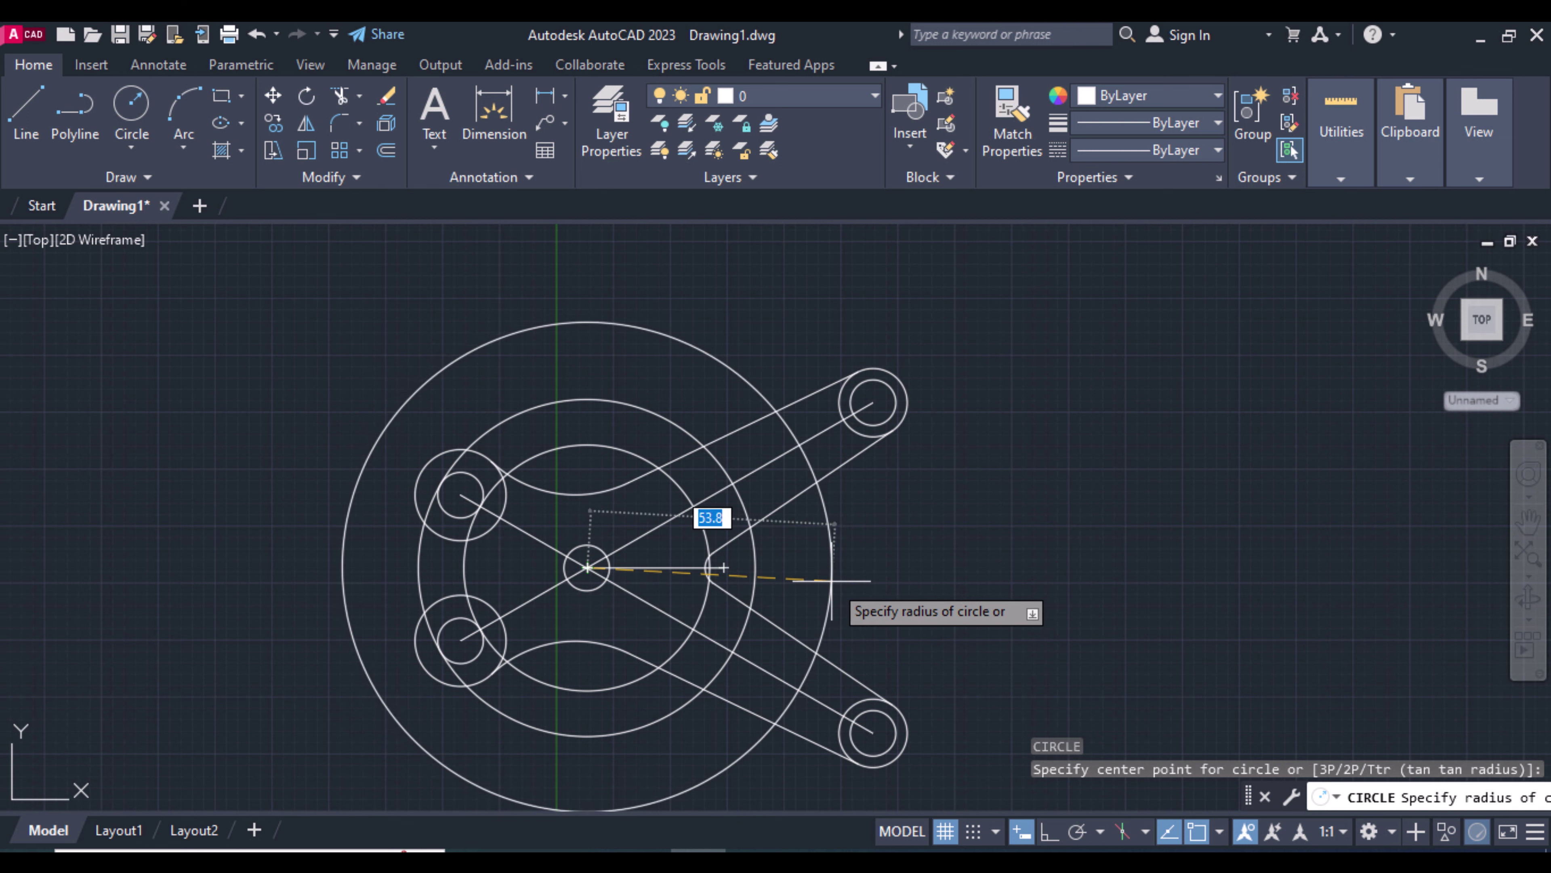
key("Return")
type("TR")
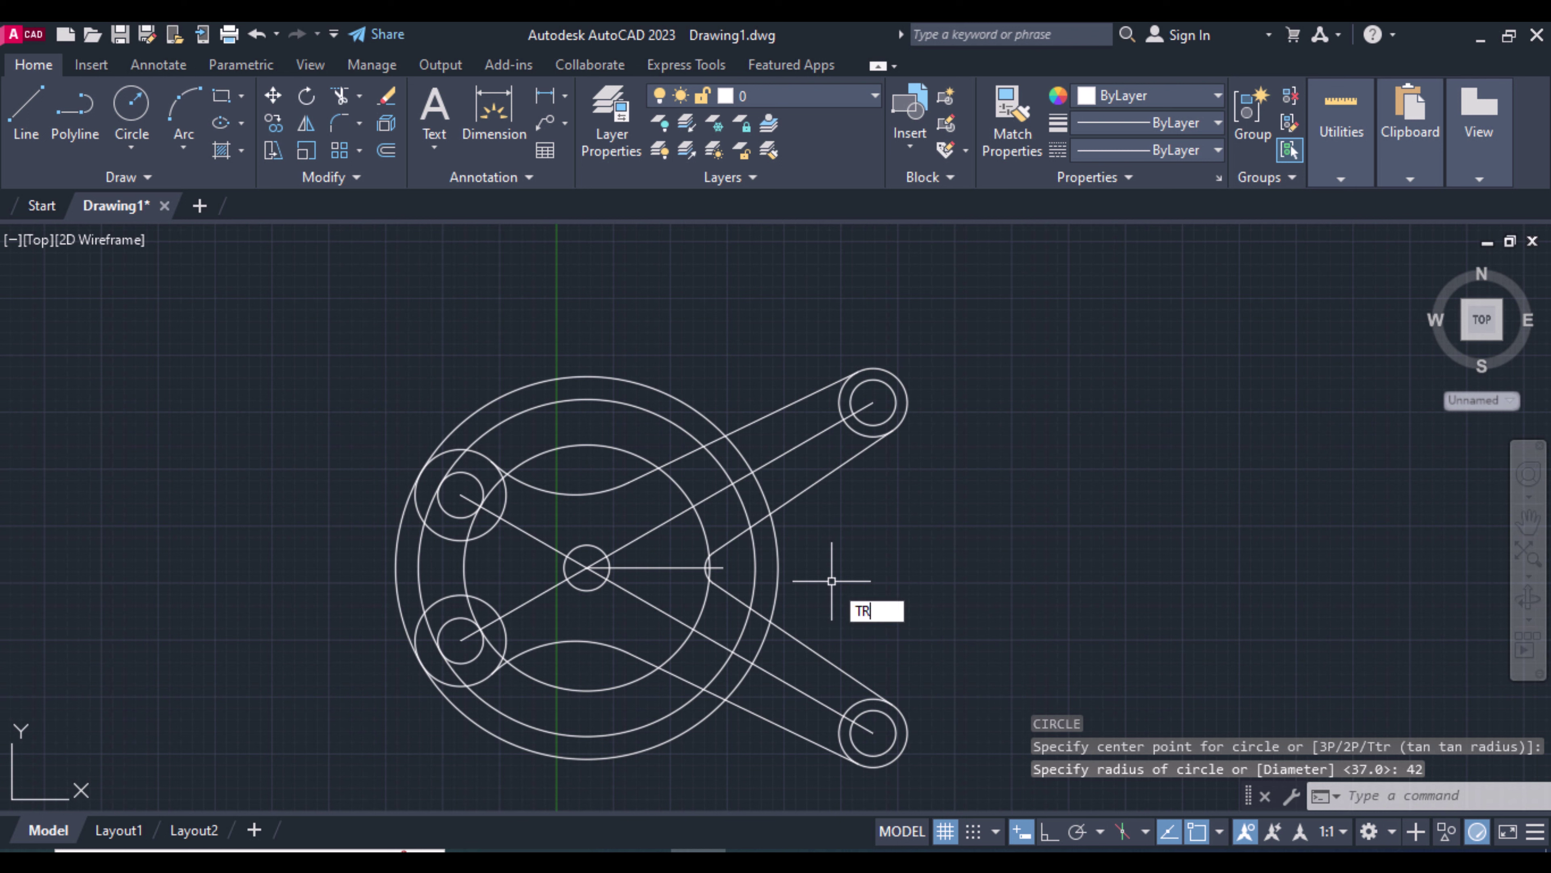
Trim the outer ring arcs on the right and the arcs around the upper-left boss
key("Return")
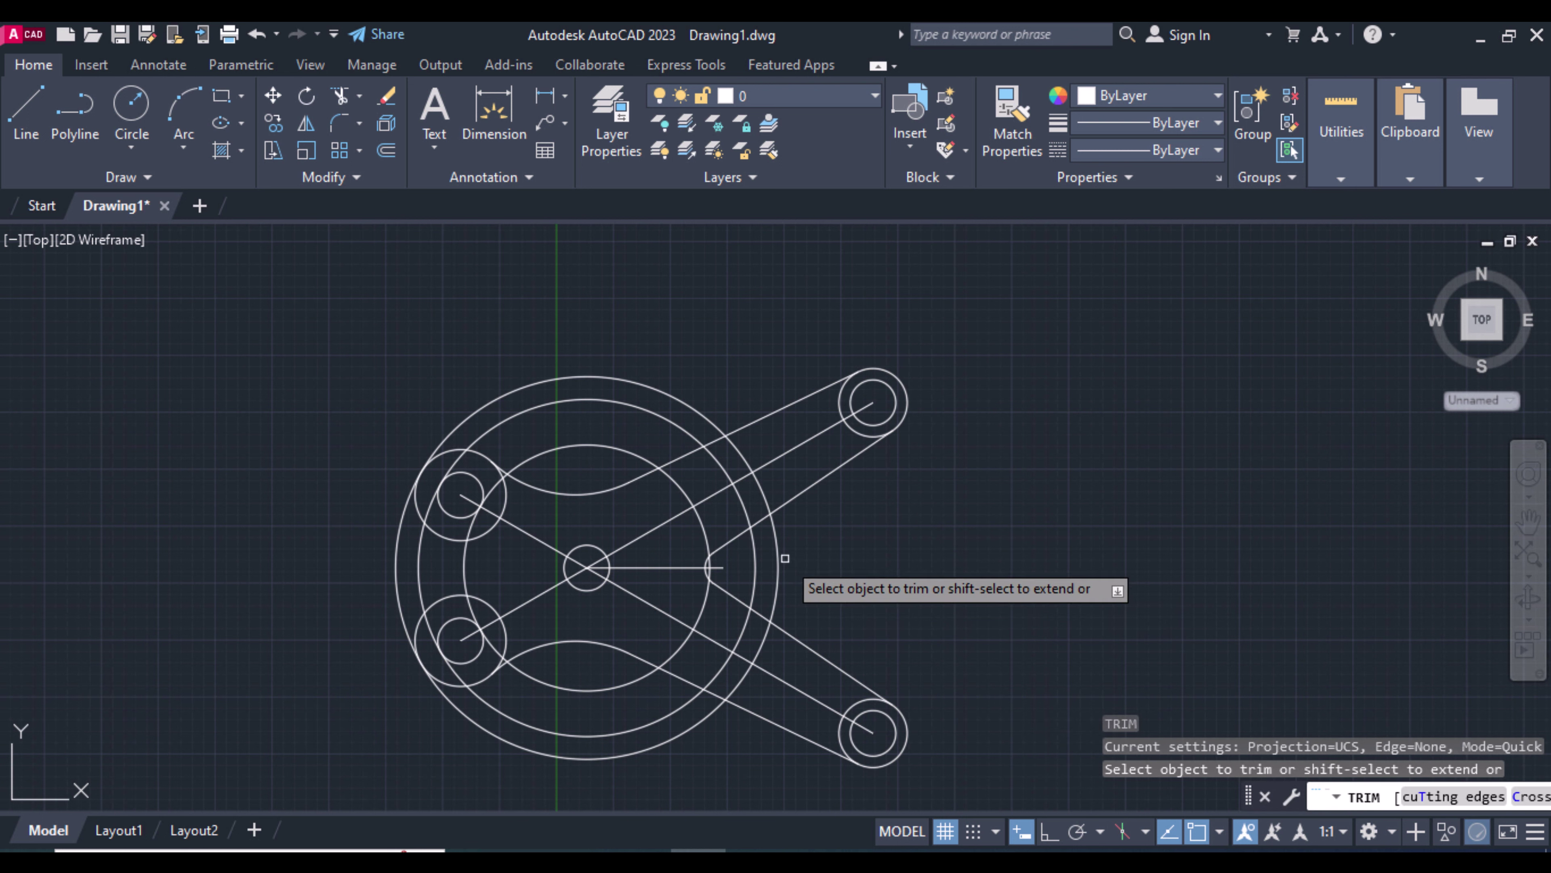
left_click_drag(785, 558, 731, 566)
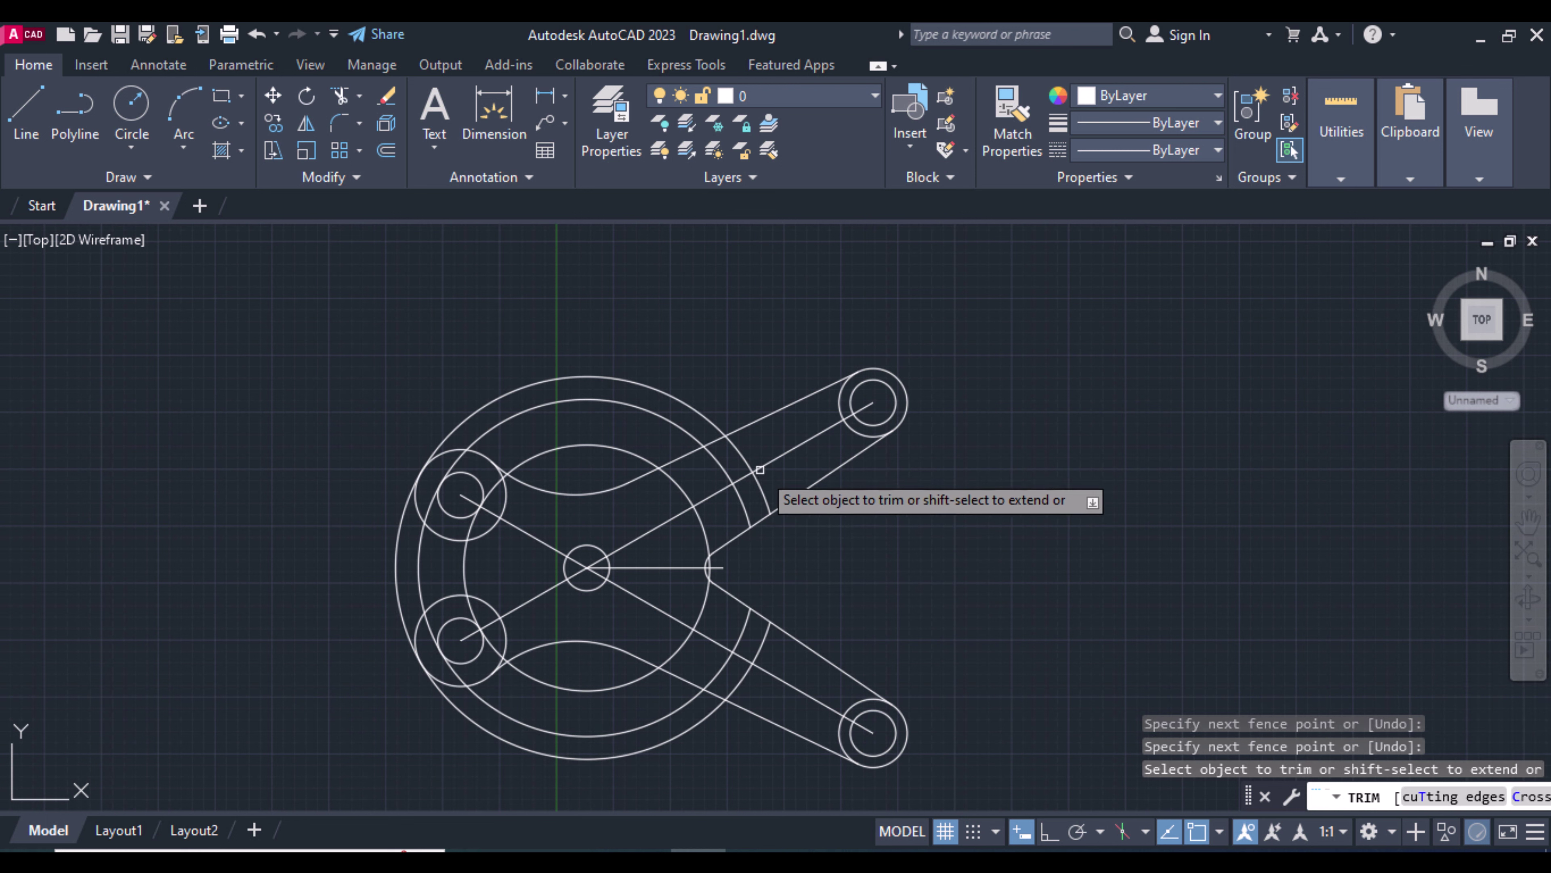
left_click_drag(783, 489, 740, 496)
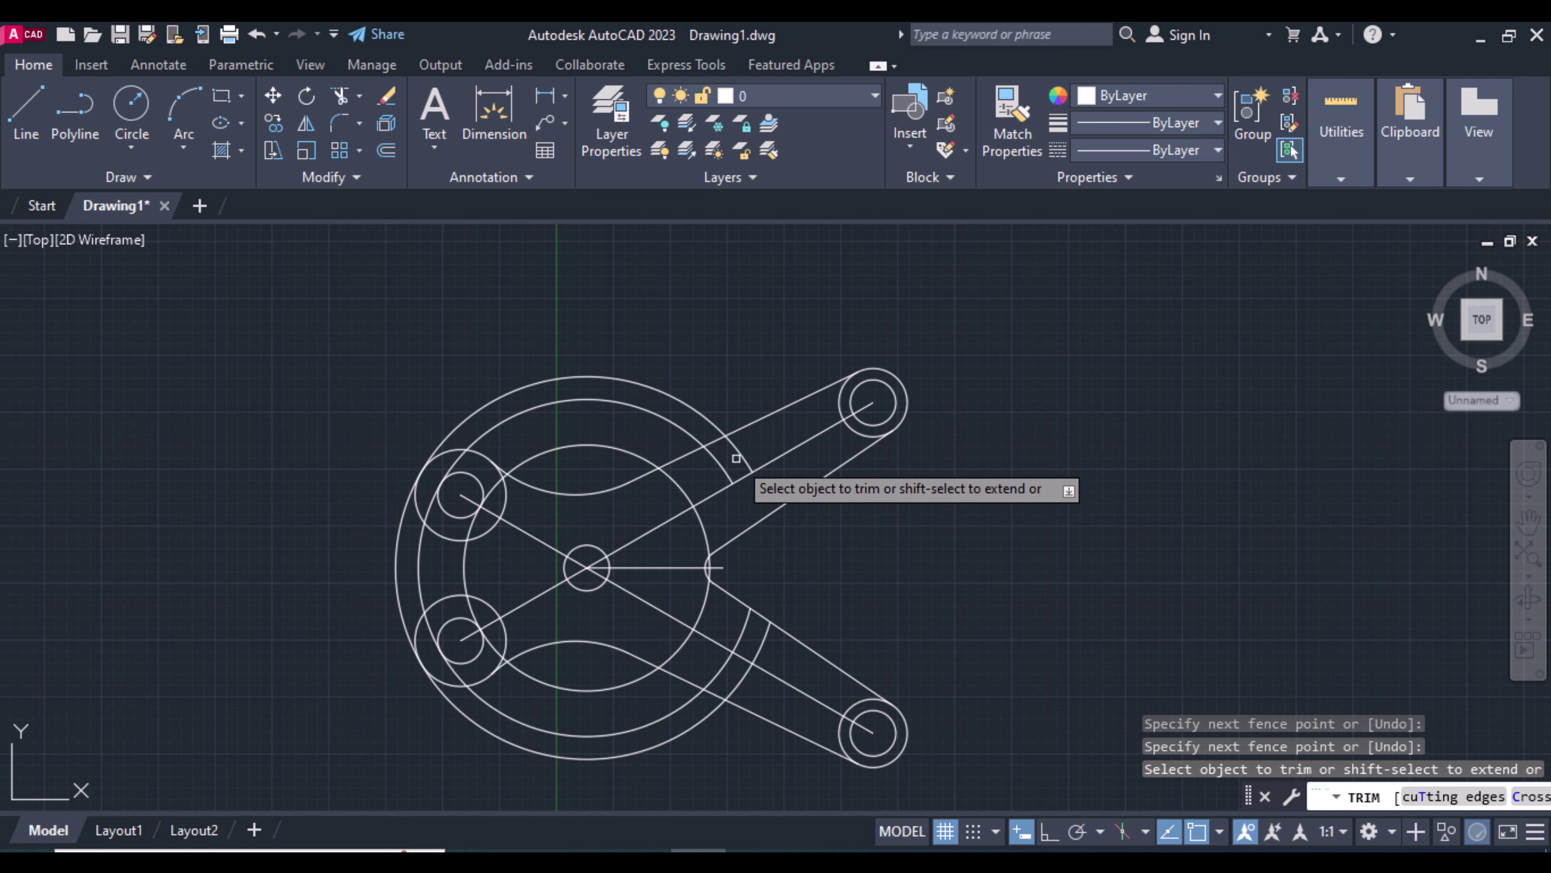
mouse_move(758, 439)
left_mouse_down()
mouse_move(707, 375)
mouse_move(658, 419)
left_mouse_up()
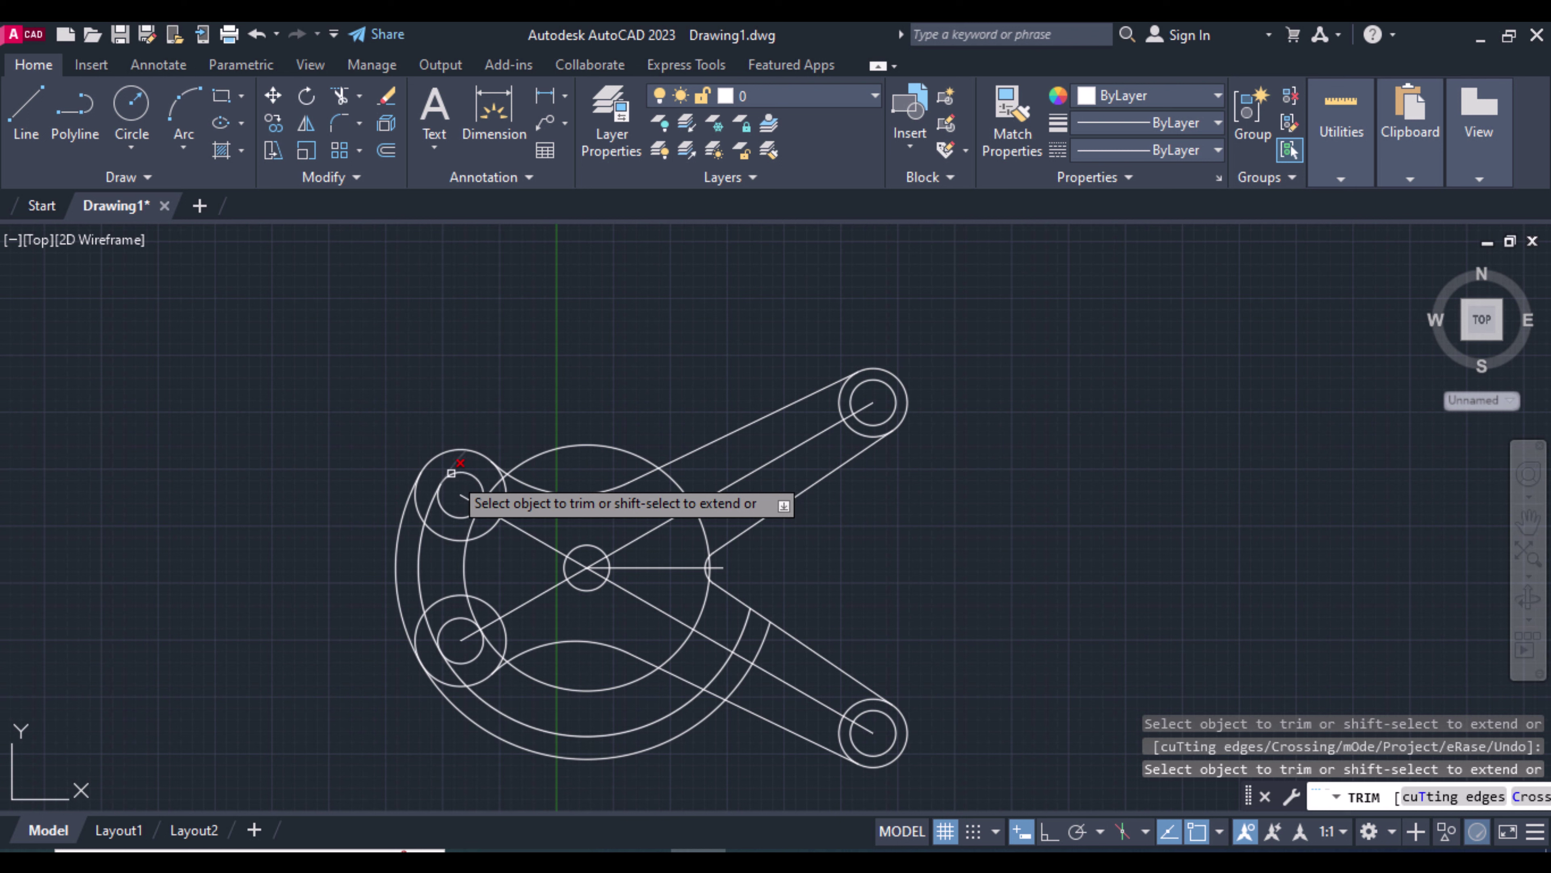
left_click(453, 463)
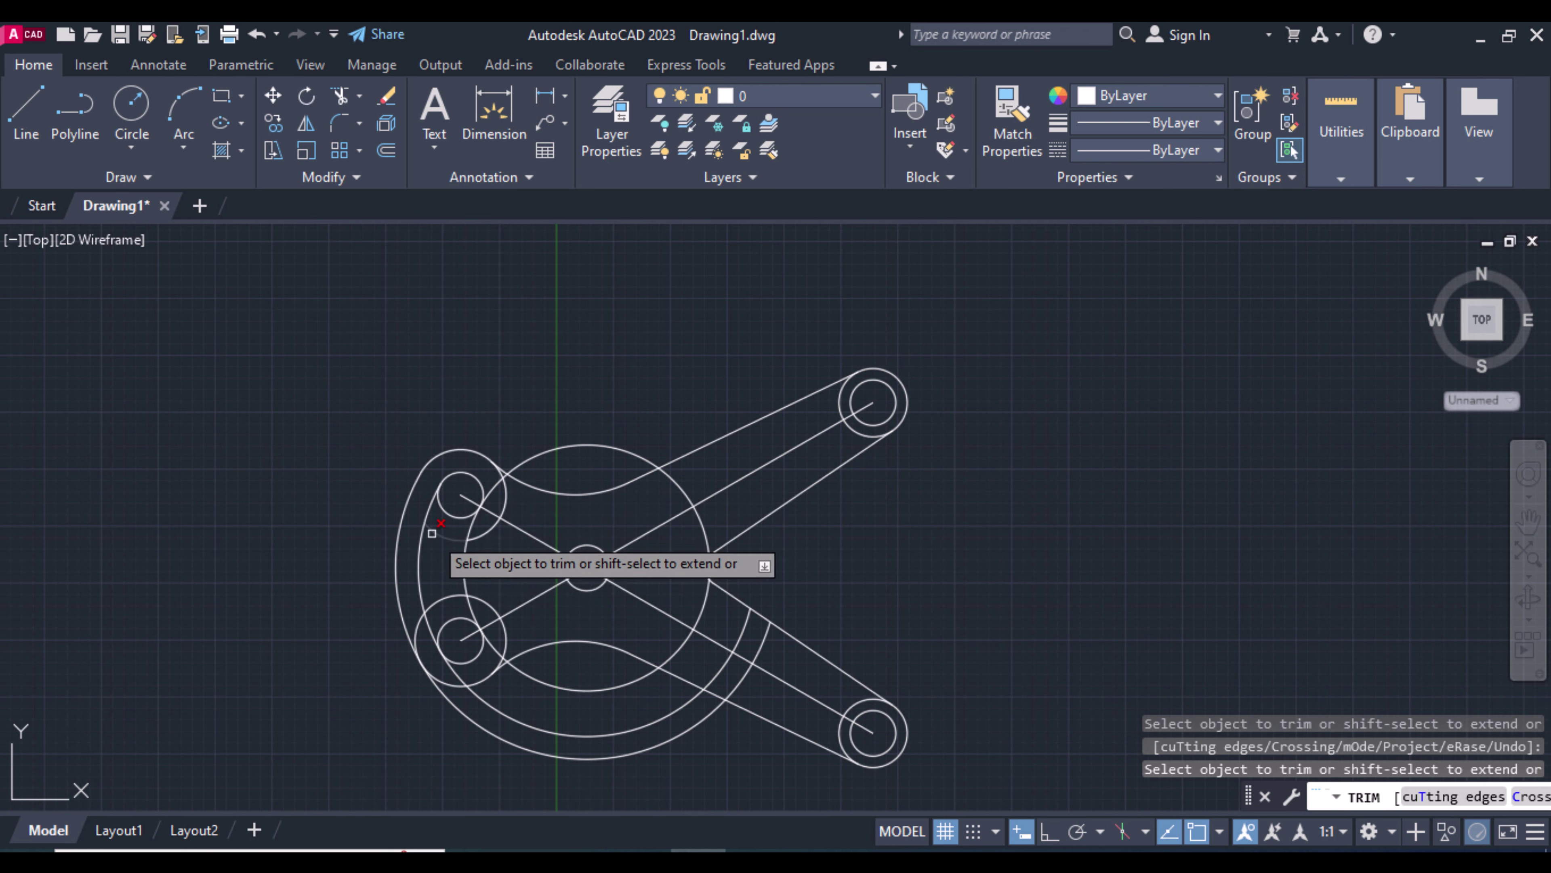
left_click(478, 533)
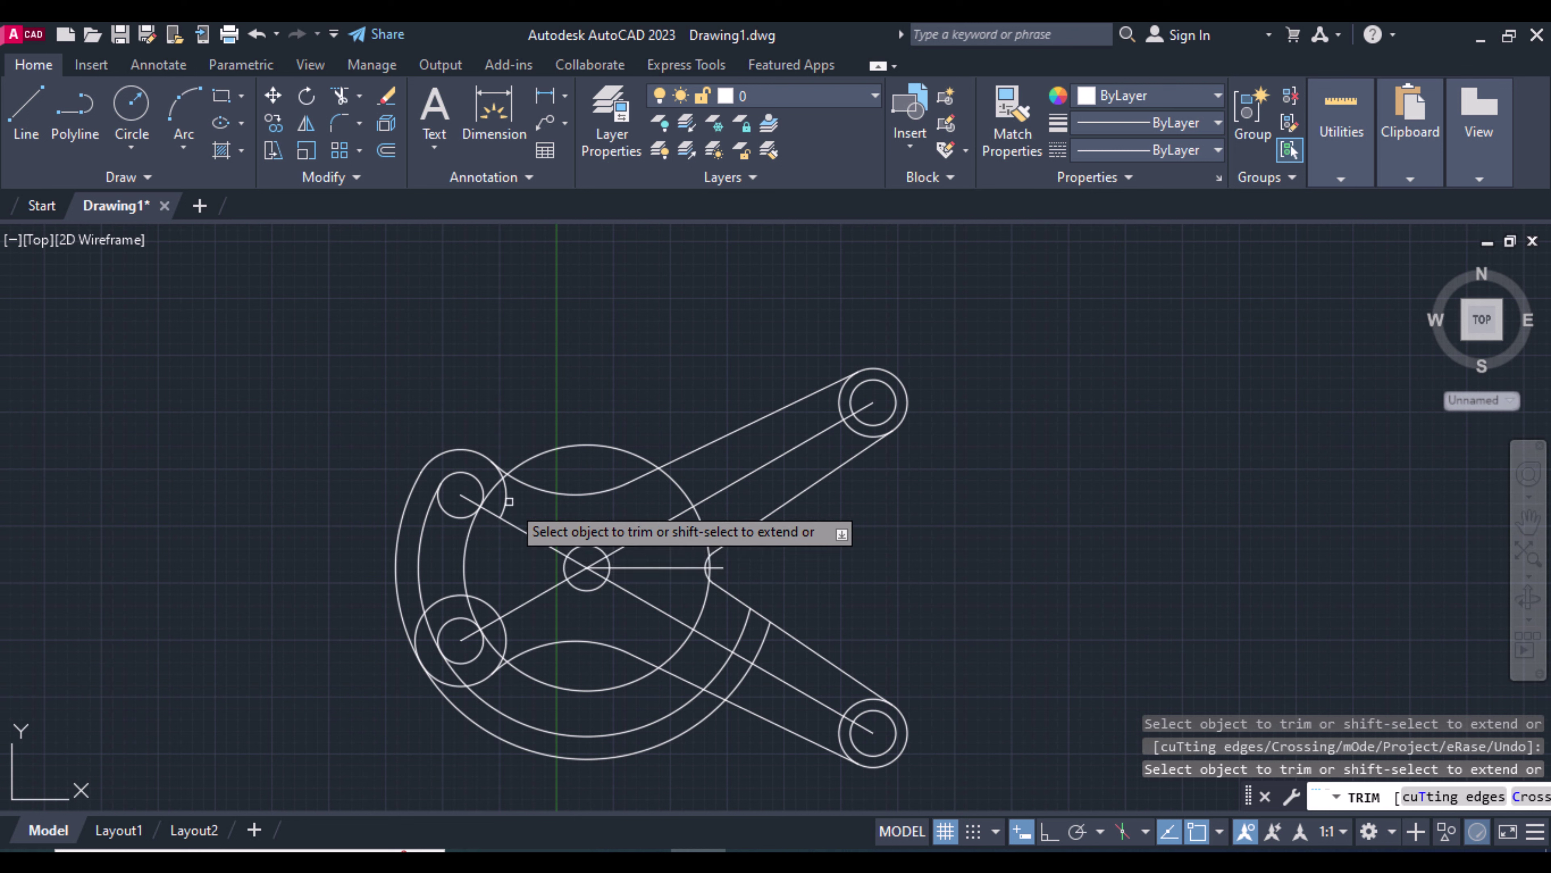
left_click(498, 476)
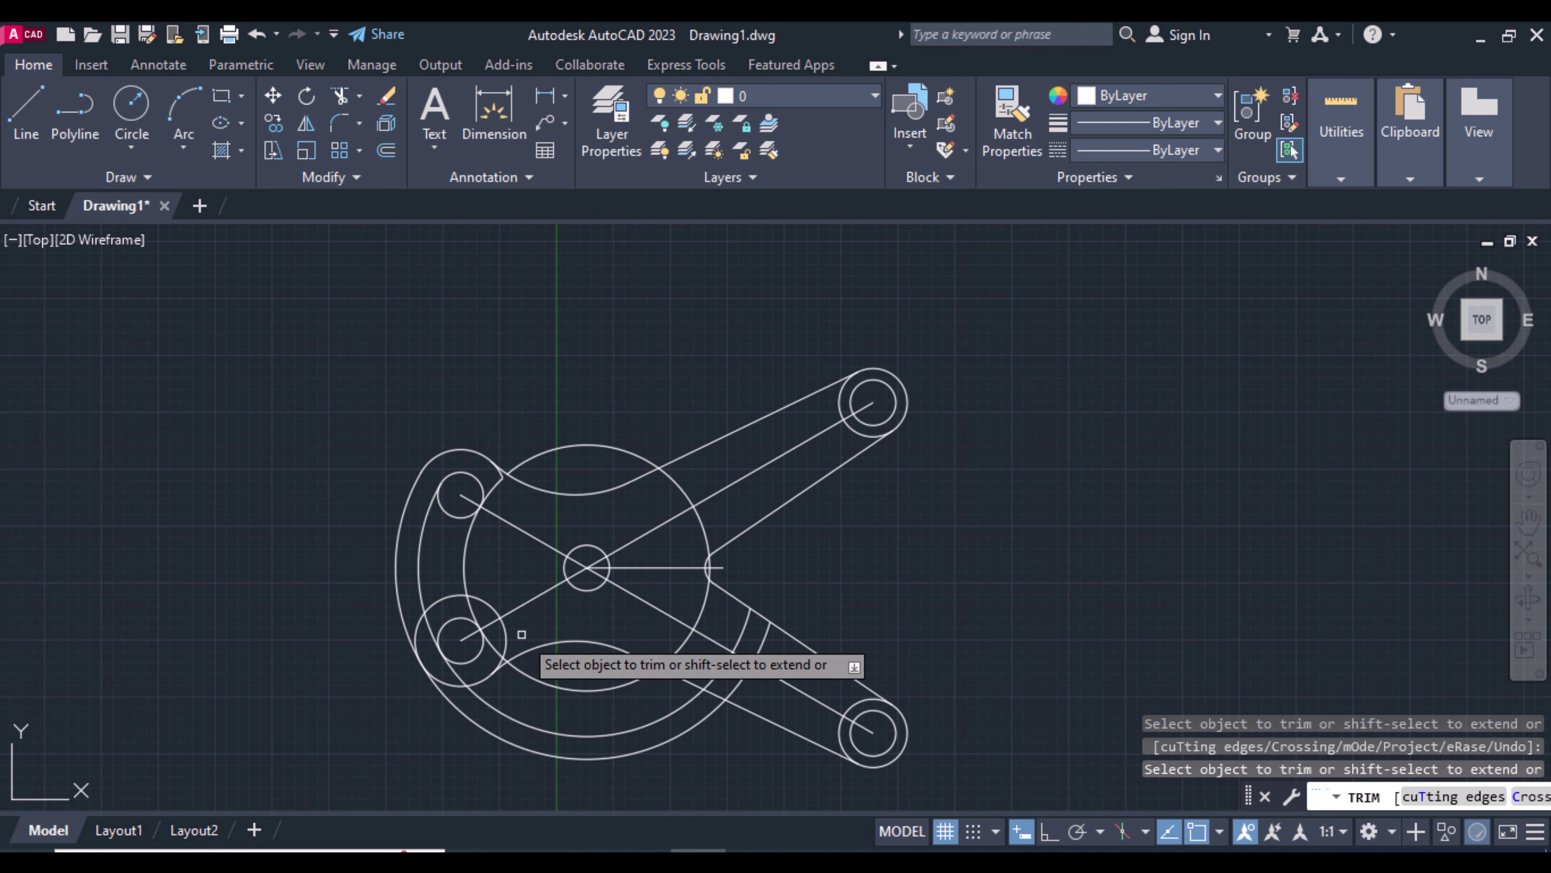
key("ctrl+z")
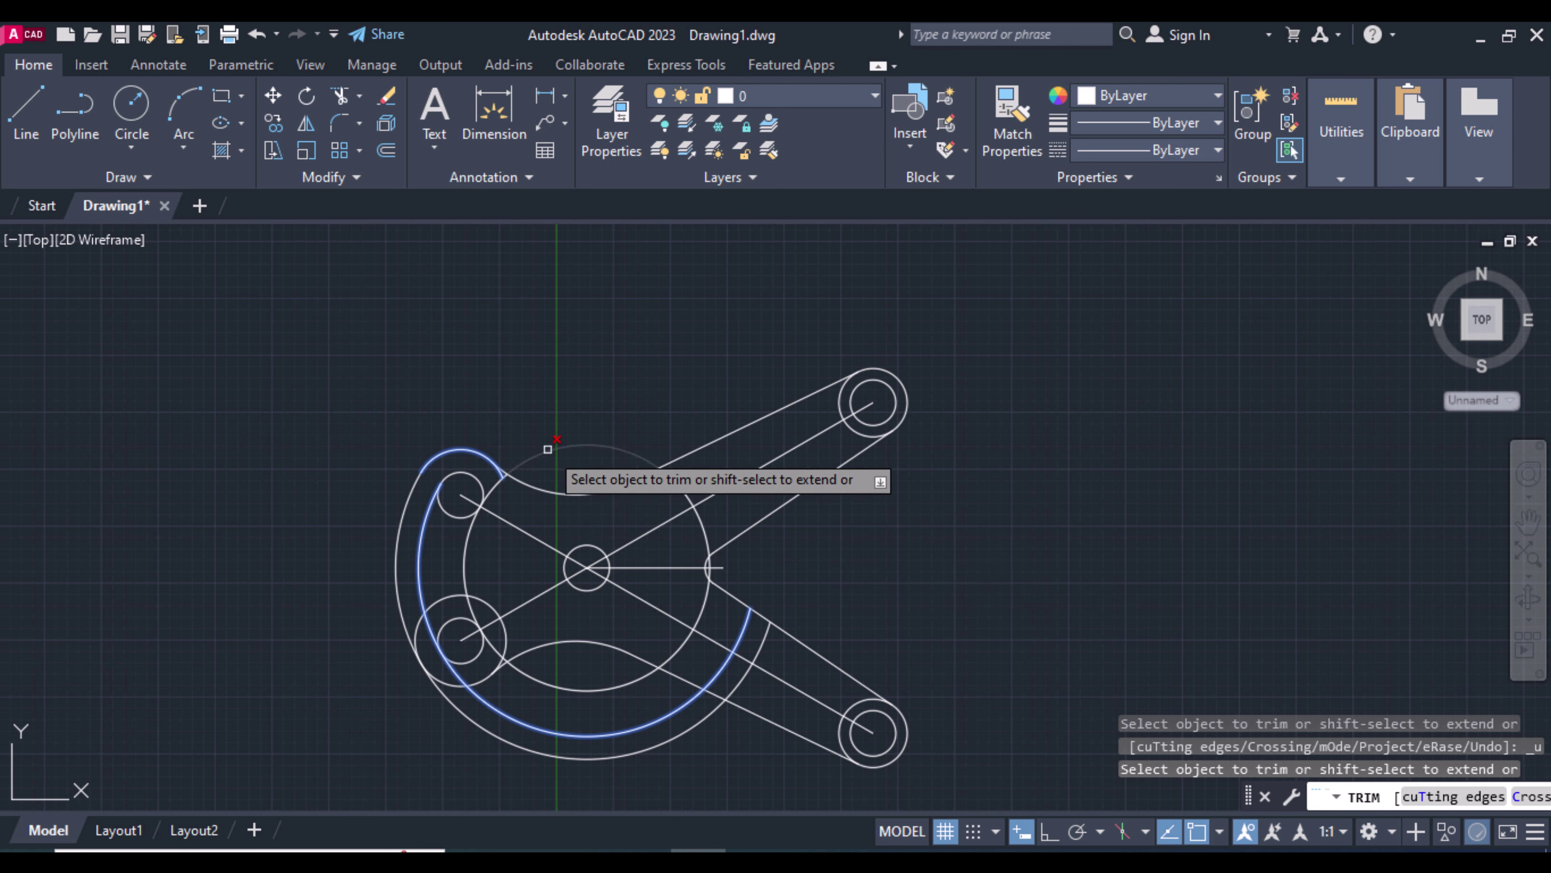
left_click(553, 447)
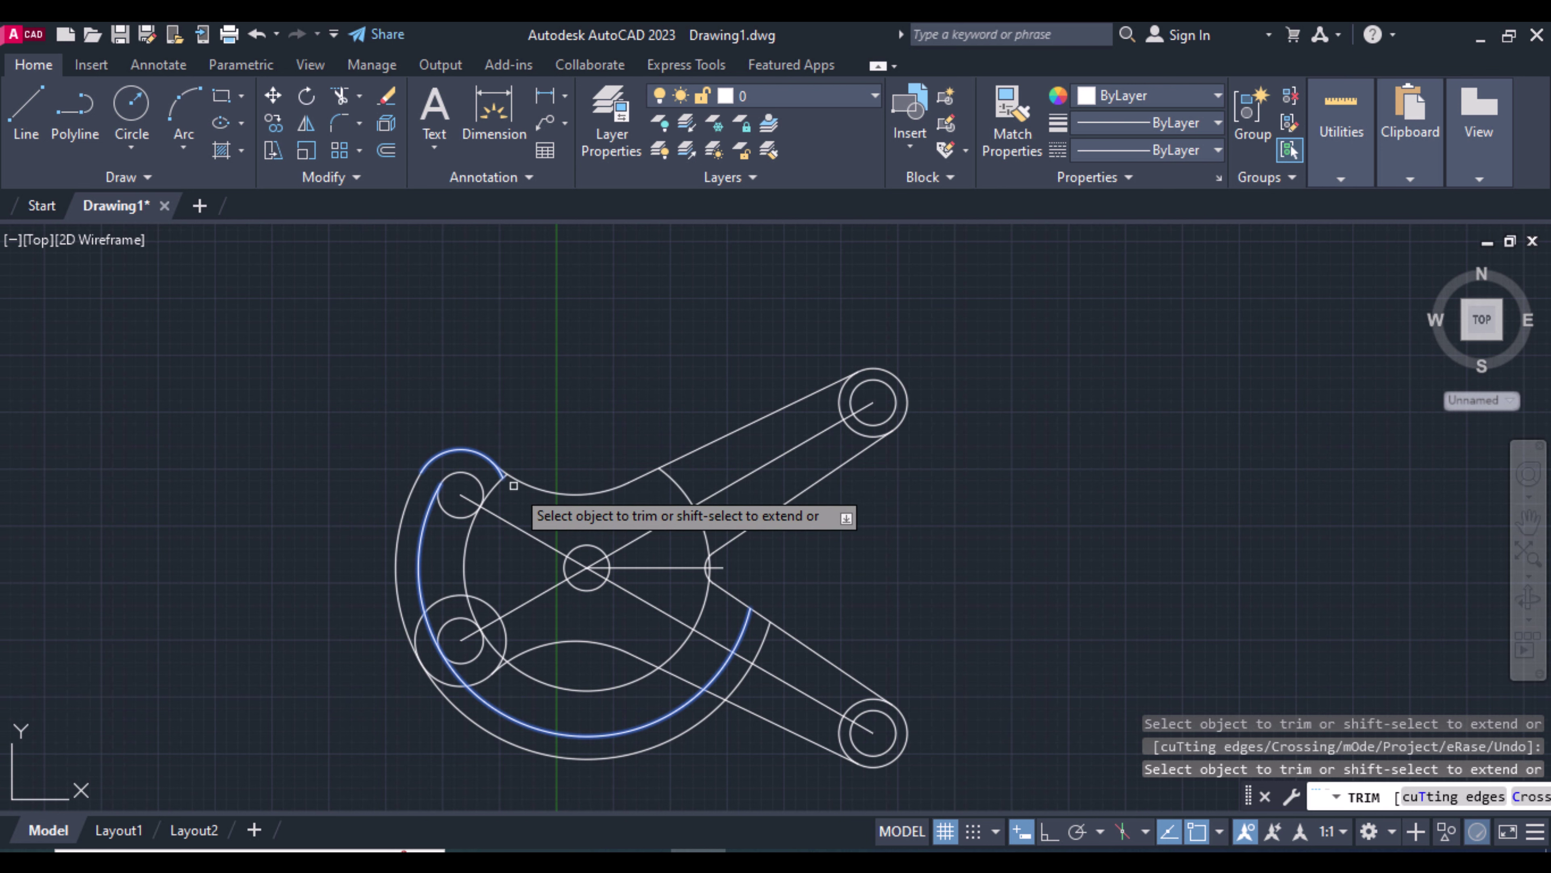
scroll(500, 477, "up", 2)
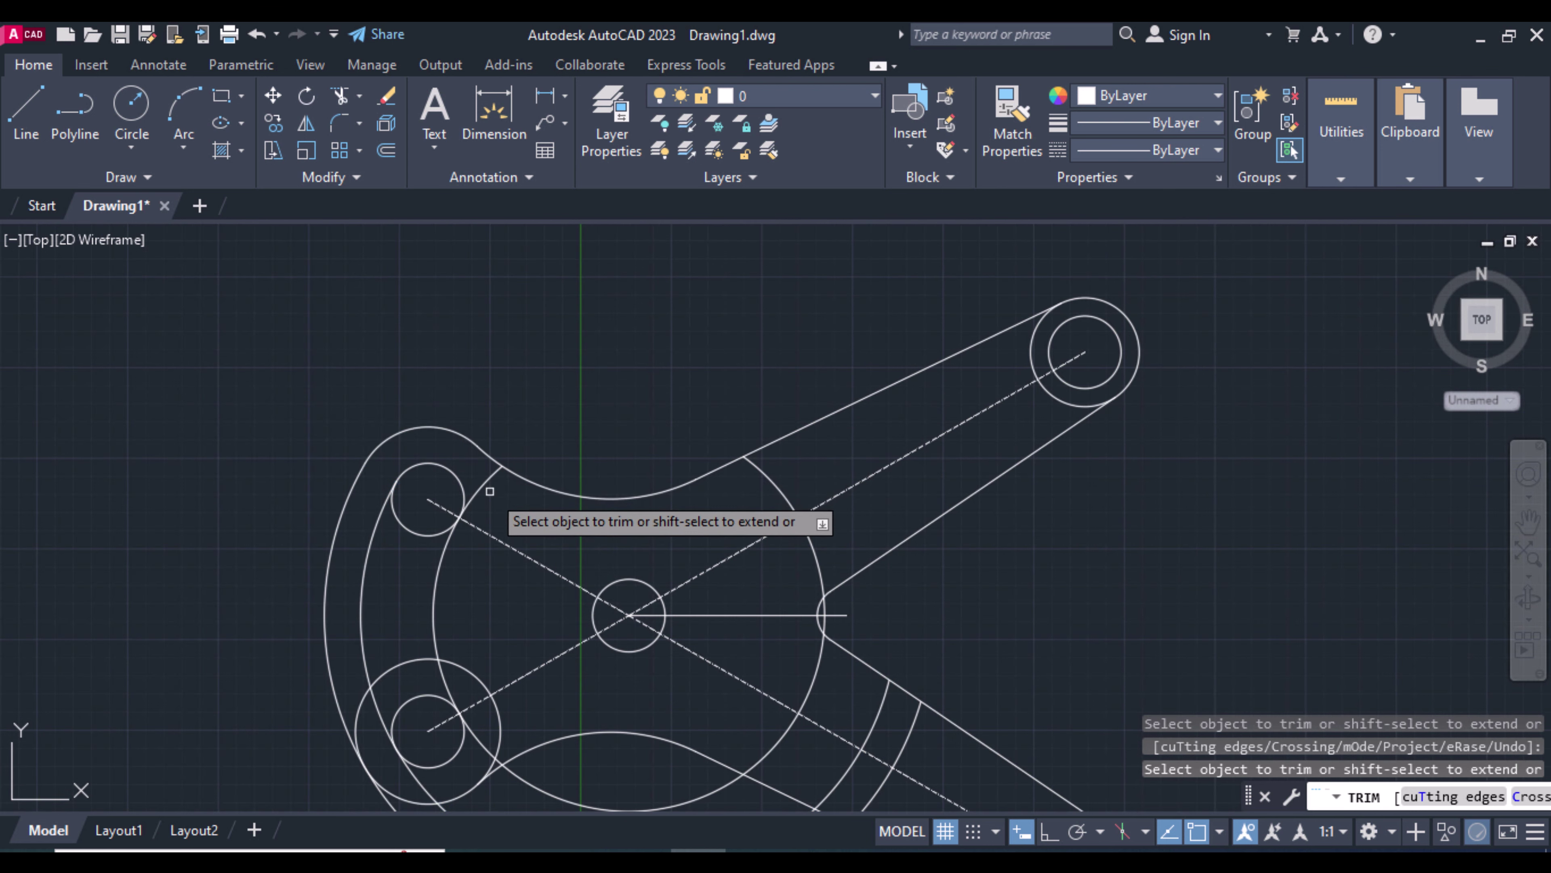
scroll(489, 490, "down", 2)
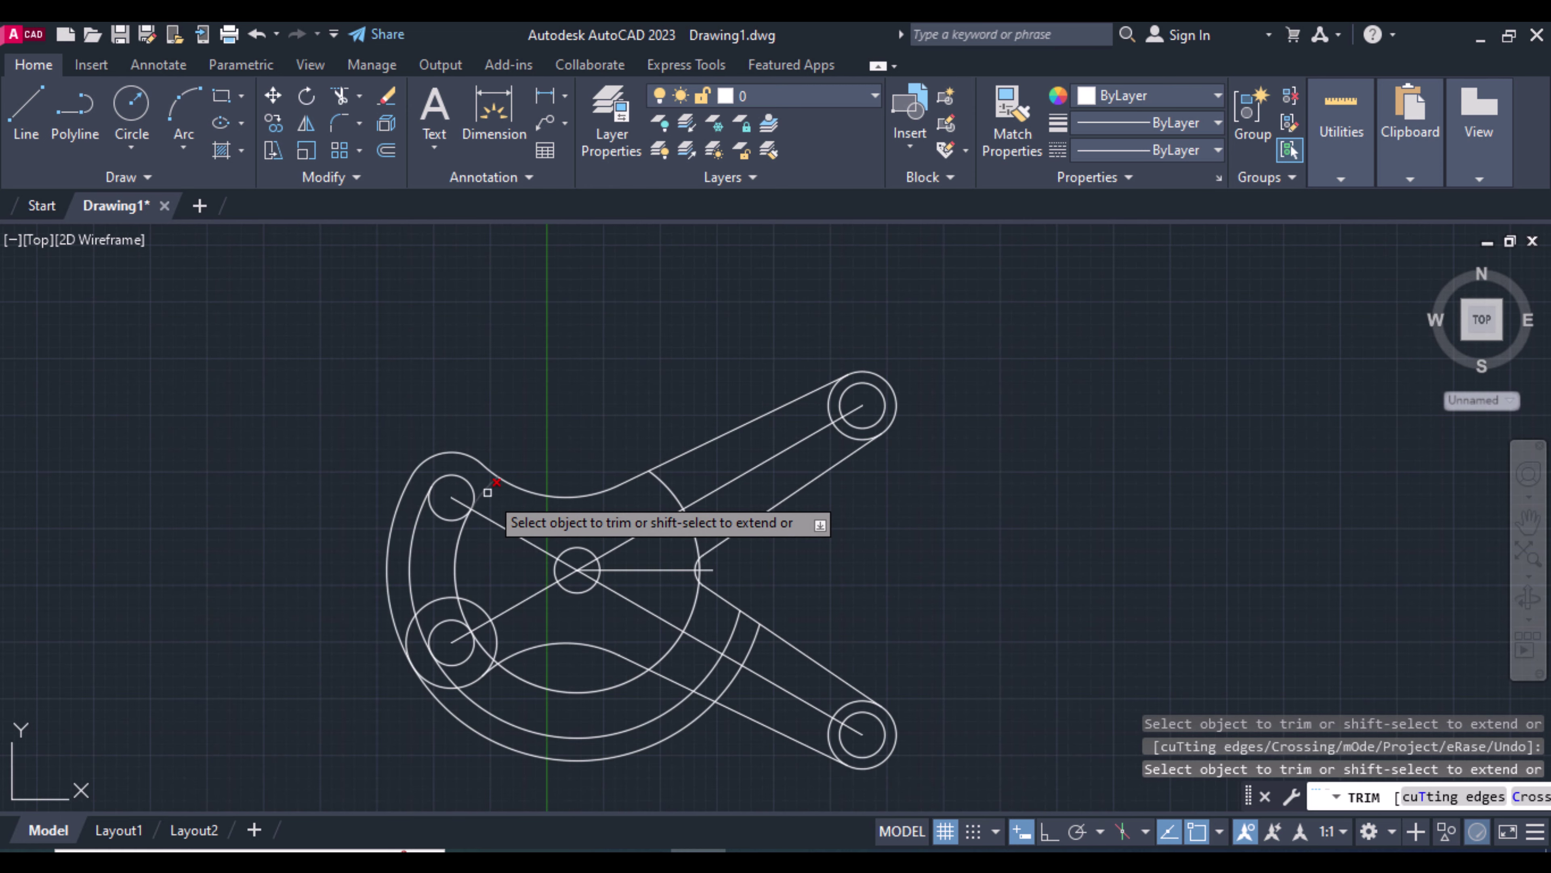
left_click(467, 480)
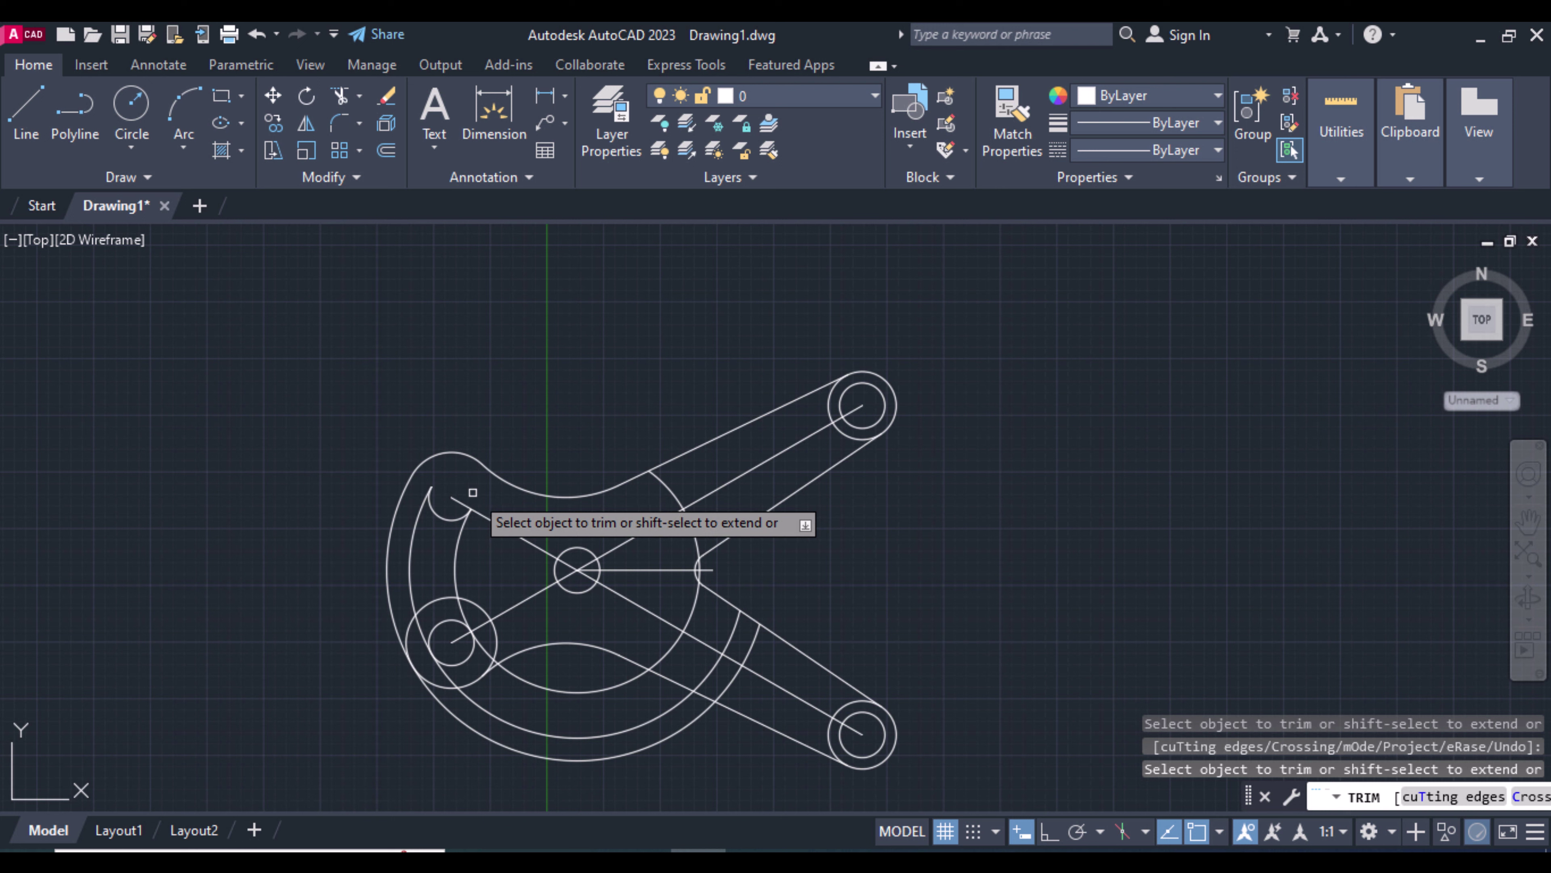
key("ctrl+z")
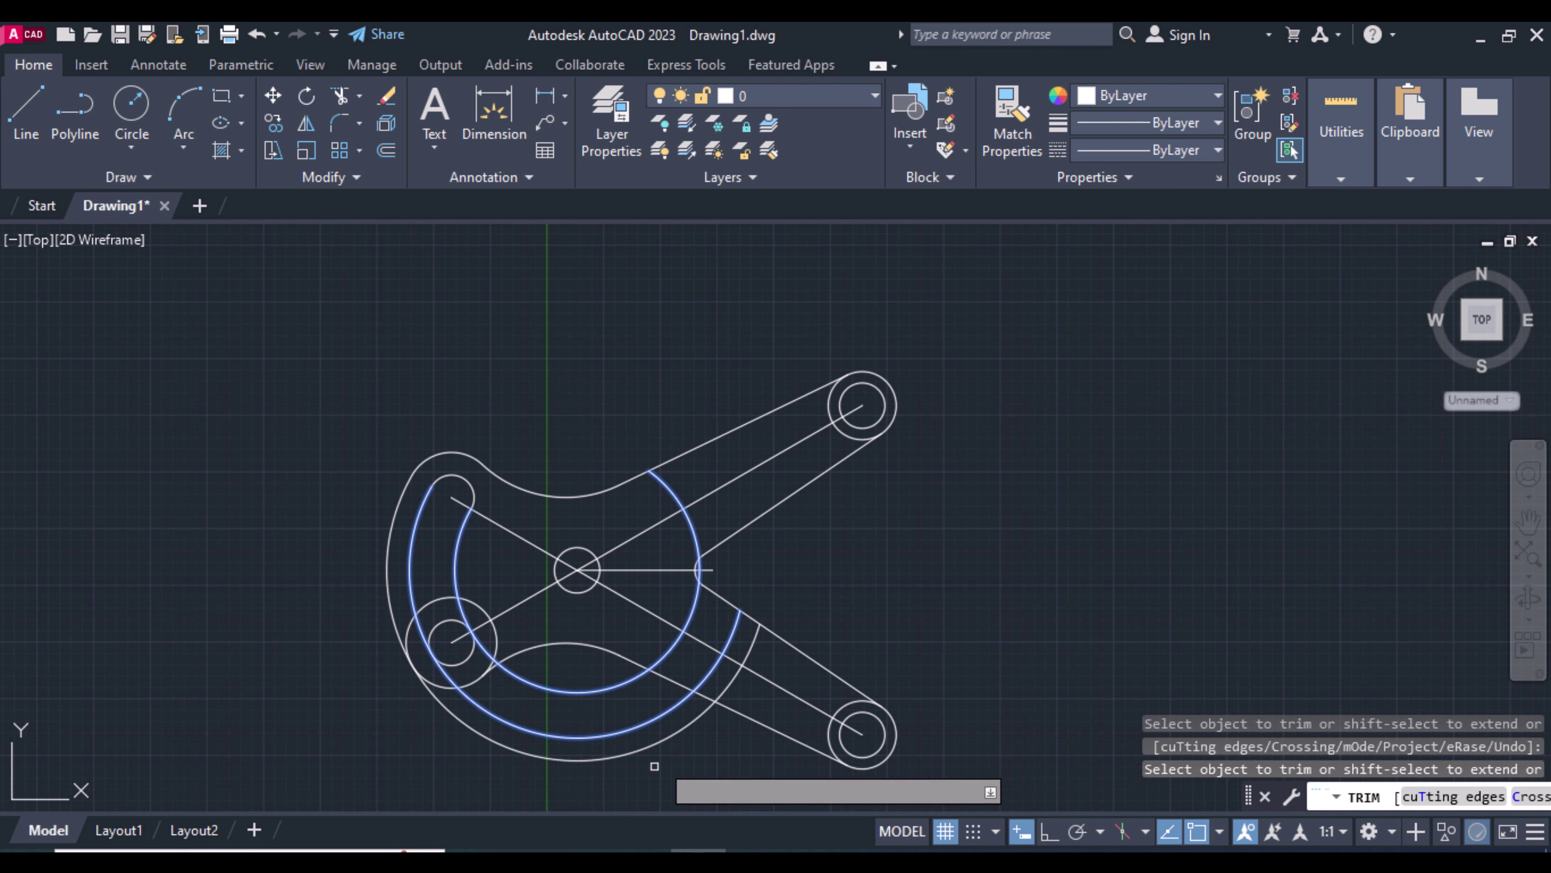
Trim the lower outer arcs and the inner arcs around the lower-left circle
left_click(761, 658)
left_click(730, 614)
key("Return")
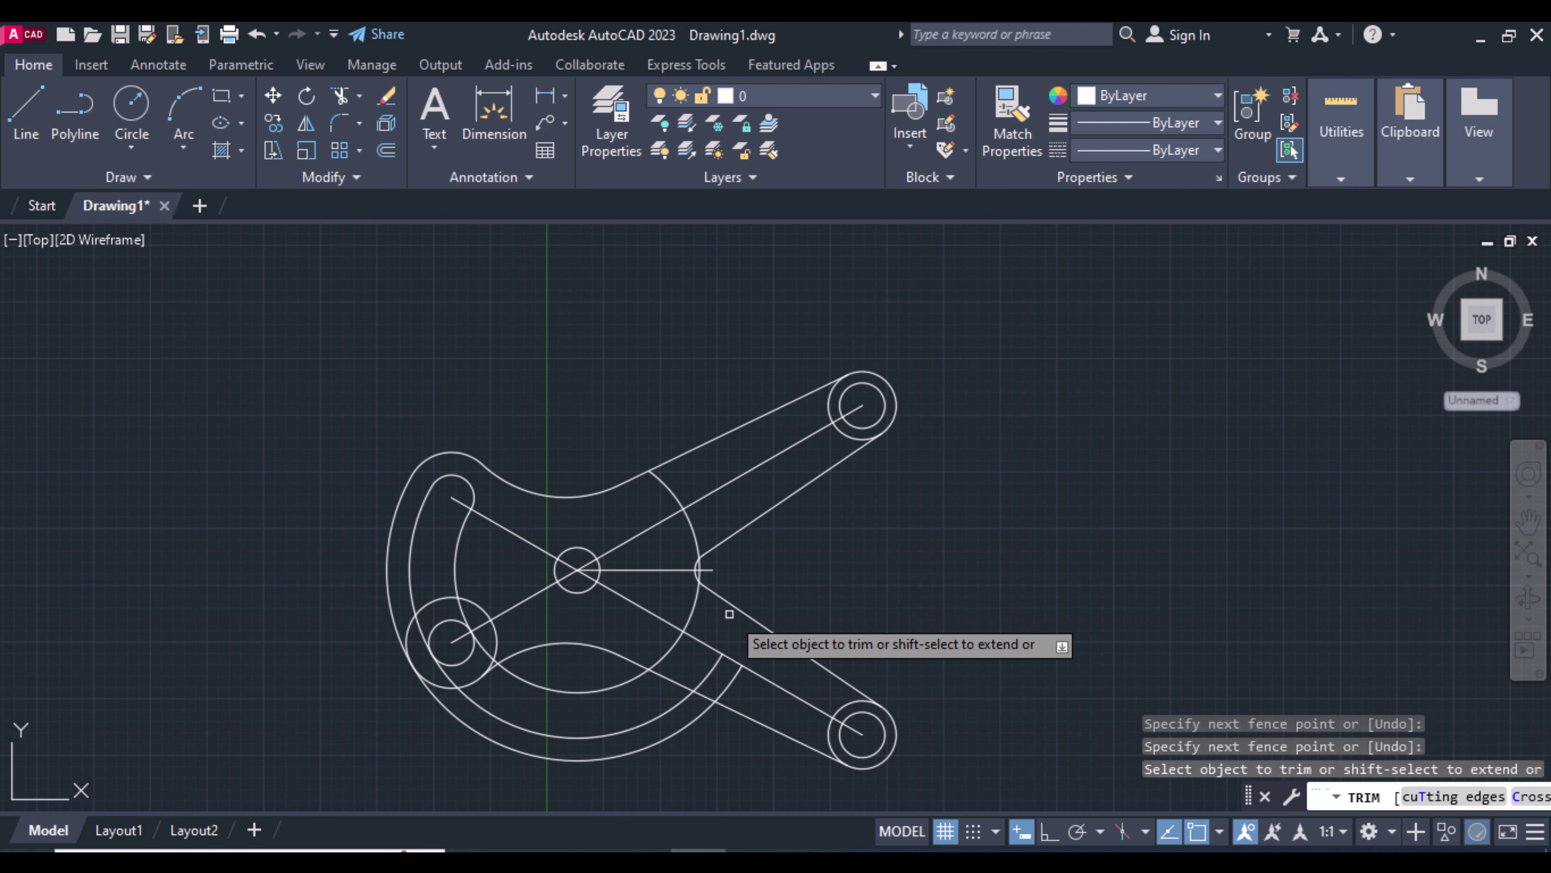
left_click(739, 691)
left_click(708, 651)
key("Return")
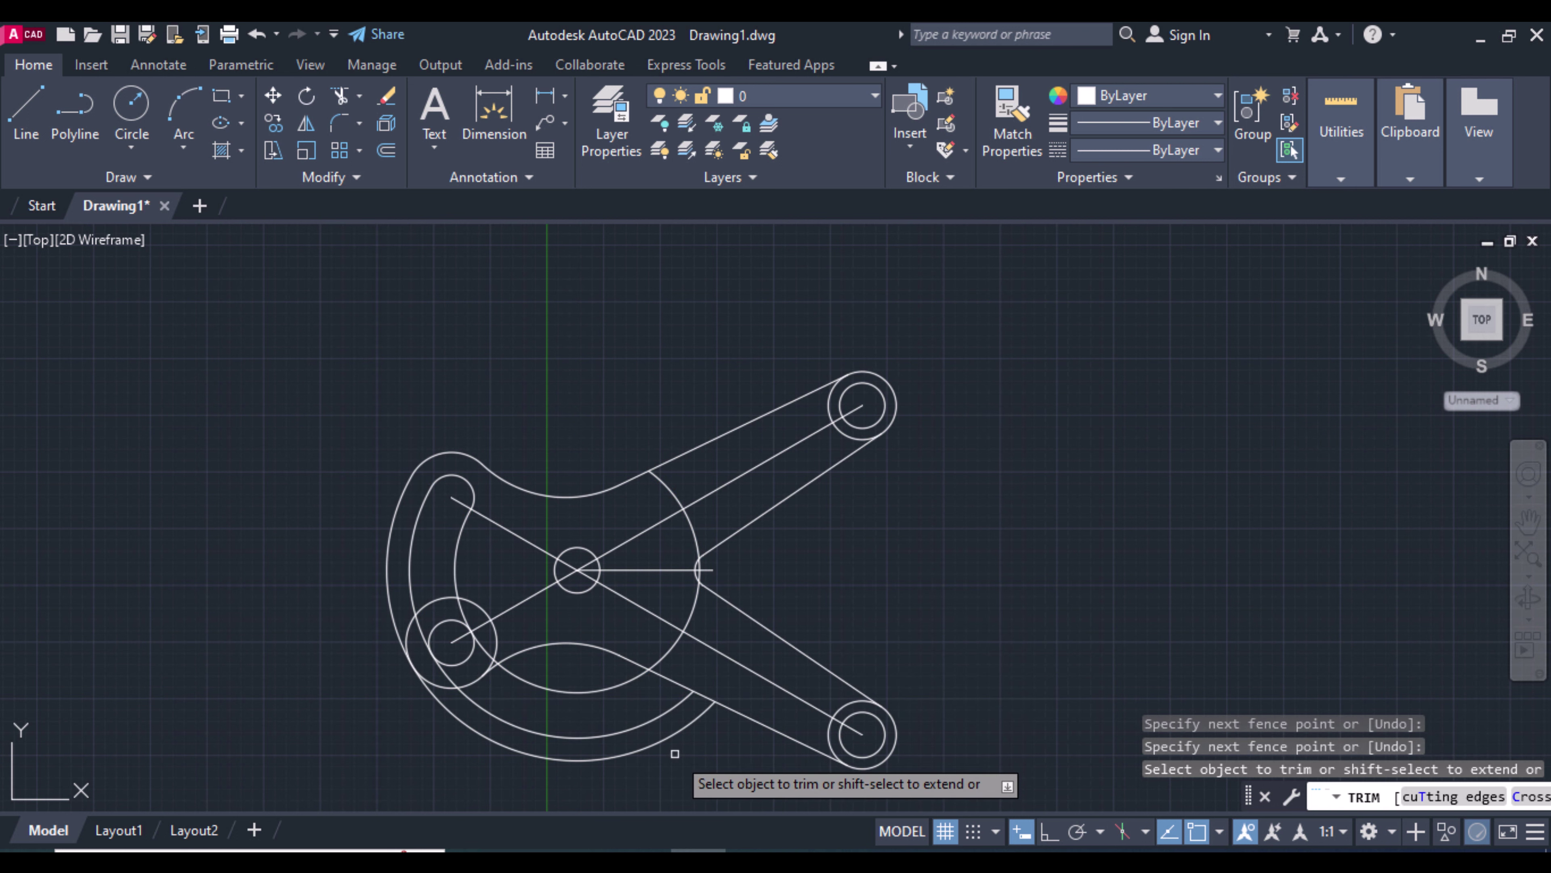
left_click(659, 709)
key("Return")
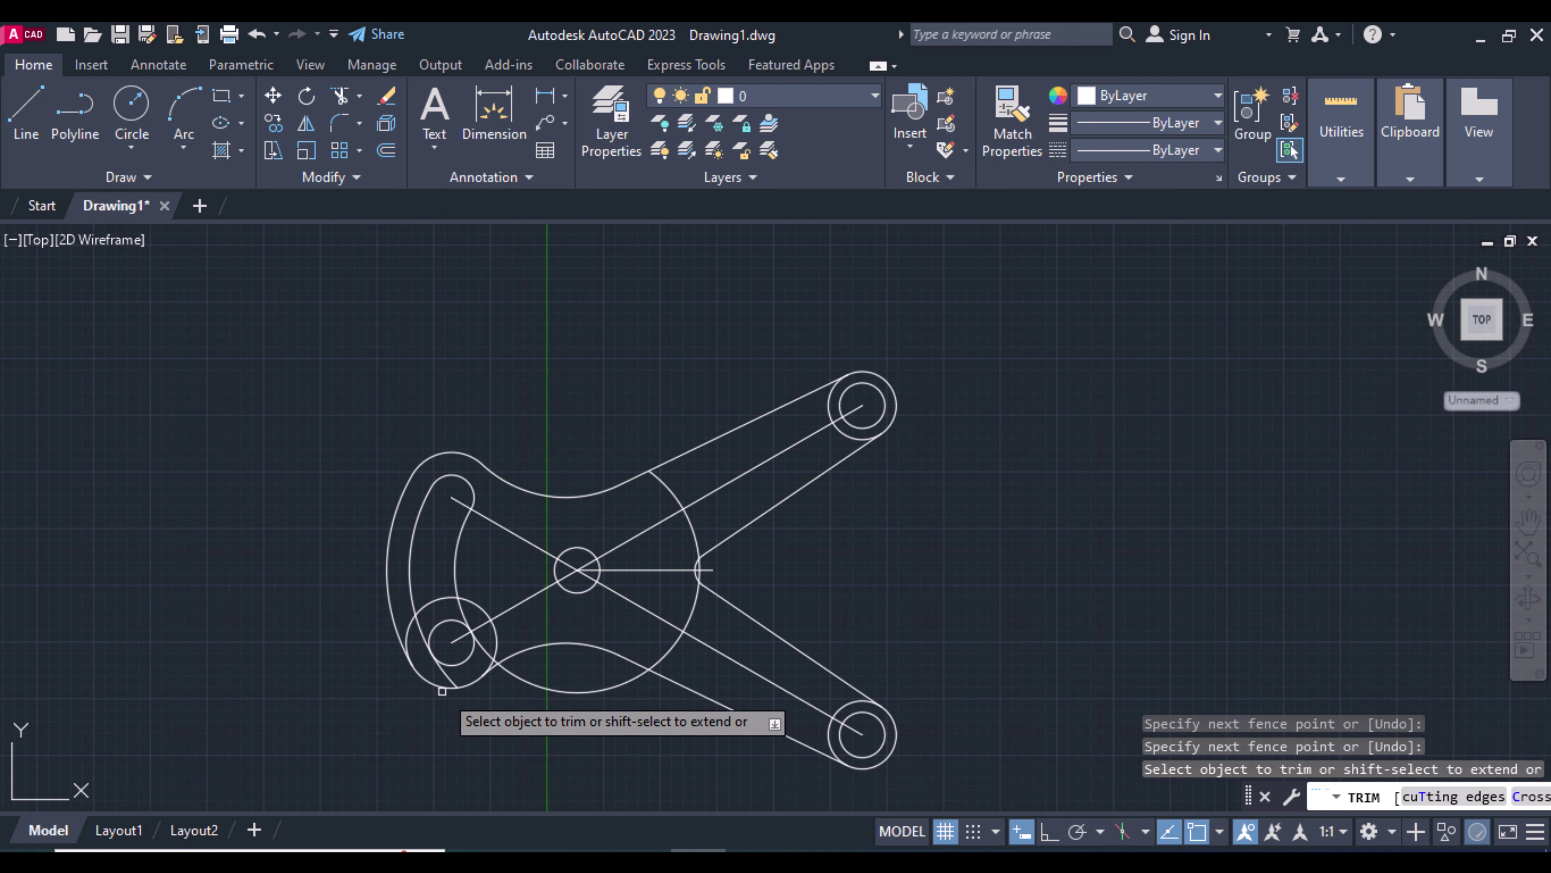
left_click(411, 631)
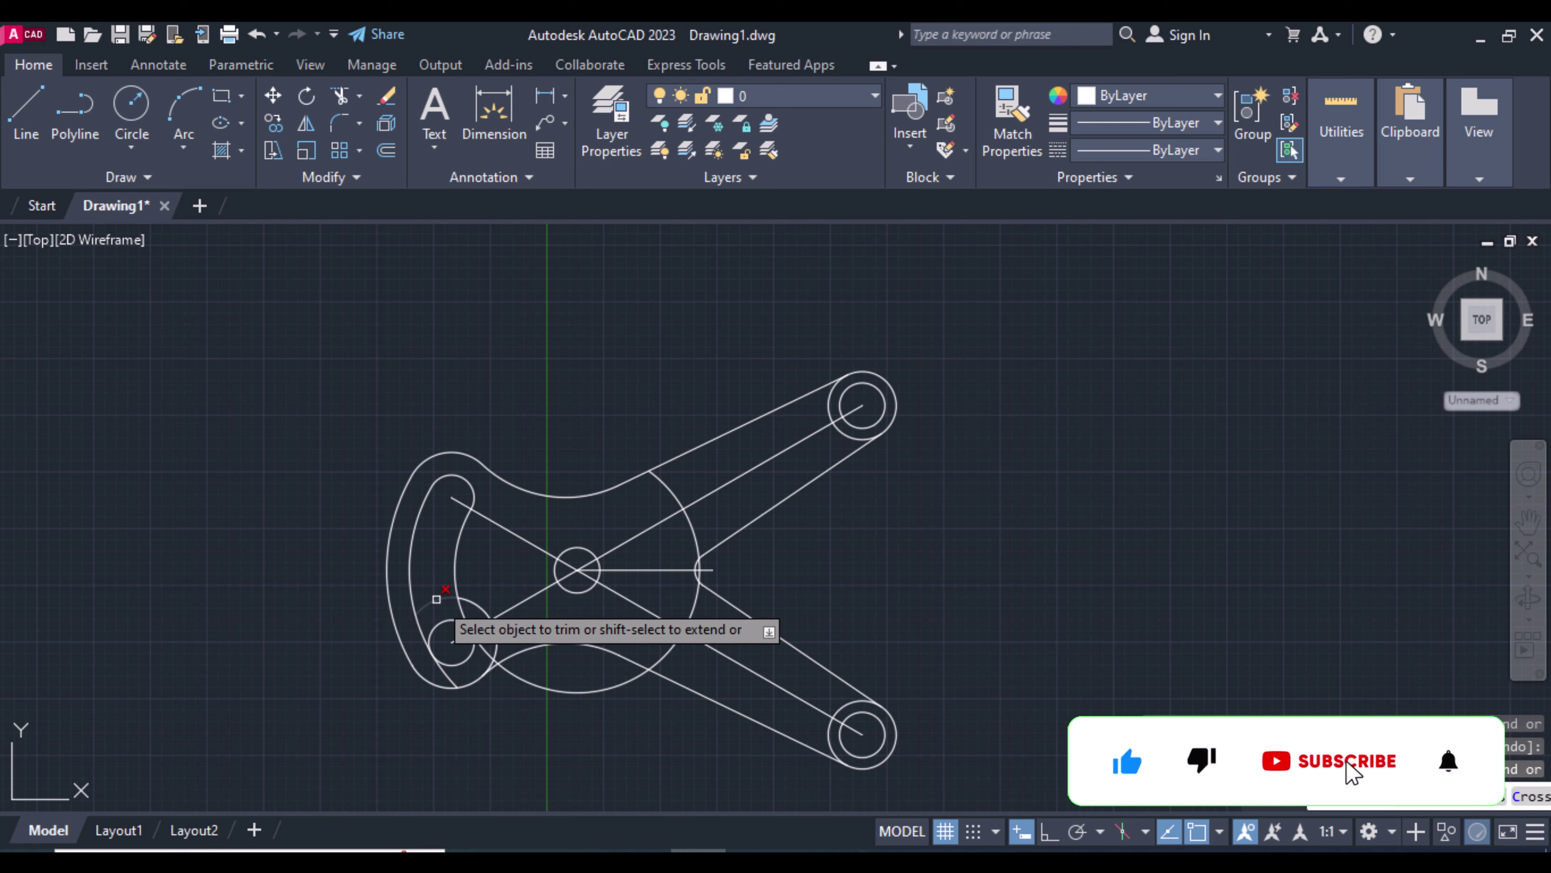
left_click(474, 601)
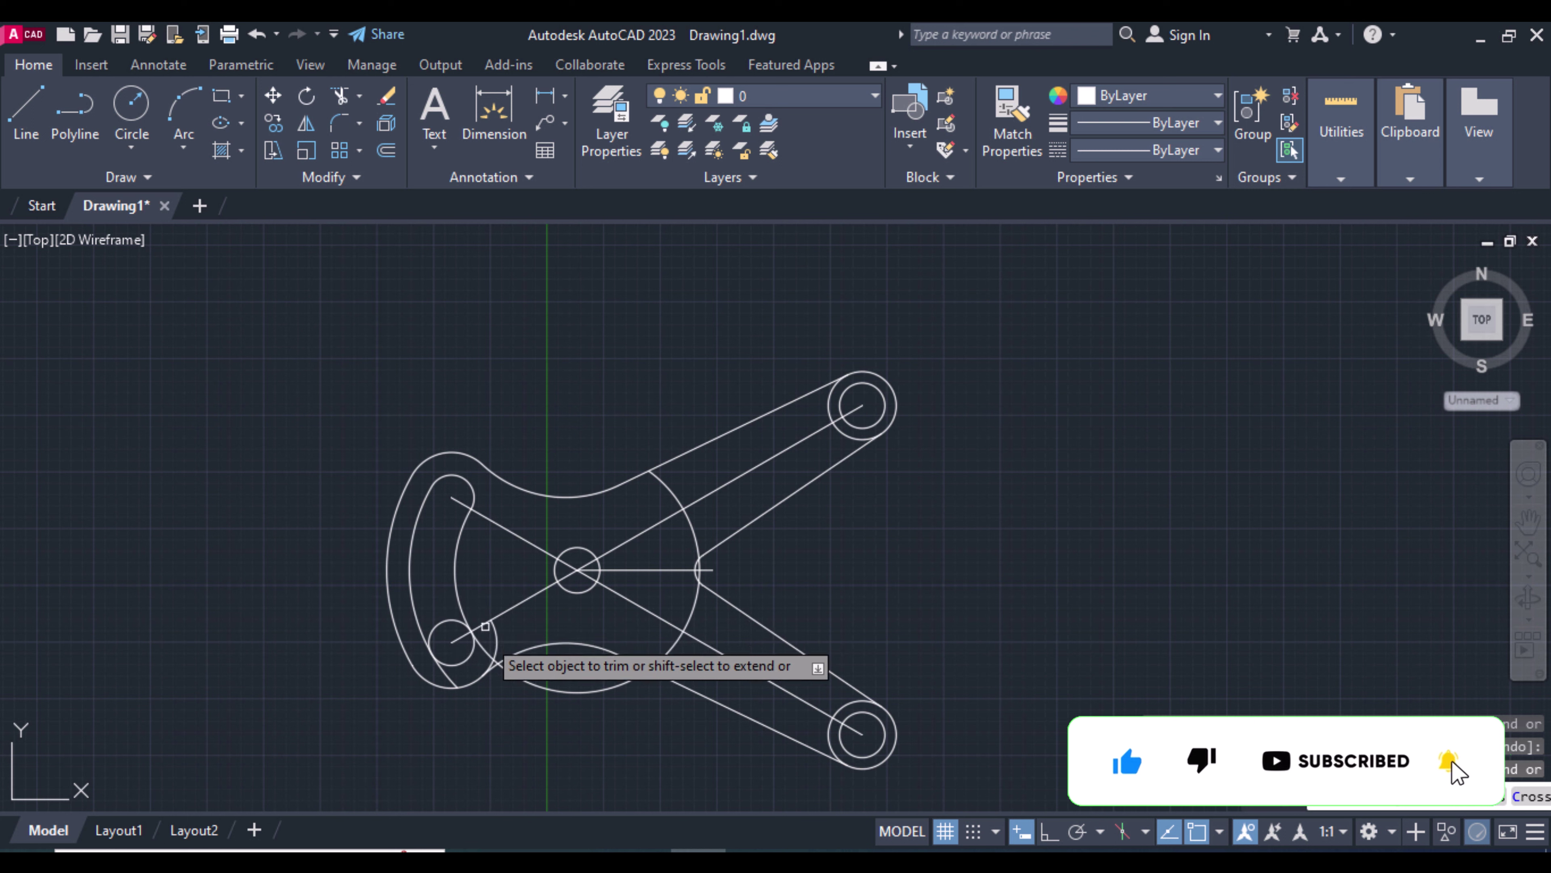
left_click(497, 644)
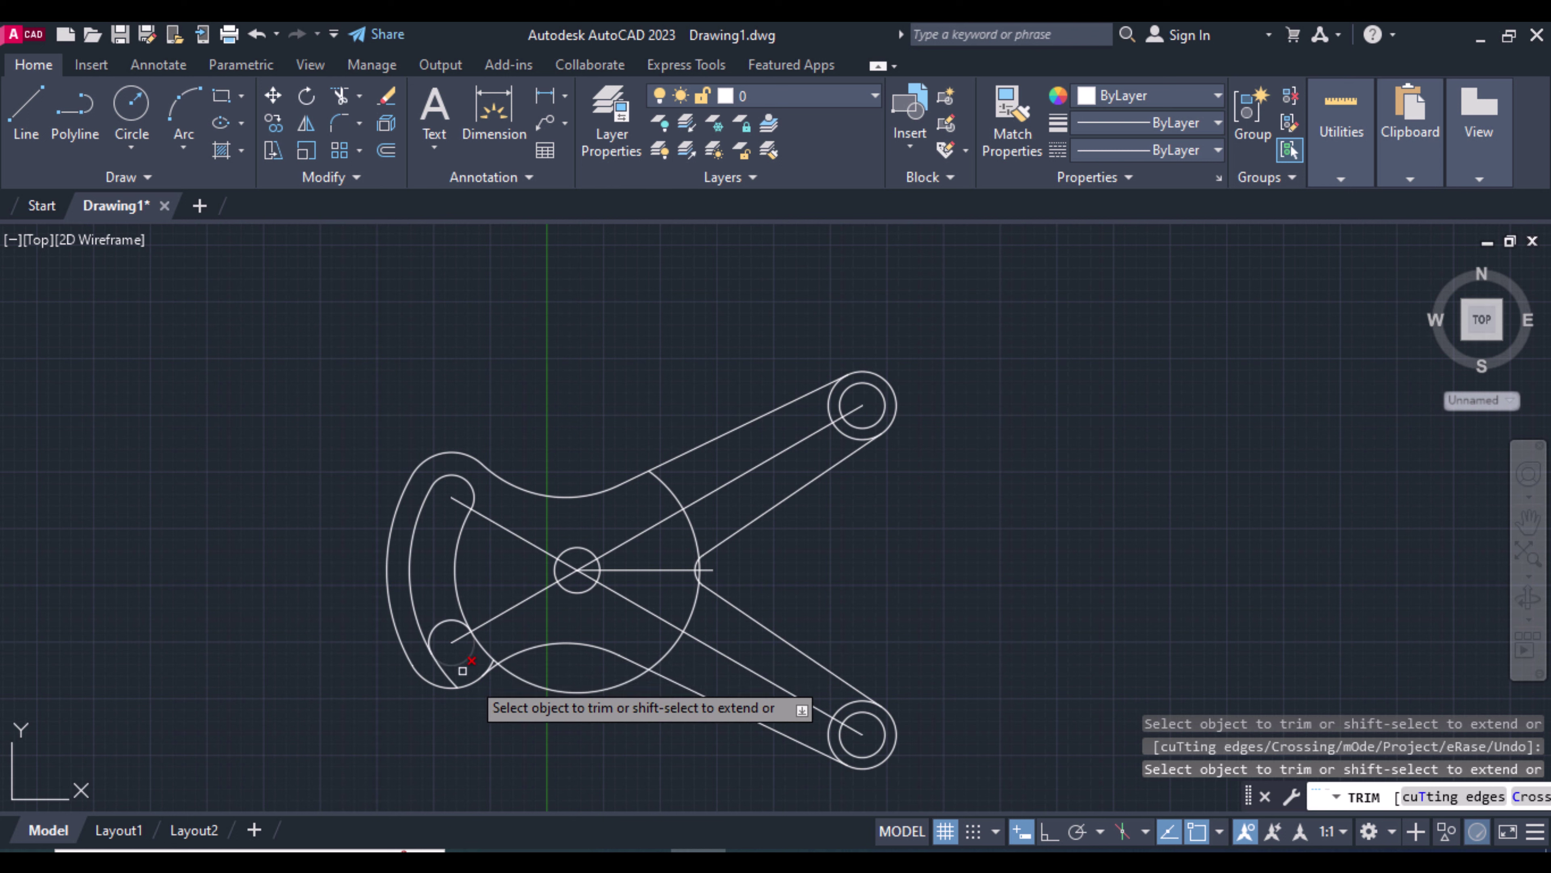
Trim the big circle's arcs beside the arms and below the centre circle, then select the horizontal line
left_click(666, 486)
left_click(691, 533)
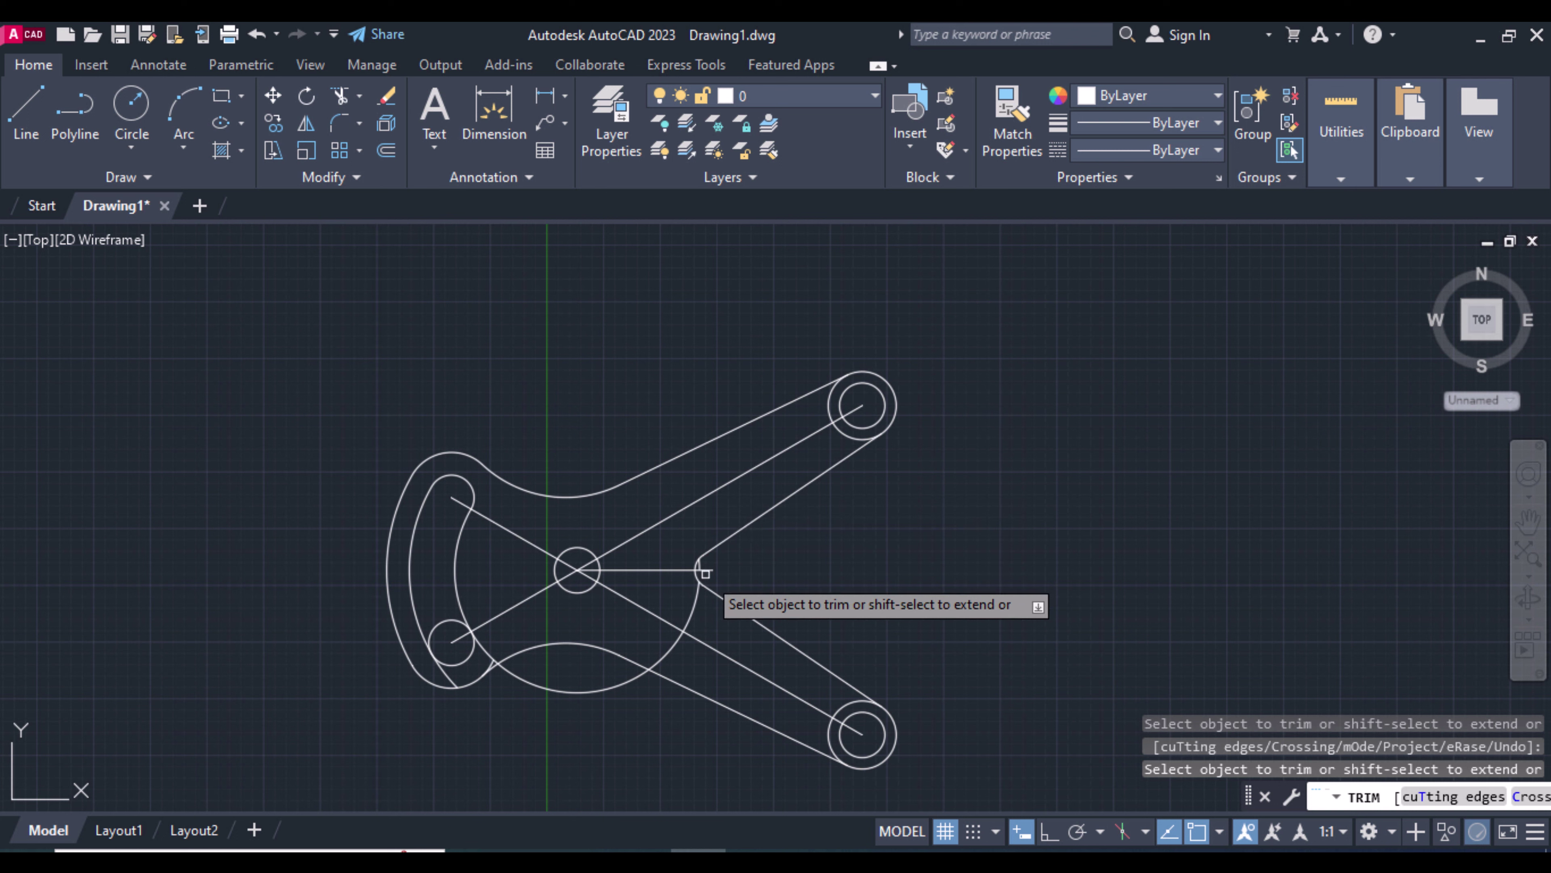
left_click(704, 566)
key("Return")
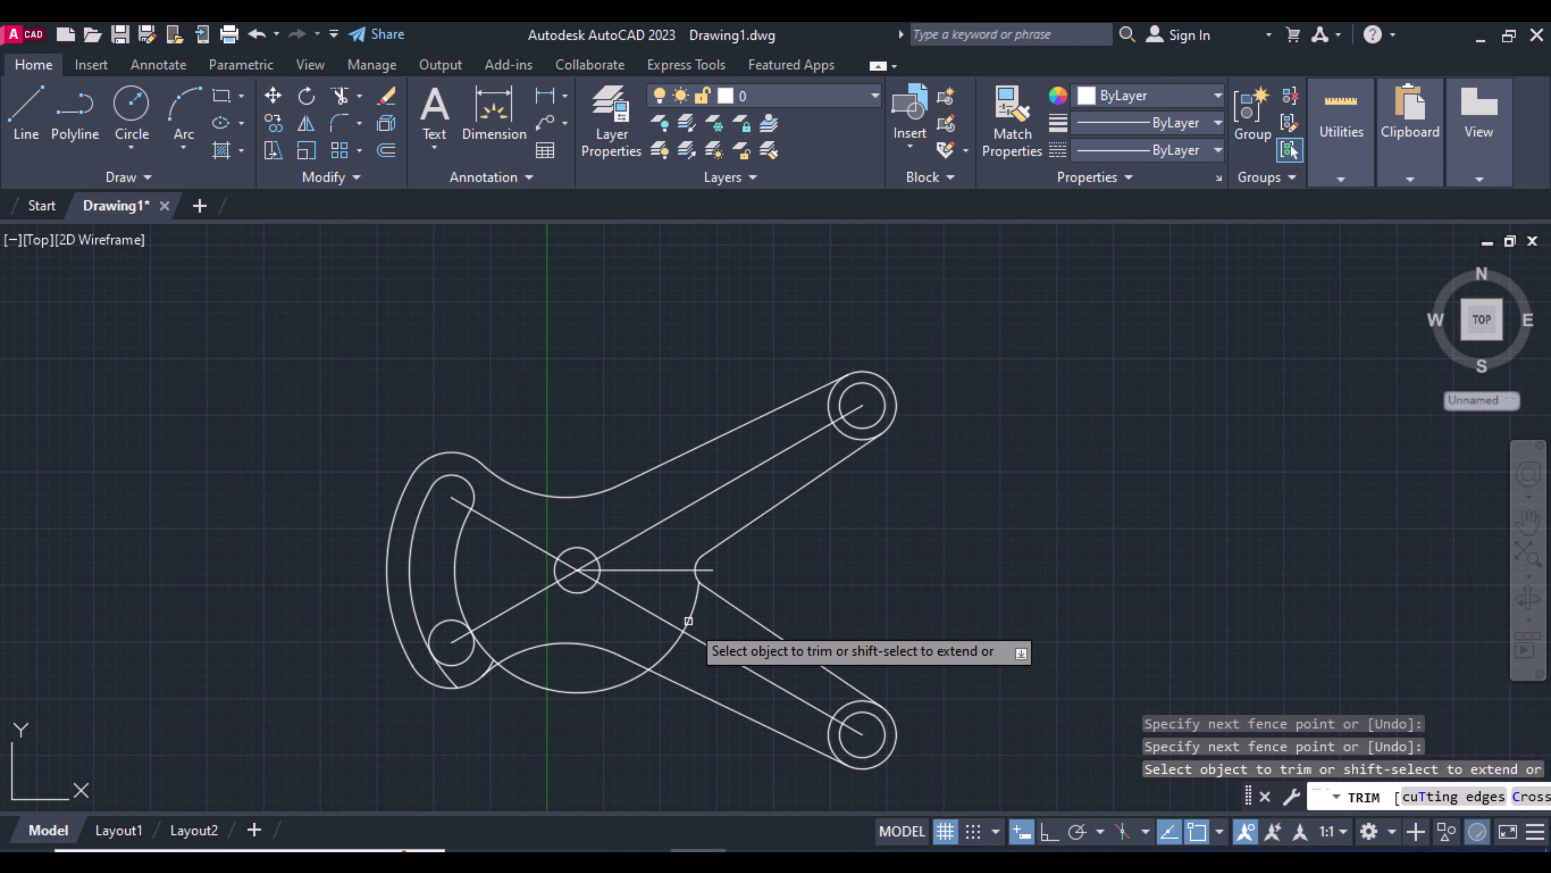
left_click(689, 620)
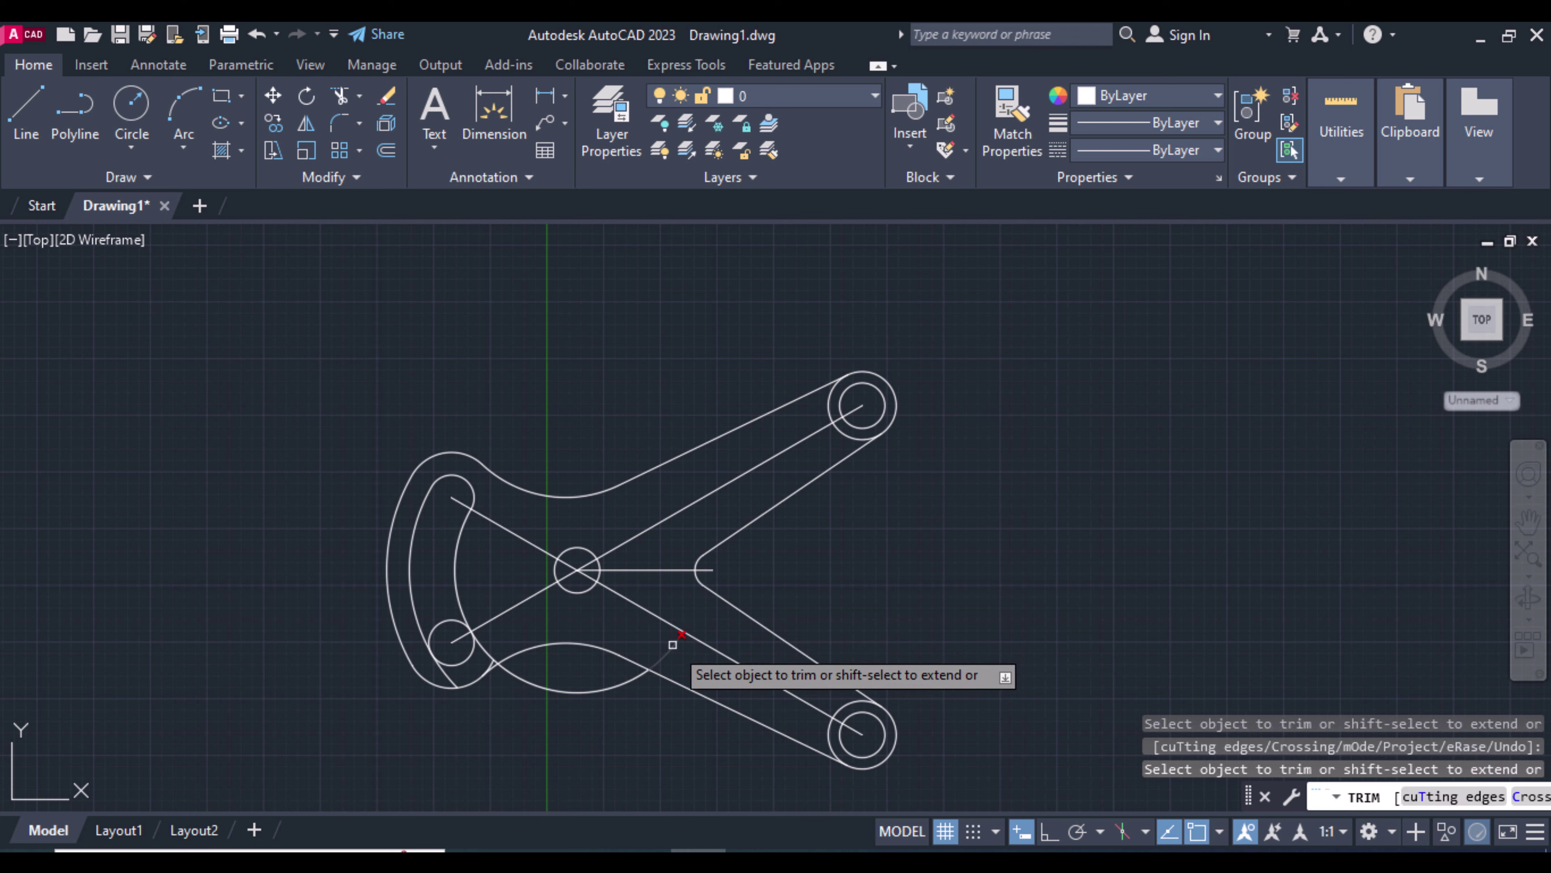
left_click(576, 690)
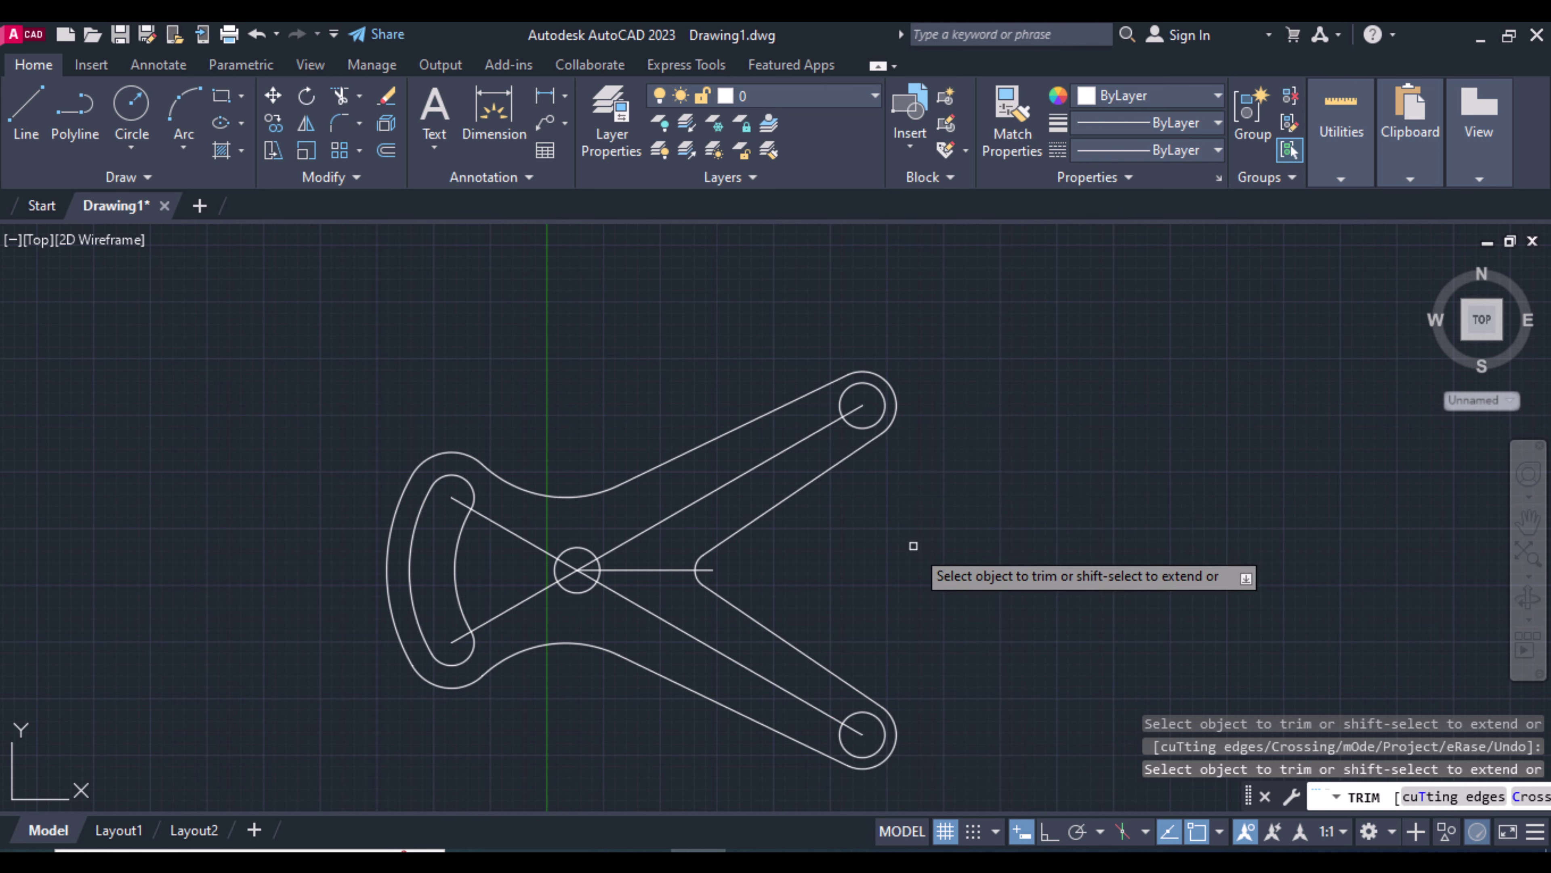
key("Return")
left_click(659, 566)
left_click(658, 573)
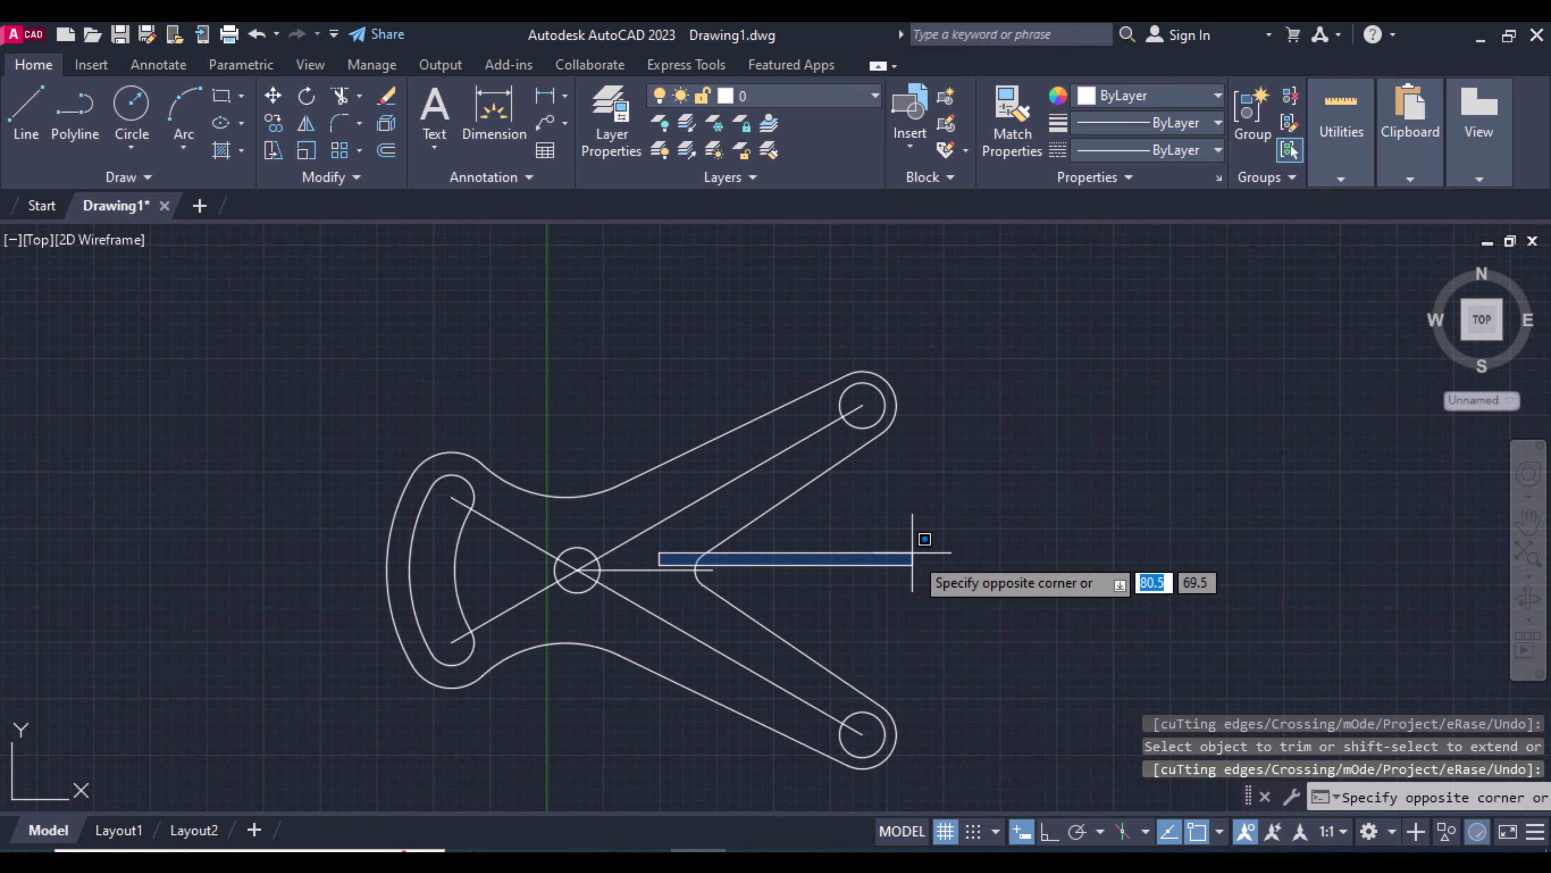
Replace the horizontal line with a CENTER2 centerline through the middle hole, then make layer d current
key("Delete")
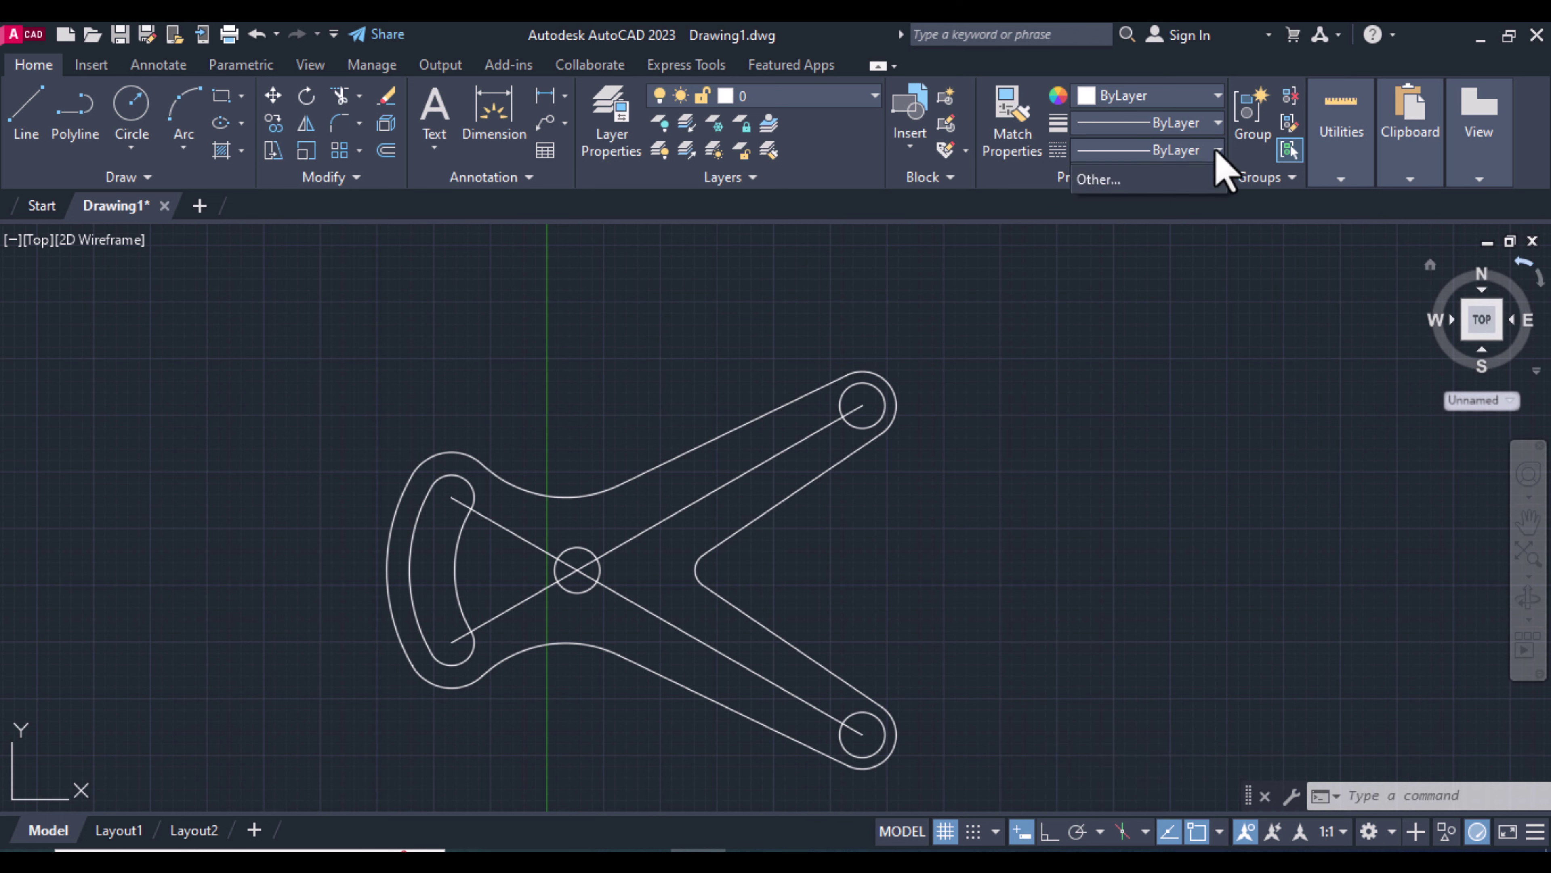
left_click(1165, 238)
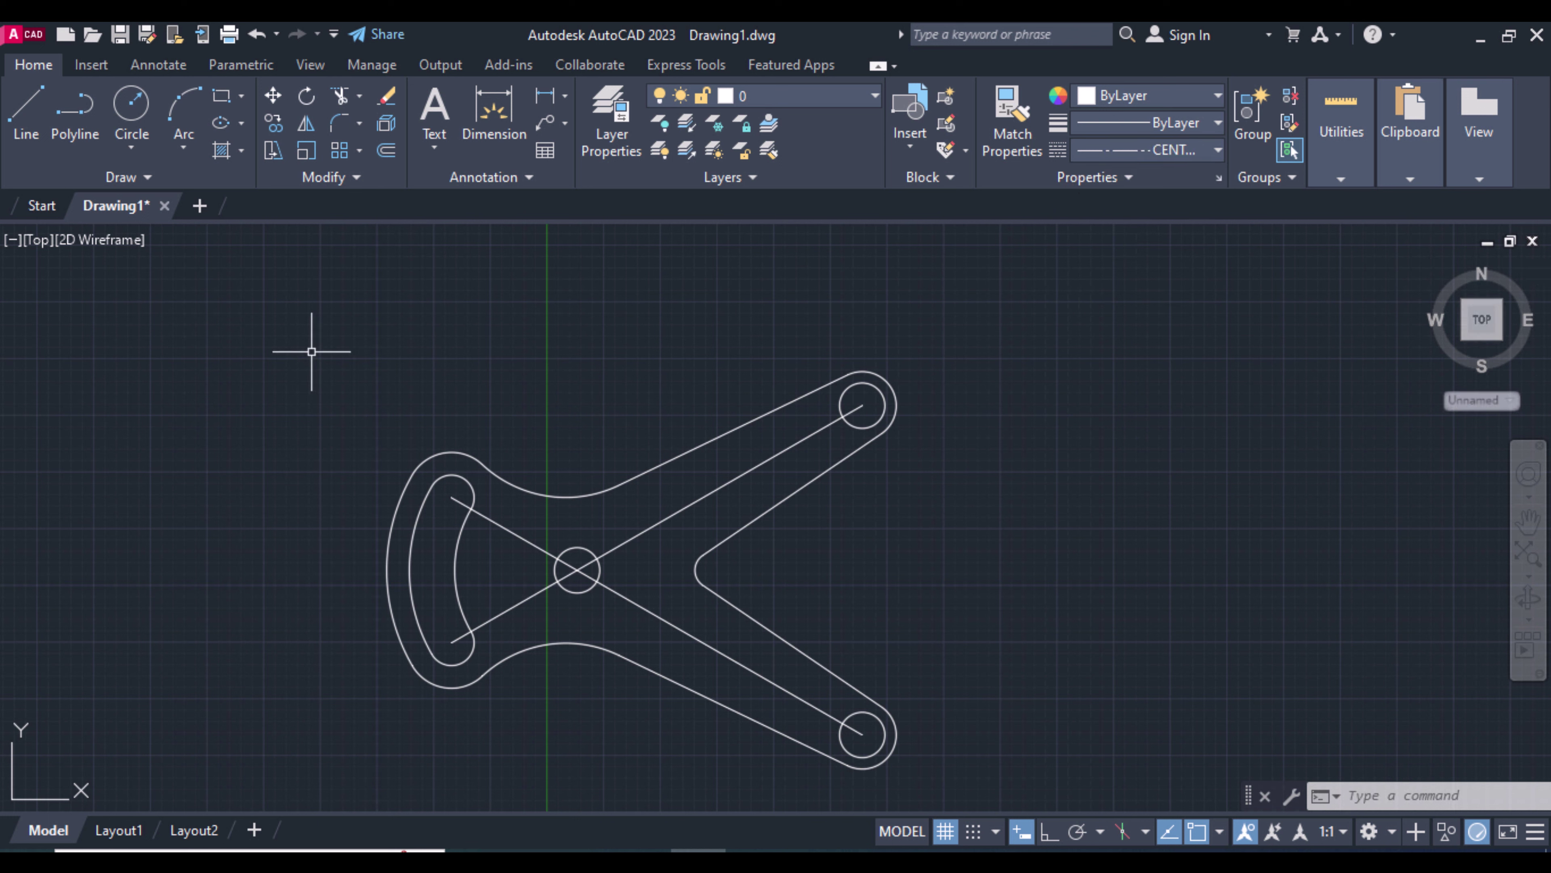
type("l")
key("Return")
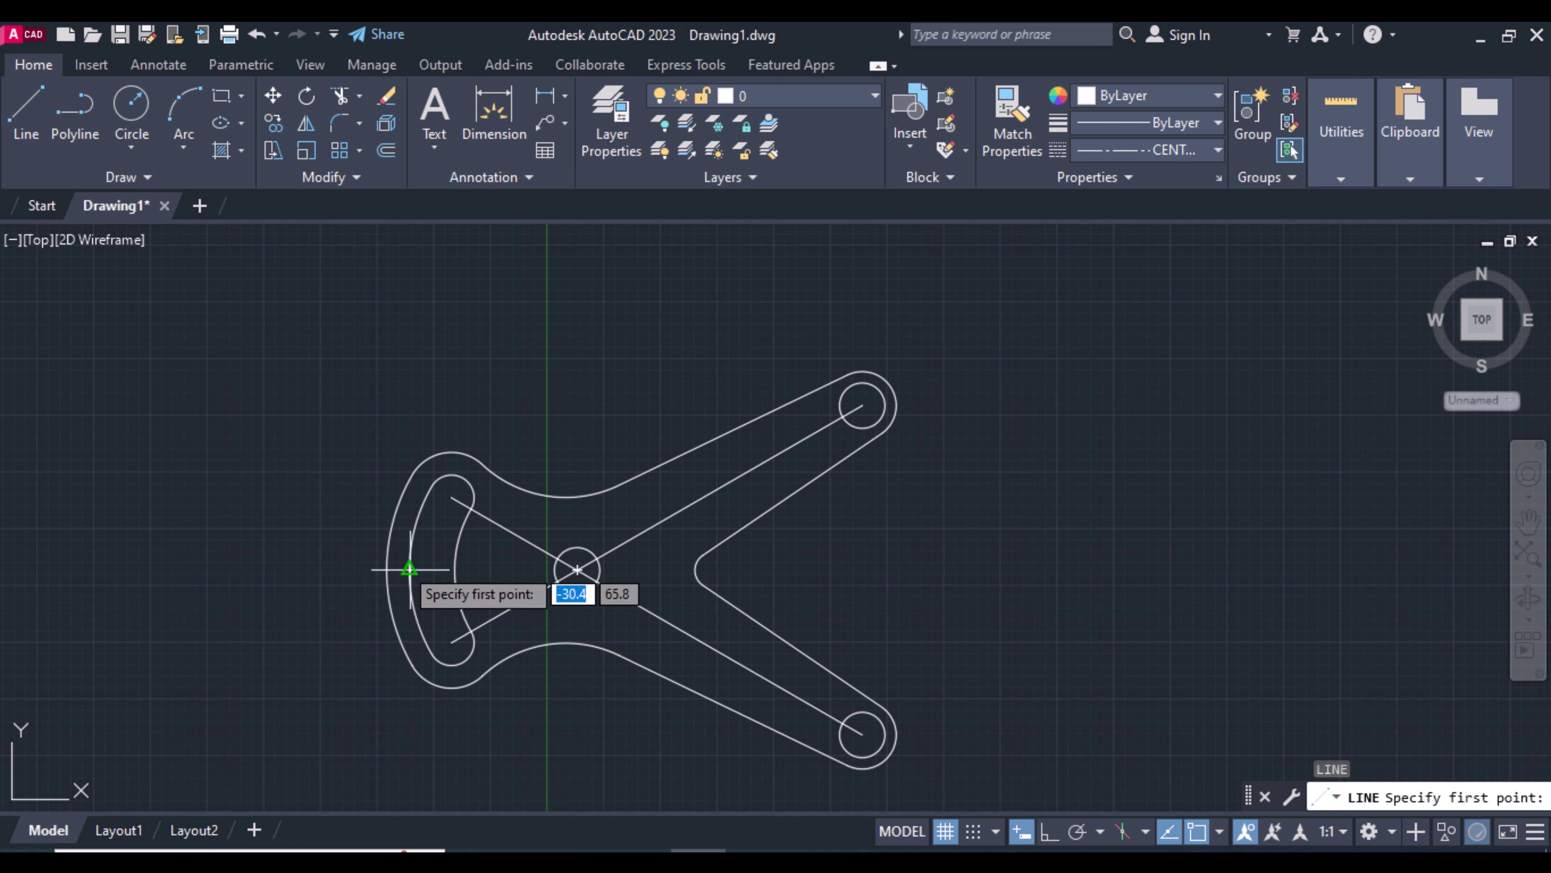
left_click(342, 569)
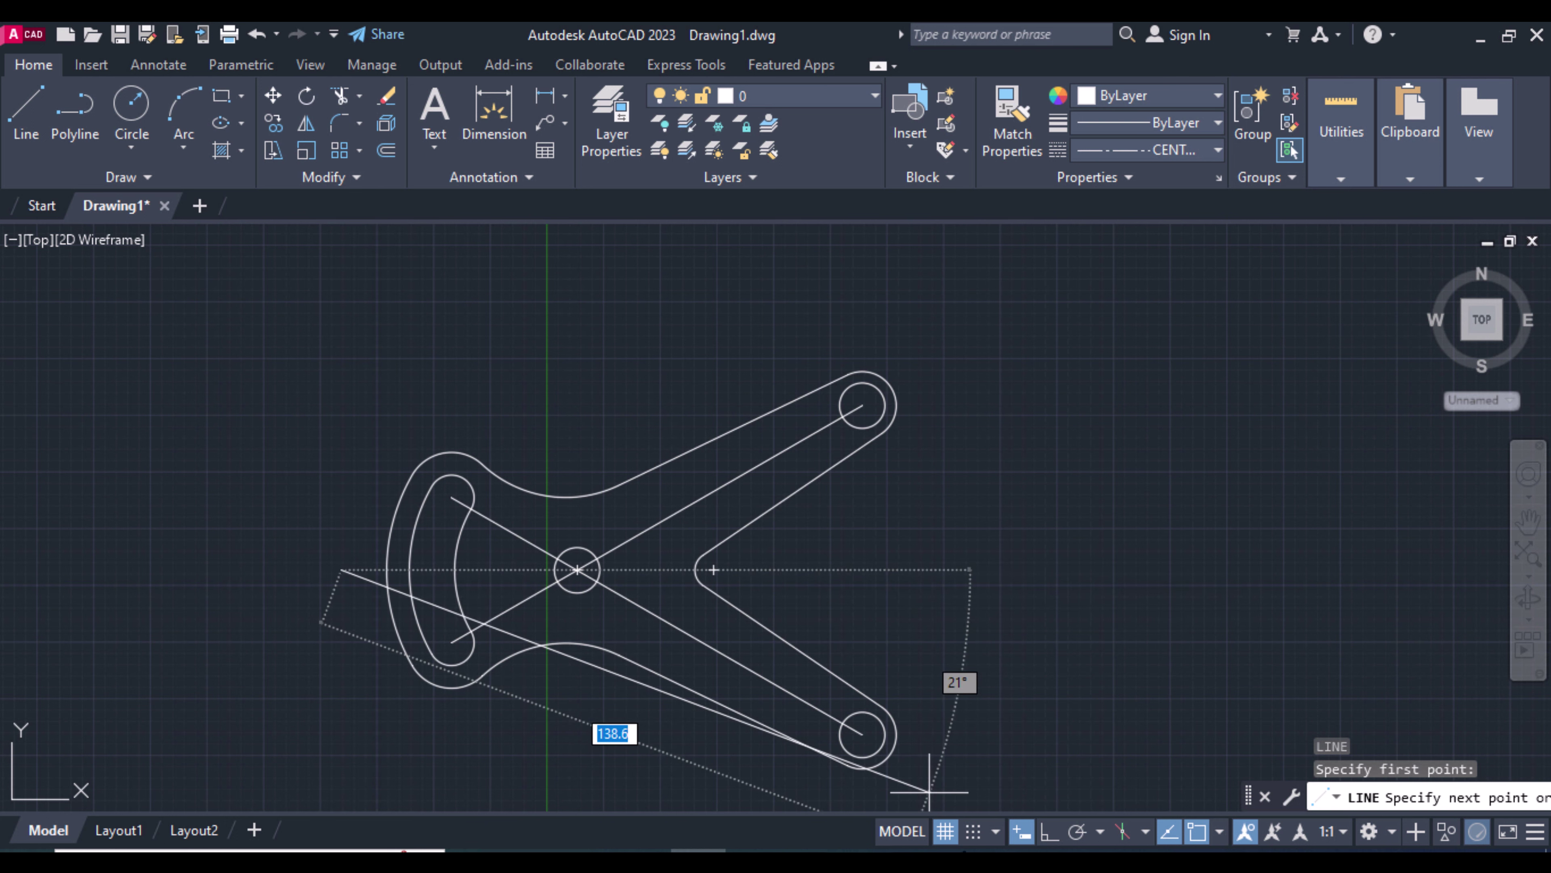
left_click(1048, 831)
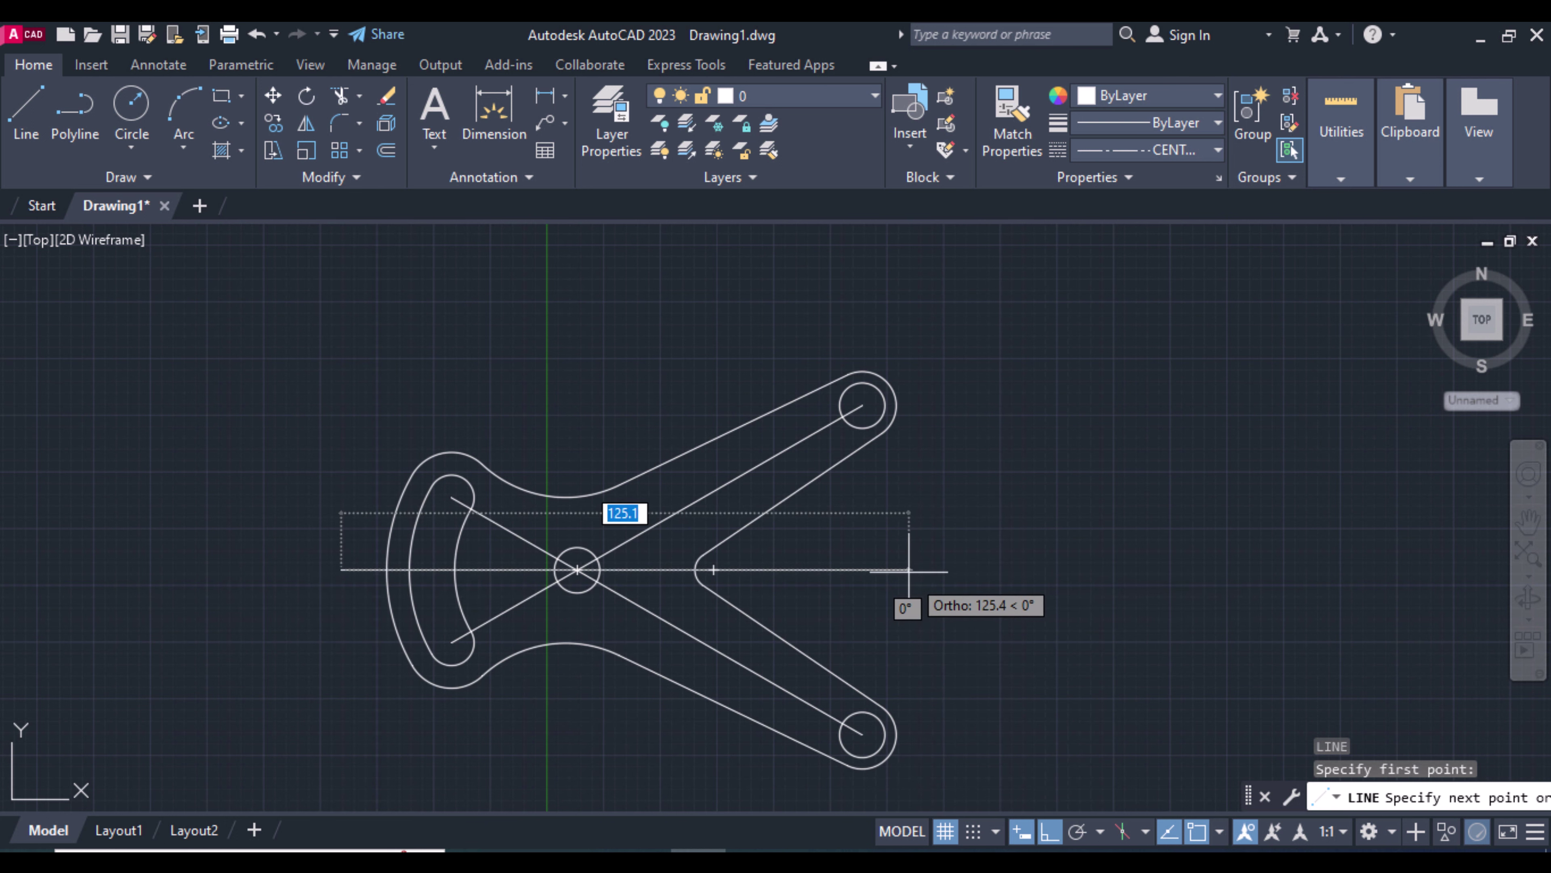
left_click(941, 568)
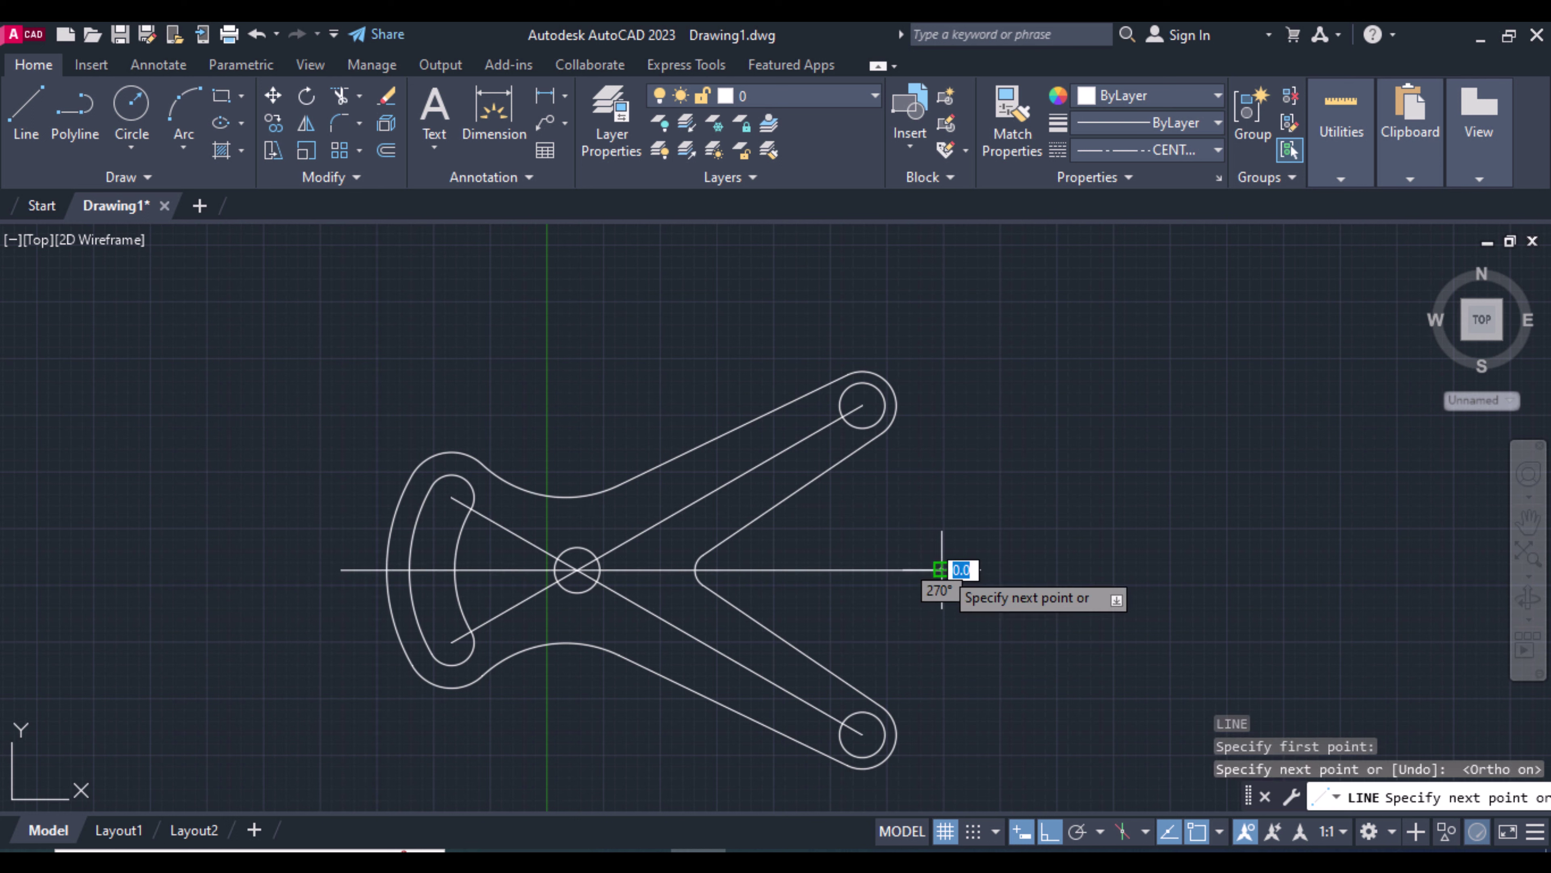
key("Return")
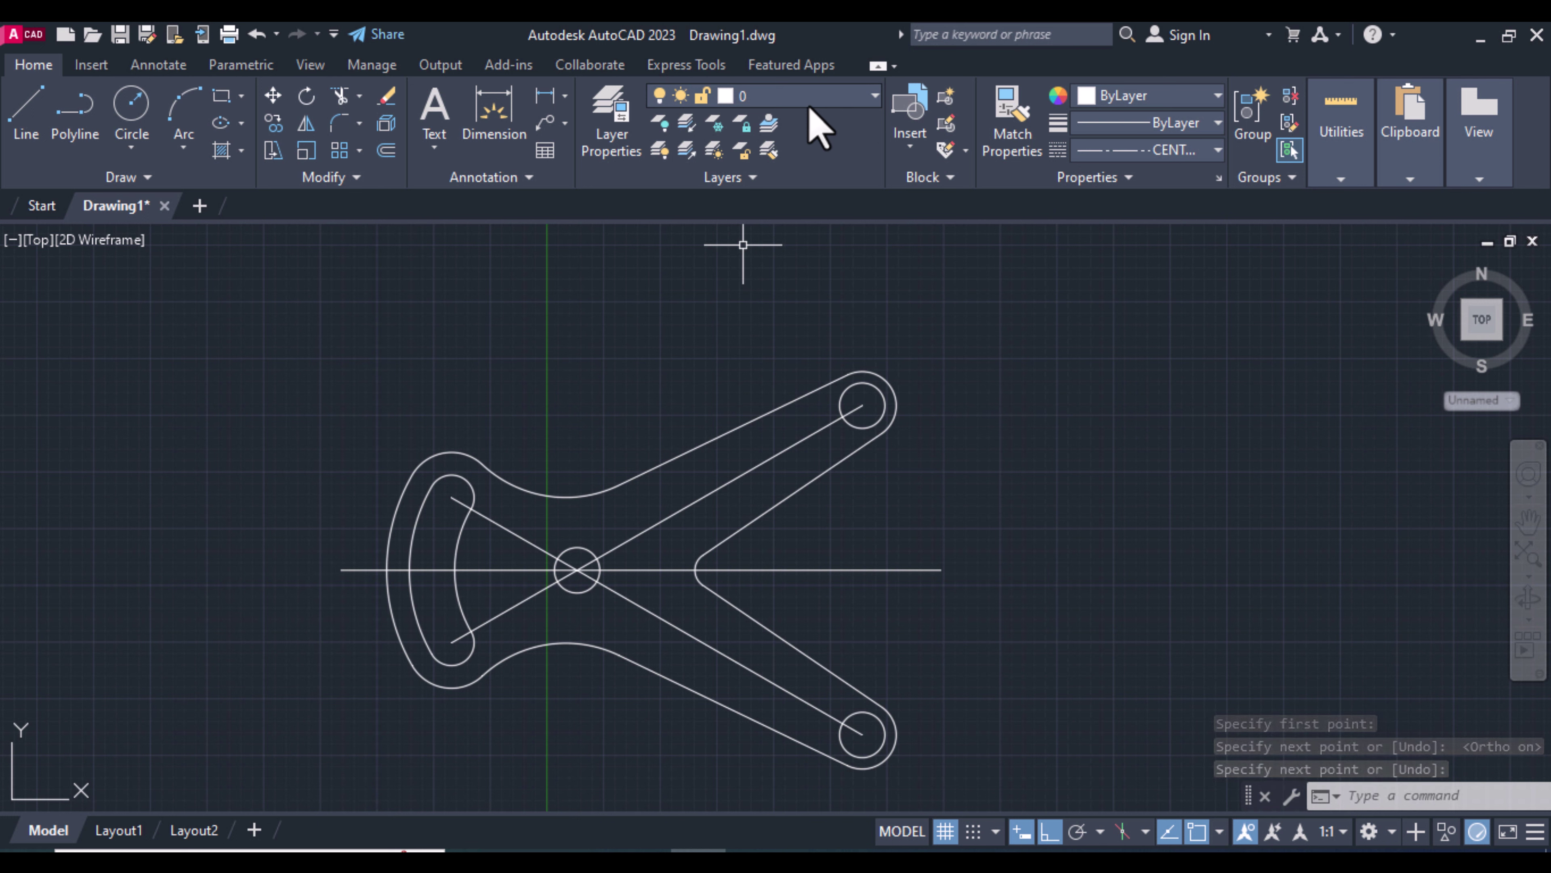
left_click(873, 96)
left_click(764, 170)
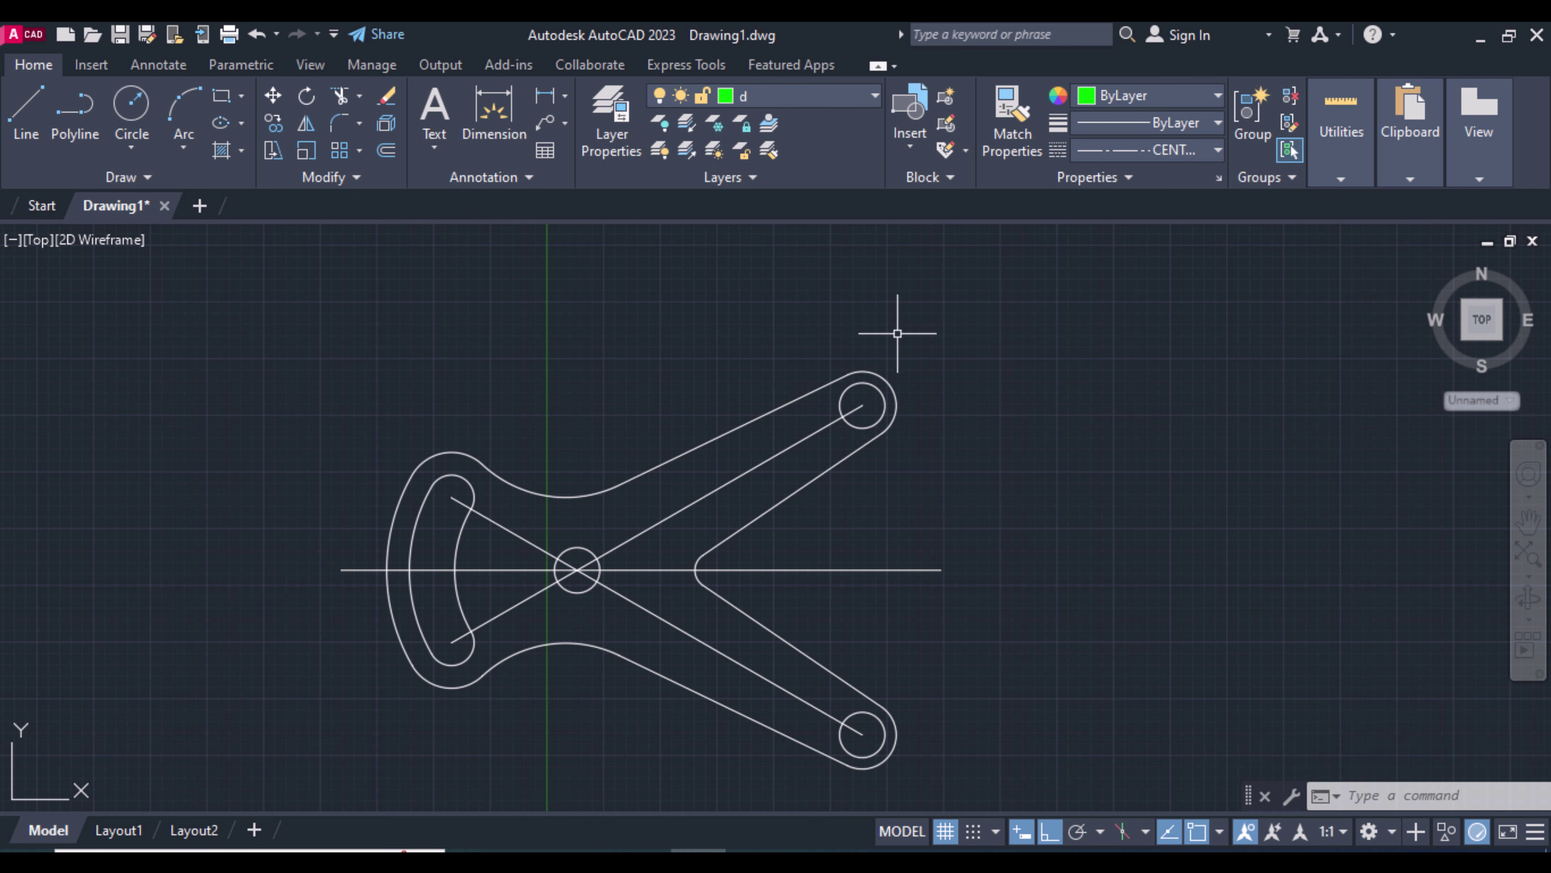
Add radius dimensions R7.5 on the top-right end, R27 on the top fillet, and R5 on the slot's inner arc
left_click(563, 95)
left_click(605, 324)
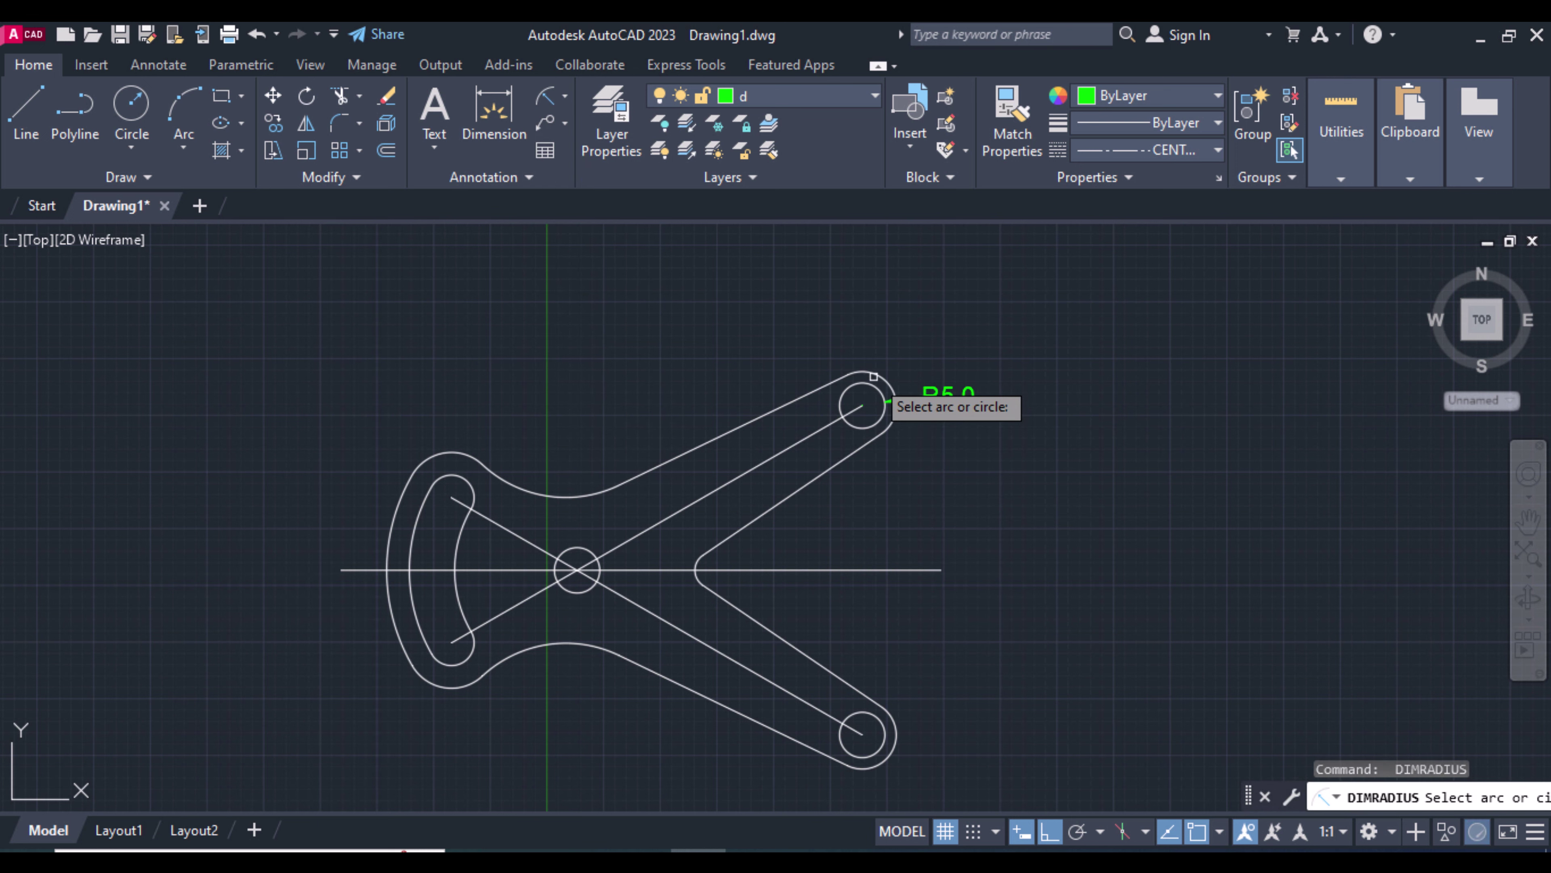
left_click(874, 377)
left_click(910, 360)
key("Return")
left_click(562, 495)
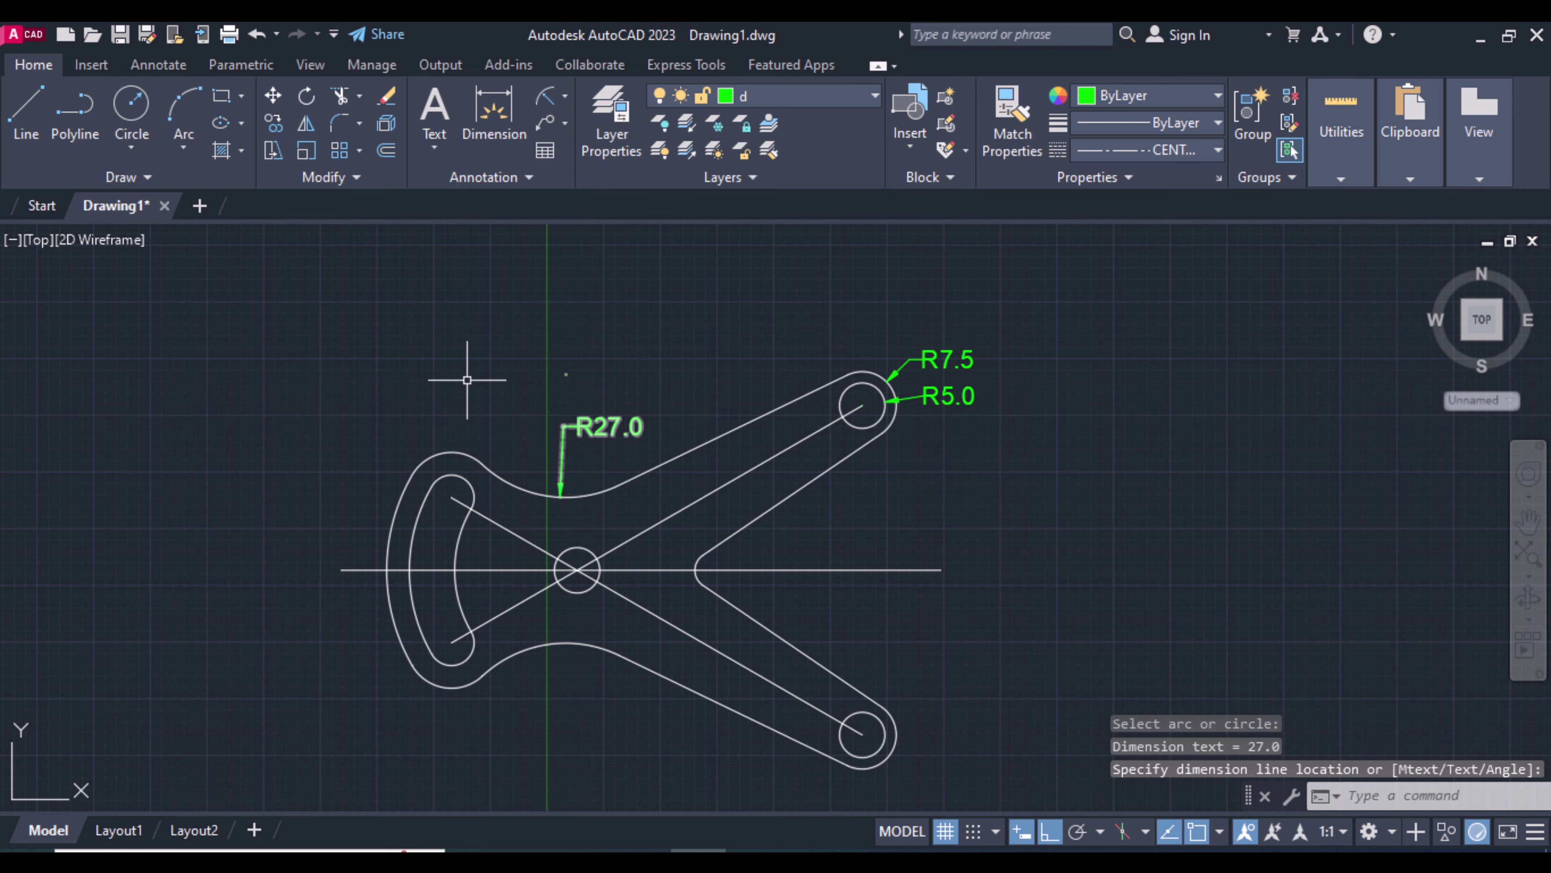
left_click(460, 376)
key("Return")
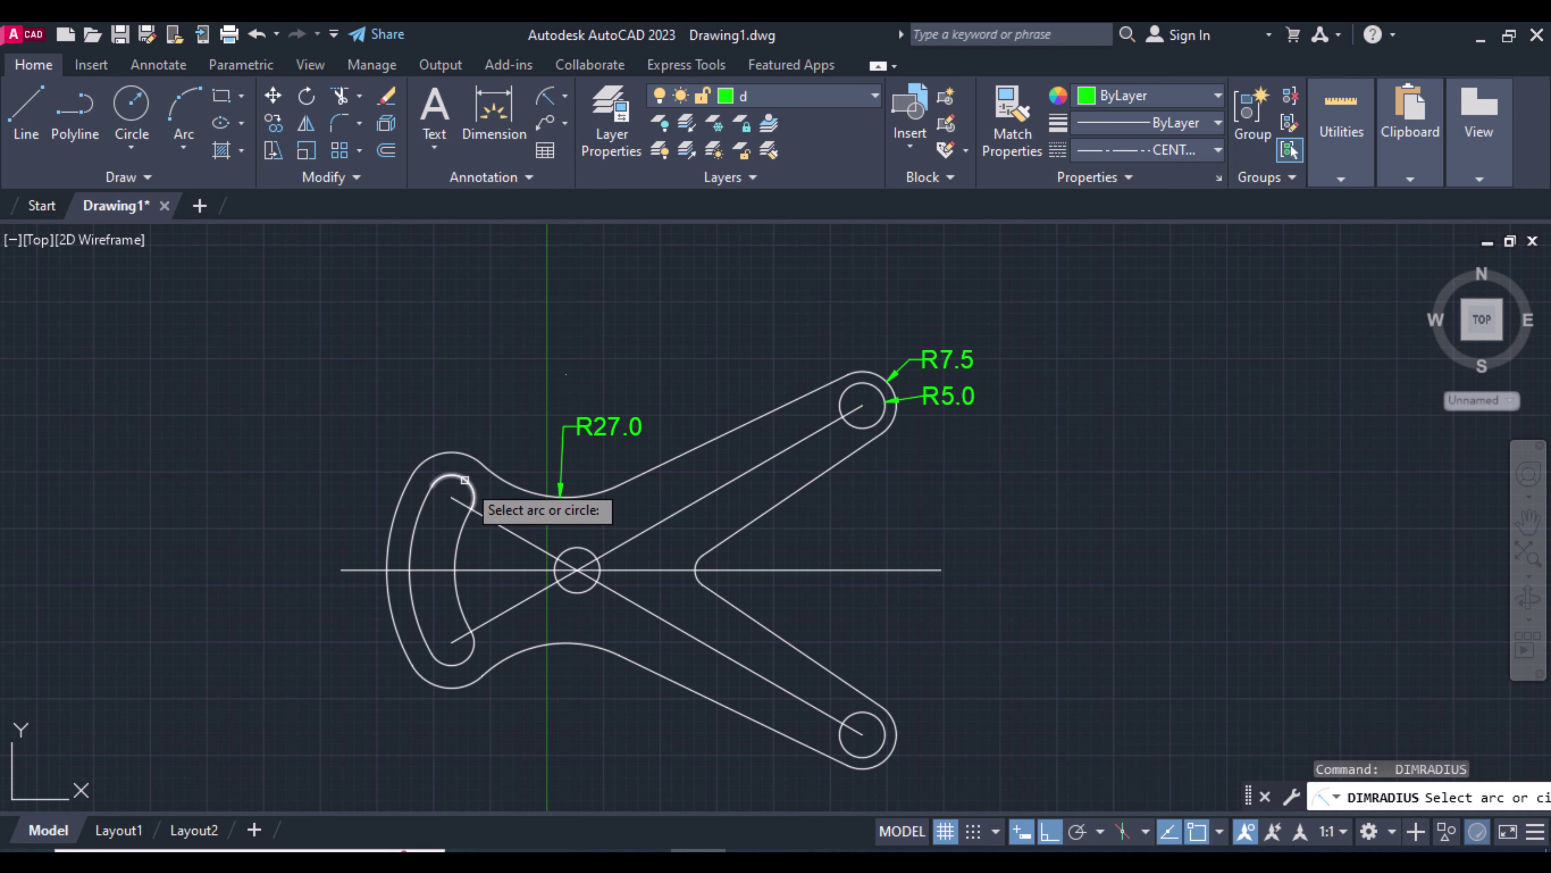
left_click(465, 479)
left_click(480, 408)
key("Return")
Add radius dimensions R10 on the slot's outer arc, R5 on the centre circle, and R4 on the inner fillet
left_click(431, 459)
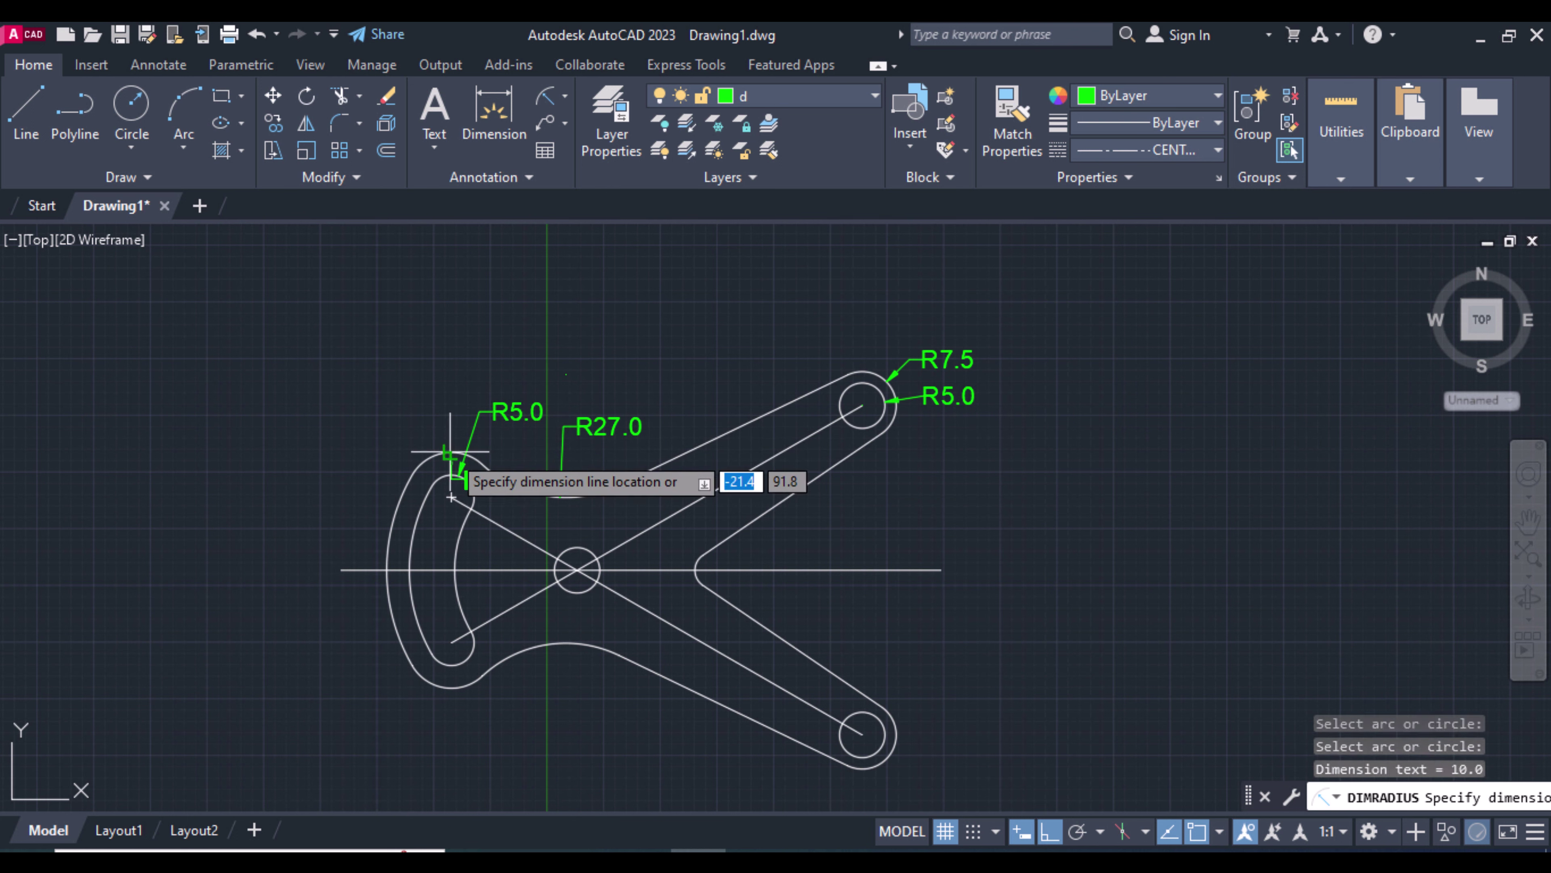
left_click(426, 428)
key("Return")
left_click(591, 554)
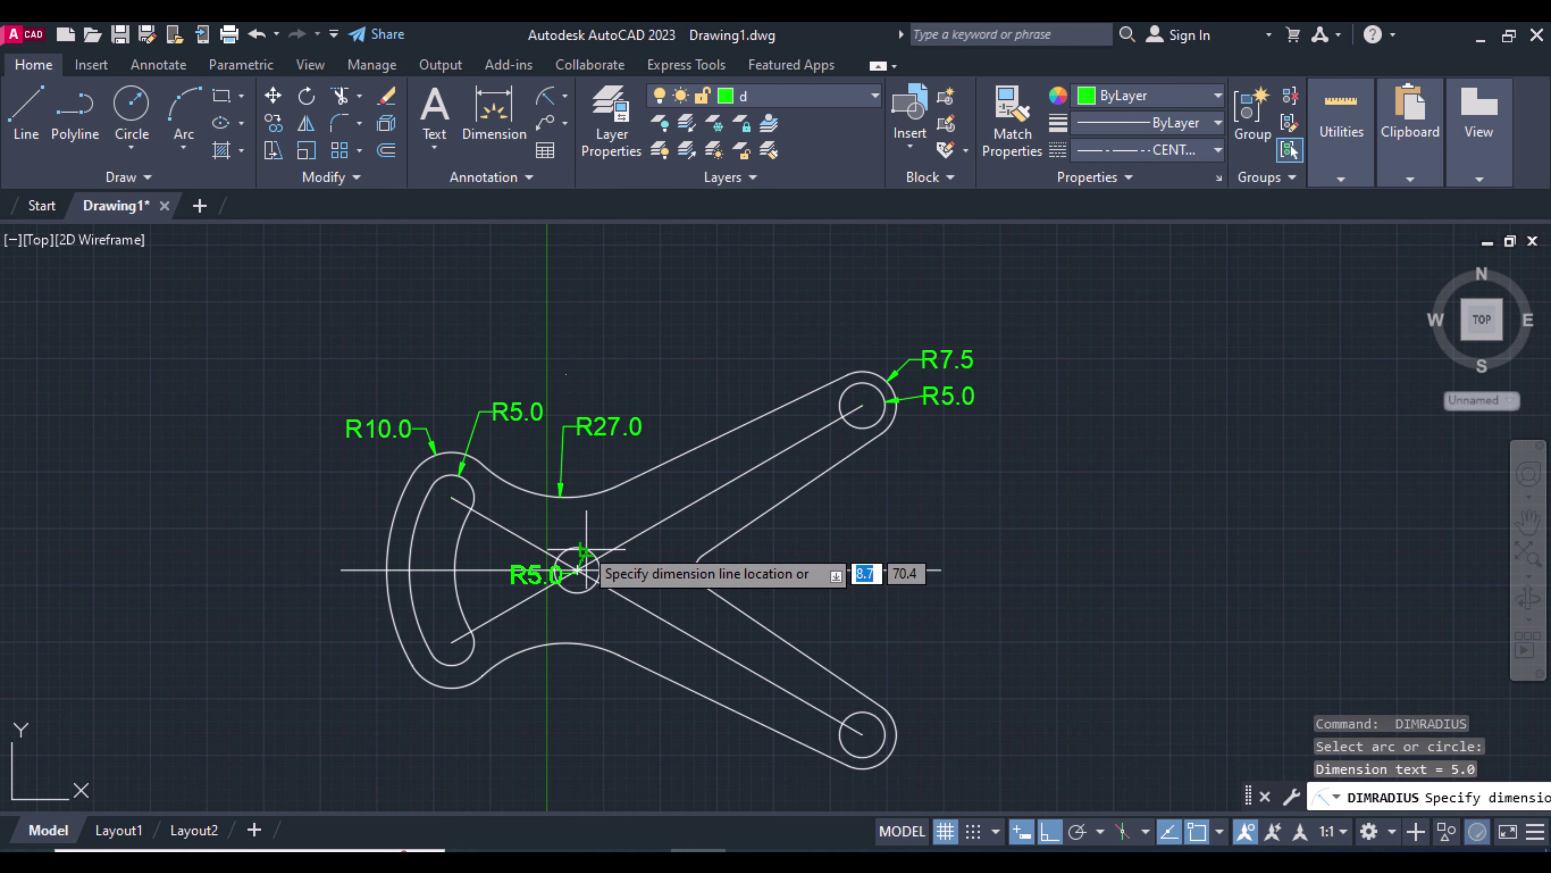
left_click(585, 521)
key("Return")
left_click(696, 561)
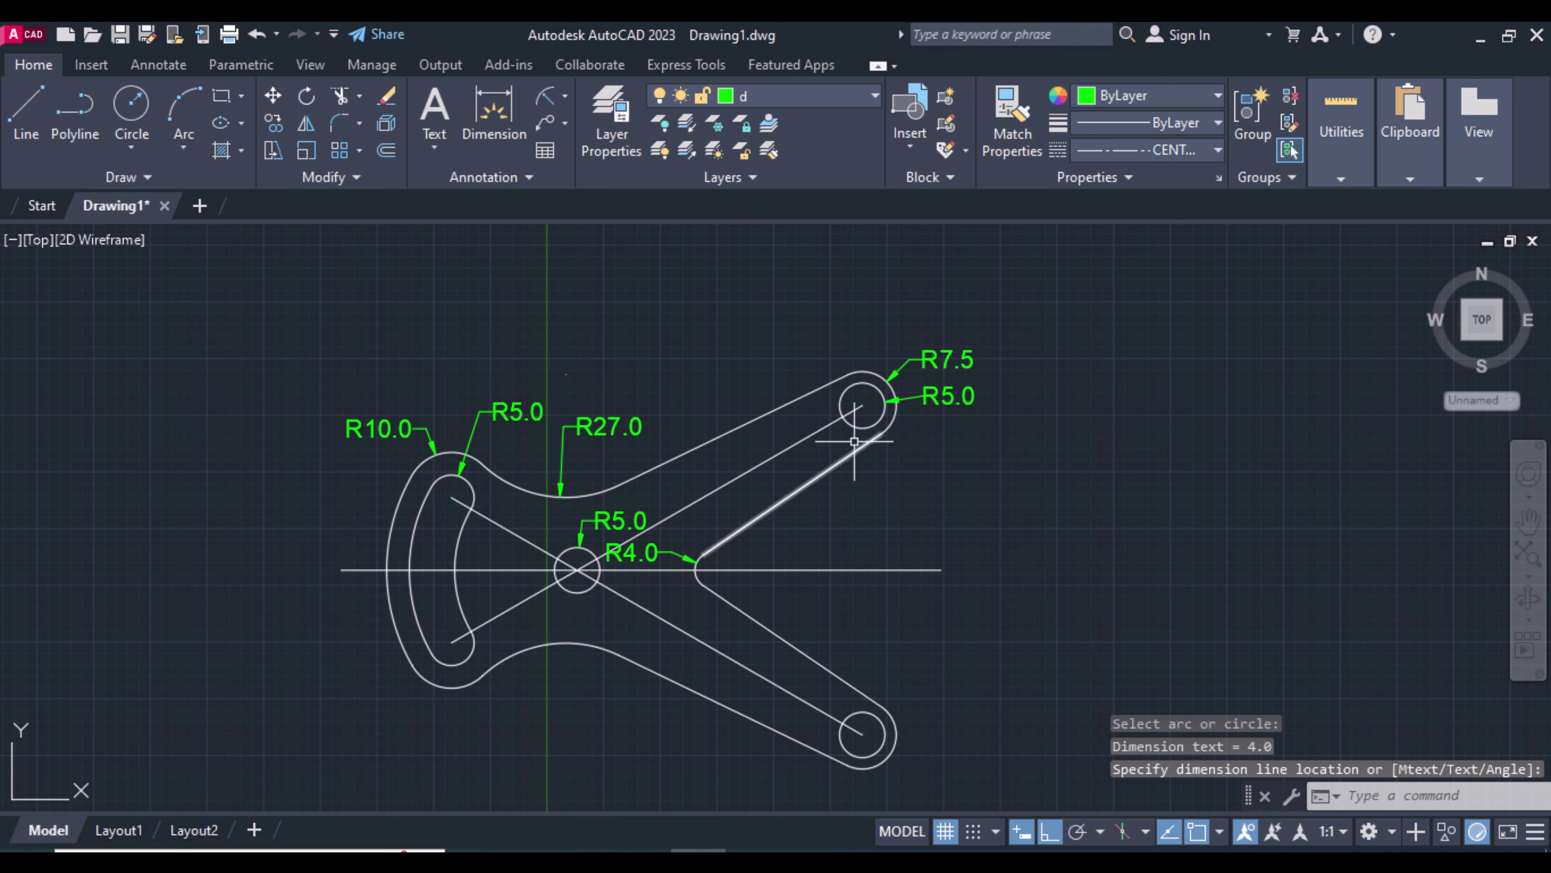
Add two 30° angle dimensions between the arm lines and the horizontal centerline
left_click(565, 96)
left_click(596, 256)
left_click(793, 495)
left_click(856, 568)
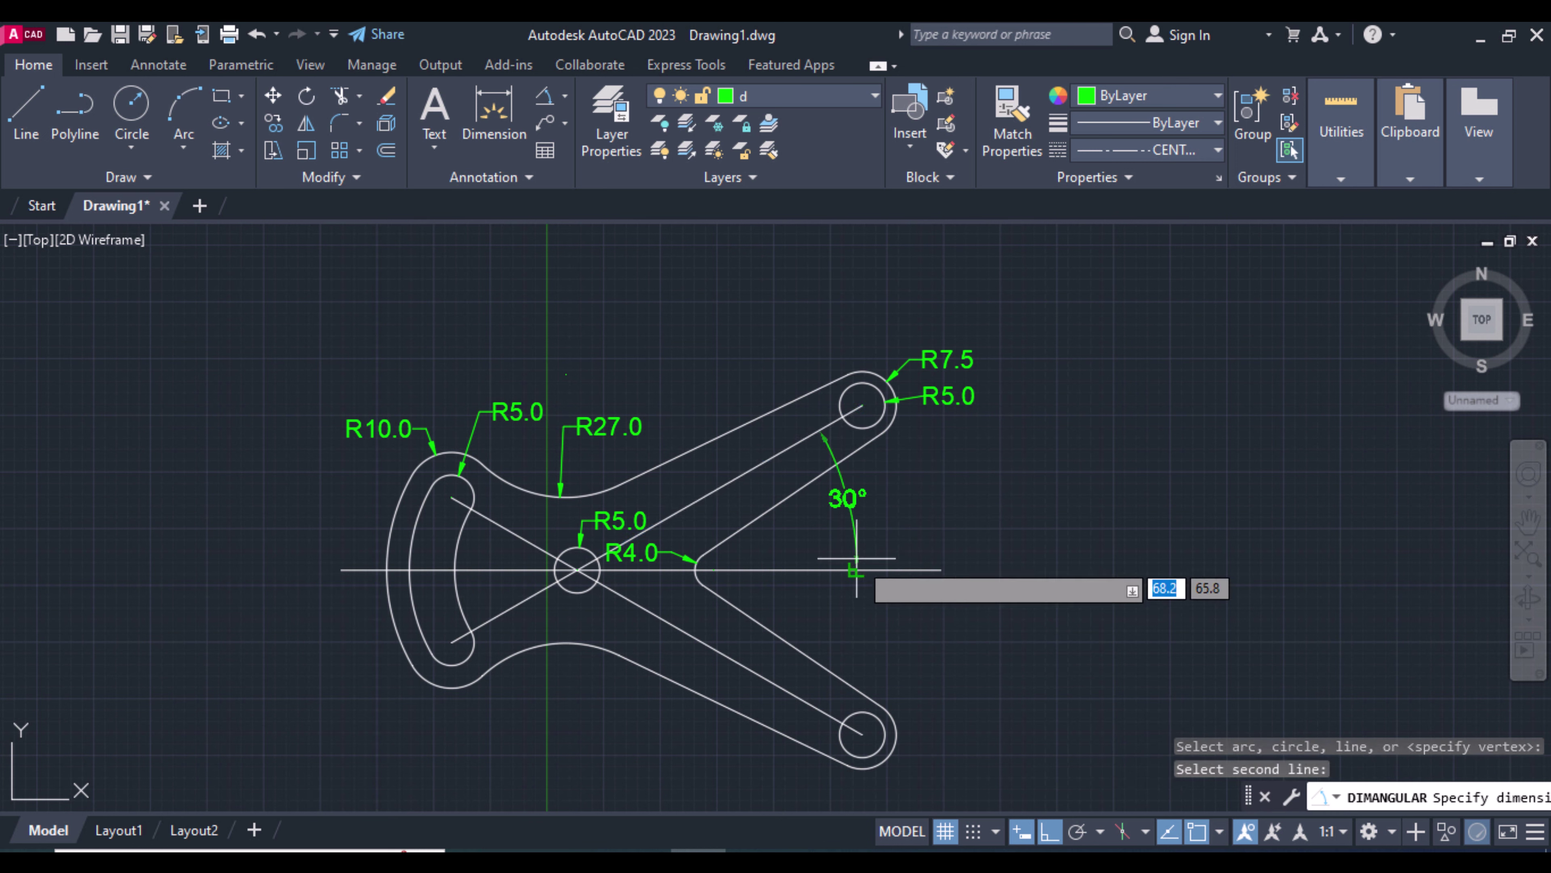
key("Return")
left_click(508, 529)
left_click(494, 569)
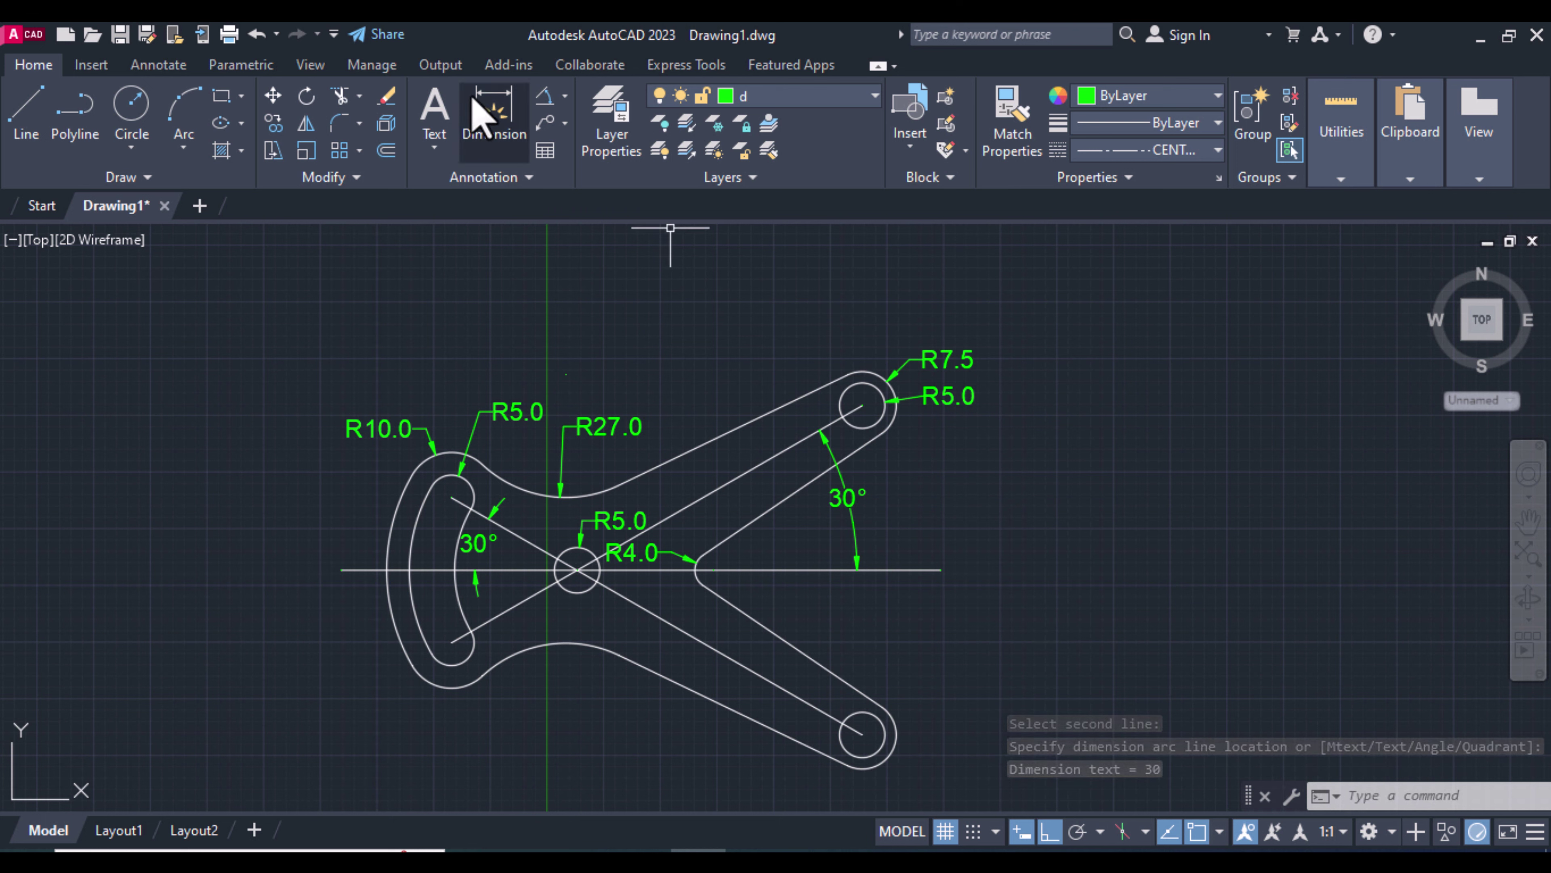
type("dim")
key("Return")
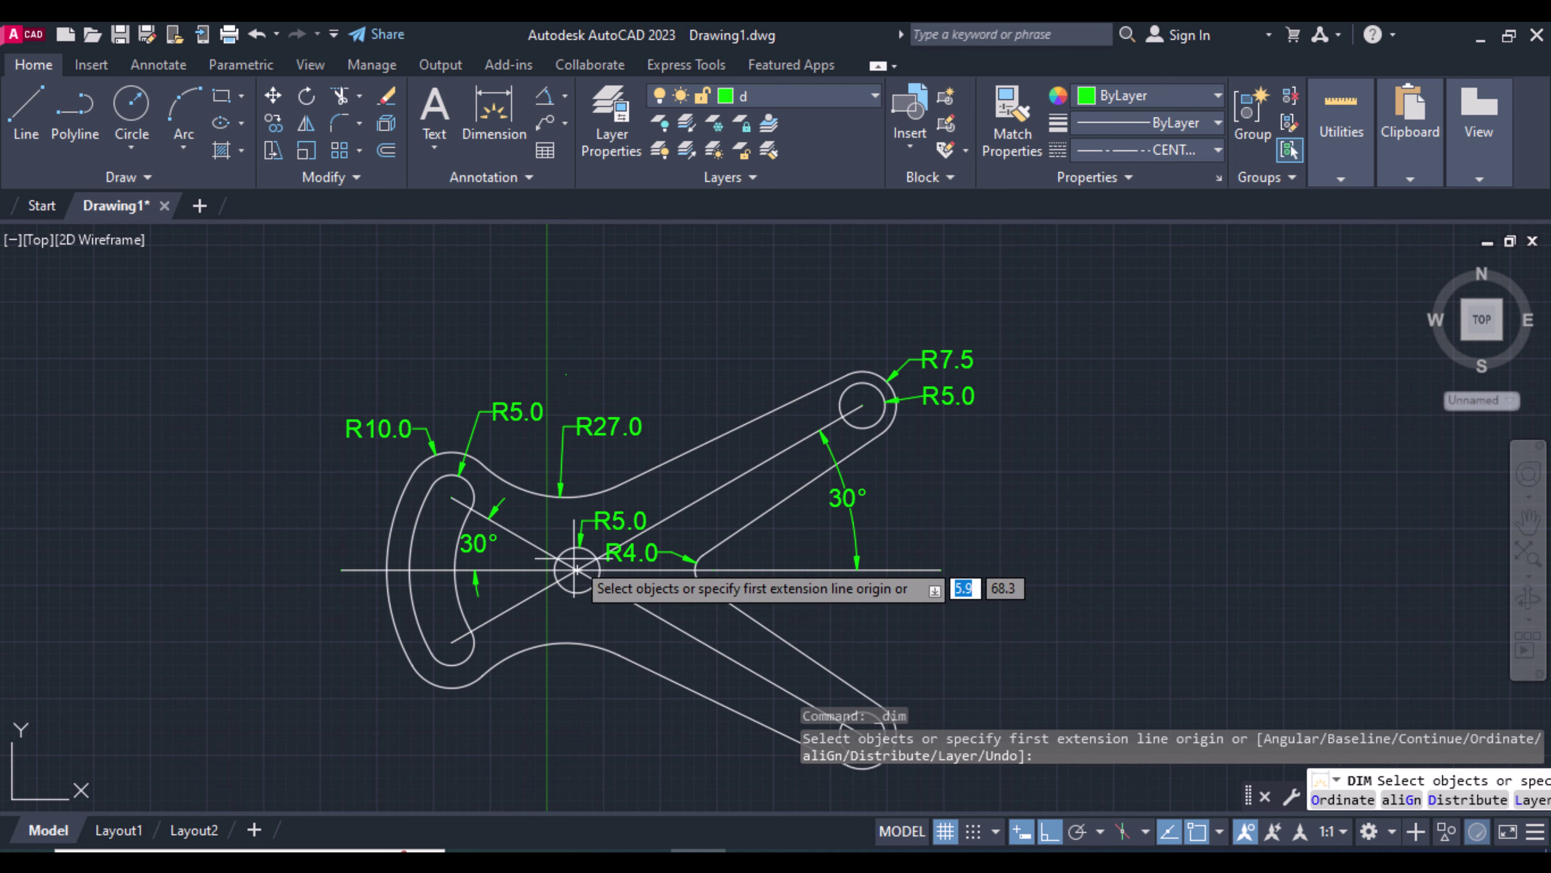
Place horizontal 30.0 and 32.9 dimensions below the link from the centre circle to the upper-right hole
key("Return")
left_click(576, 570)
left_click(712, 570)
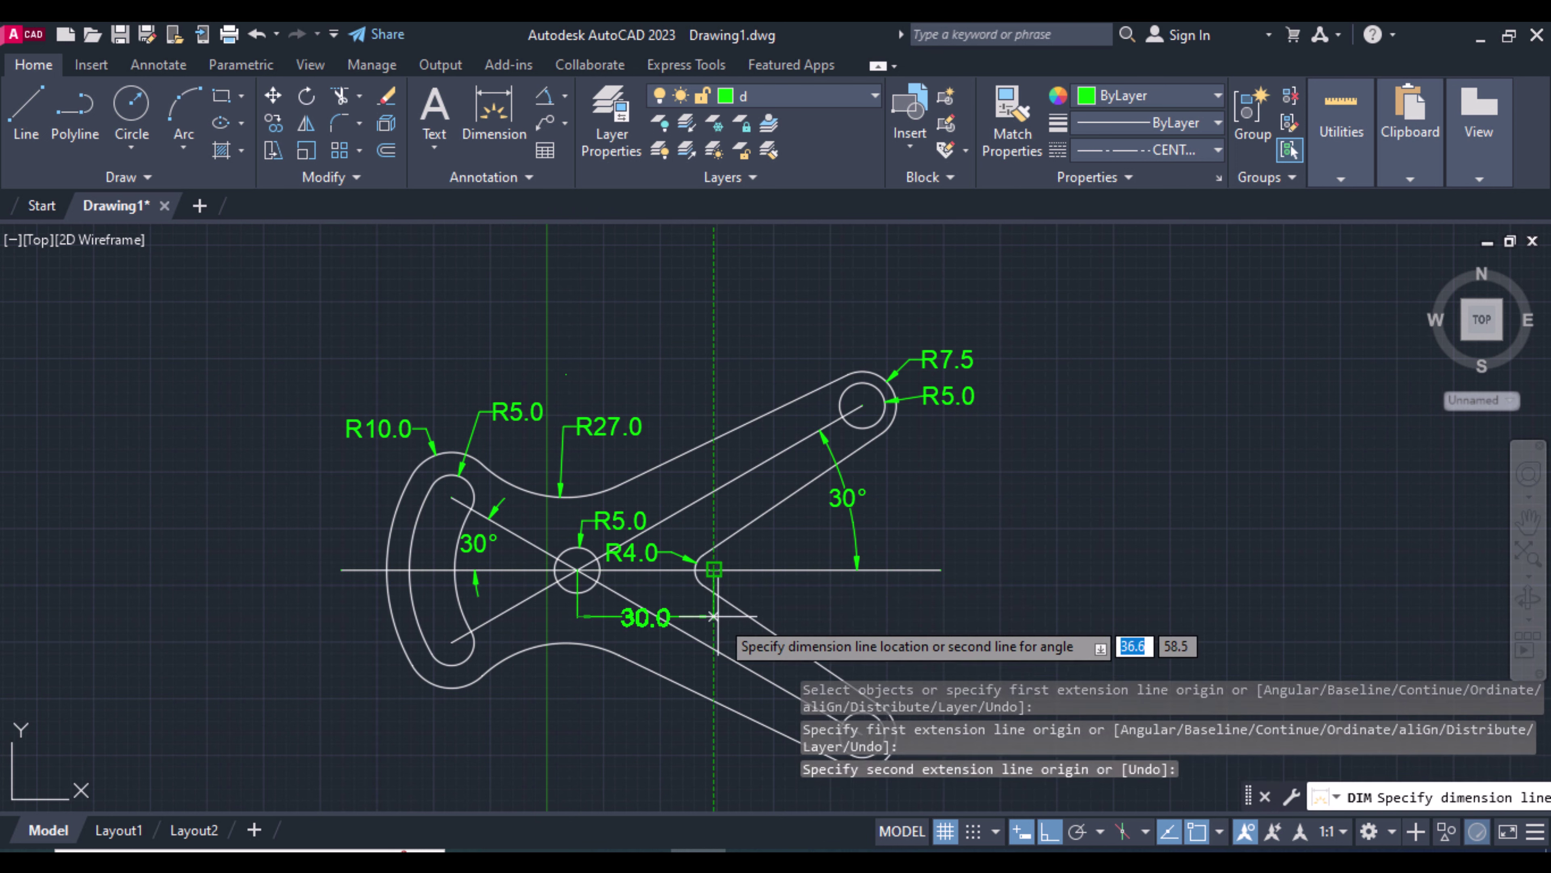
left_click(715, 790)
key("Return")
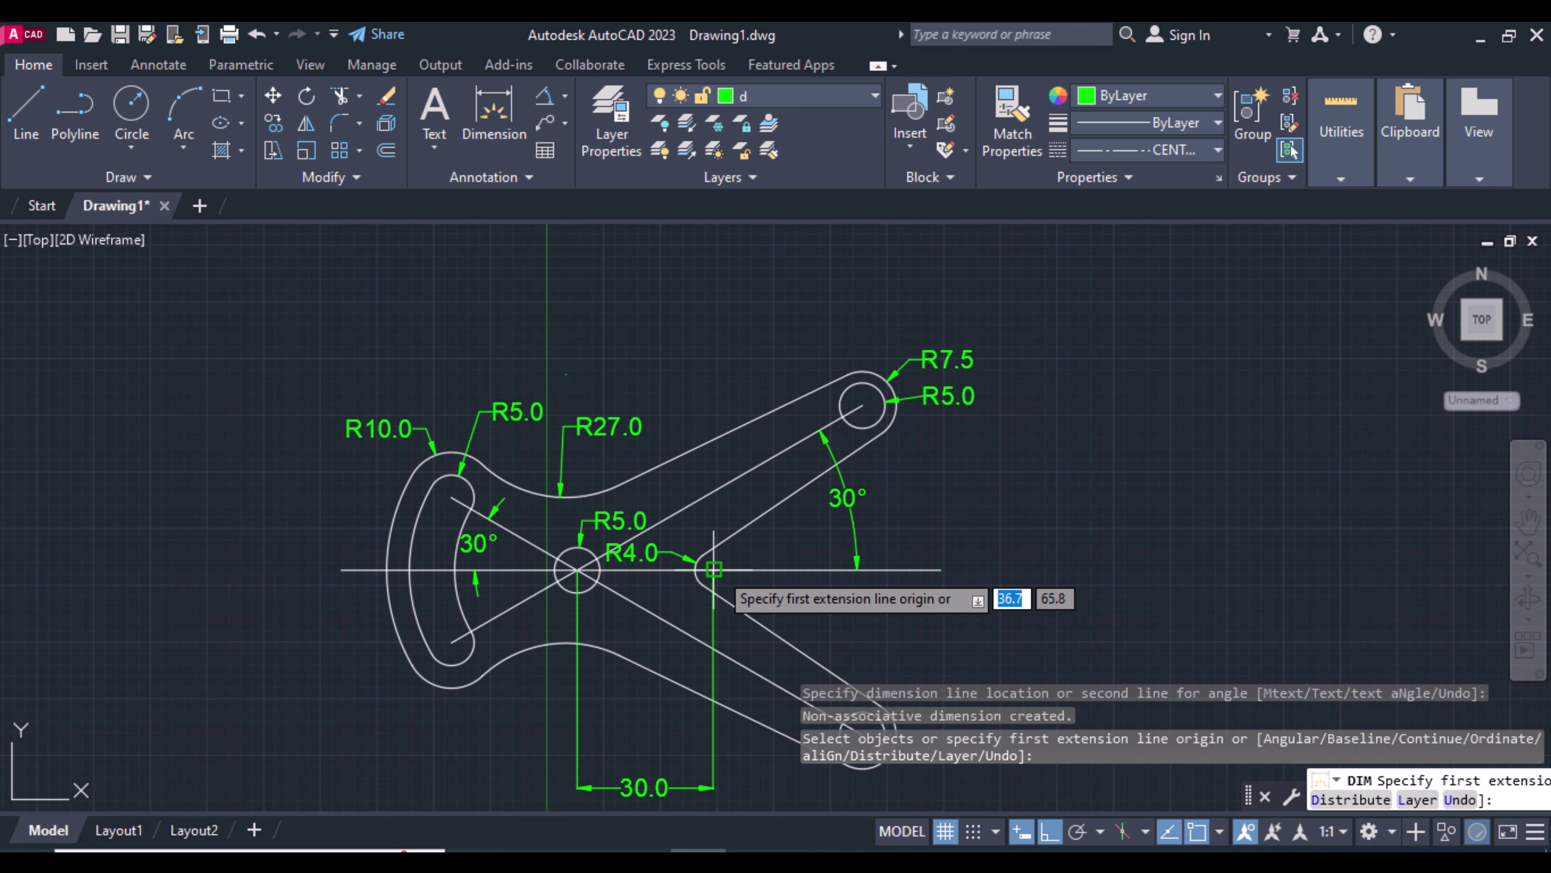
left_click(713, 569)
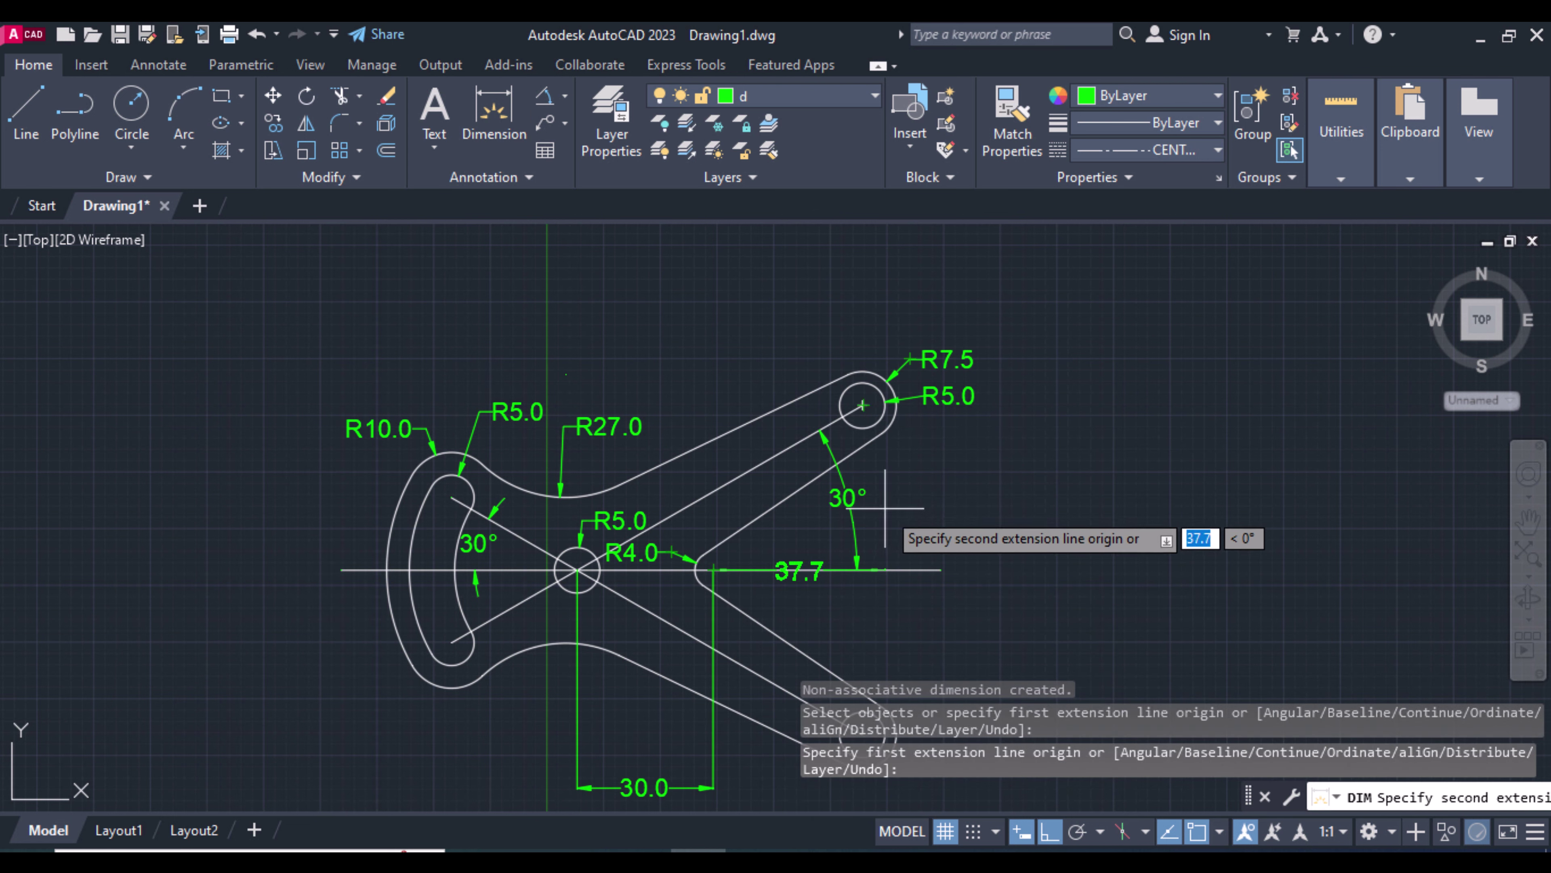
left_click(862, 570)
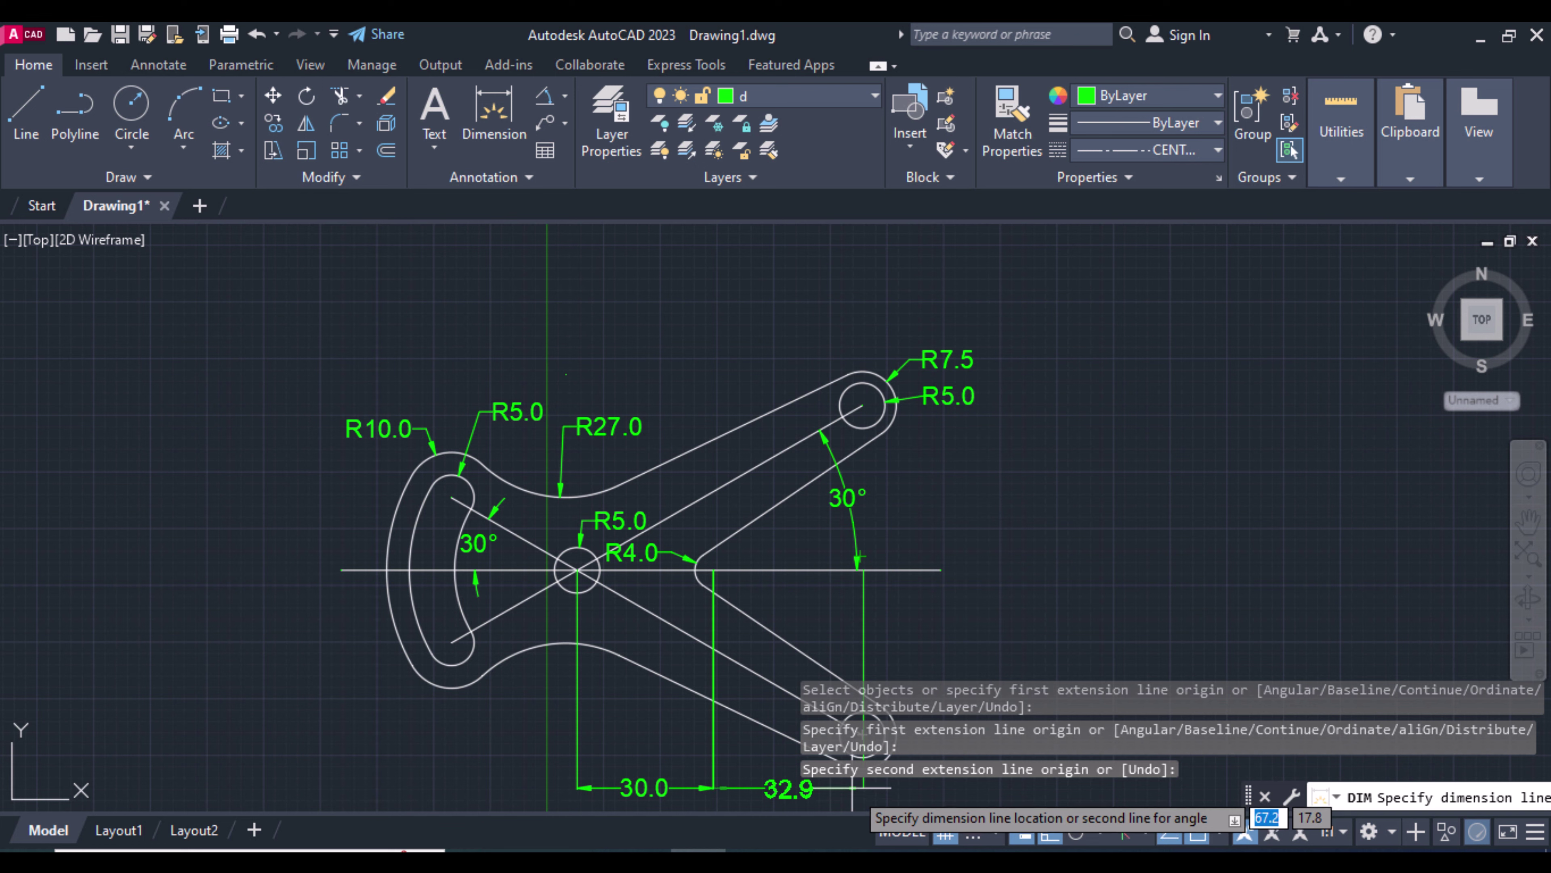
left_click(852, 789)
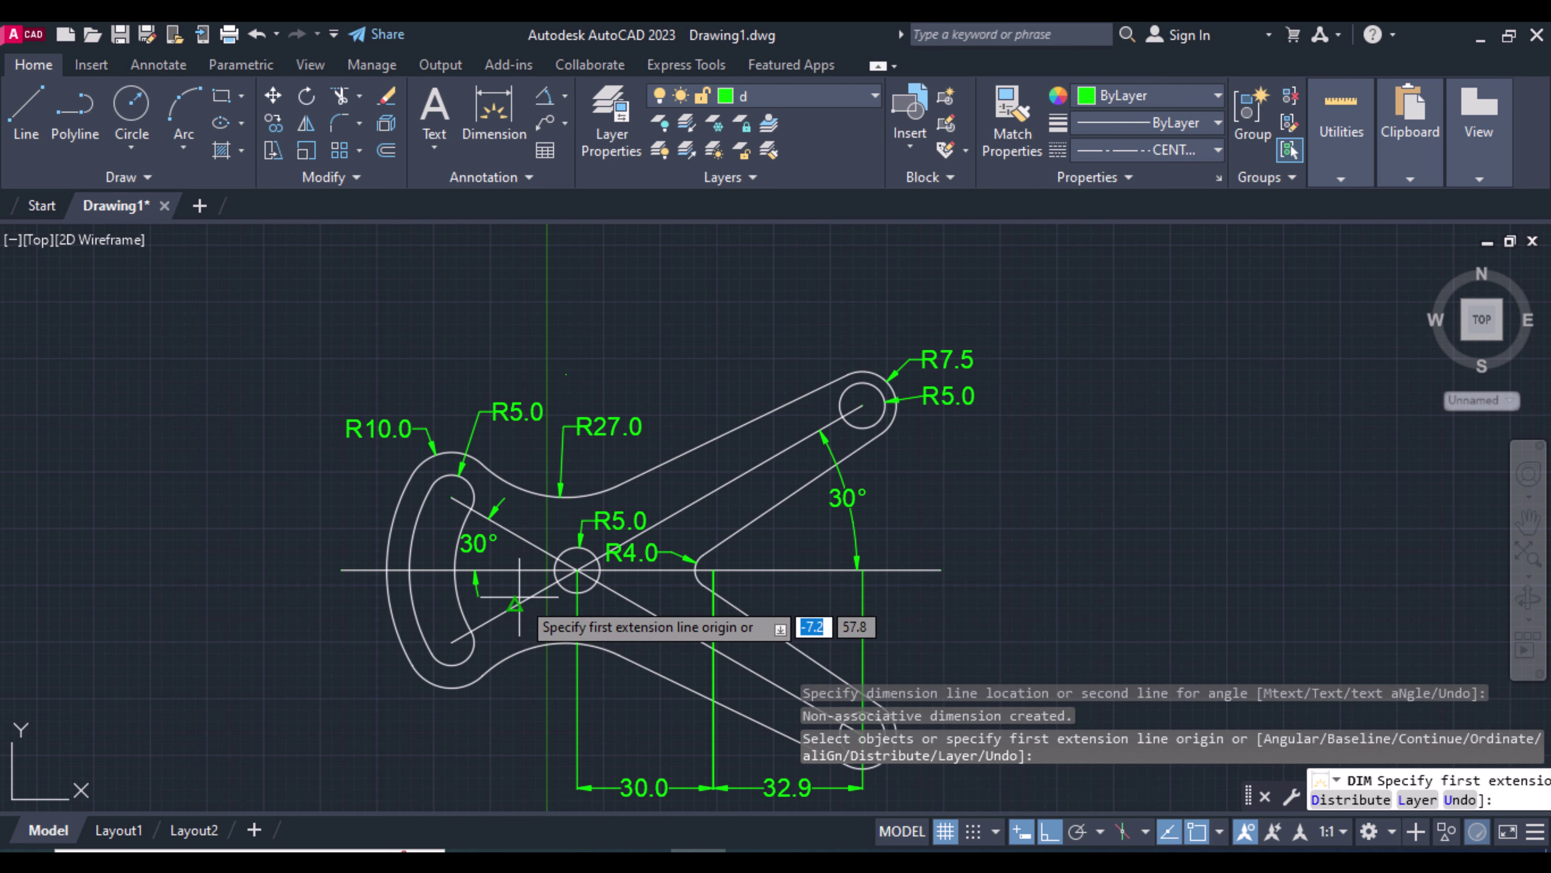
Add an aligned 32.0 dimension from the centre circle to the lower end of the left slot
left_click(576, 570)
left_click(452, 641)
right_click(482, 675)
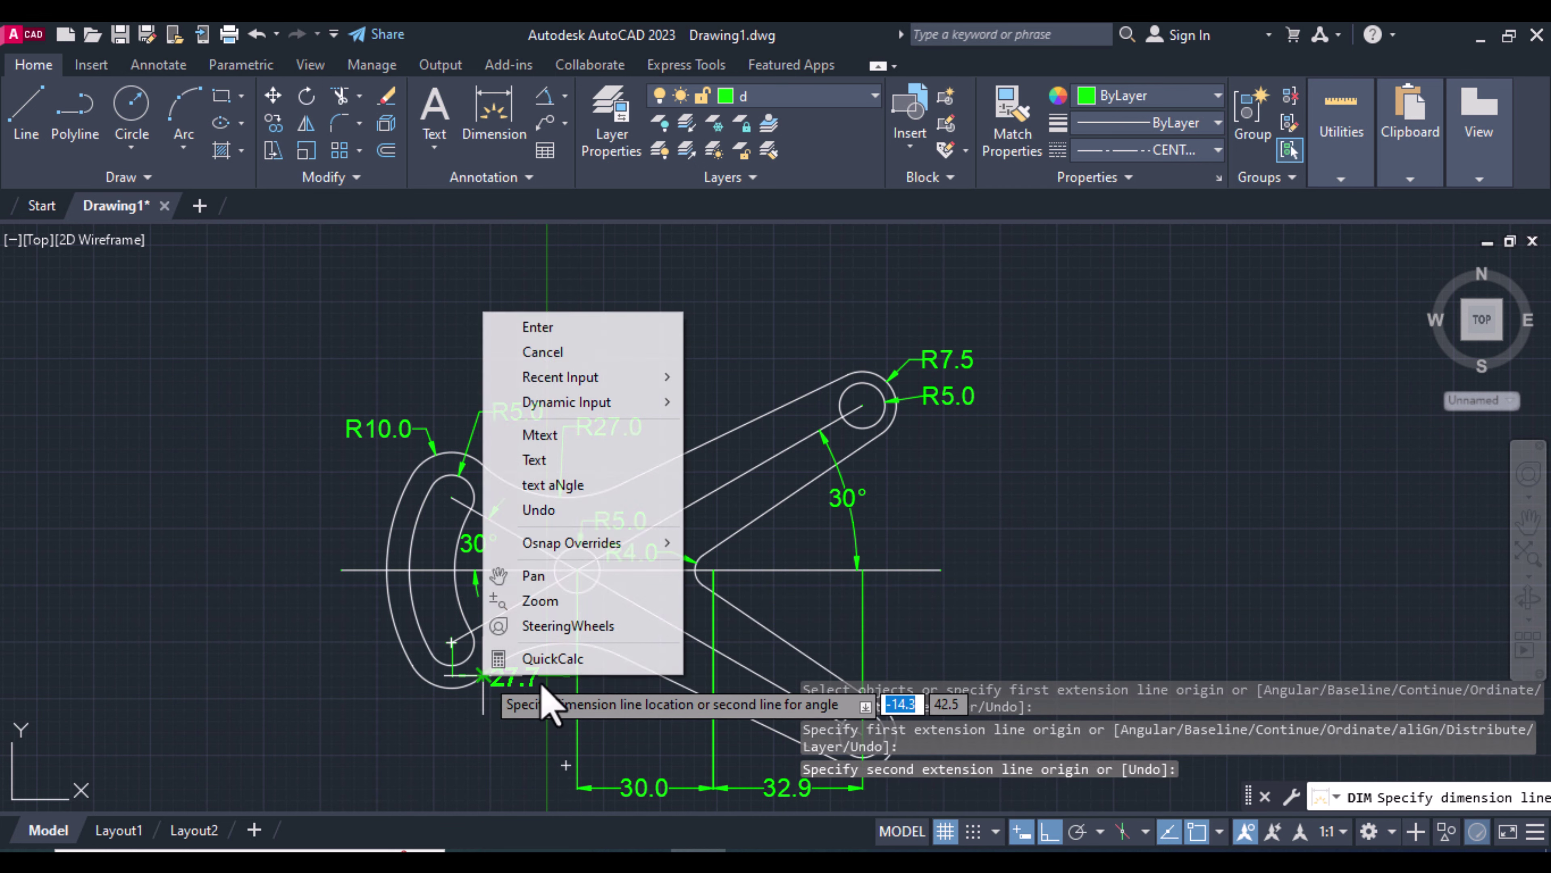
left_click(527, 350)
left_click(565, 95)
left_click(574, 174)
left_click(577, 569)
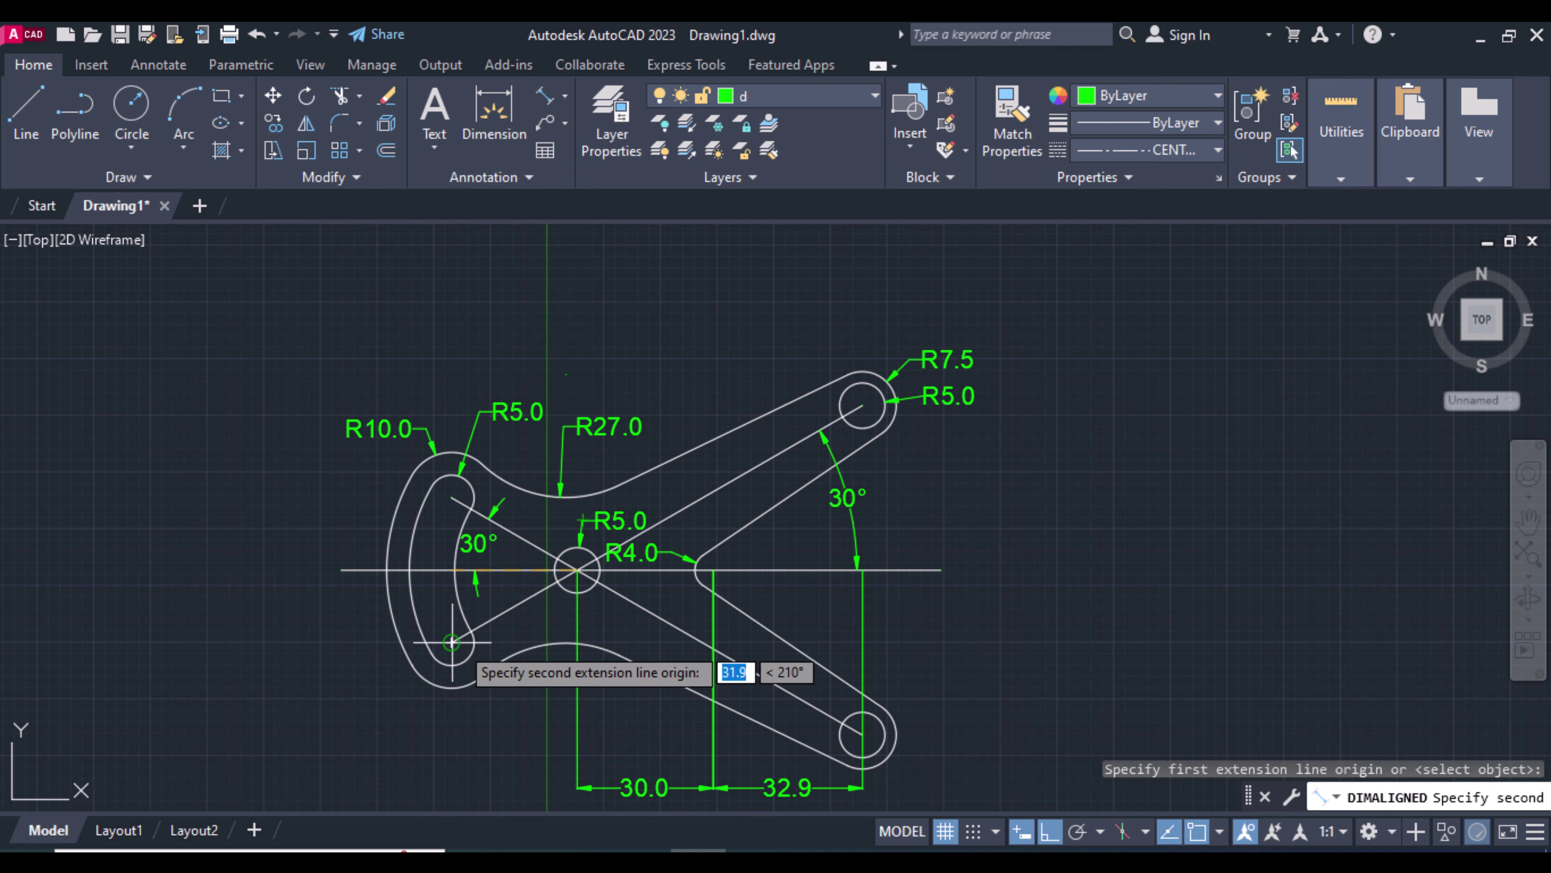
left_click(452, 642)
right_click(482, 676)
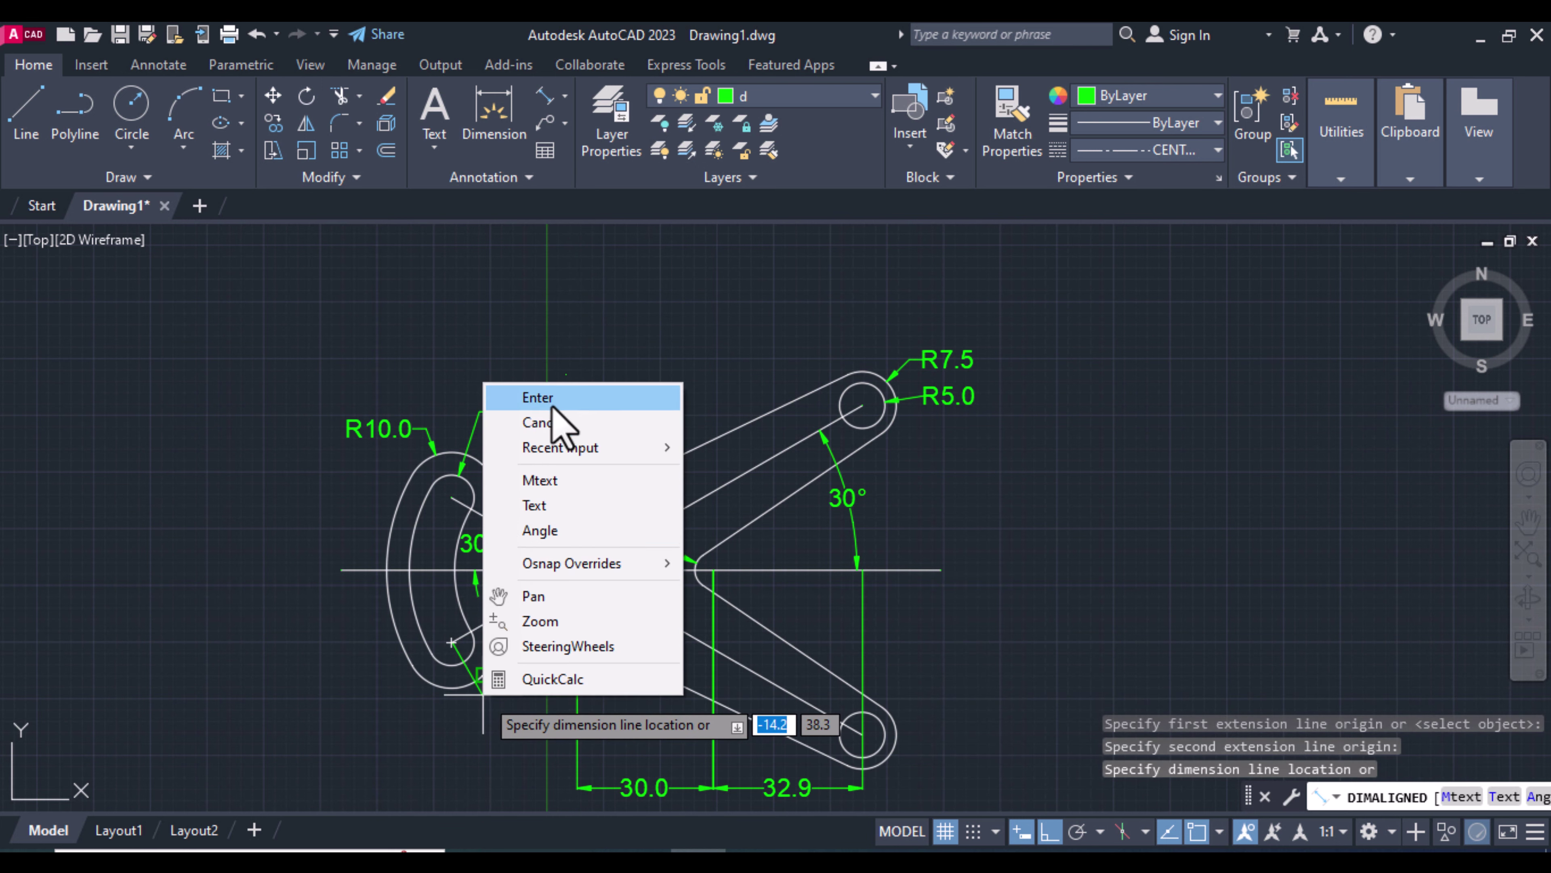
left_click(550, 421)
left_click(544, 101)
left_click(577, 570)
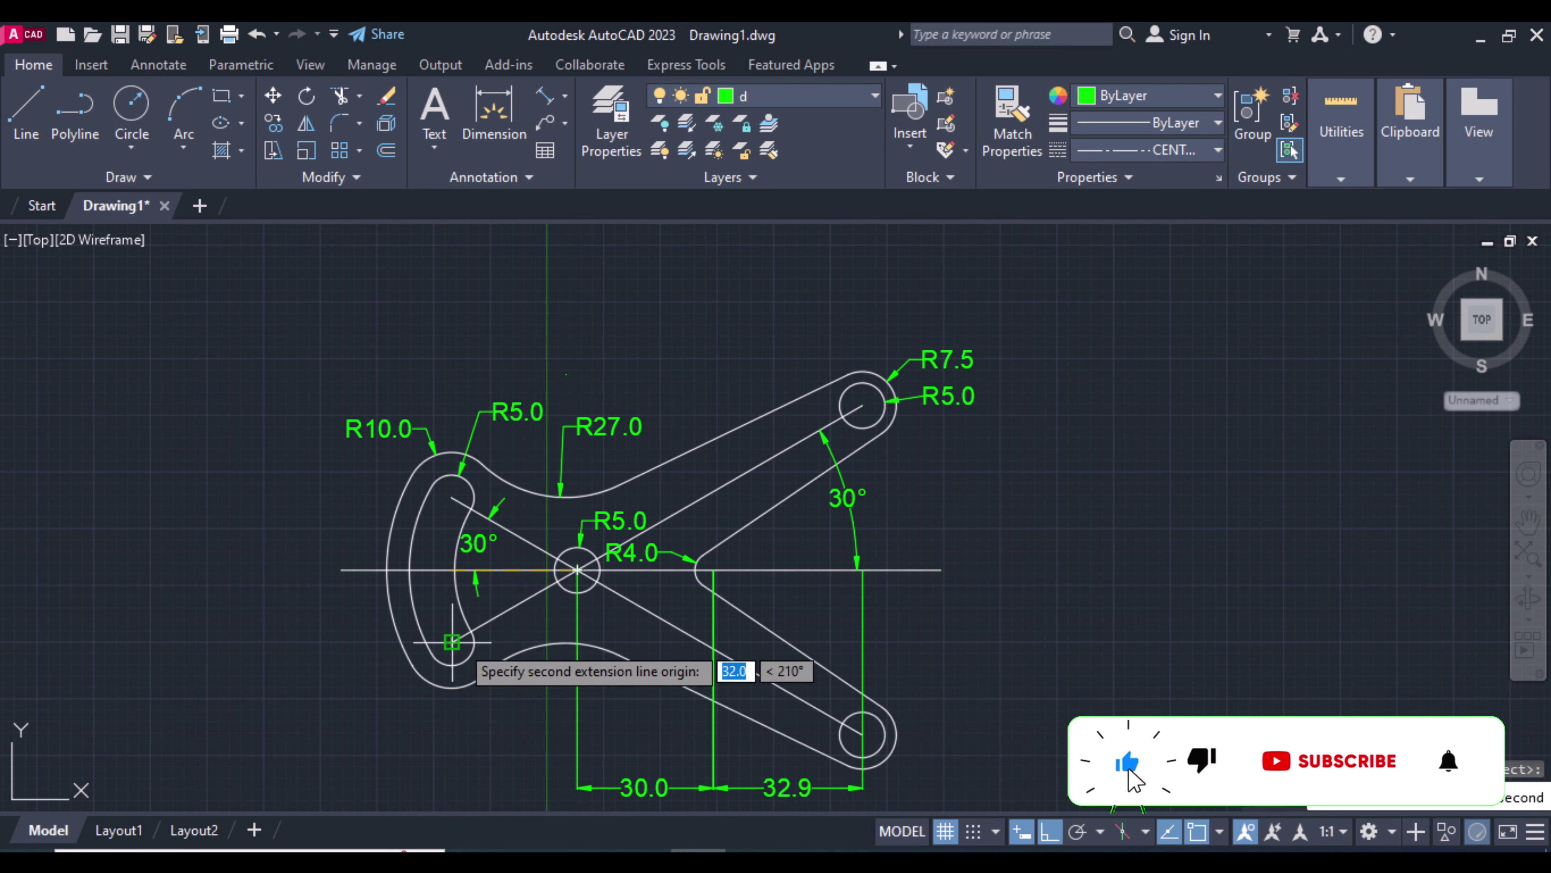
left_click(452, 642)
left_click(482, 736)
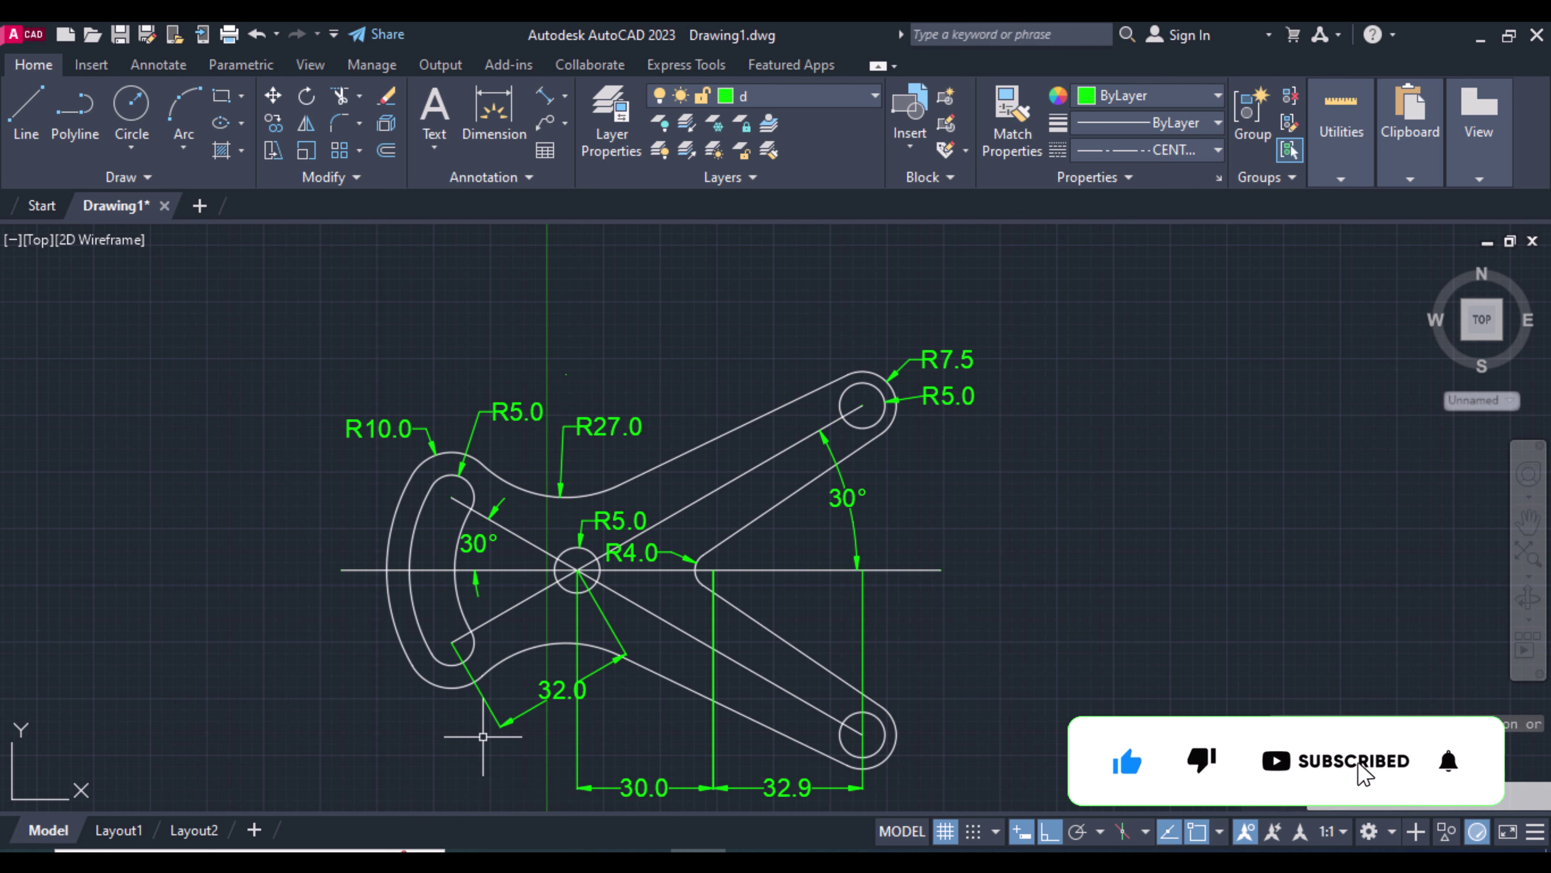